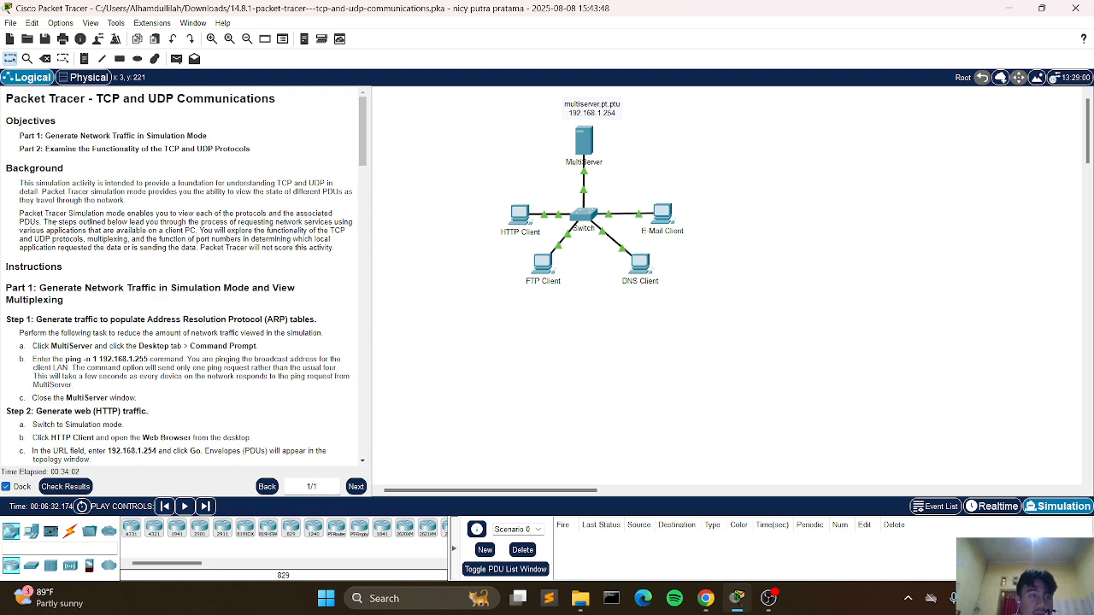
- Read the Part 1 instructions and open the Command Prompt on MultiServer
{"action": "scroll", "coordinate": [51, 282], "scroll_direction": "down", "scroll_amount": 2}
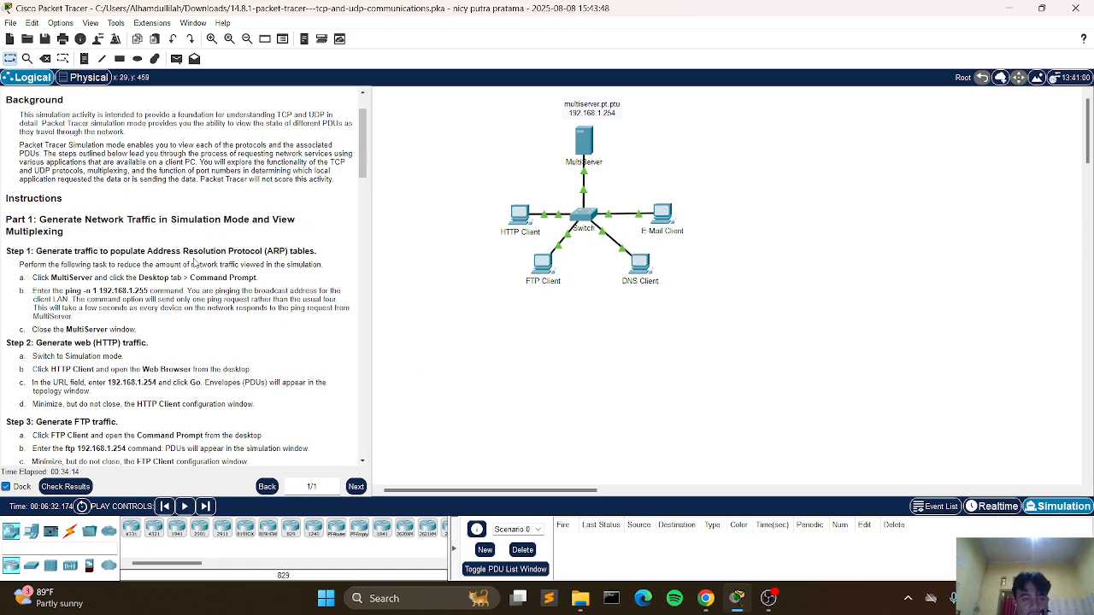
{"action": "scroll", "coordinate": [195, 264], "scroll_direction": "down", "scroll_amount": 2}
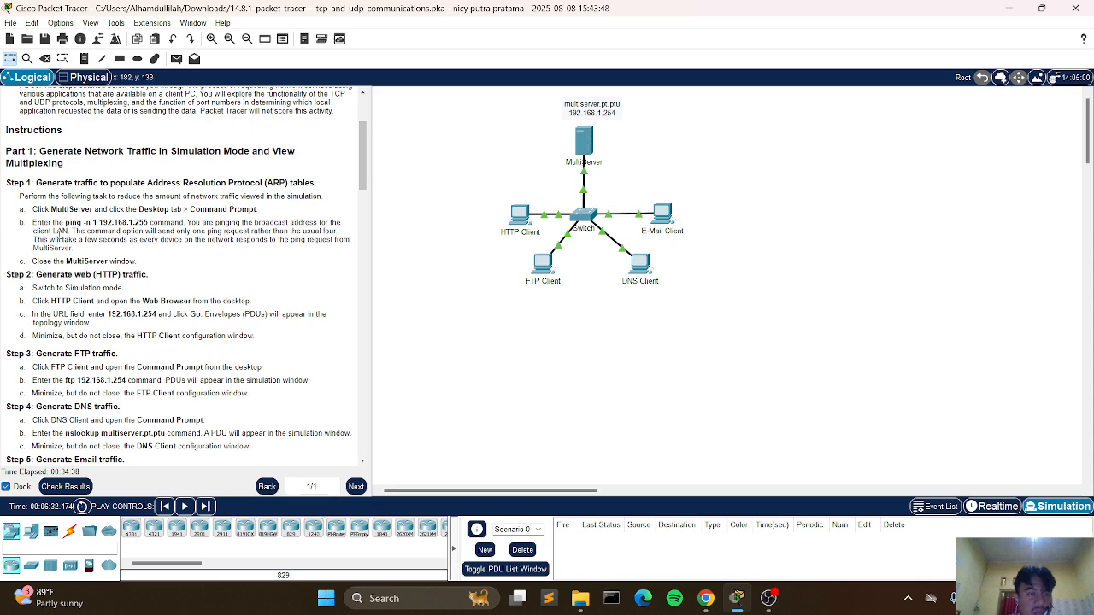
{"action": "left_click", "coordinate": [584, 141]}
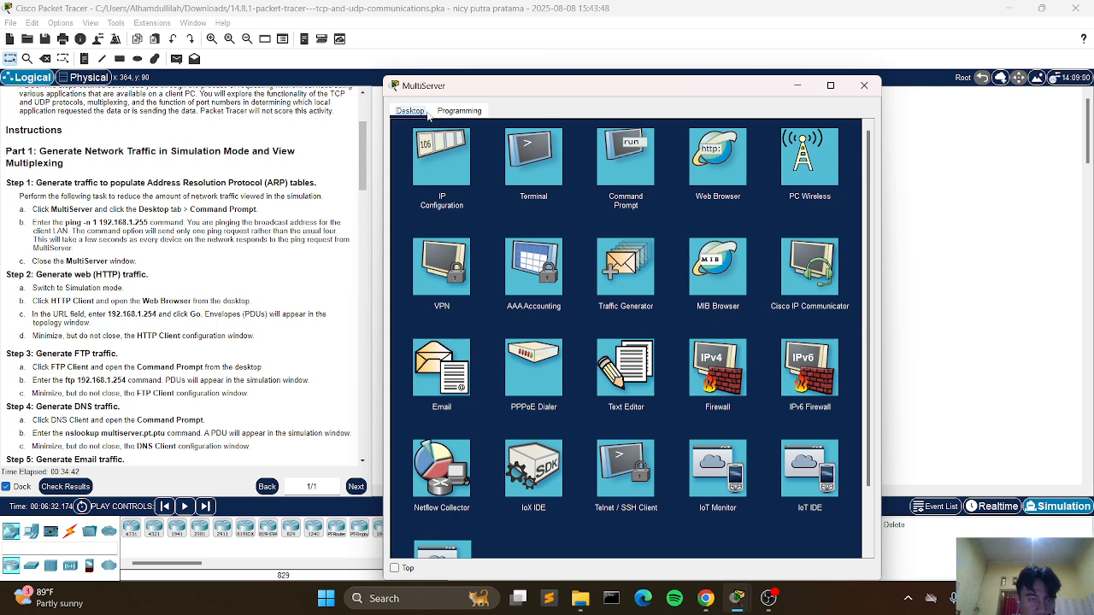
{"action": "left_click", "coordinate": [647, 159]}
- Try to ping the broadcast address from MultiServer with the command ping -n 192.168.1.255
{"action": "type", "text": "ping"}
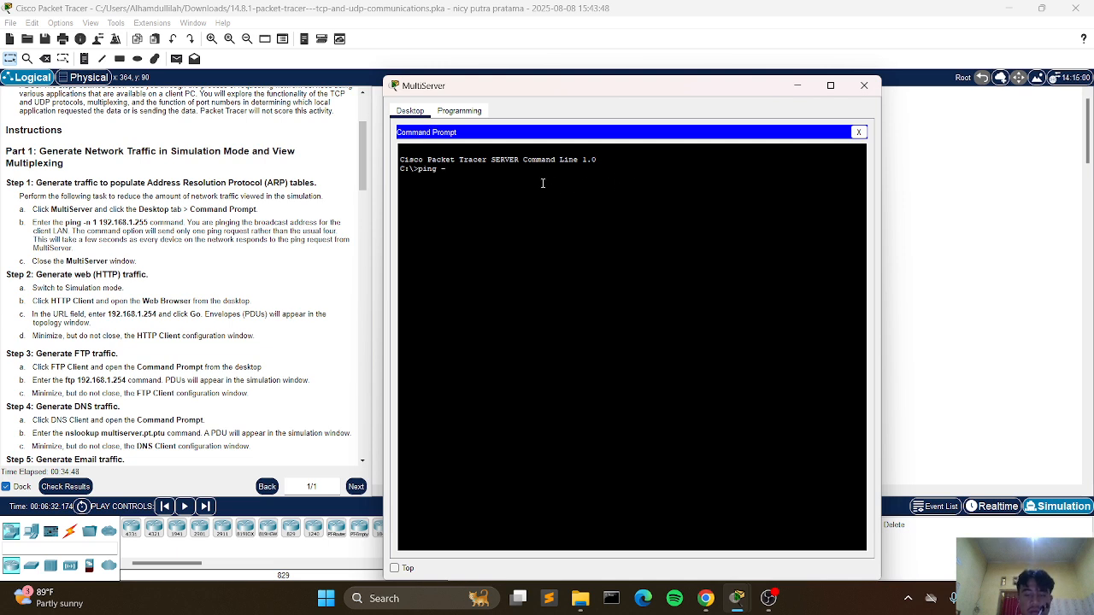
{"action": "type", "text": "-n"}
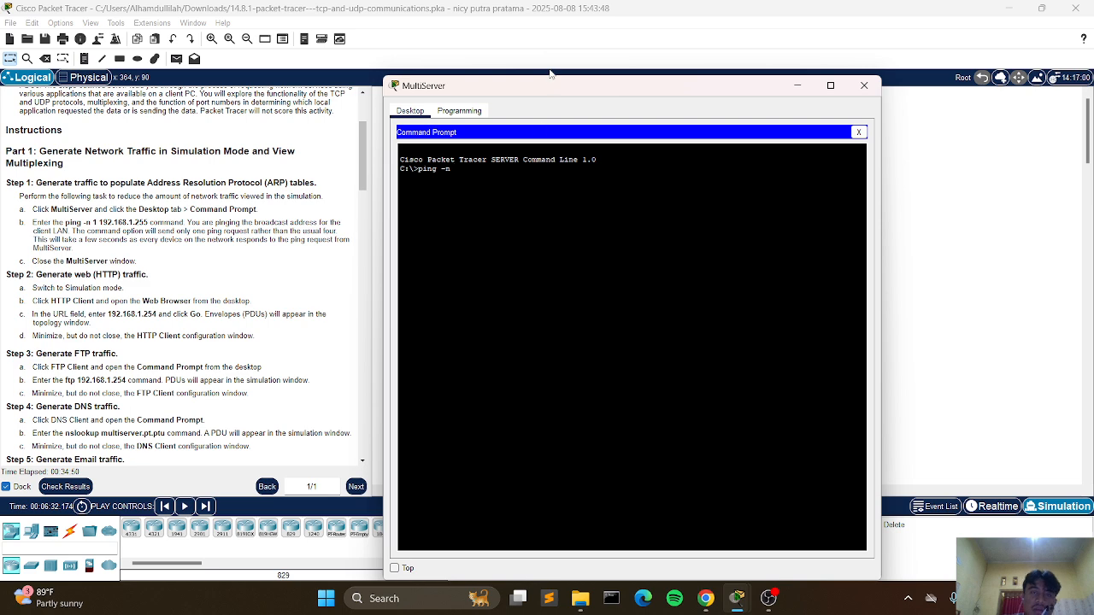
{"action": "left_click_drag", "start_coordinate": [551, 86], "coordinate": [588, 145]}
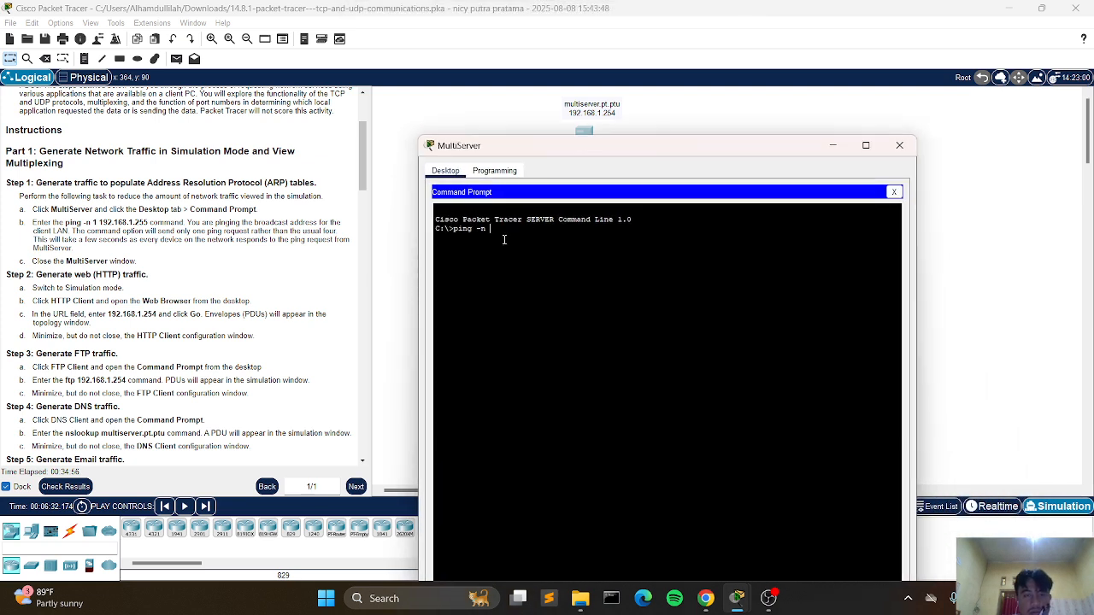
{"action": "type", "text": "192"}
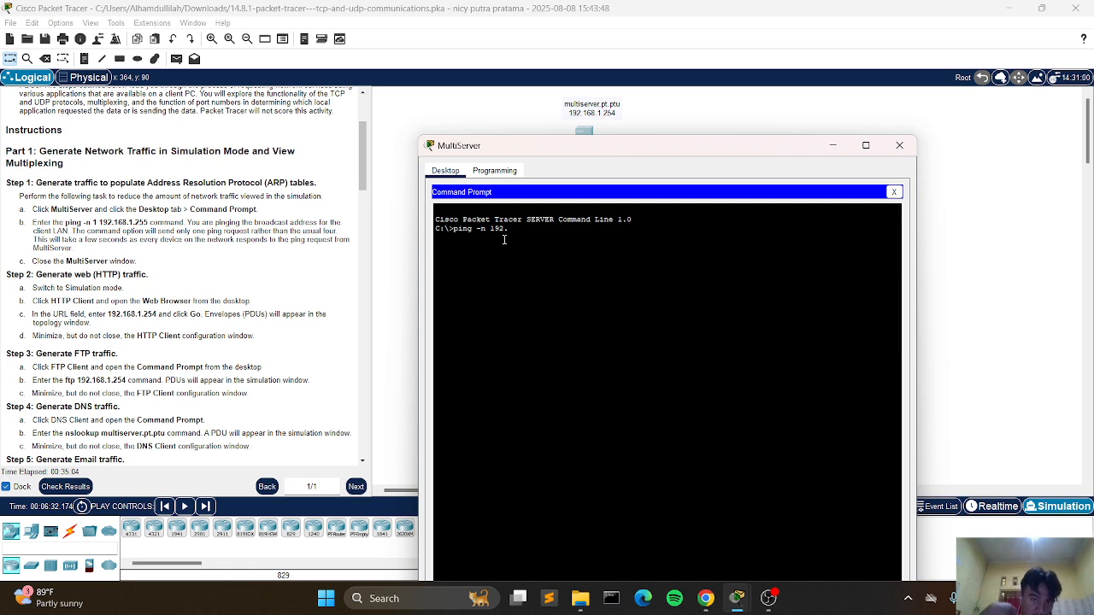
{"action": "type", "text": ".168"}
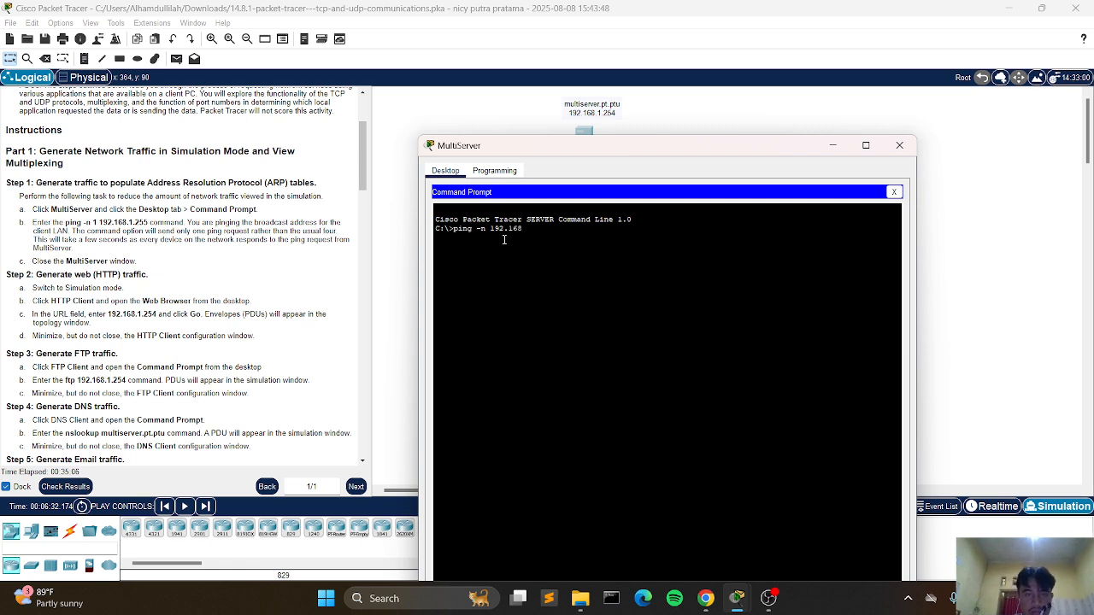
{"action": "type", "text": ".1."}
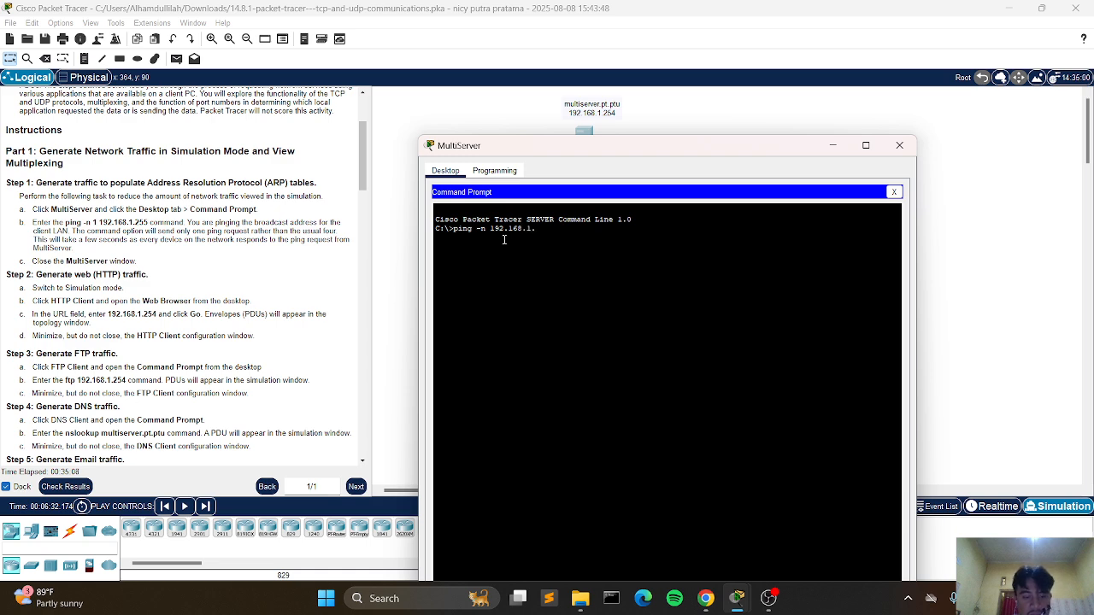
{"action": "type", "text": "255"}
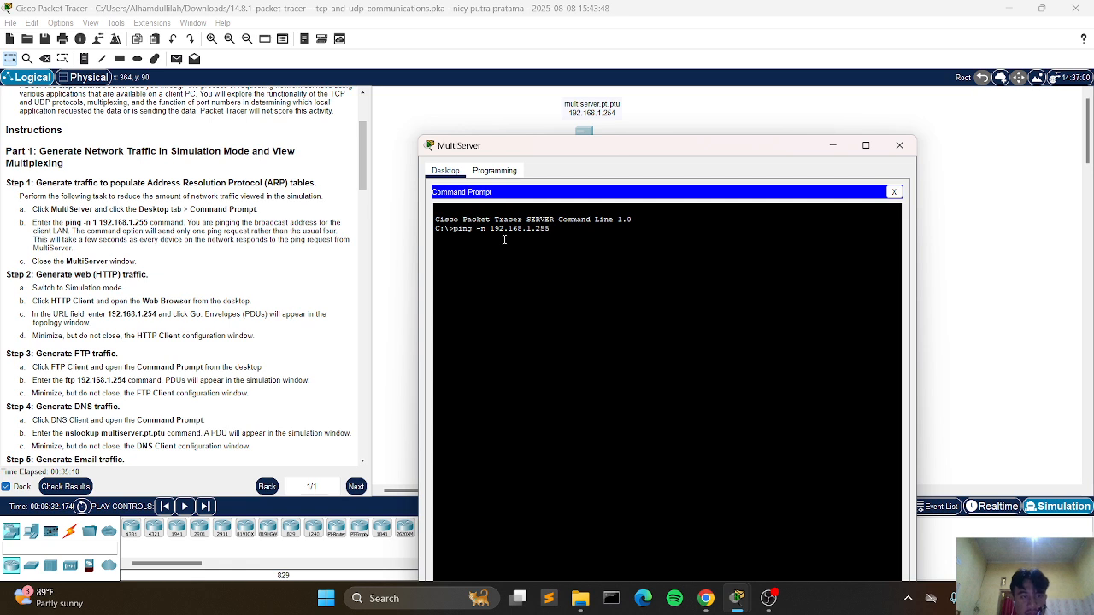
{"action": "key", "text": "Return"}
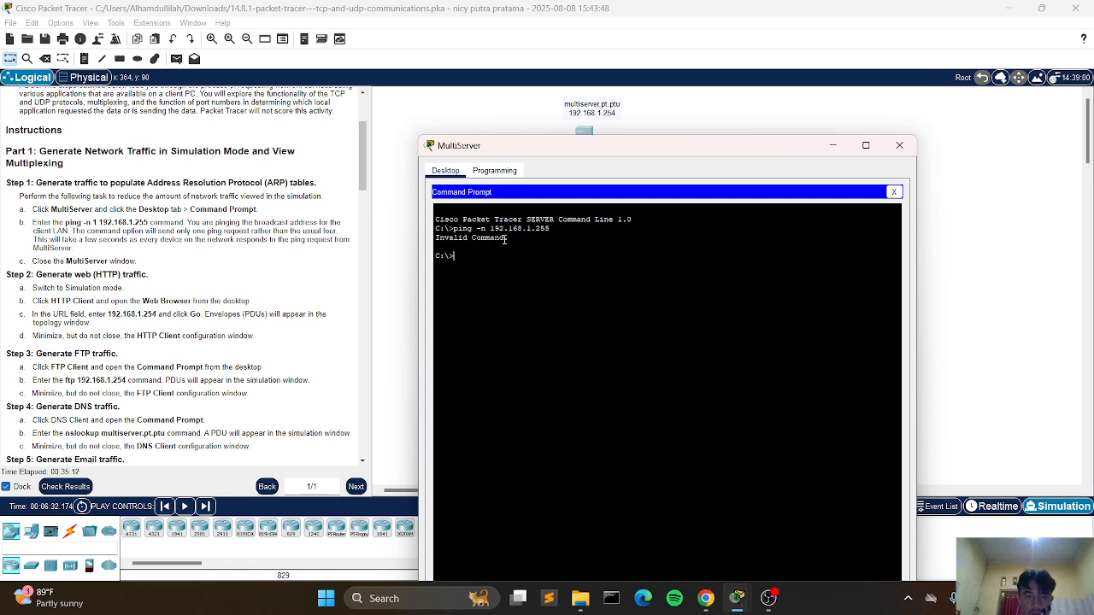
- Recall the ping command, add the missing count and run it as ping -n 1 192.168.1.255
{"action": "key", "text": "Up"}
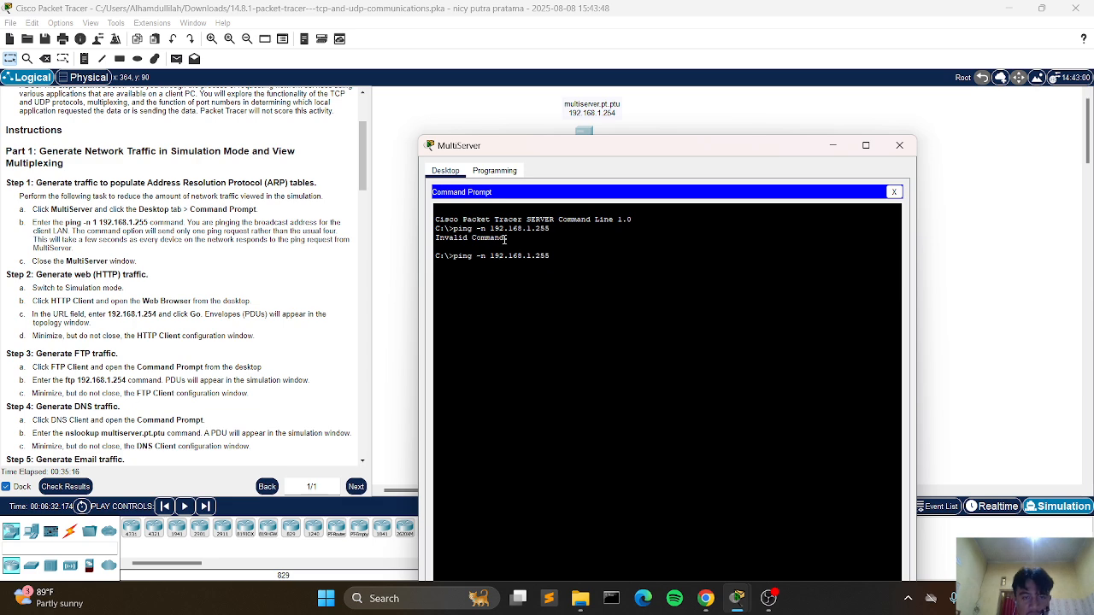
{"action": "type", "text": "1"}
{"action": "key", "text": "BackSpace"}
{"action": "type", "text": "1"}
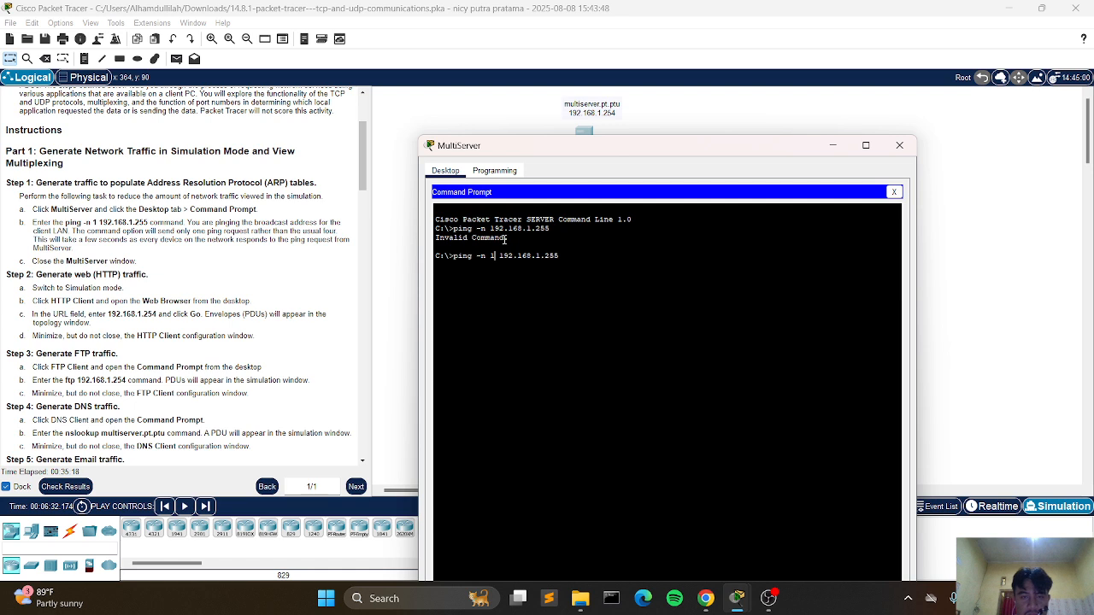
{"action": "key", "text": "Return"}
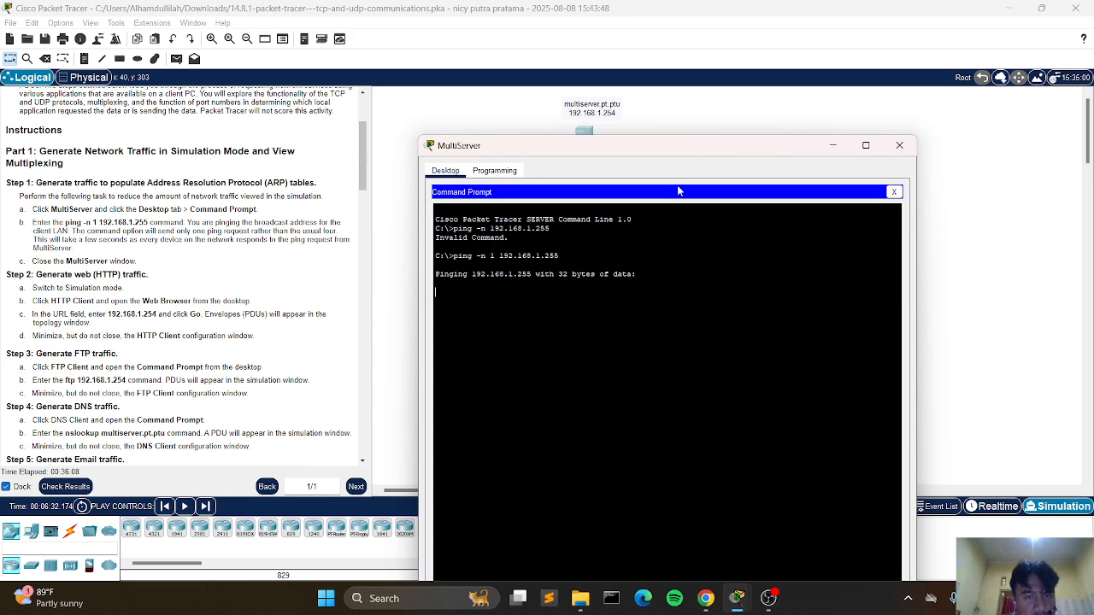
- Close MultiServer's Command Prompt, minimize its window, and switch to Realtime and back to Simulation mode
{"action": "left_click", "coordinate": [894, 192]}
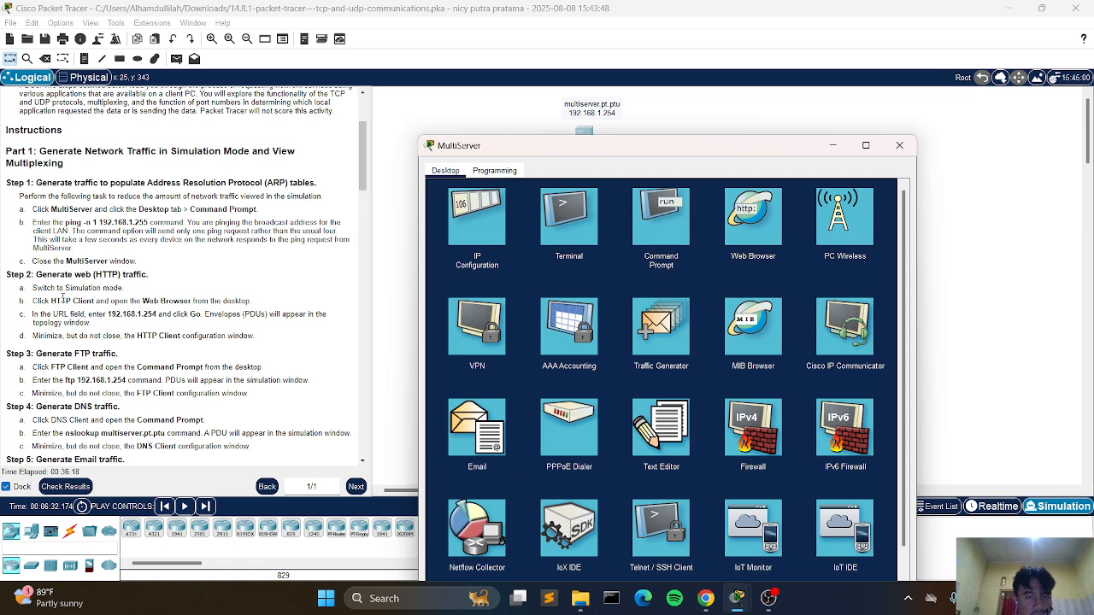
{"action": "left_click", "coordinate": [836, 146]}
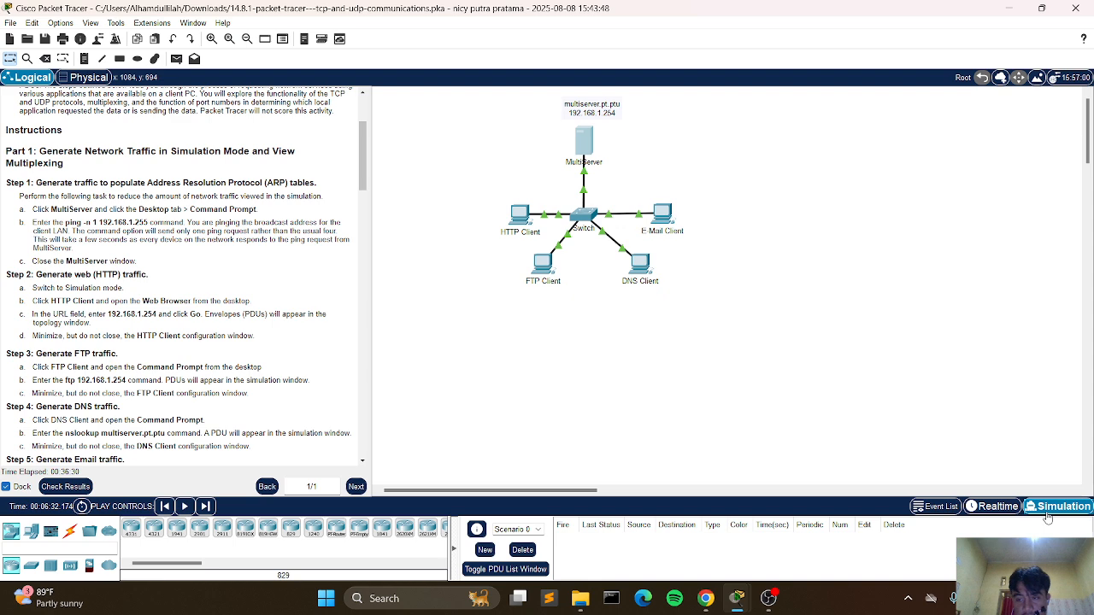
{"action": "mouse_move", "coordinate": [743, 599]}
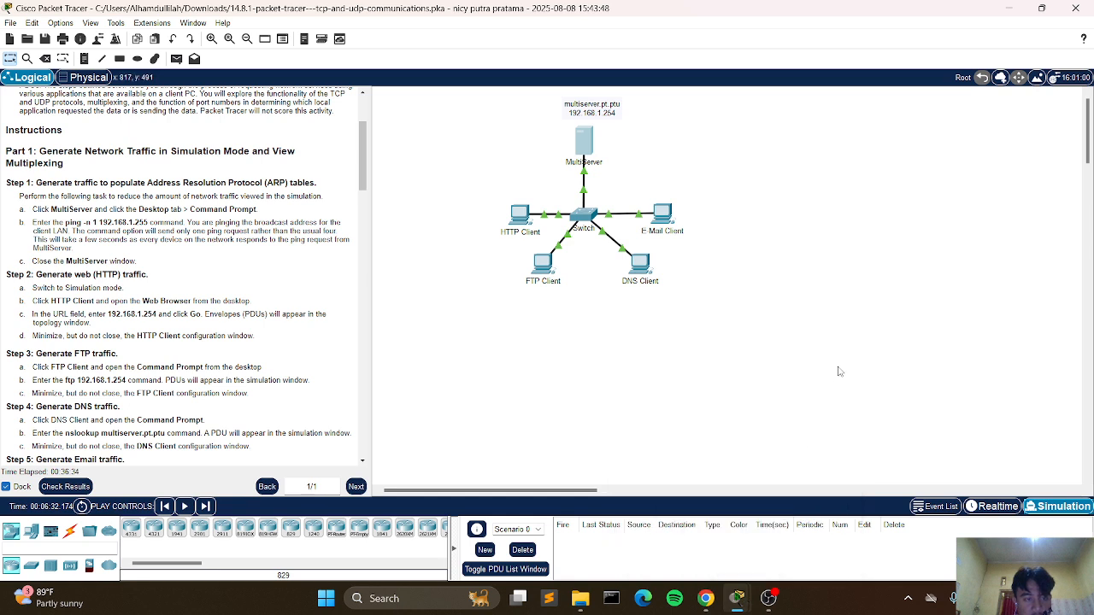
{"action": "left_click", "coordinate": [1017, 508]}
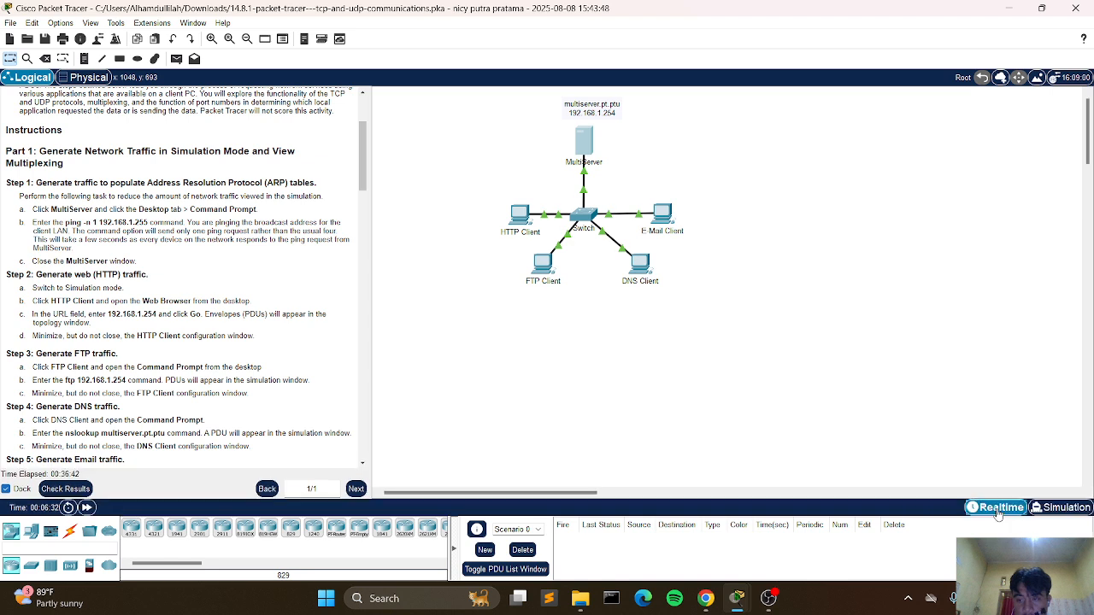
{"action": "left_click", "coordinate": [1048, 510]}
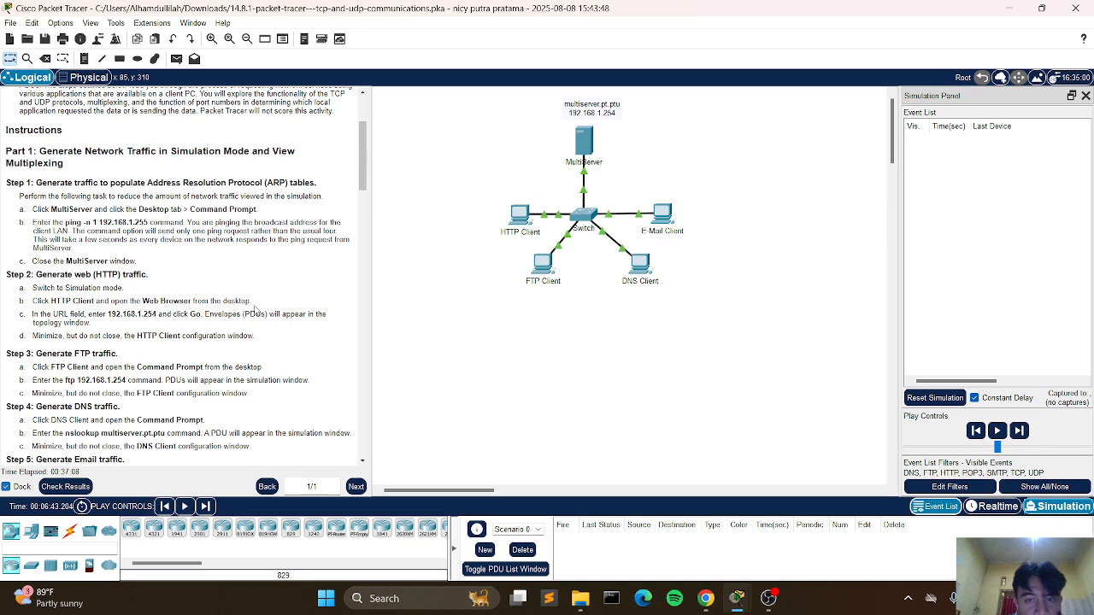
- Open the Web Browser on HTTP Client and request the page at 192.168.1.254
{"action": "left_click", "coordinate": [516, 211]}
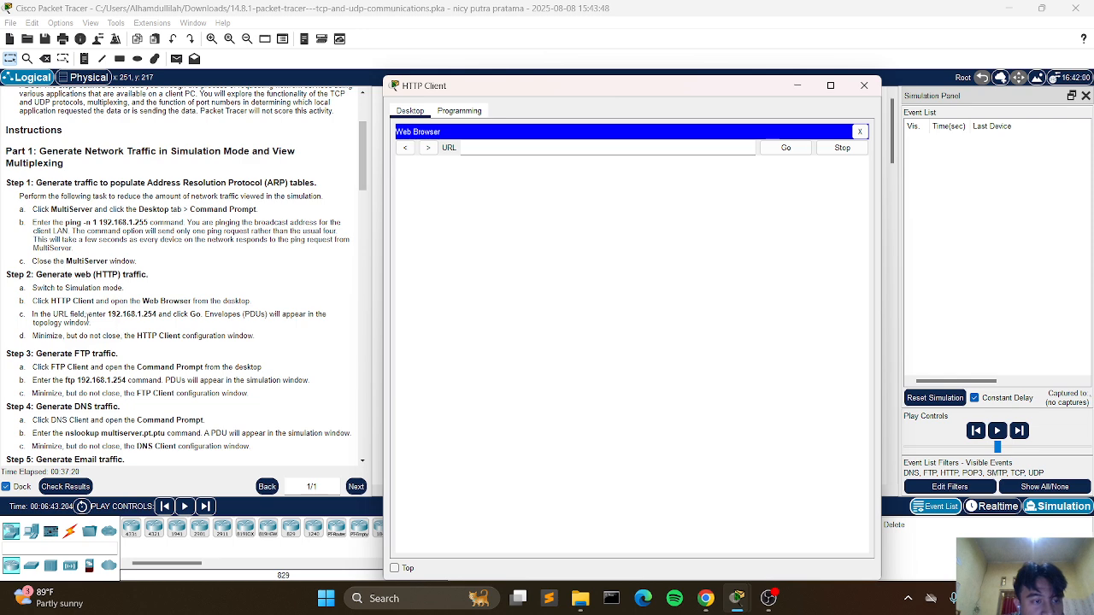
{"action": "scroll", "coordinate": [87, 318], "scroll_direction": "down", "scroll_amount": 2}
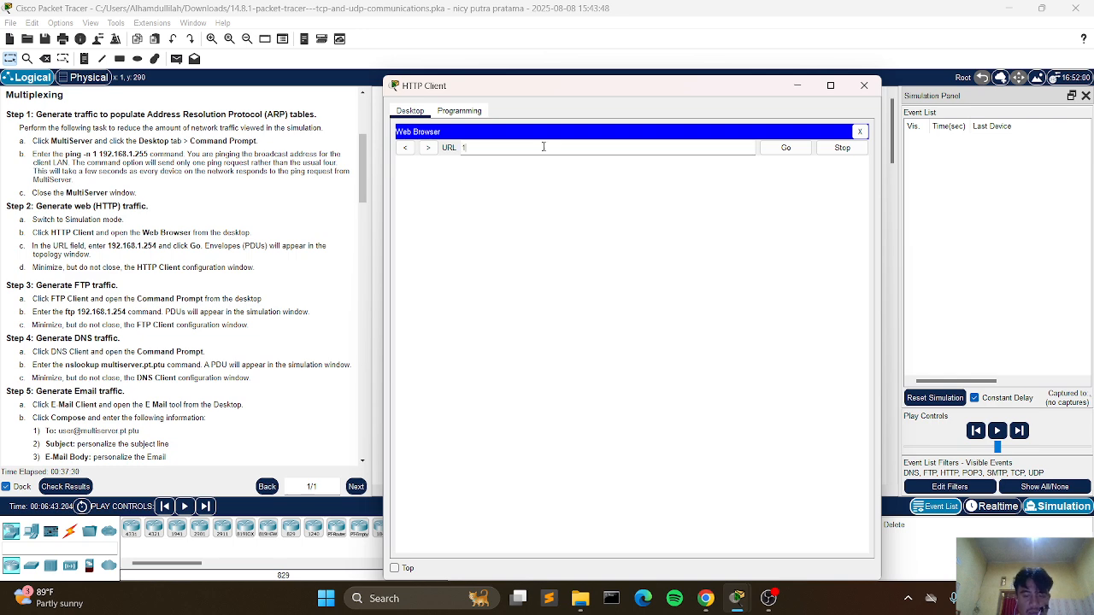
{"action": "type", "text": "92.168"}
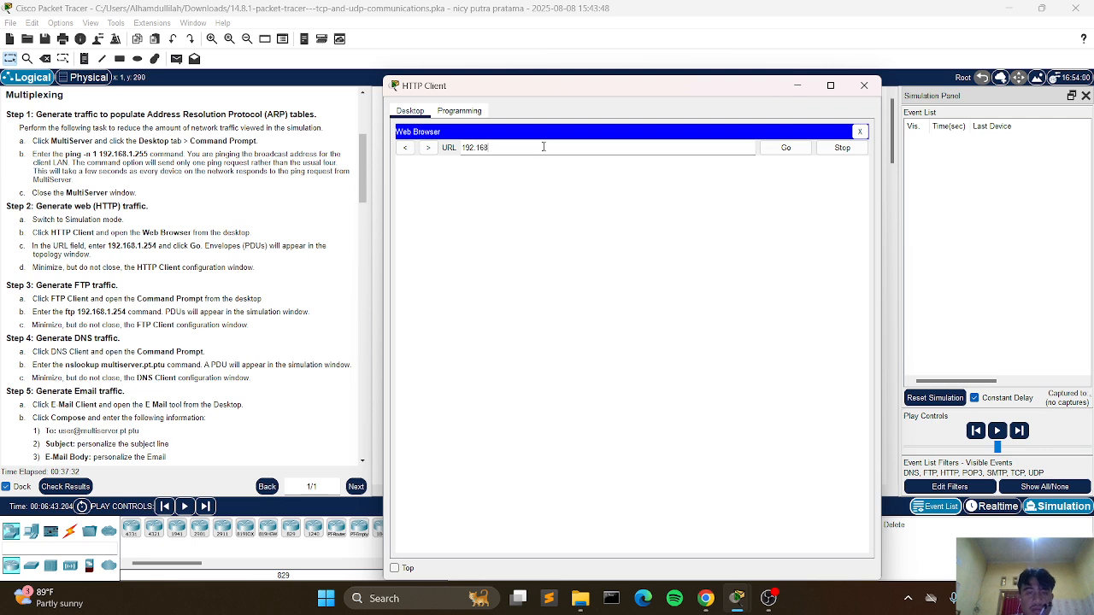
{"action": "type", "text": ".1"}
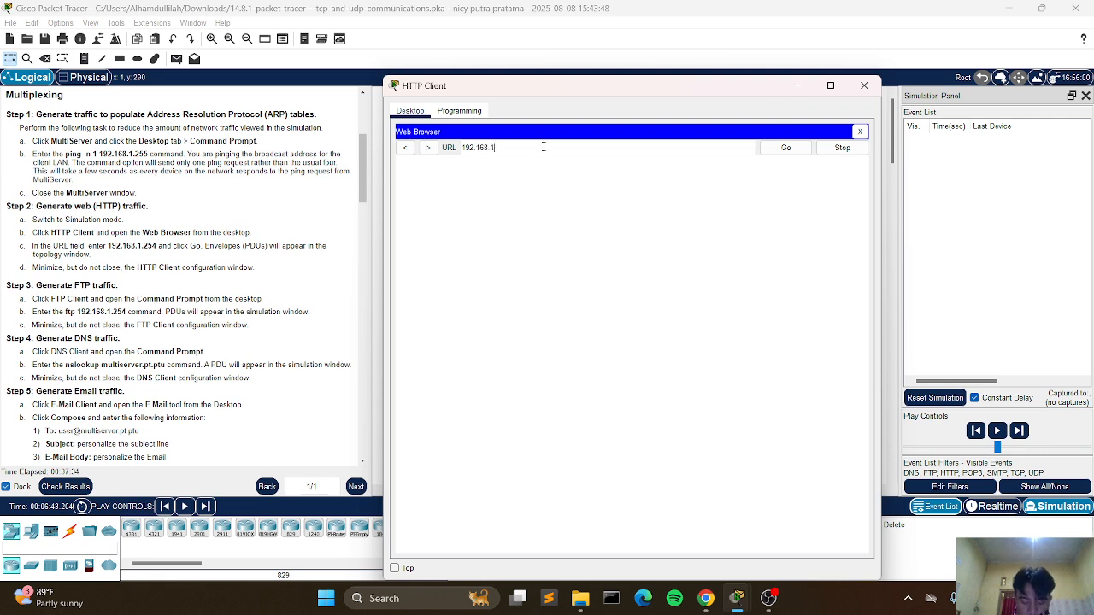
{"action": "type", "text": ".254"}
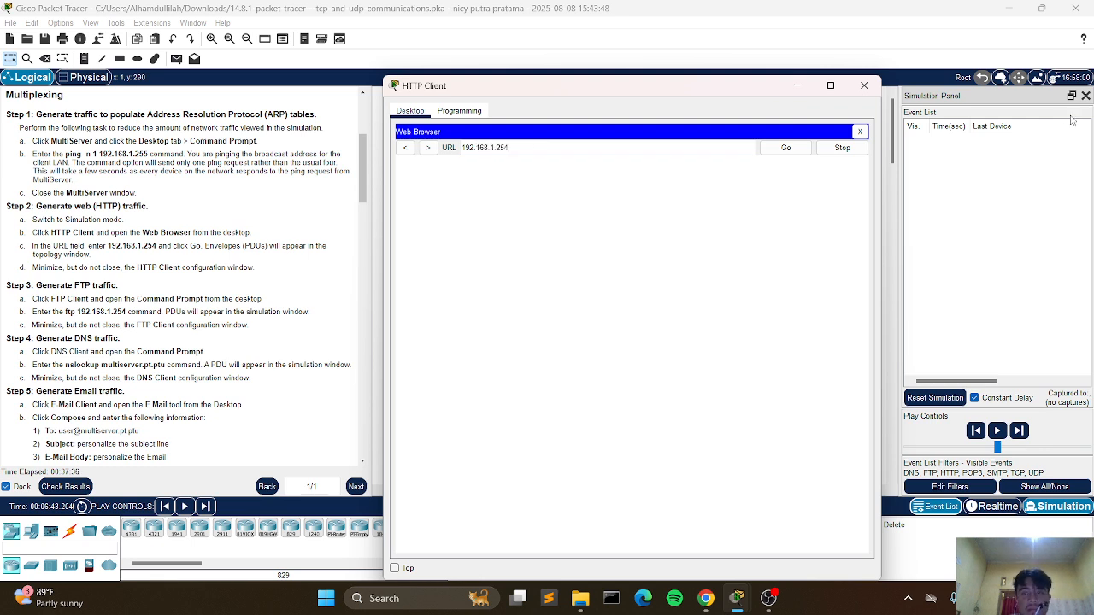
{"action": "left_click", "coordinate": [794, 153]}
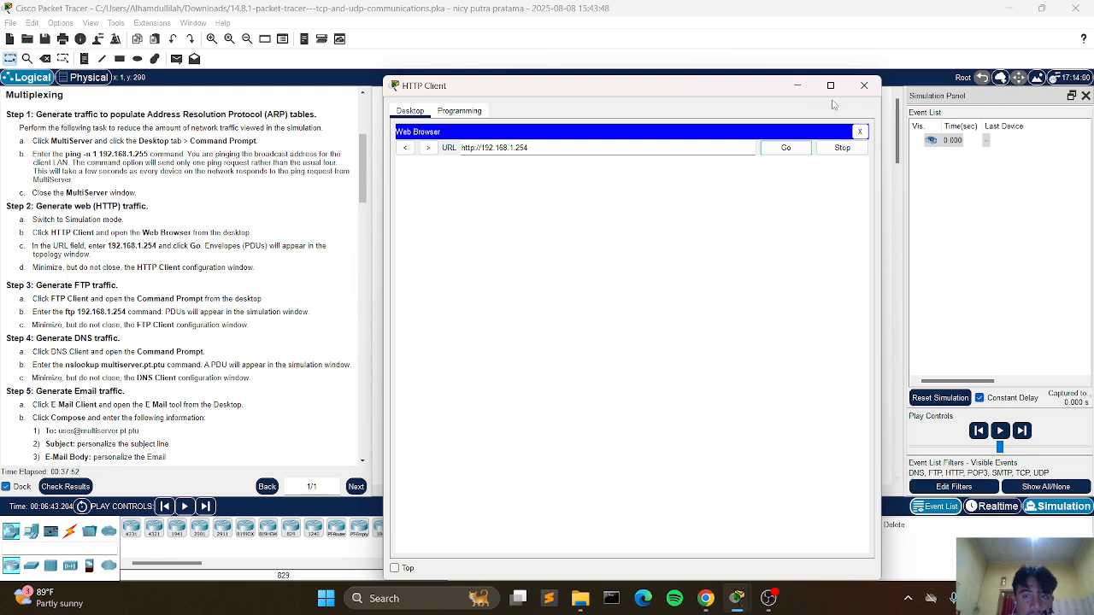
- Minimize the HTTP Client window without closing it
{"action": "left_click", "coordinate": [831, 86]}
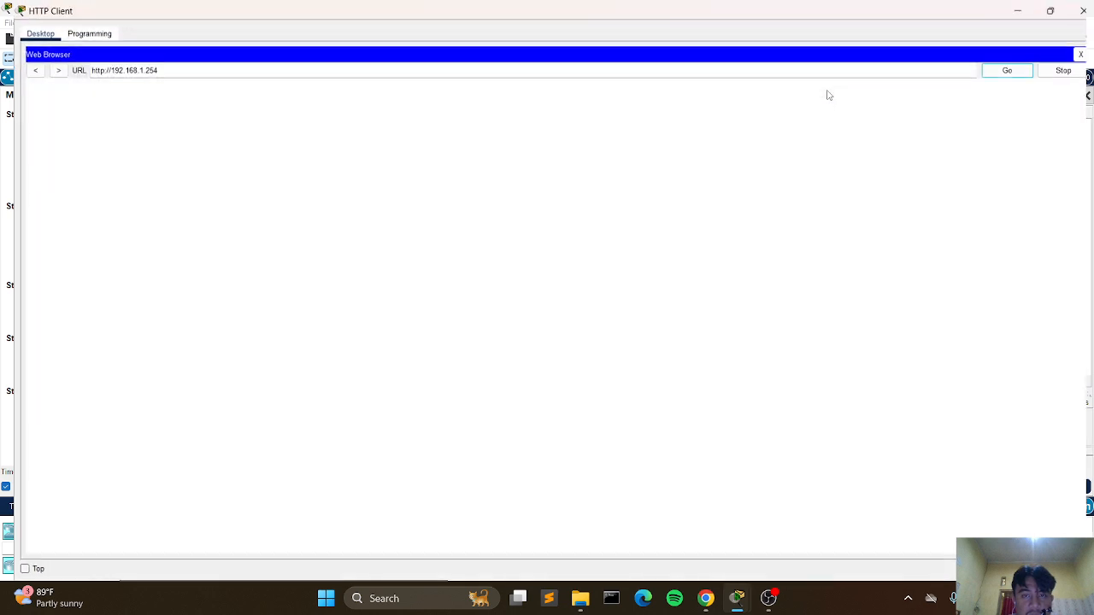
{"action": "left_click", "coordinate": [1042, 8]}
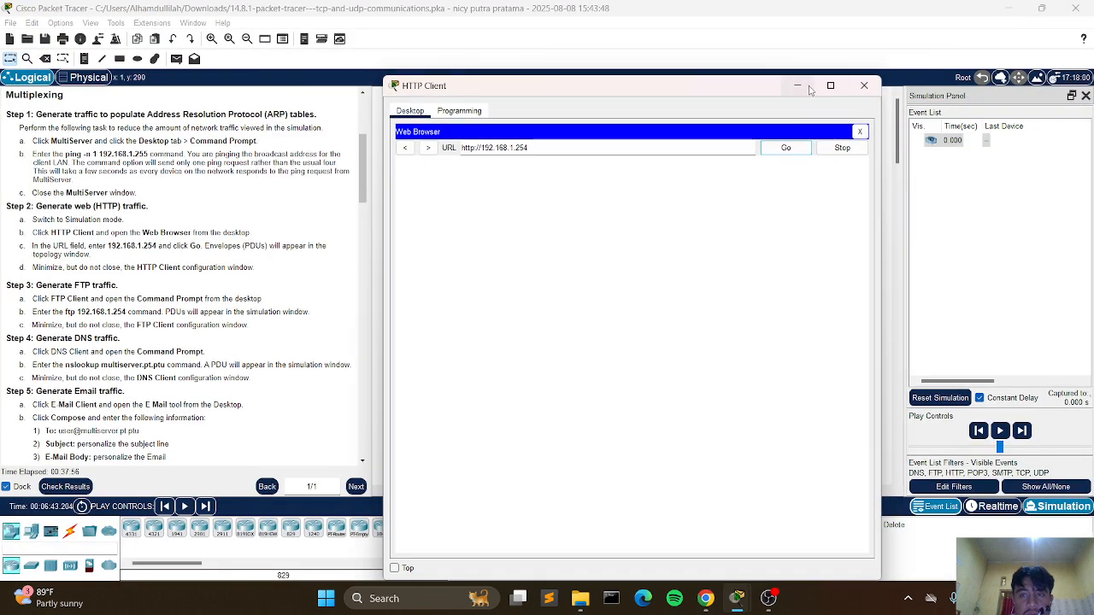
{"action": "left_click", "coordinate": [807, 85]}
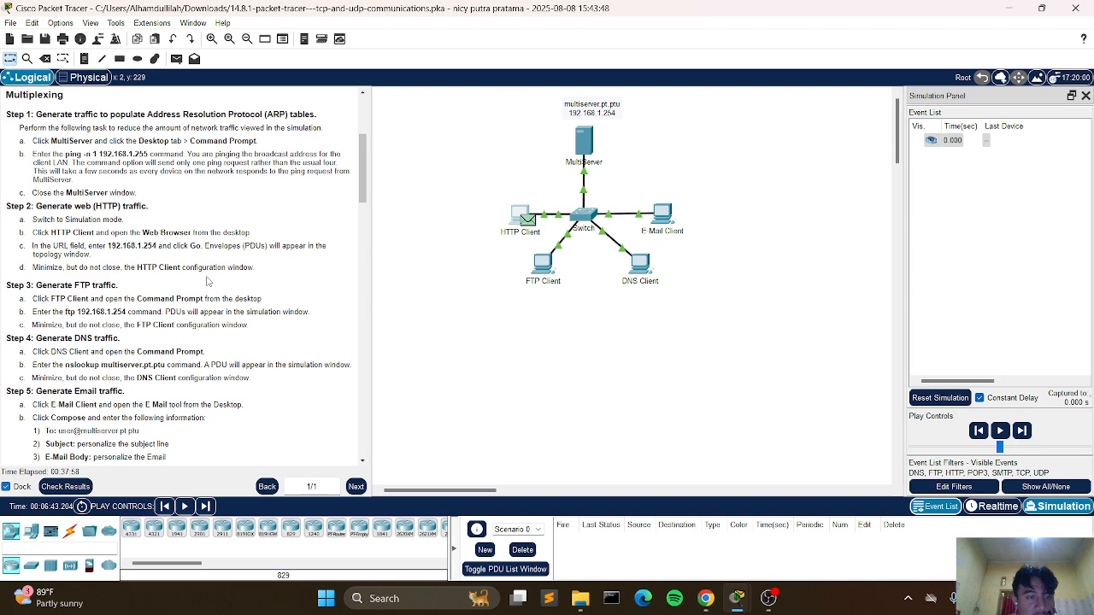
- Open the Command Prompt on FTP Client and run ftp 192.168.1.254 to generate FTP traffic
{"action": "scroll", "coordinate": [96, 304], "scroll_direction": "down", "scroll_amount": 2}
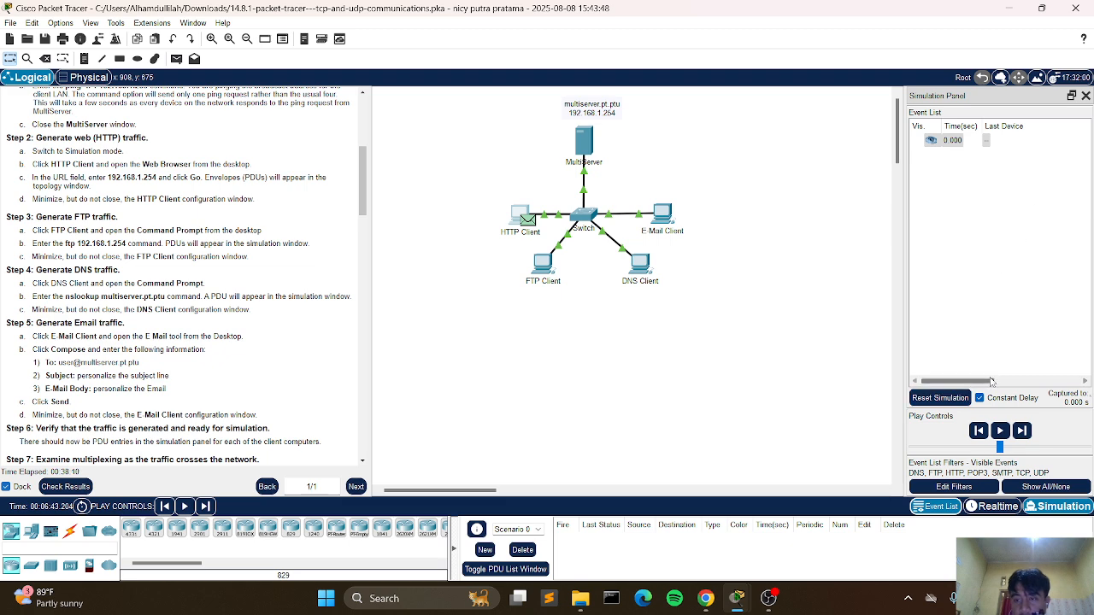
{"action": "left_click_drag", "start_coordinate": [991, 381], "coordinate": [949, 352]}
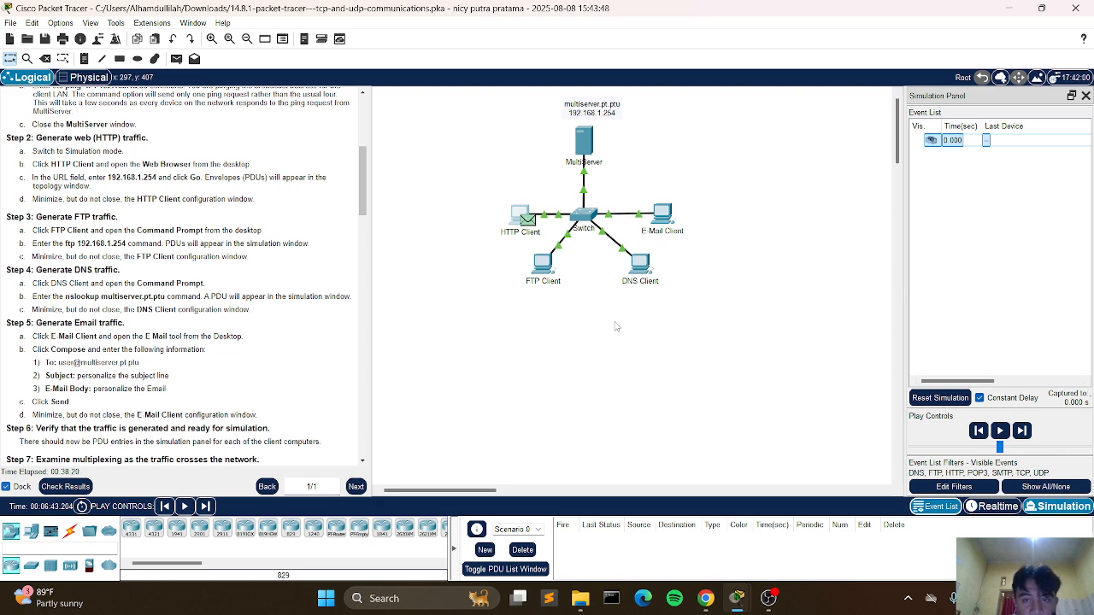
{"action": "left_click", "coordinate": [544, 264]}
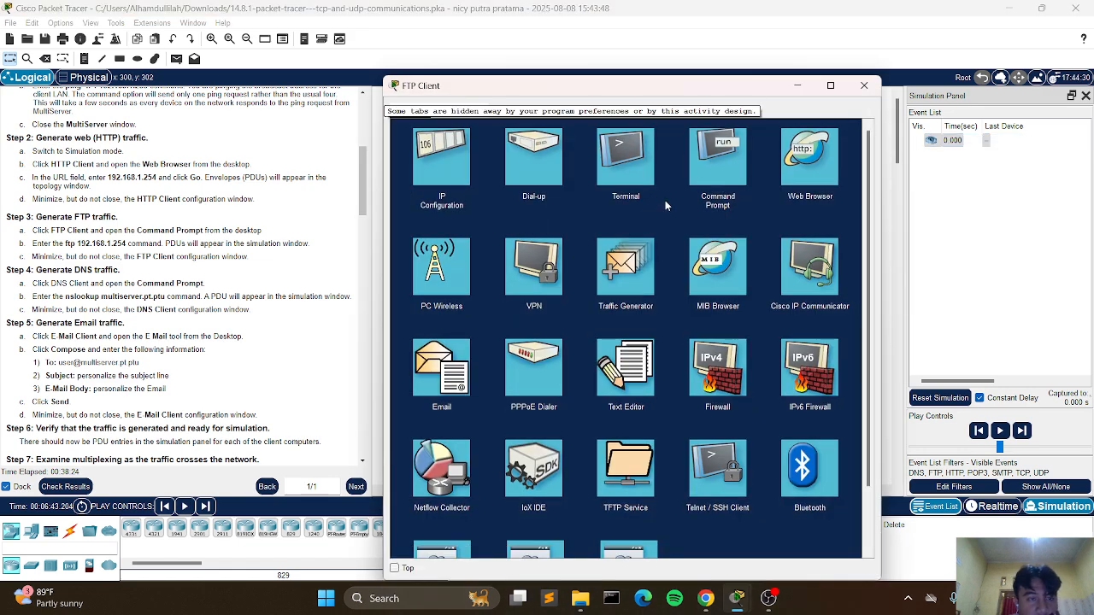
{"action": "left_click", "coordinate": [712, 165]}
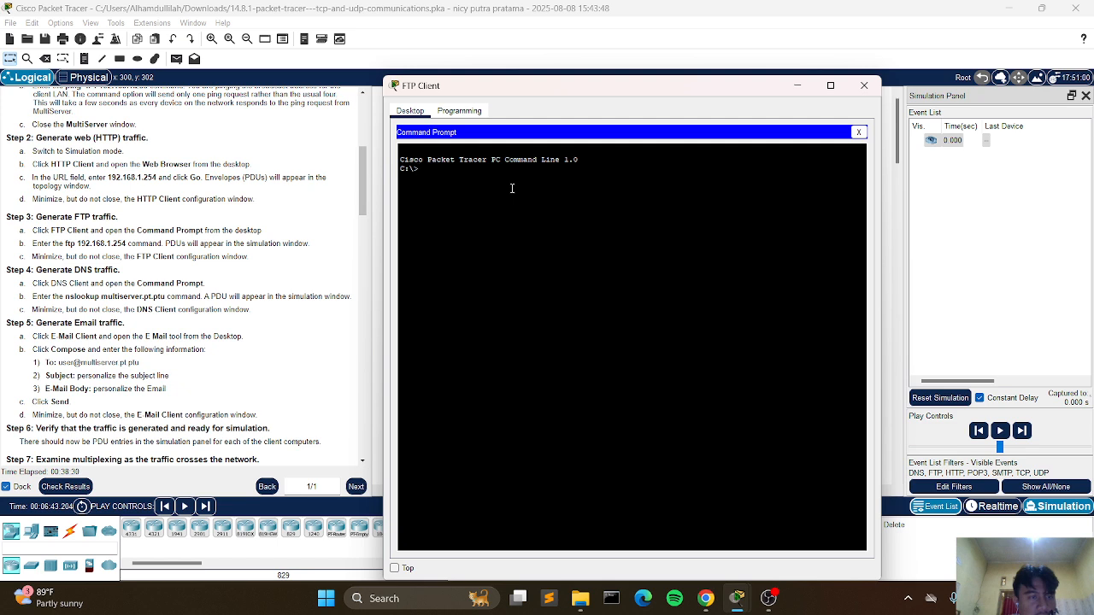
{"action": "type", "text": "ftp 192.168.1.254"}
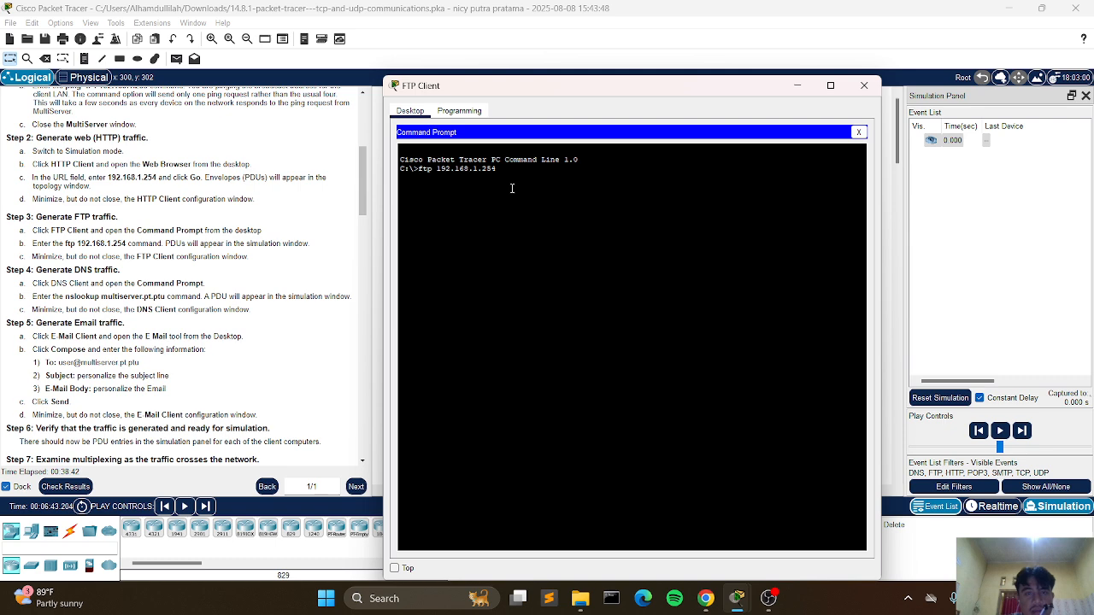
{"action": "key", "text": "Return"}
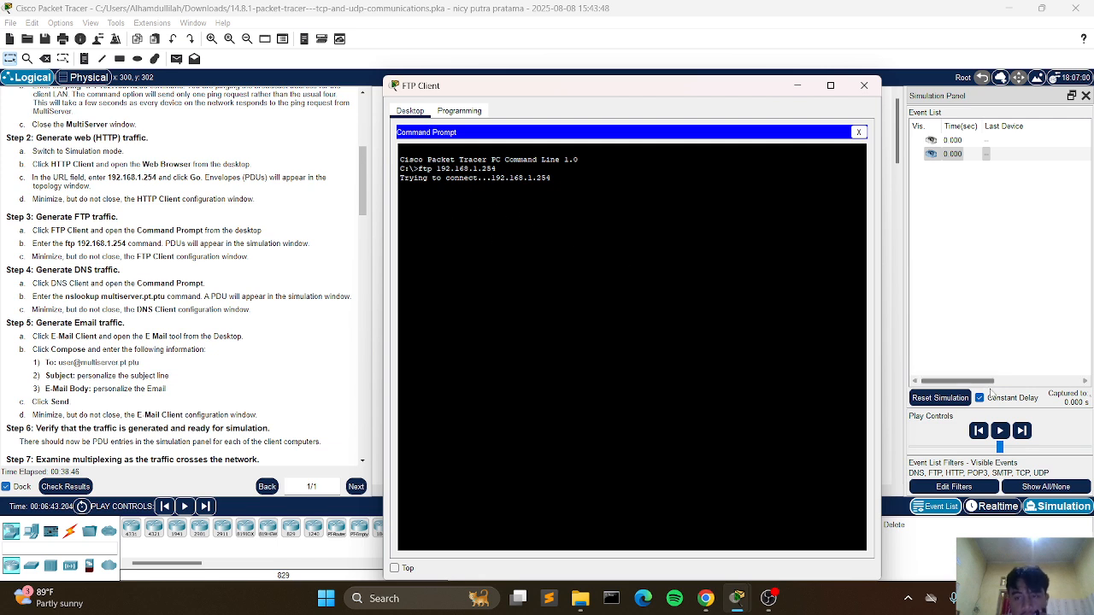
{"action": "left_click_drag", "start_coordinate": [982, 382], "coordinate": [938, 381]}
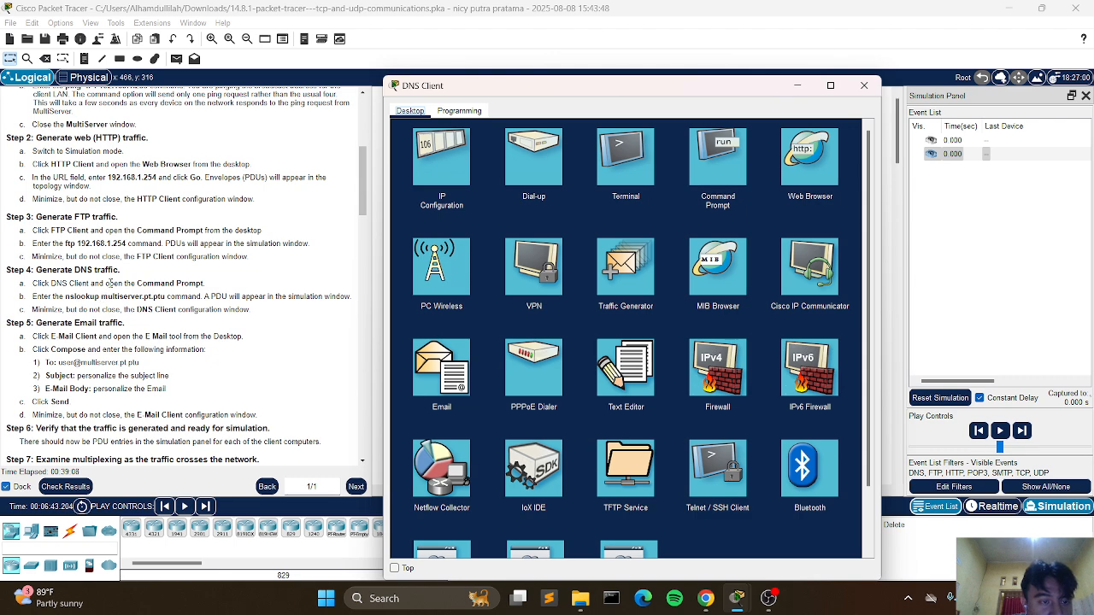
- Run nslookup multiserver.pt.ptu in DNS Client's Command Prompt, and minimize the DNS Client window without closing it
{"action": "left_click", "coordinate": [693, 174]}
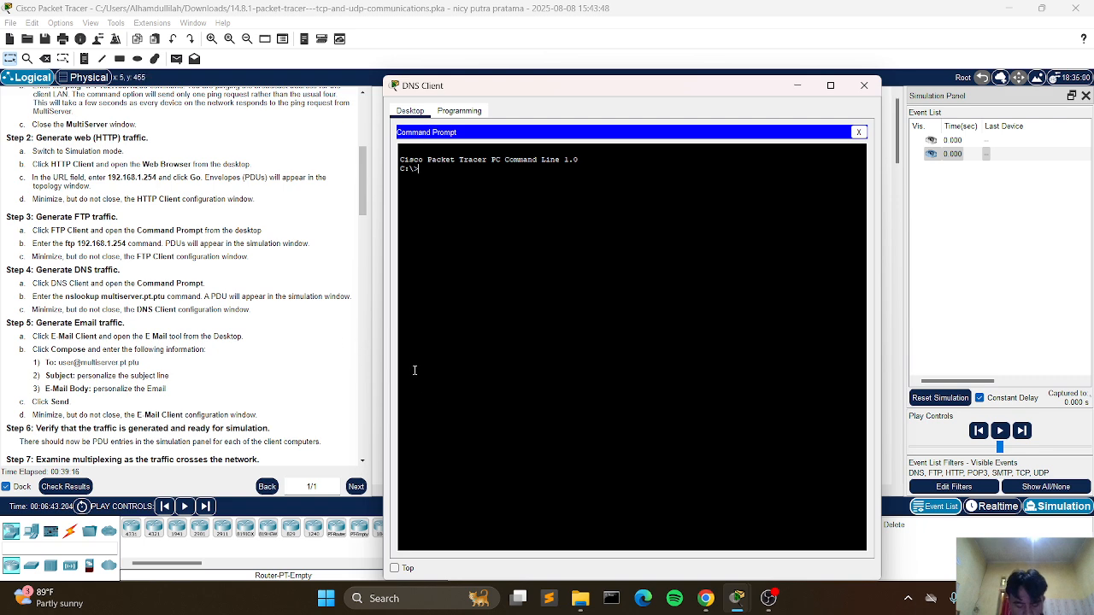
{"action": "type", "text": "ns"}
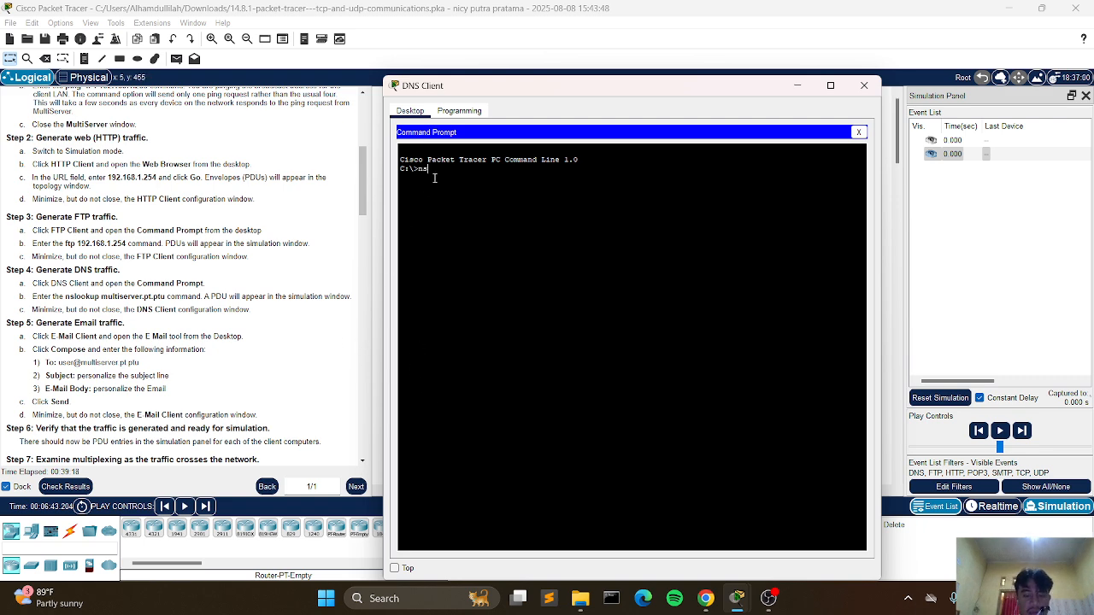
{"action": "type", "text": "look"}
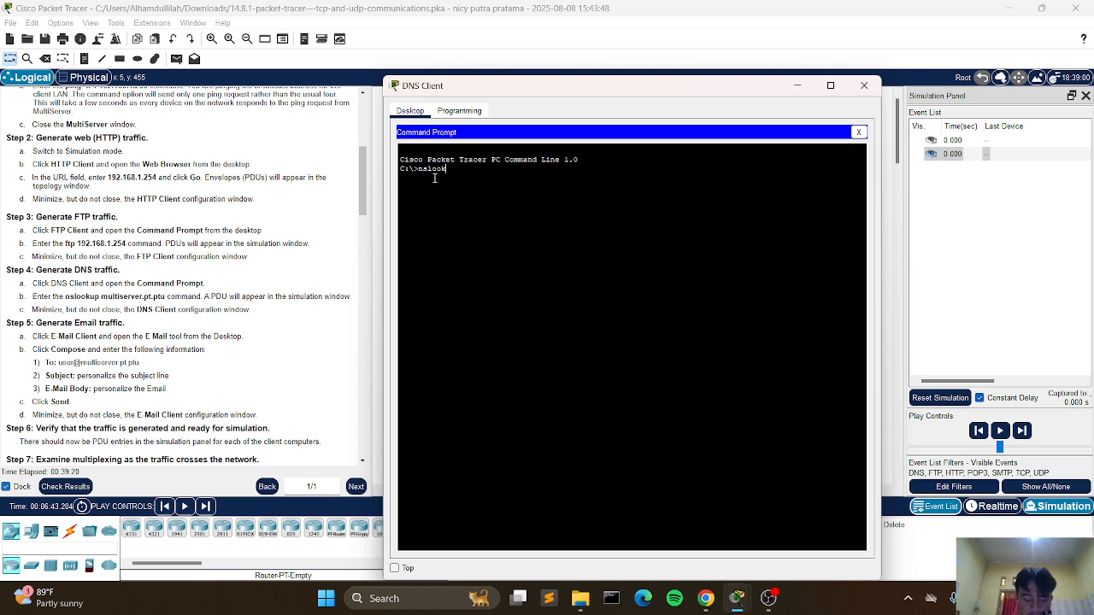
{"action": "type", "text": "up multiserver.pt.ptu"}
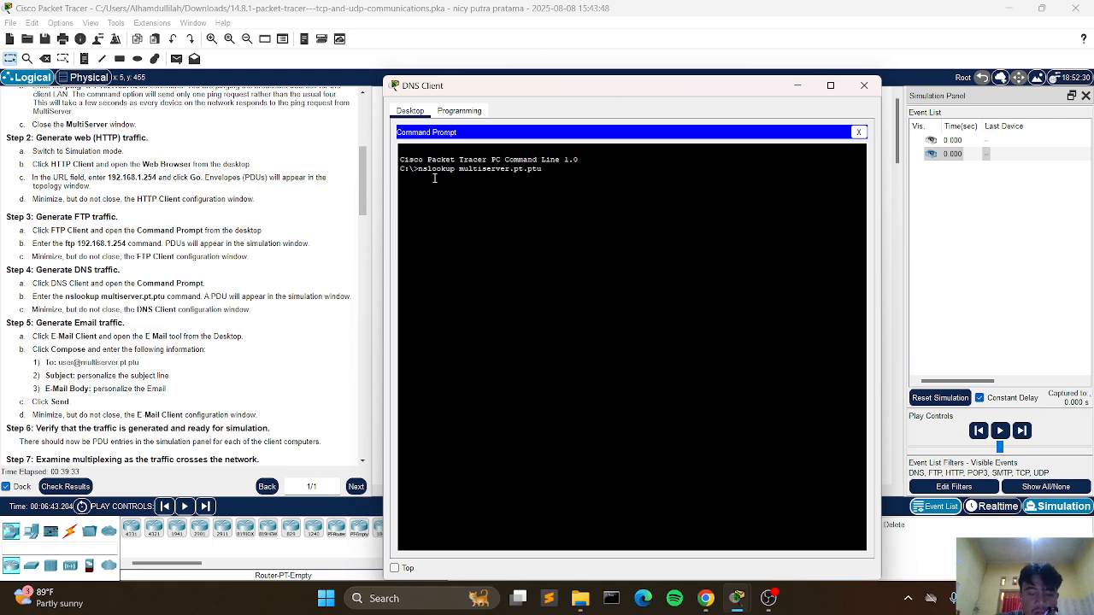
{"action": "key", "text": "Return"}
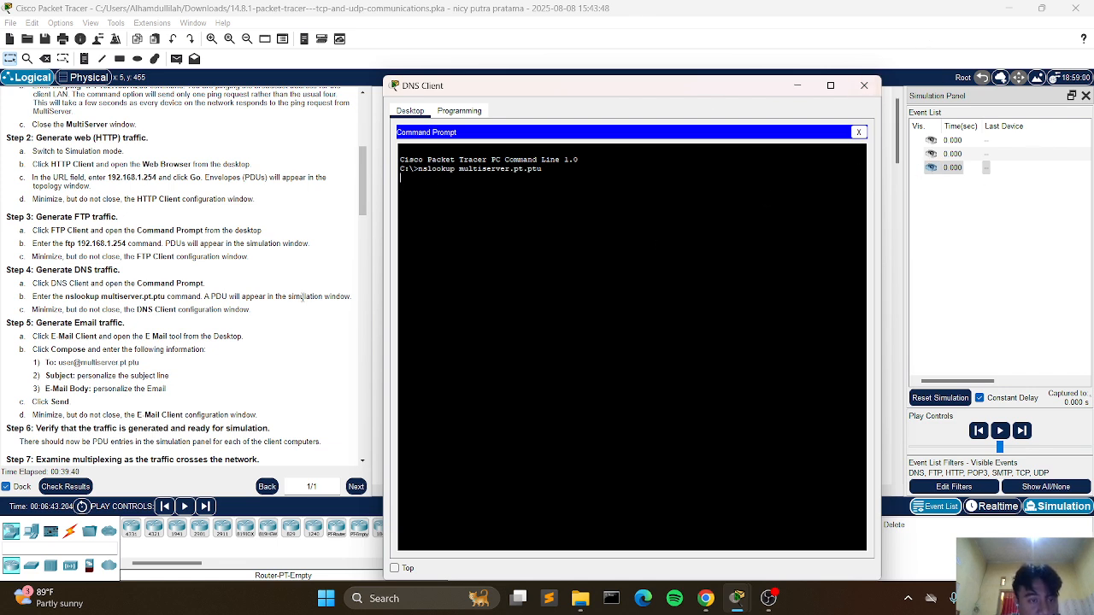
{"action": "left_click", "coordinate": [798, 87]}
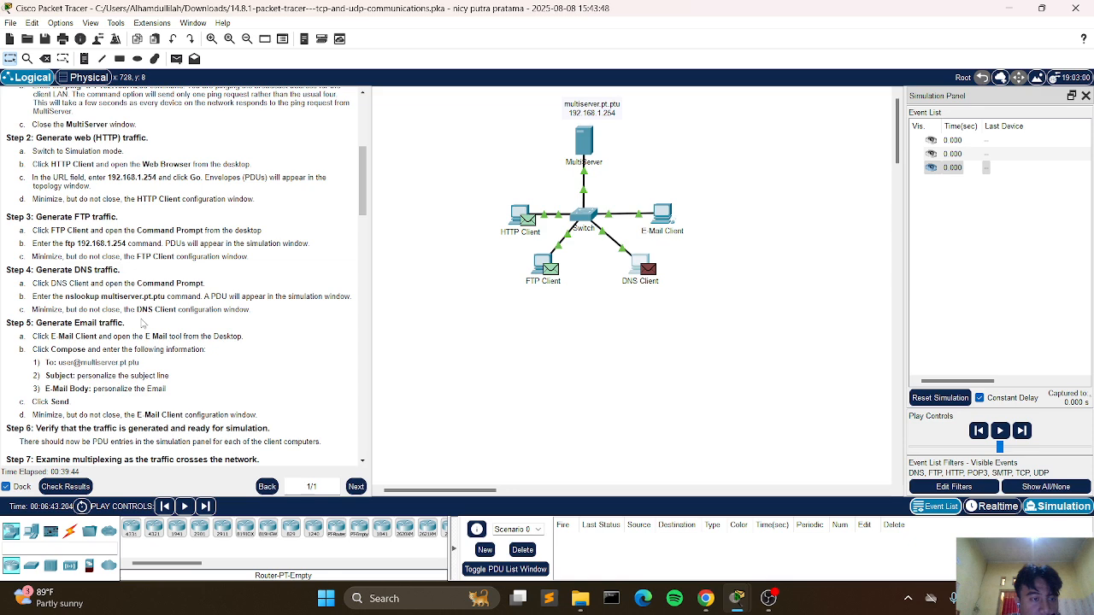
- Review the nslookup command in DNS Client's Command Prompt and minimize the window again
{"action": "scroll", "coordinate": [143, 323], "scroll_direction": "down", "scroll_amount": 2}
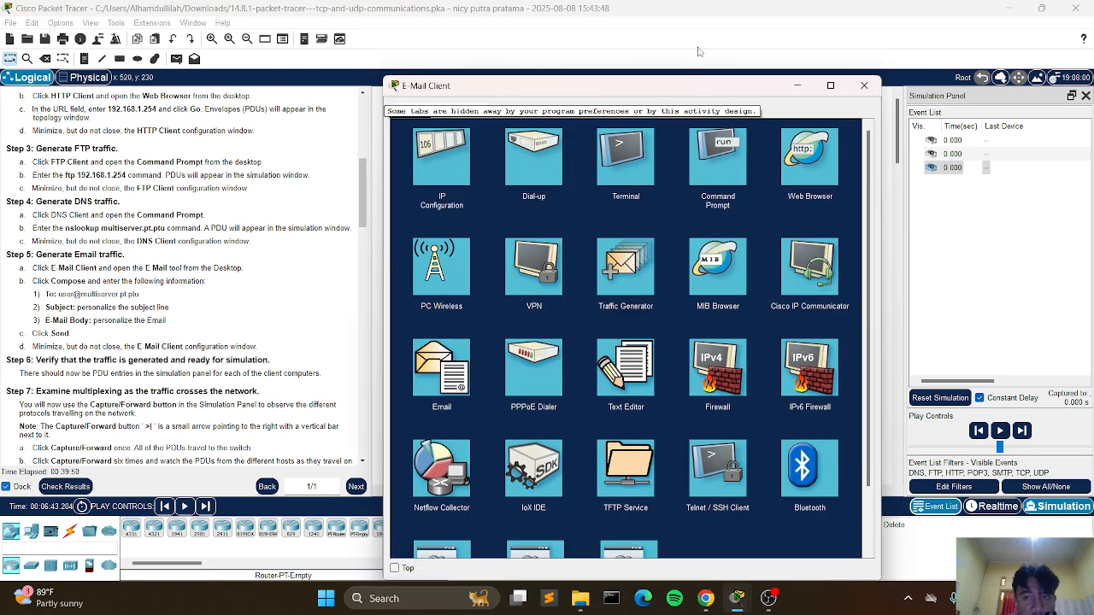
{"action": "left_click", "coordinate": [797, 85]}
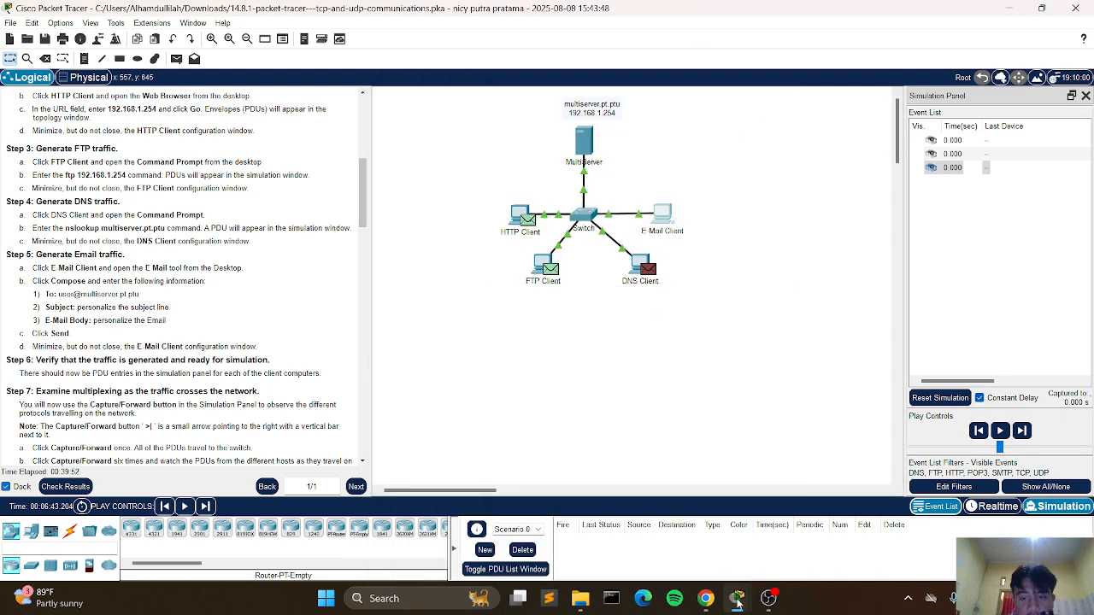
{"action": "mouse_move", "coordinate": [738, 603]}
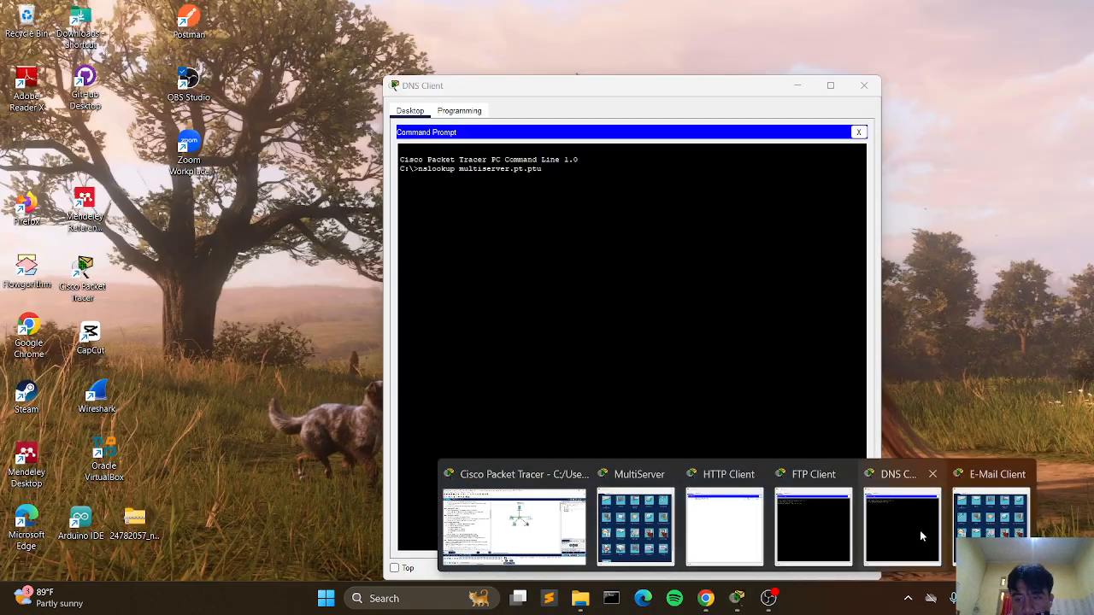
{"action": "left_click", "coordinate": [920, 530]}
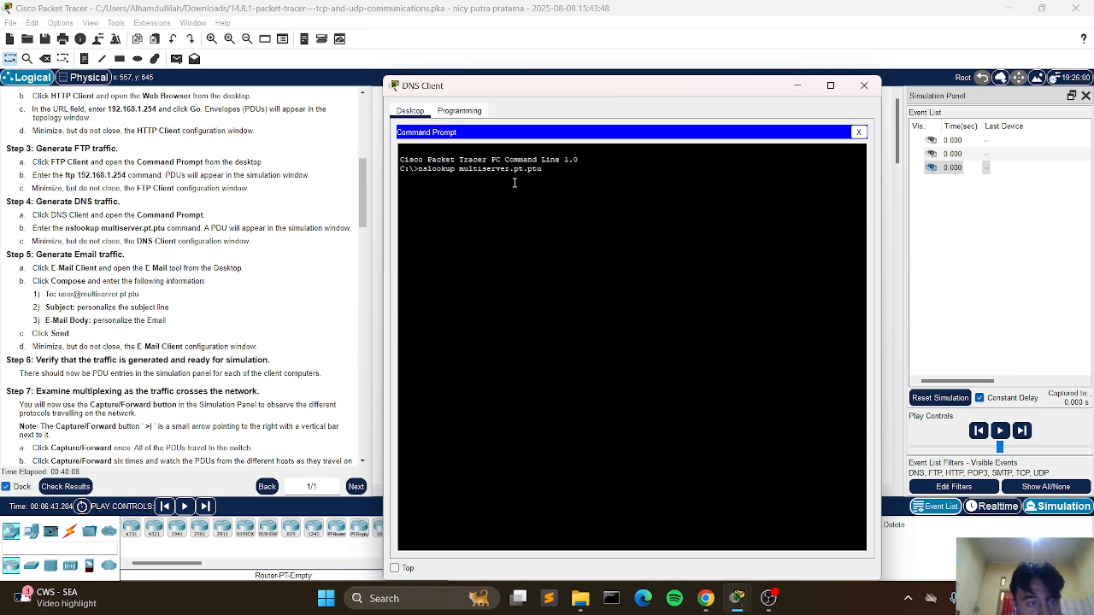
{"action": "left_click", "coordinate": [797, 86]}
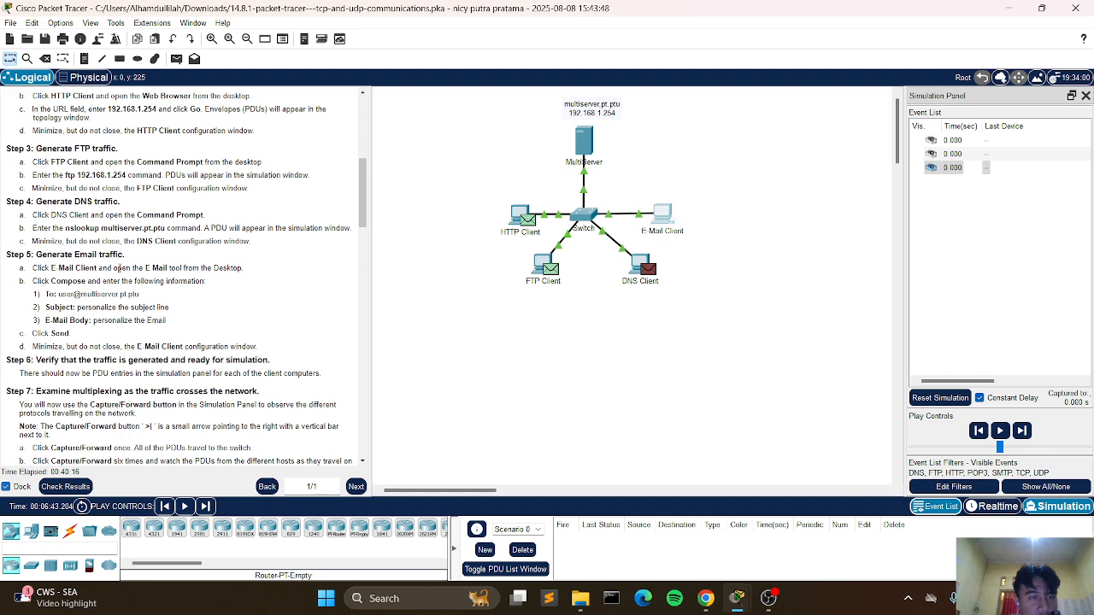
- Open the Email tool on E-Mail Client and start composing a new message
{"action": "scroll", "coordinate": [120, 268], "scroll_direction": "down", "scroll_amount": 2}
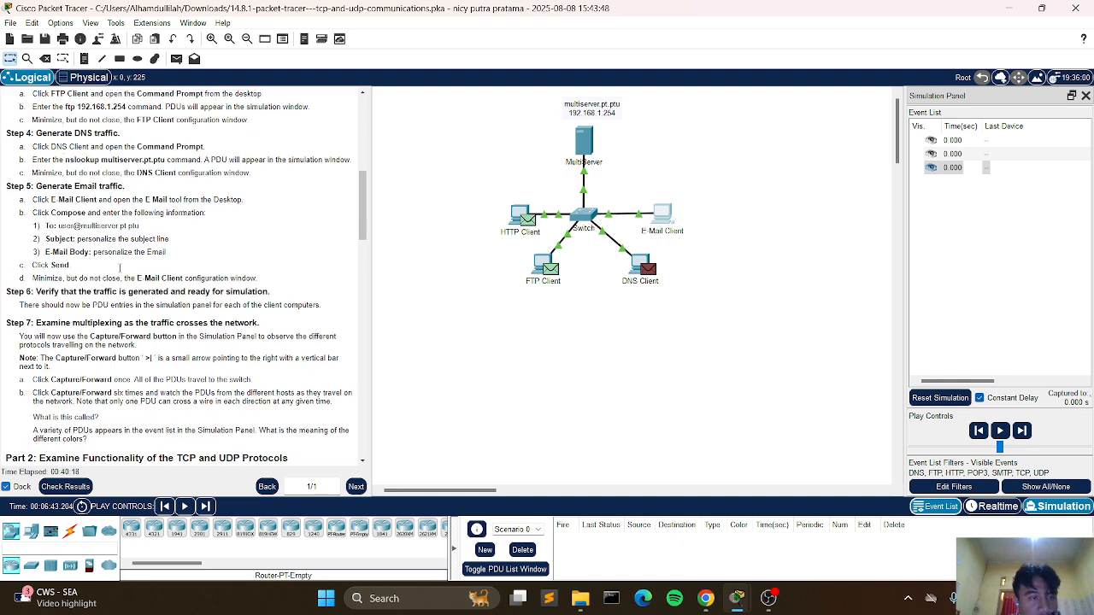
{"action": "left_click", "coordinate": [662, 214]}
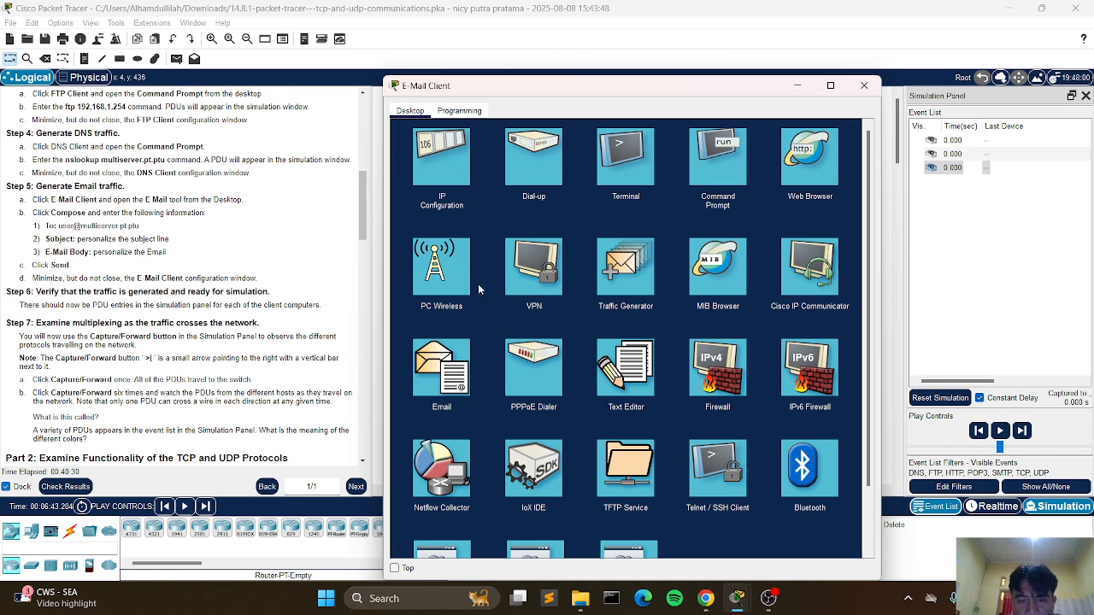
{"action": "scroll", "coordinate": [482, 291], "scroll_direction": "down", "scroll_amount": 2}
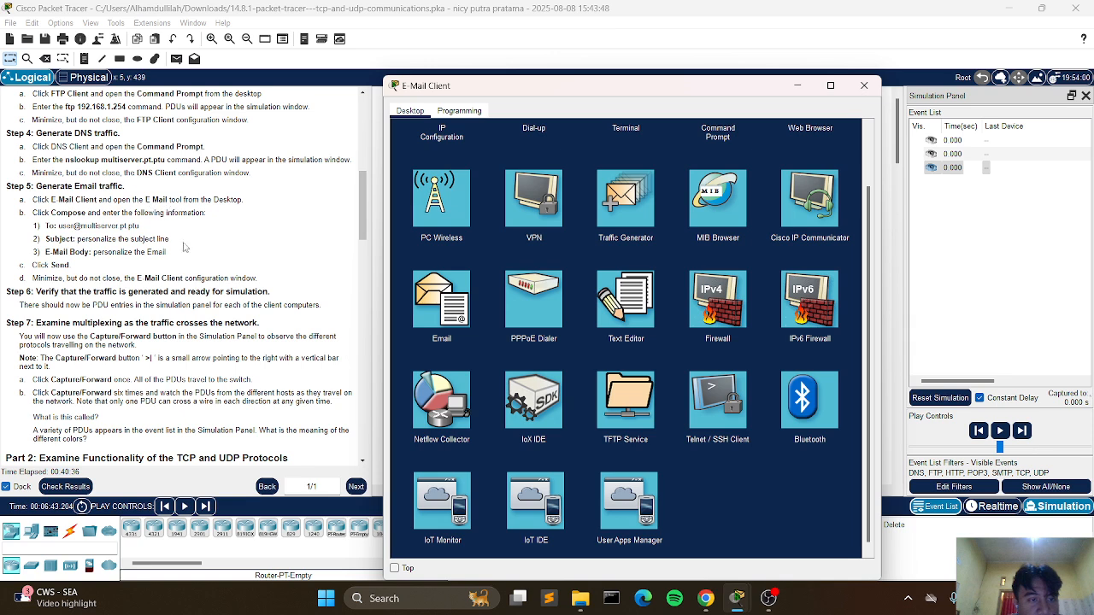
{"action": "left_click", "coordinate": [443, 299]}
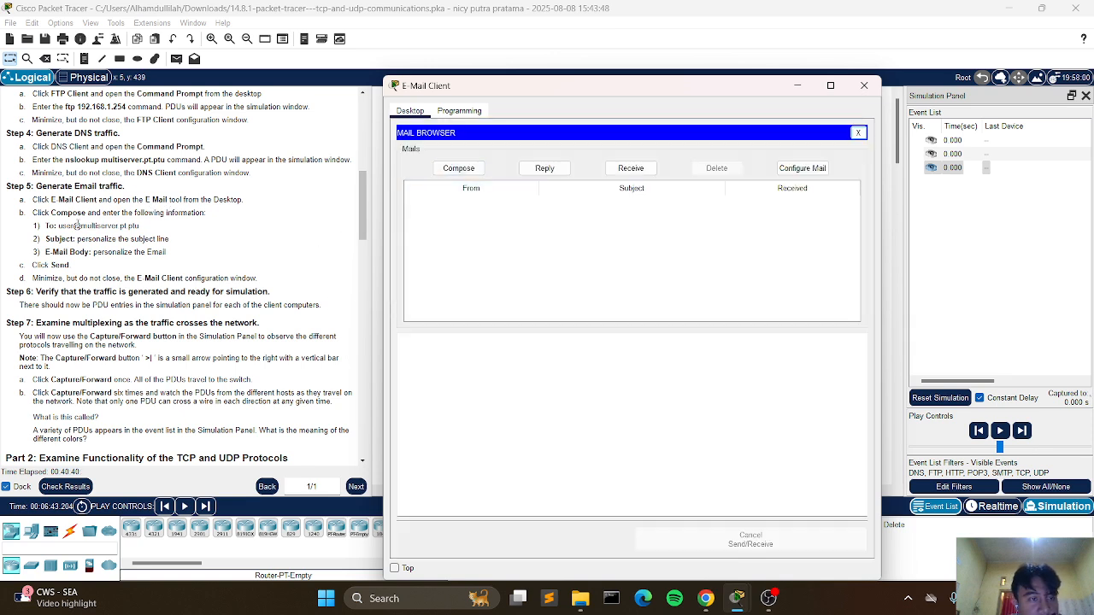
{"action": "left_click", "coordinate": [459, 168]}
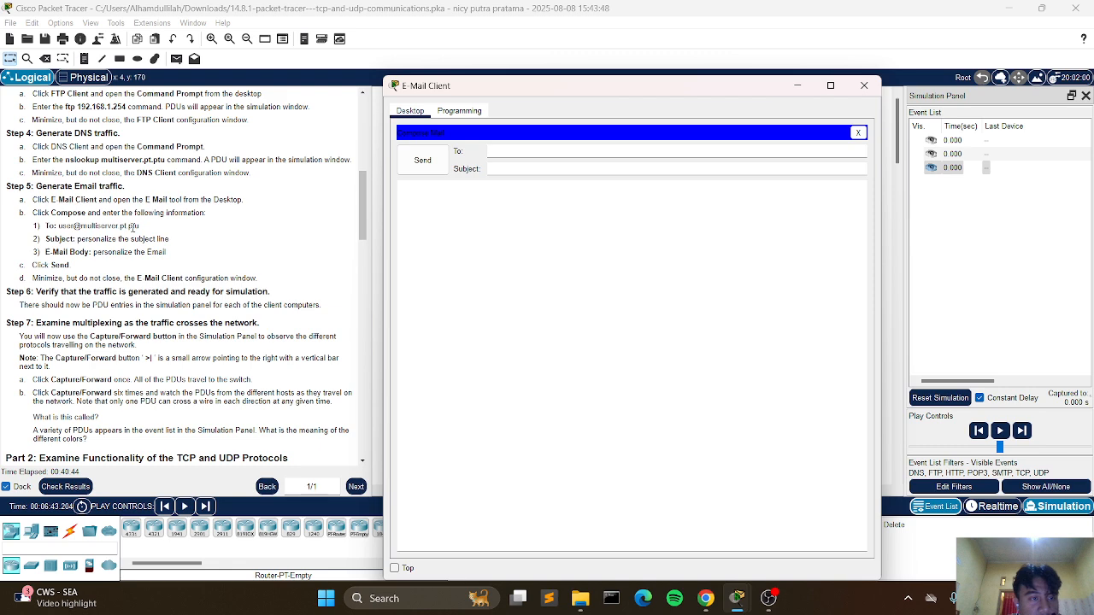
- Copy the recipient's e-mail address from the Step 5 instructions into the To field of the new message
{"action": "left_click_drag", "start_coordinate": [142, 227], "coordinate": [60, 227]}
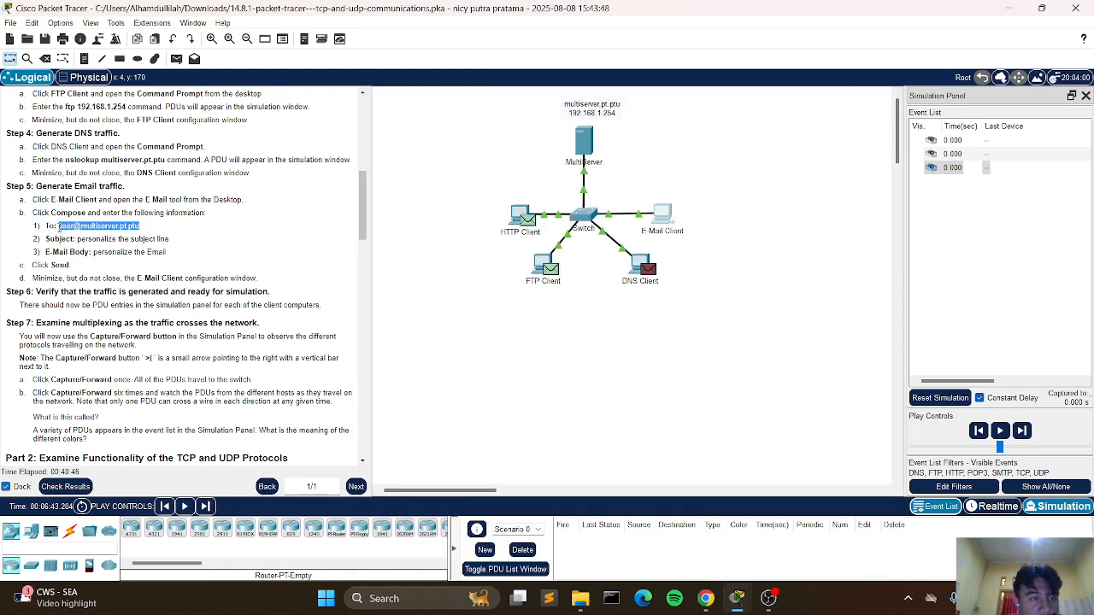
{"action": "right_click", "coordinate": [61, 228]}
{"action": "left_click", "coordinate": [92, 235]}
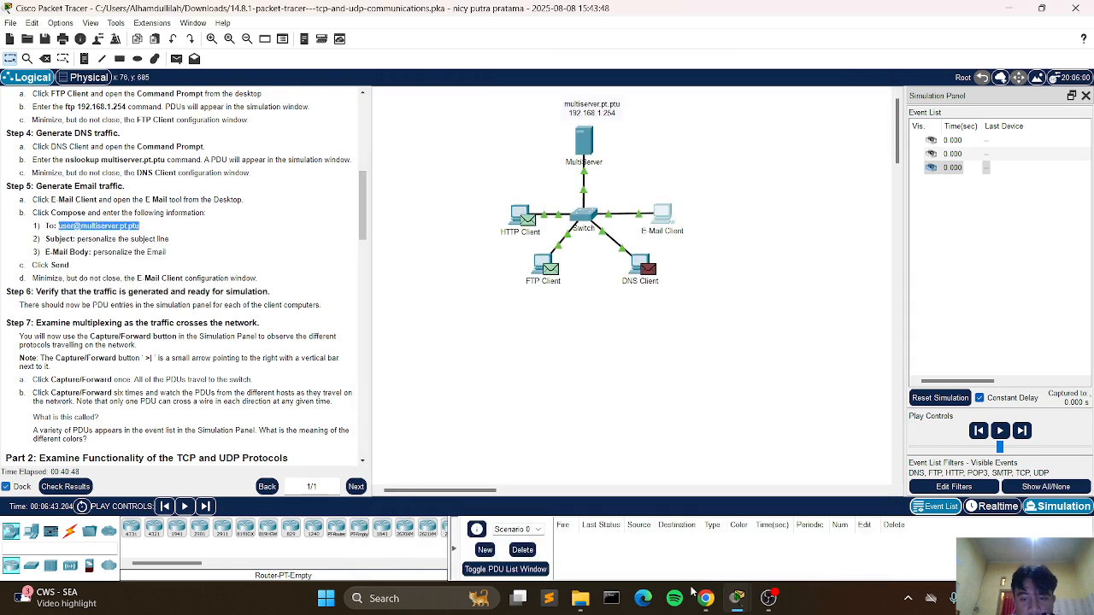
{"action": "left_click", "coordinate": [716, 601]}
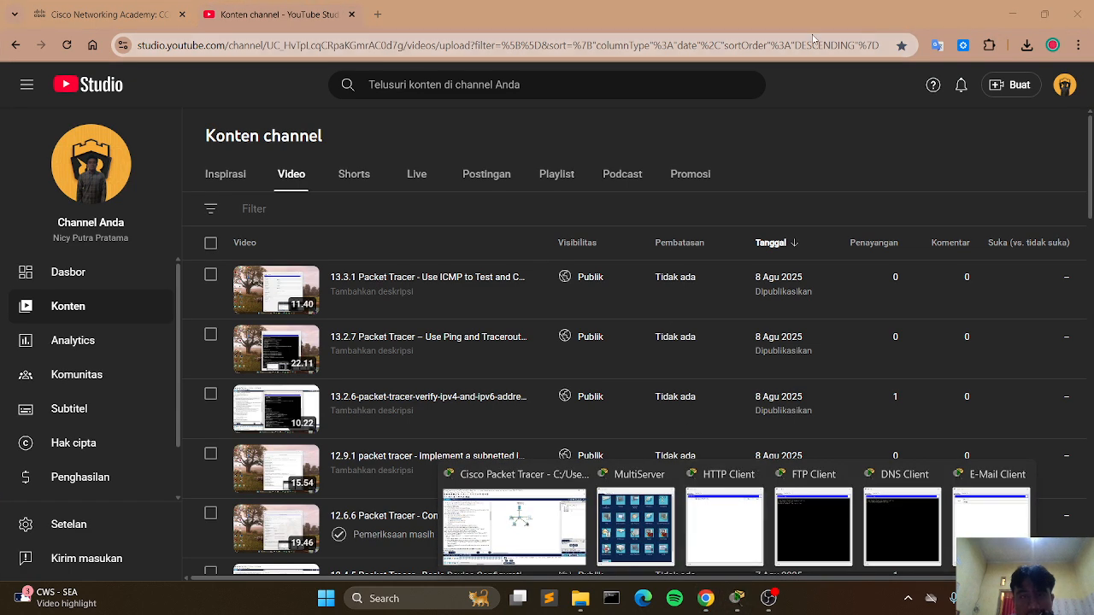
{"action": "left_click", "coordinate": [1023, 6]}
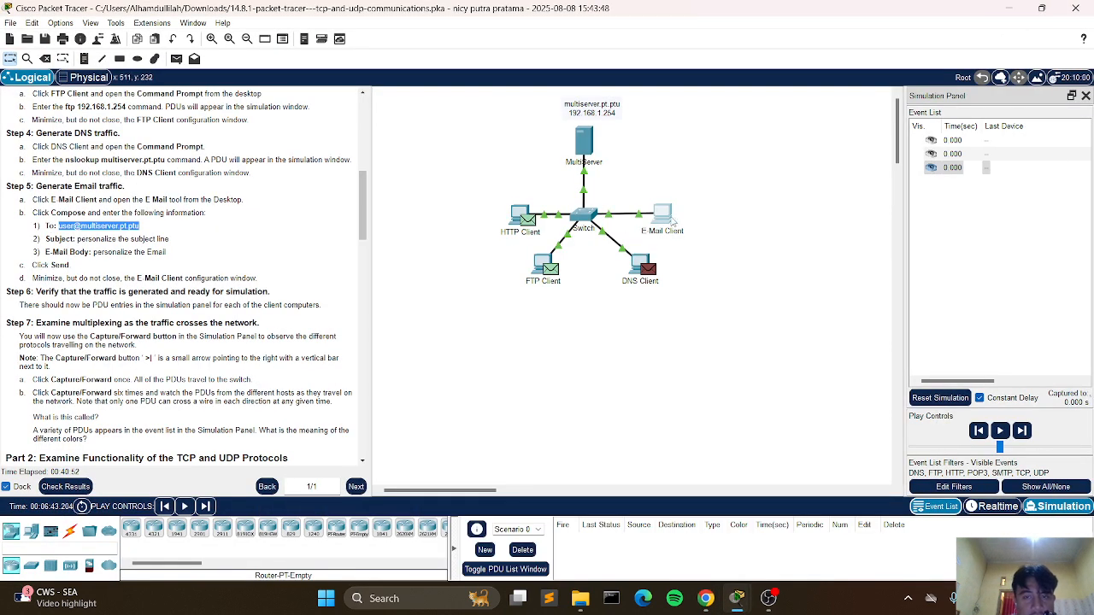
{"action": "left_click", "coordinate": [665, 216]}
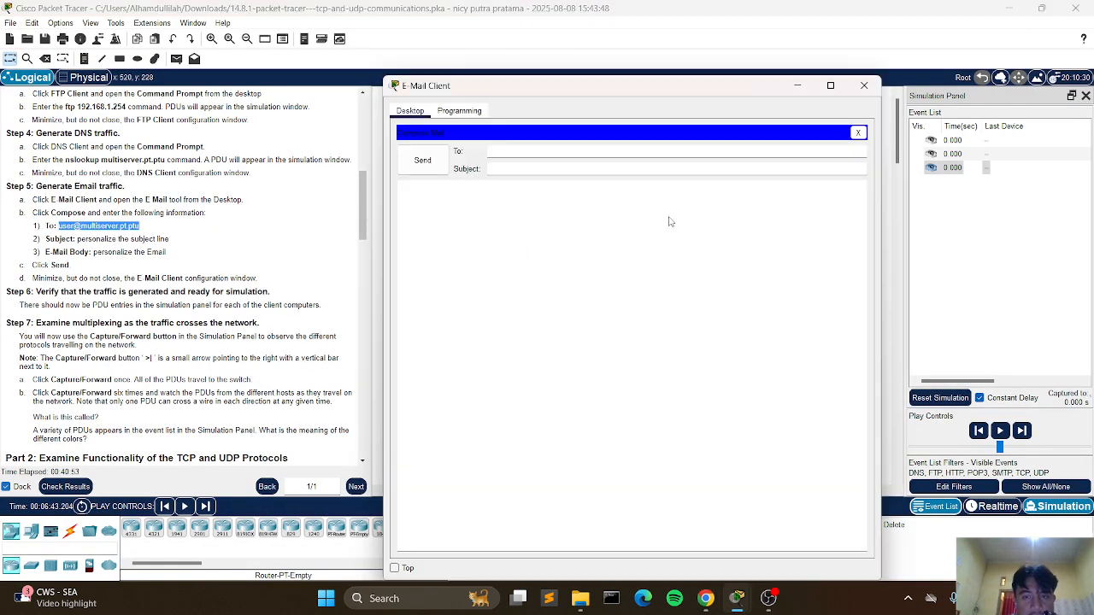
{"action": "right_click", "coordinate": [572, 150]}
{"action": "left_click", "coordinate": [603, 217]}
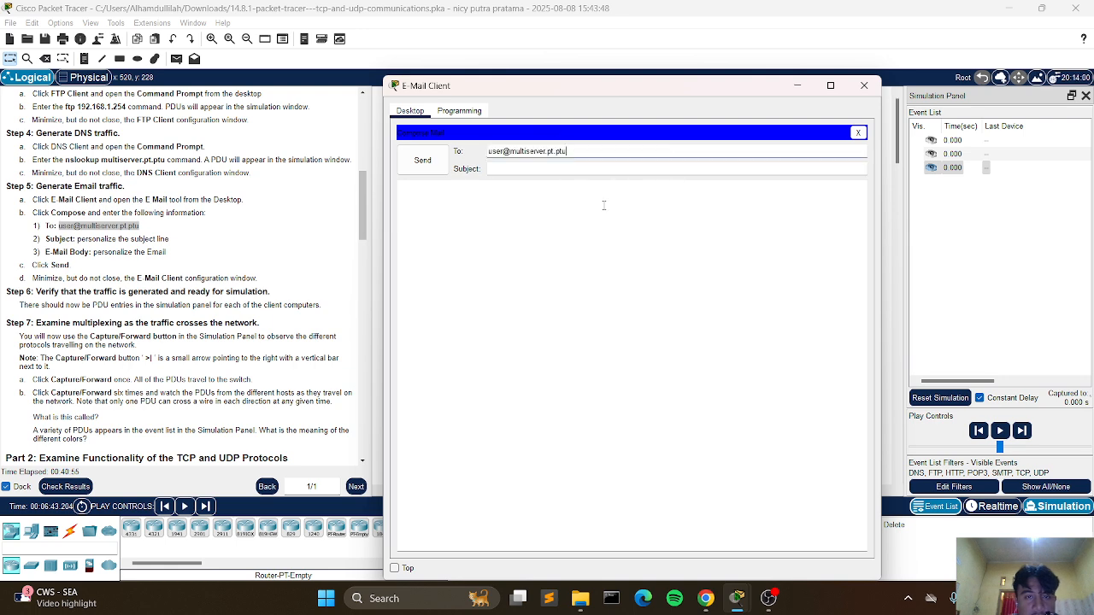
- Fill in the message's subject with "personalize the subject line", copied from the Step 5 instructions
{"action": "left_click", "coordinate": [532, 170]}
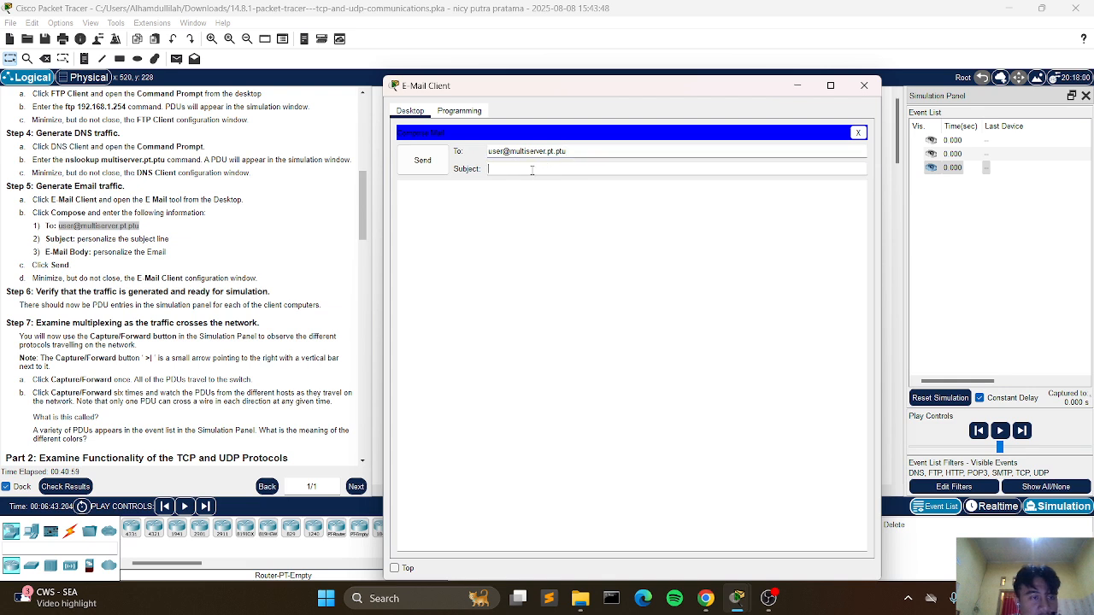
{"action": "left_click", "coordinate": [177, 244]}
{"action": "left_click_drag", "start_coordinate": [171, 240], "coordinate": [90, 239]}
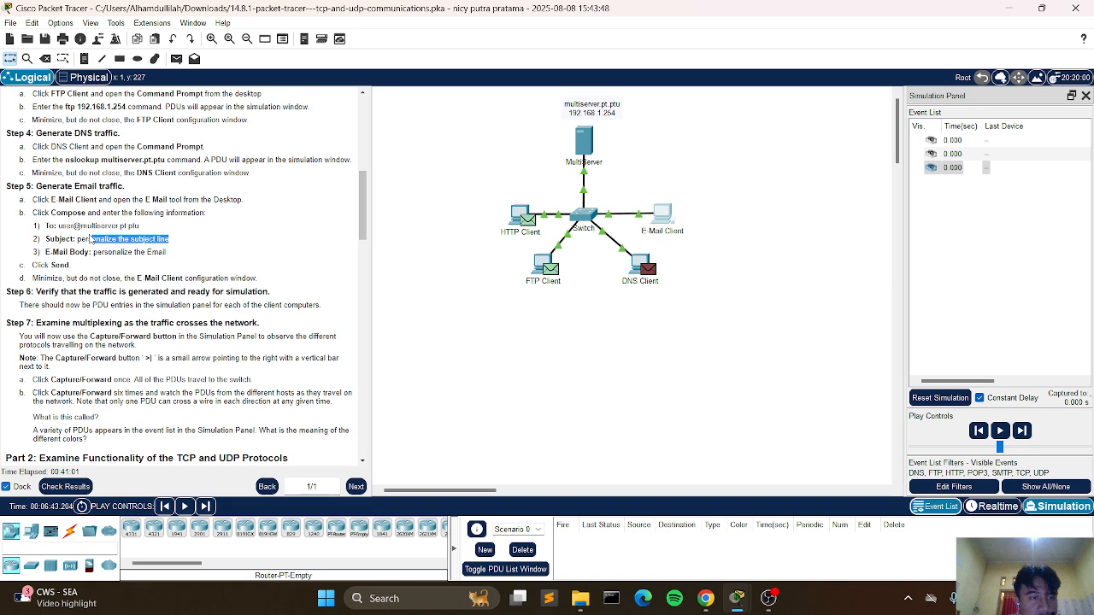
{"action": "left_click", "coordinate": [91, 240]}
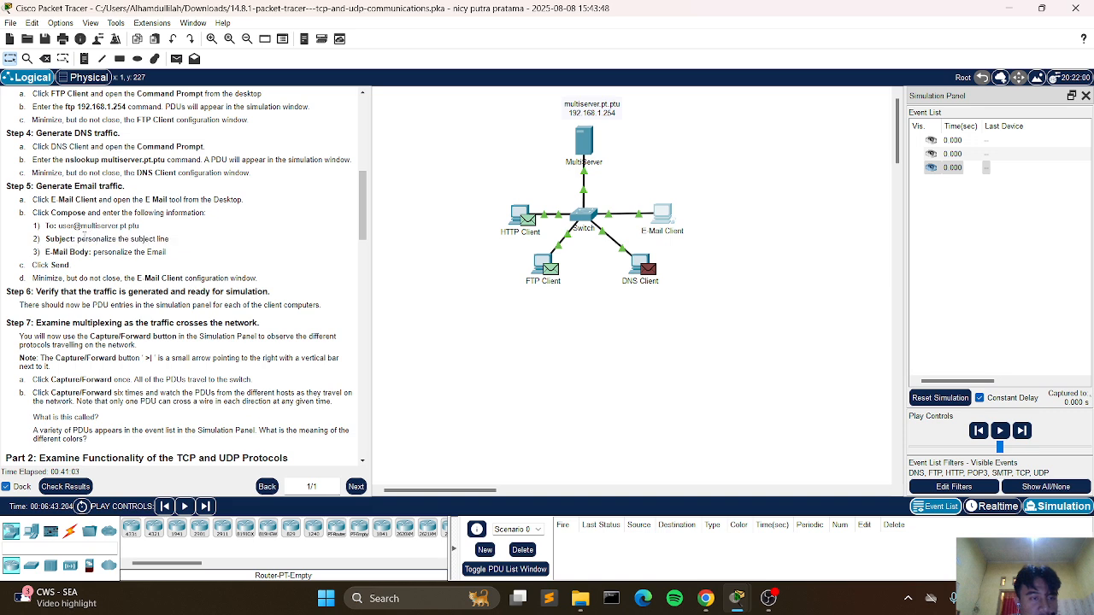
{"action": "left_click_drag", "start_coordinate": [74, 239], "coordinate": [174, 239]}
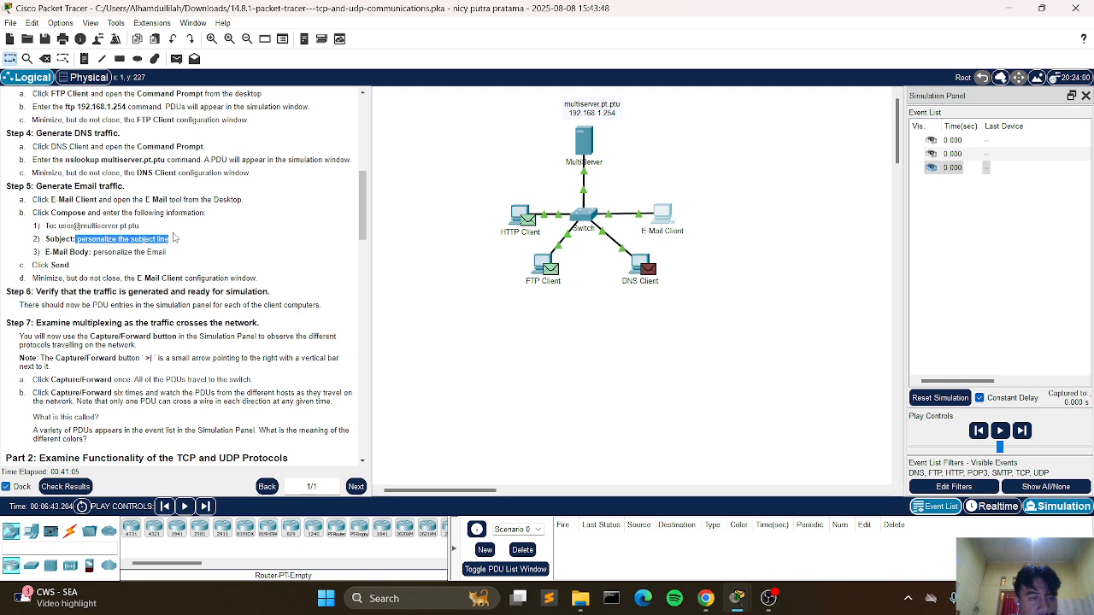
{"action": "right_click", "coordinate": [176, 239]}
{"action": "left_click", "coordinate": [184, 243]}
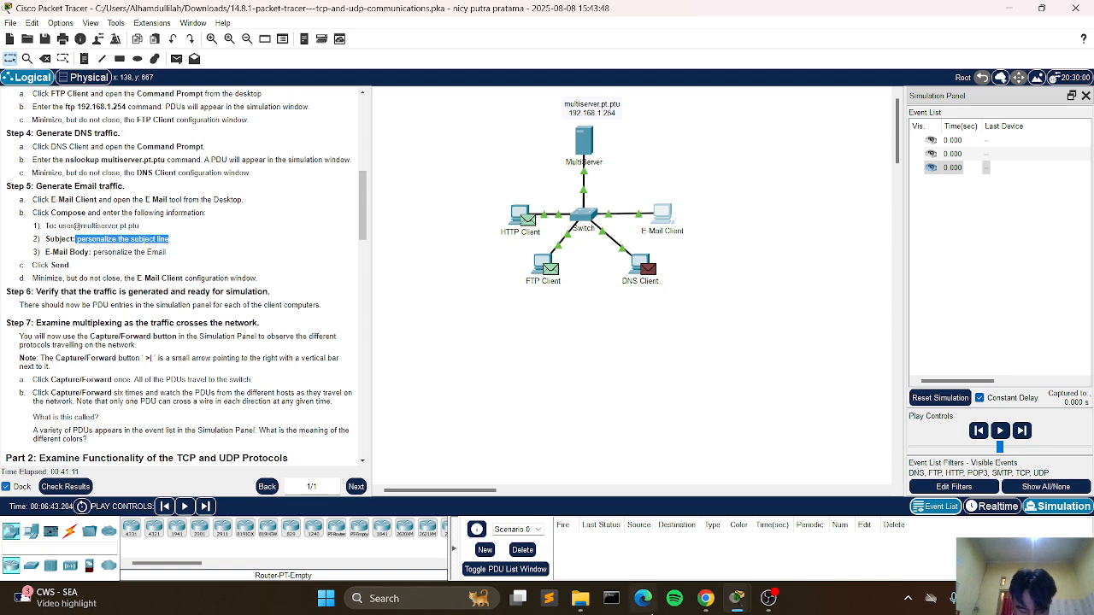
{"action": "mouse_move", "coordinate": [743, 603]}
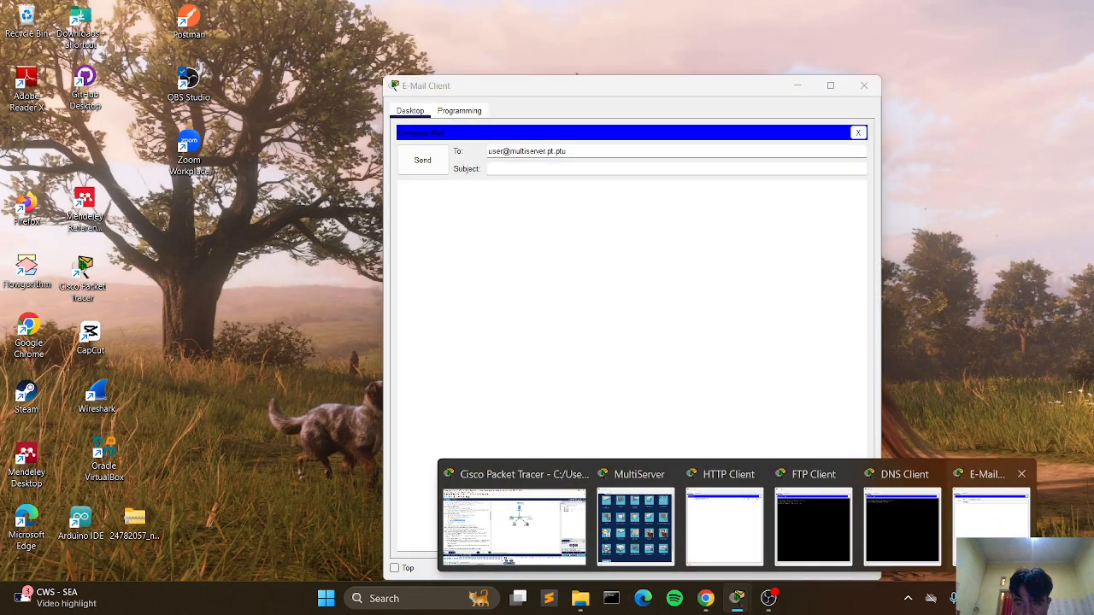
{"action": "left_click", "coordinate": [992, 522]}
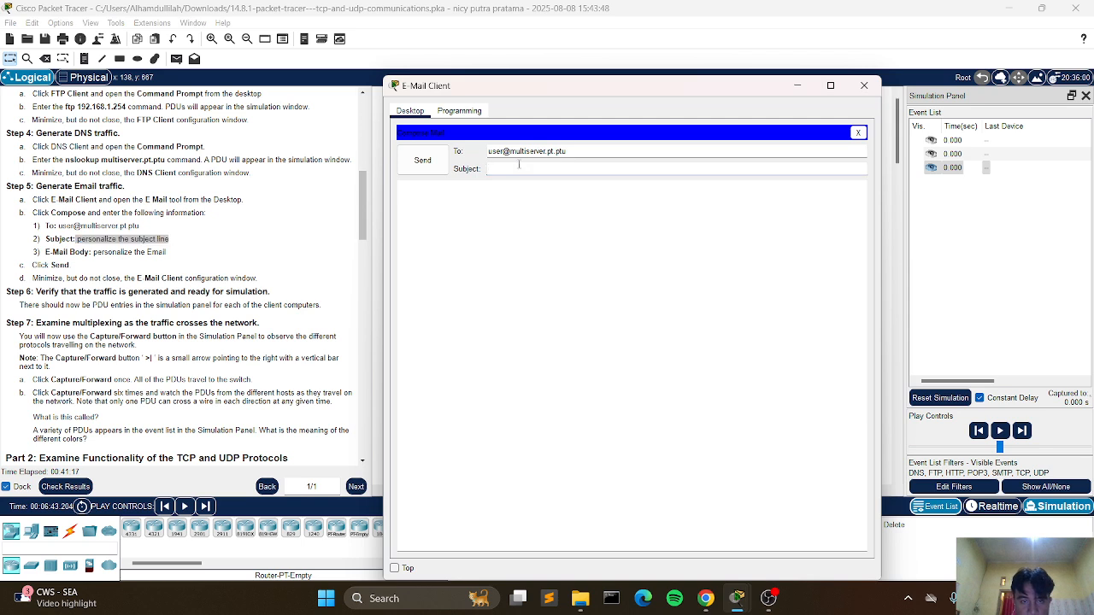
{"action": "right_click", "coordinate": [521, 166]}
{"action": "left_click", "coordinate": [535, 234]}
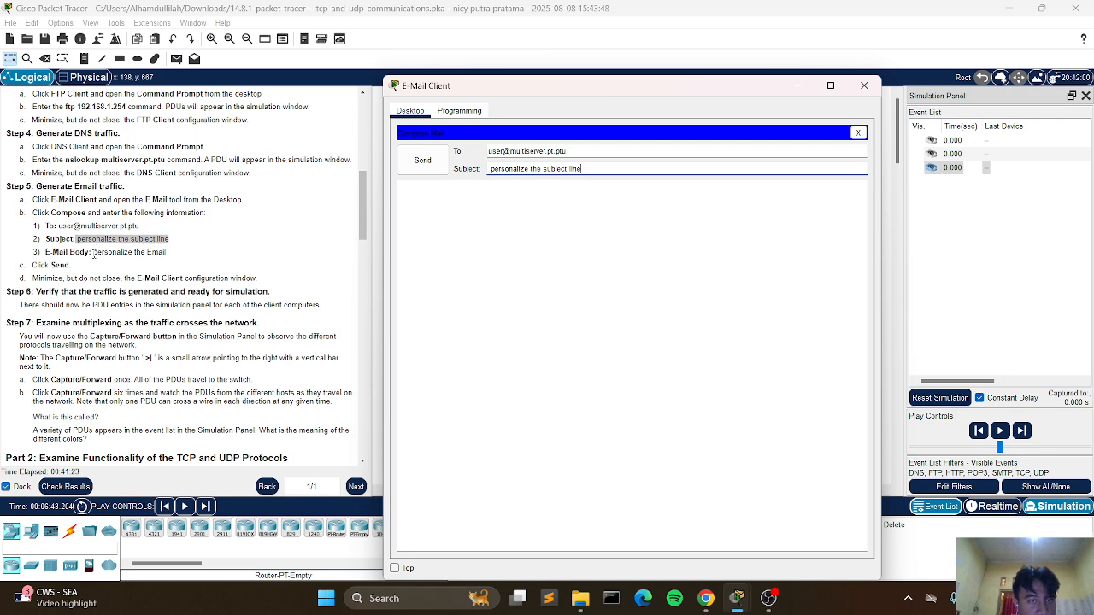
- Fill in the message body with "personalize the Email", copied from the Step 5 instructions
{"action": "left_click", "coordinate": [94, 253]}
{"action": "left_click_drag", "start_coordinate": [94, 254], "coordinate": [169, 255]}
{"action": "right_click", "coordinate": [169, 256]}
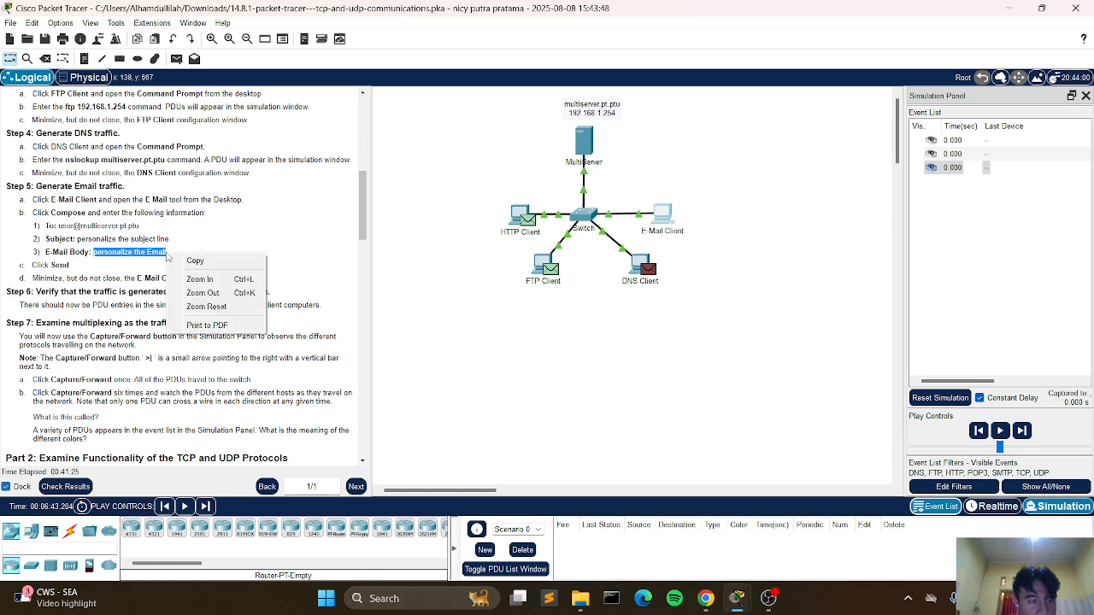
{"action": "left_click", "coordinate": [176, 261]}
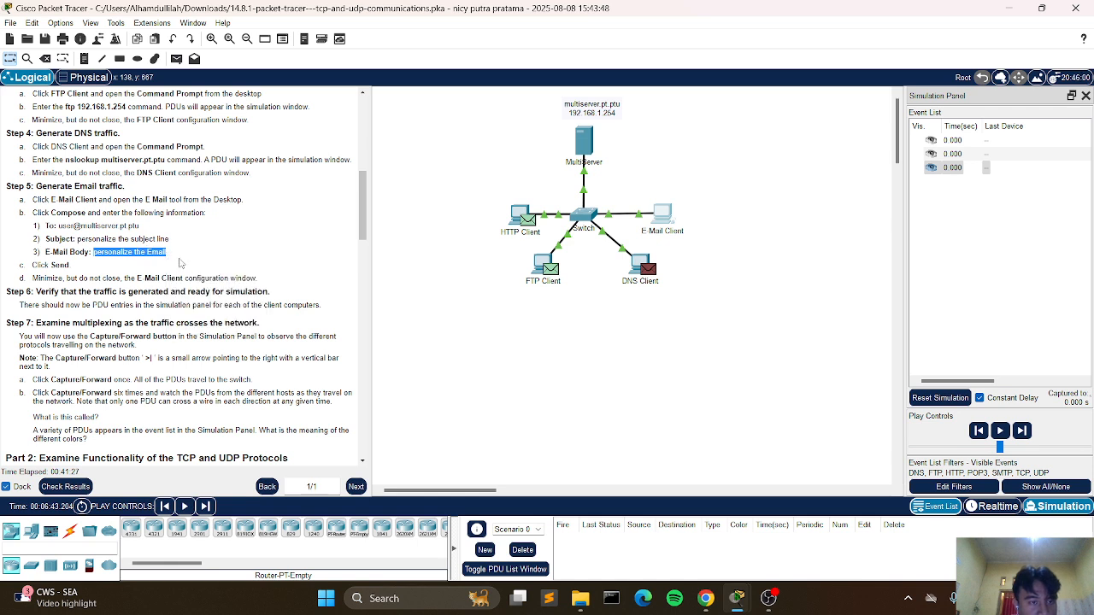
{"action": "left_click", "coordinate": [737, 598]}
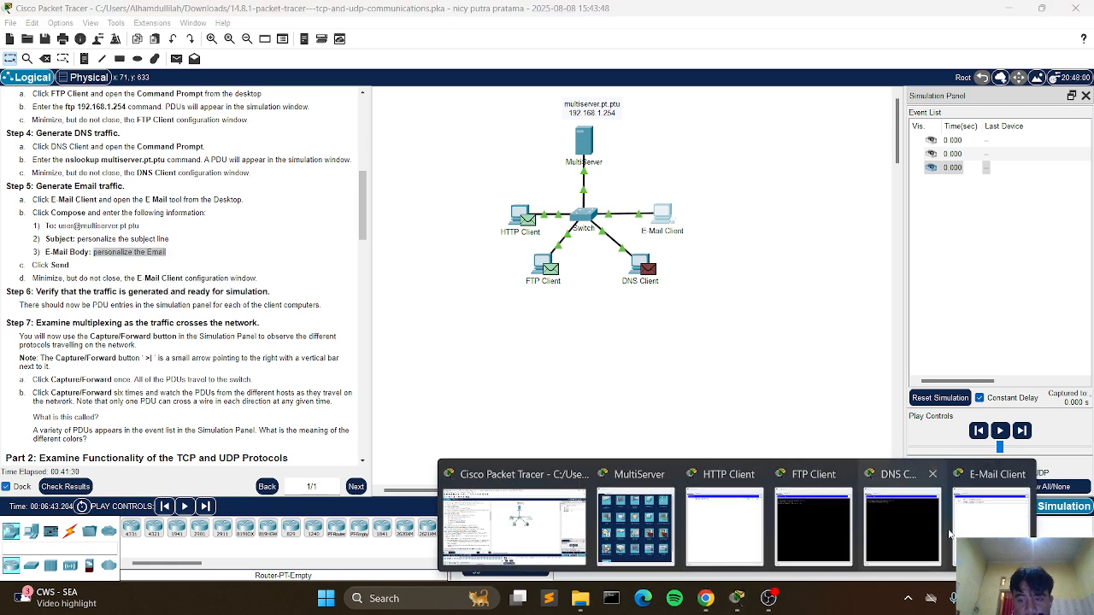
{"action": "left_click", "coordinate": [992, 523]}
{"action": "left_click", "coordinate": [578, 231]}
{"action": "right_click", "coordinate": [571, 221]}
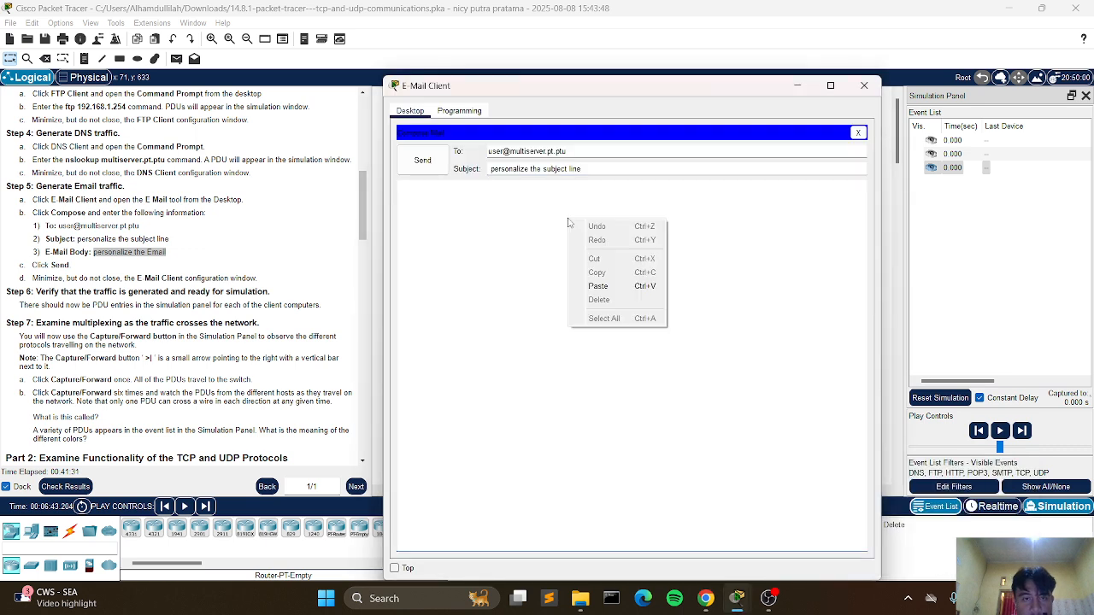
{"action": "left_click", "coordinate": [605, 288]}
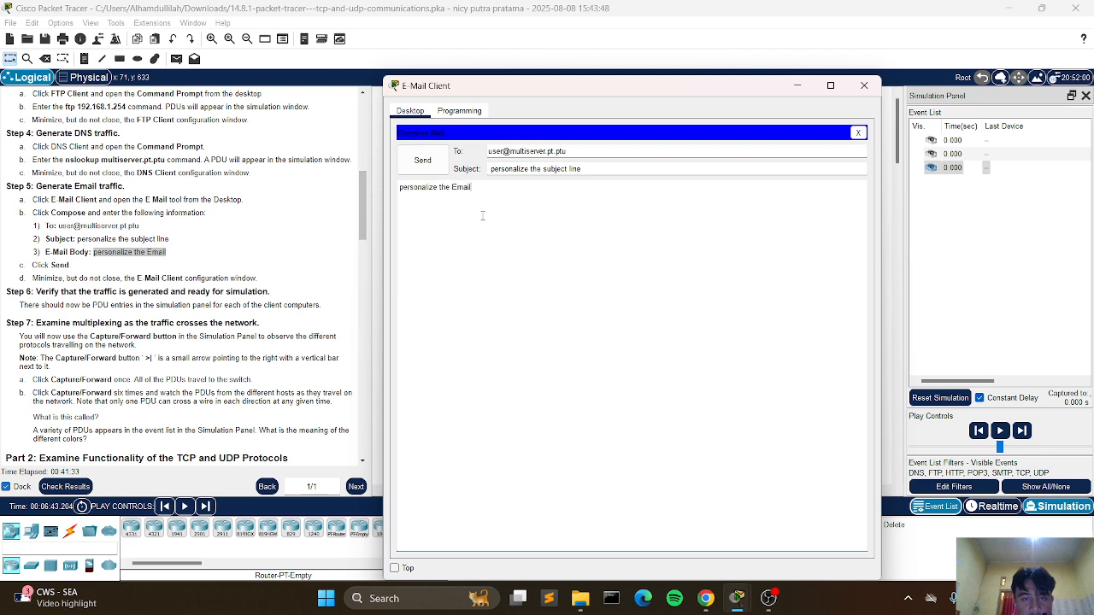
- Send the composed e-mail and minimize the E-Mail Client configuration window
{"action": "left_click", "coordinate": [438, 162]}
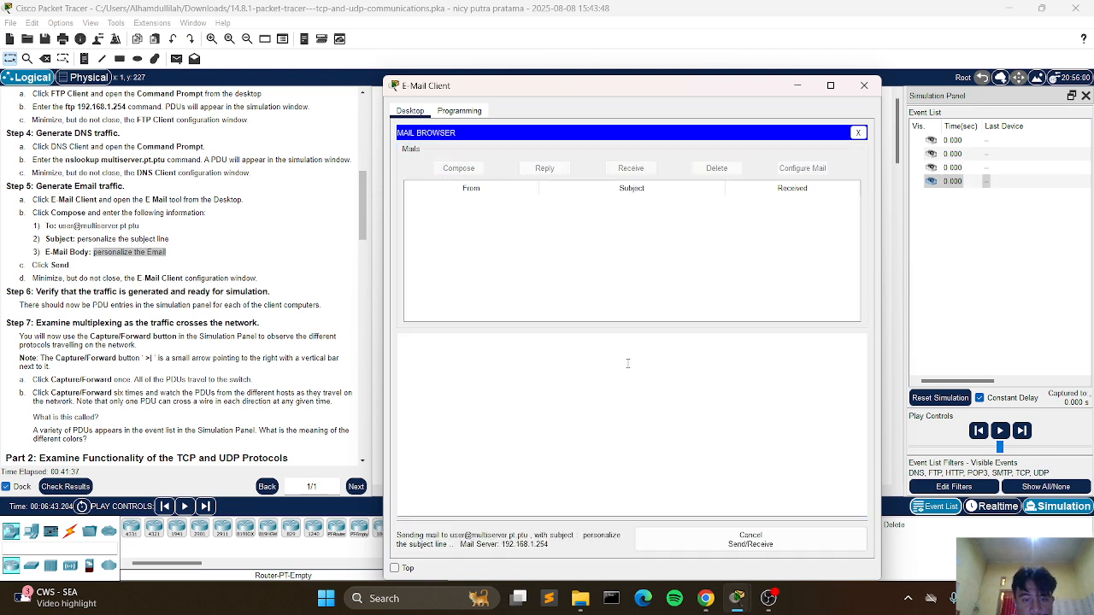
{"action": "left_click", "coordinate": [798, 85]}
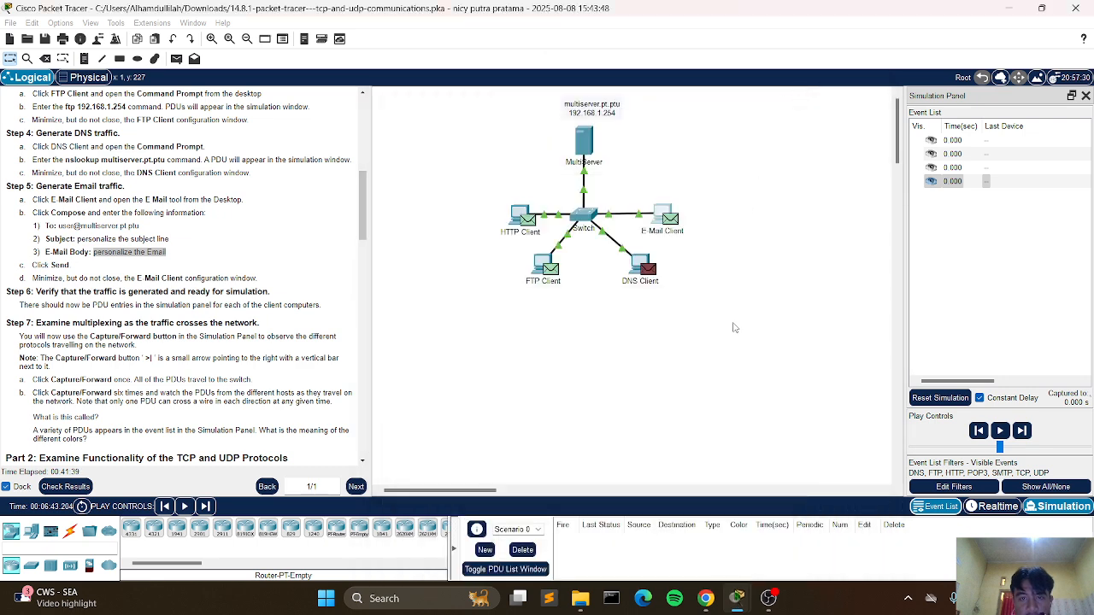
- Check the event list's device and protocol type entries to verify that each client has generated traffic
{"action": "scroll", "coordinate": [128, 346], "scroll_direction": "down", "scroll_amount": 2}
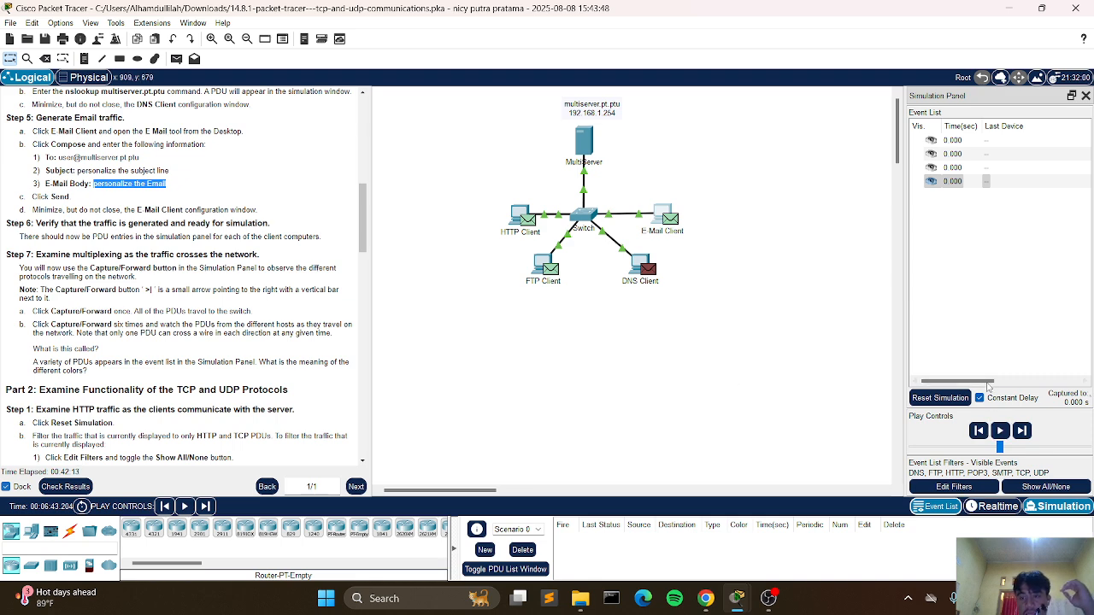
{"action": "left_click_drag", "start_coordinate": [992, 382], "coordinate": [1082, 381]}
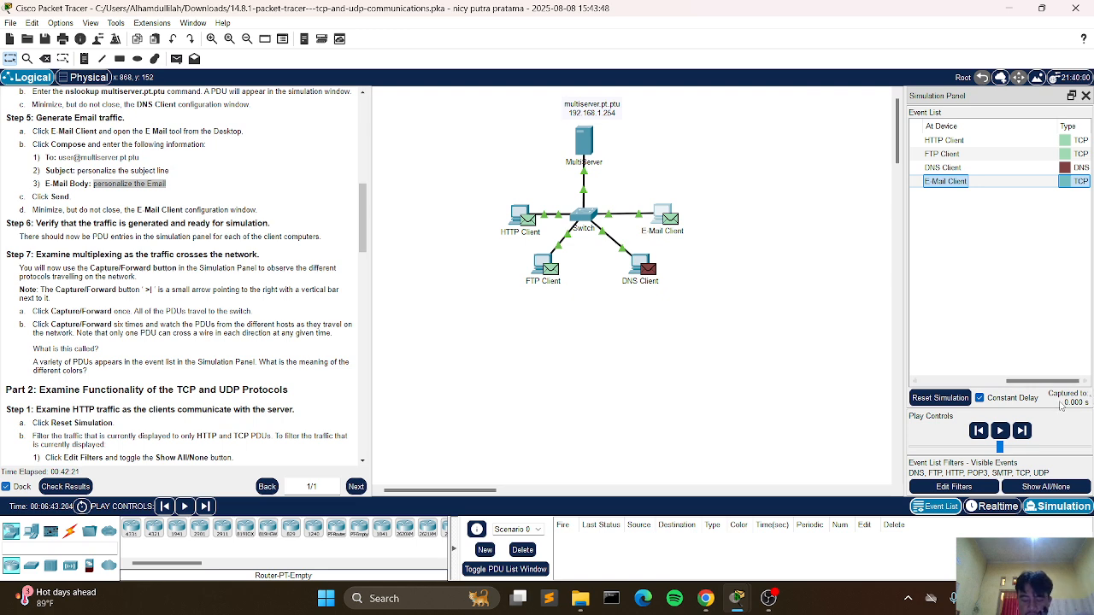
{"action": "left_click_drag", "start_coordinate": [1028, 382], "coordinate": [956, 383]}
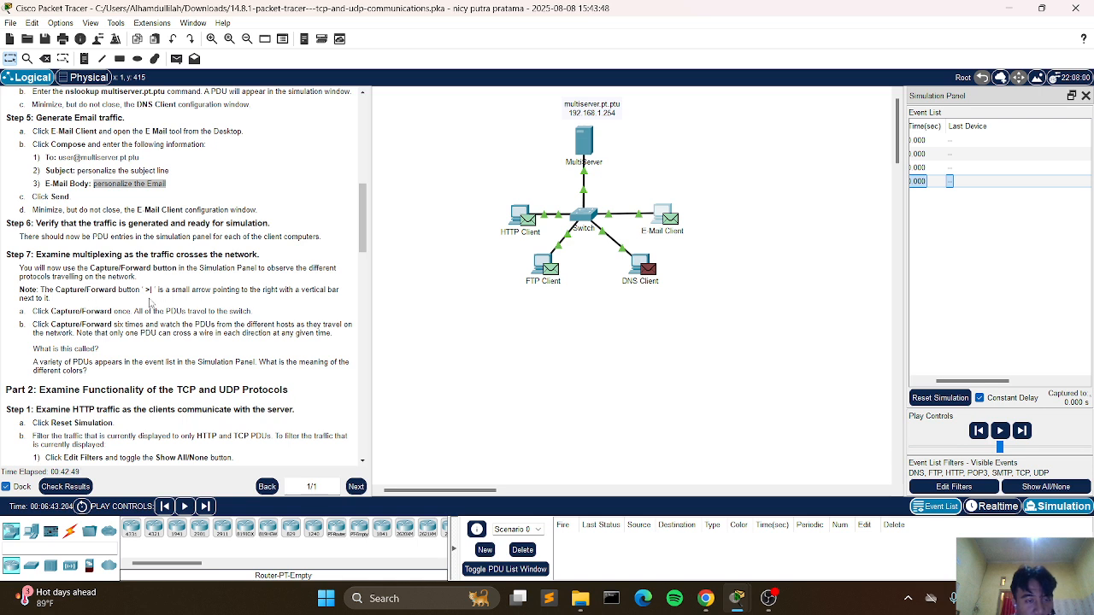
- Advance the simulation with Capture/Forward six times to move the PDUs from the clients across the network
{"action": "left_click", "coordinate": [1022, 432]}
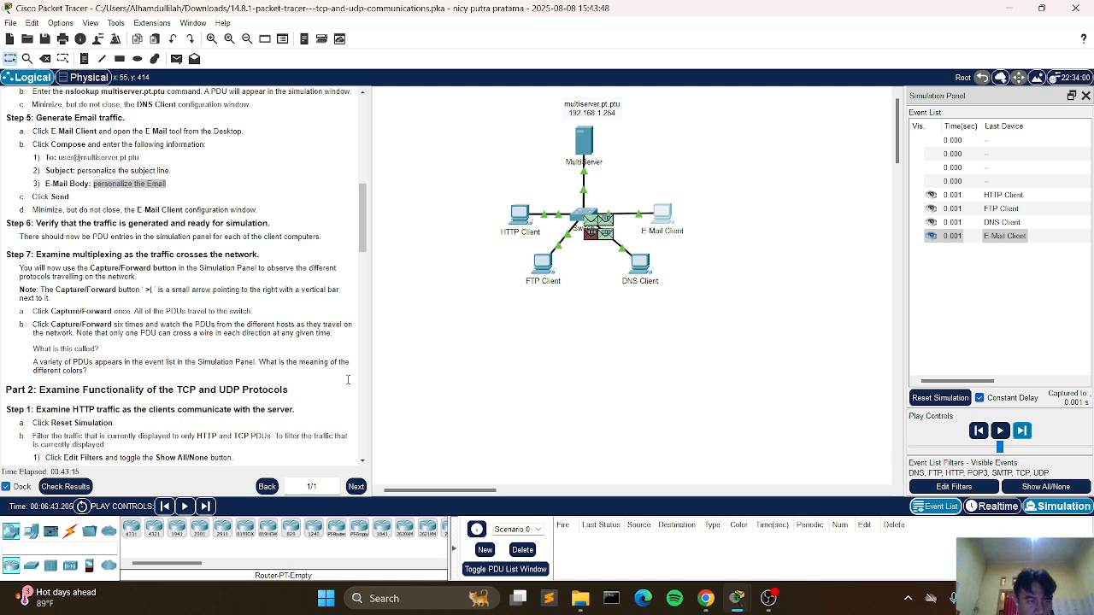
{"action": "left_click", "coordinate": [1019, 433]}
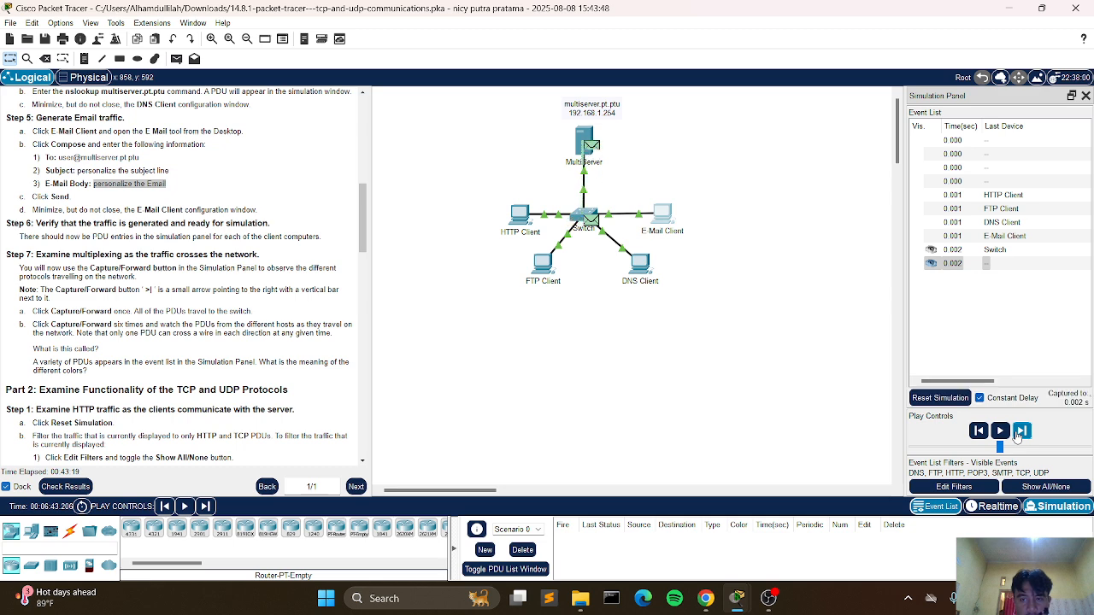
{"action": "left_click", "coordinate": [1021, 432]}
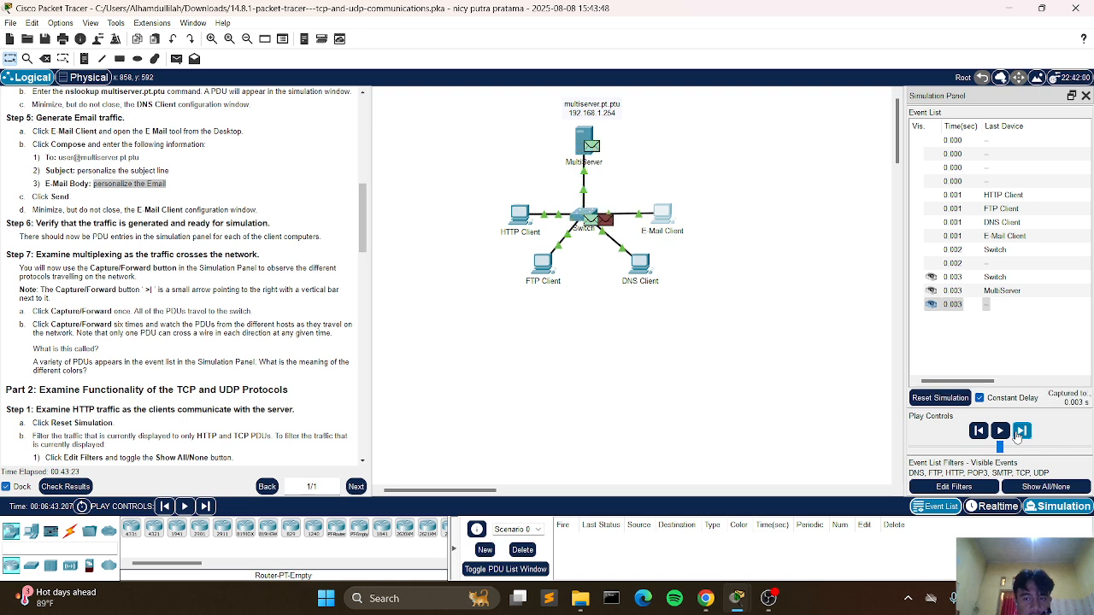
{"action": "left_click", "coordinate": [1017, 434]}
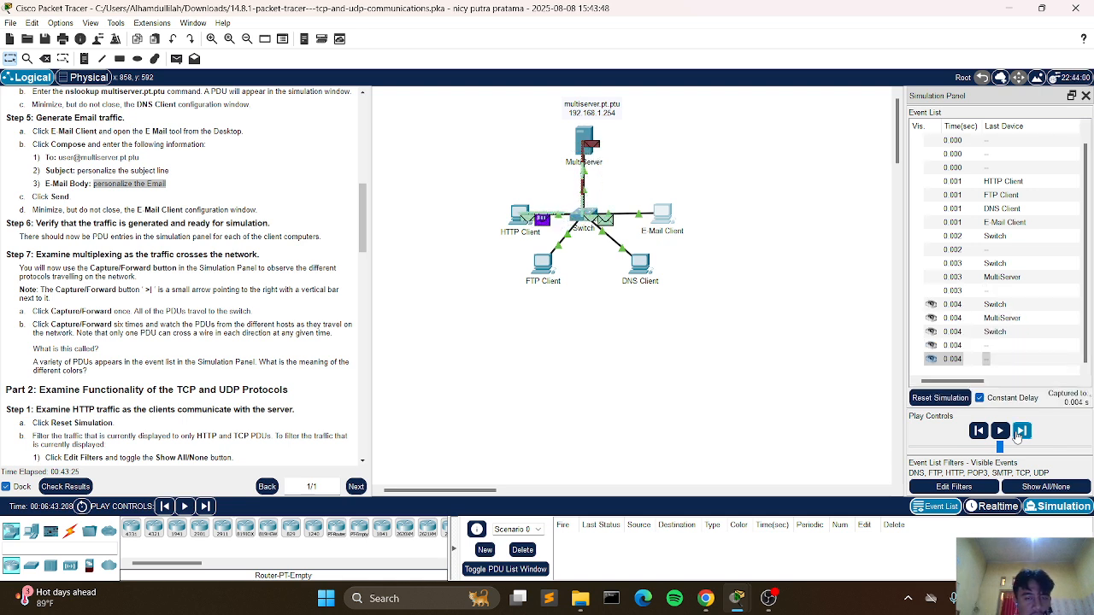
{"action": "left_click", "coordinate": [1017, 434]}
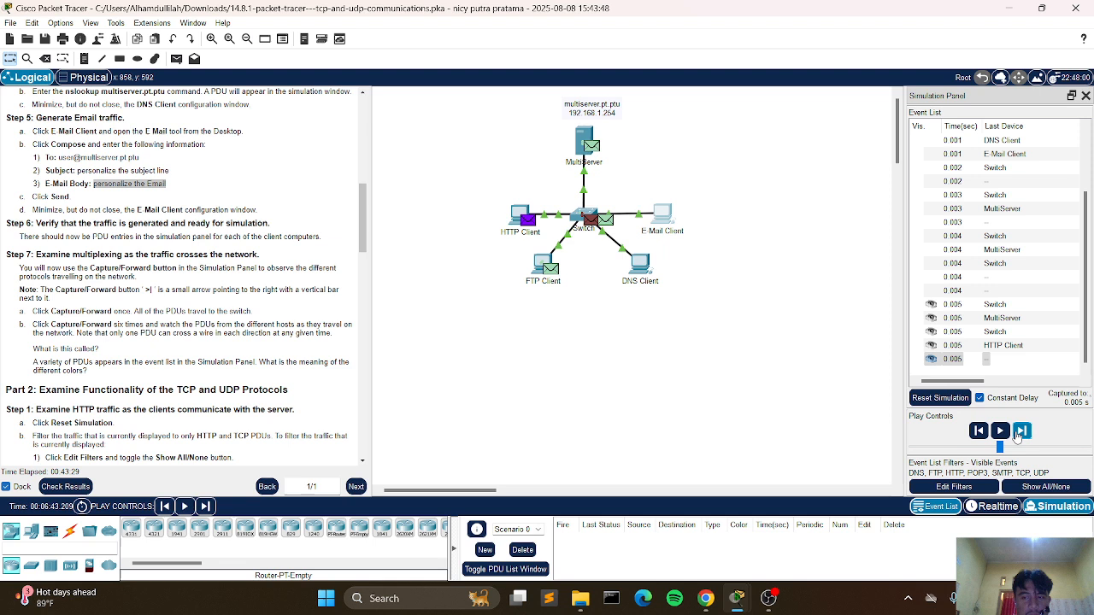
{"action": "left_click", "coordinate": [1017, 432]}
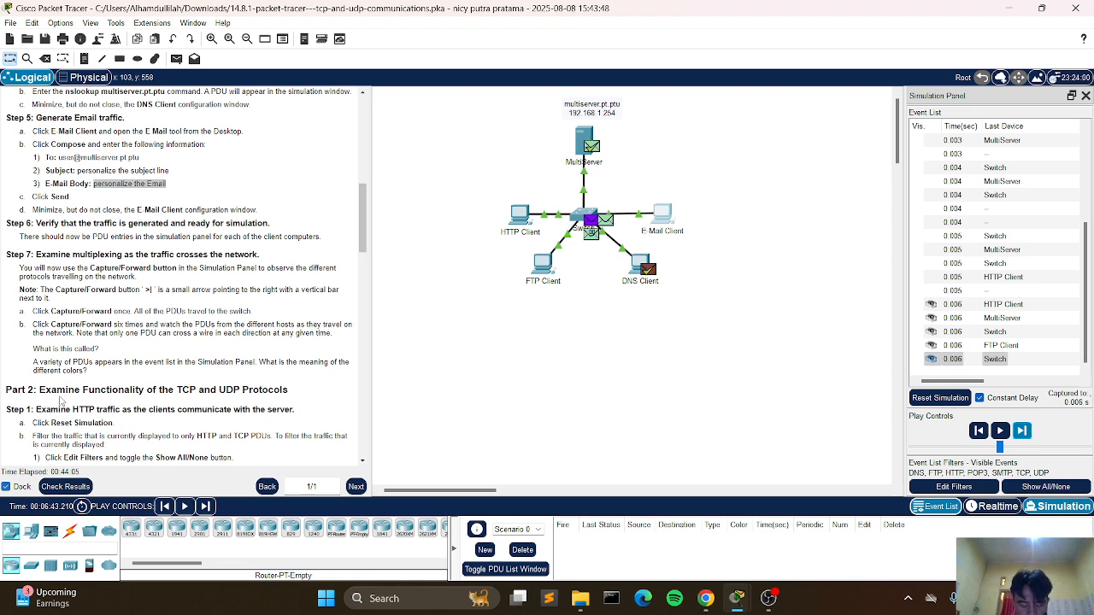
- Examine the captured events' devices, protocol types and PDU colors in the event list
{"action": "left_click_drag", "start_coordinate": [973, 381], "coordinate": [1034, 258]}
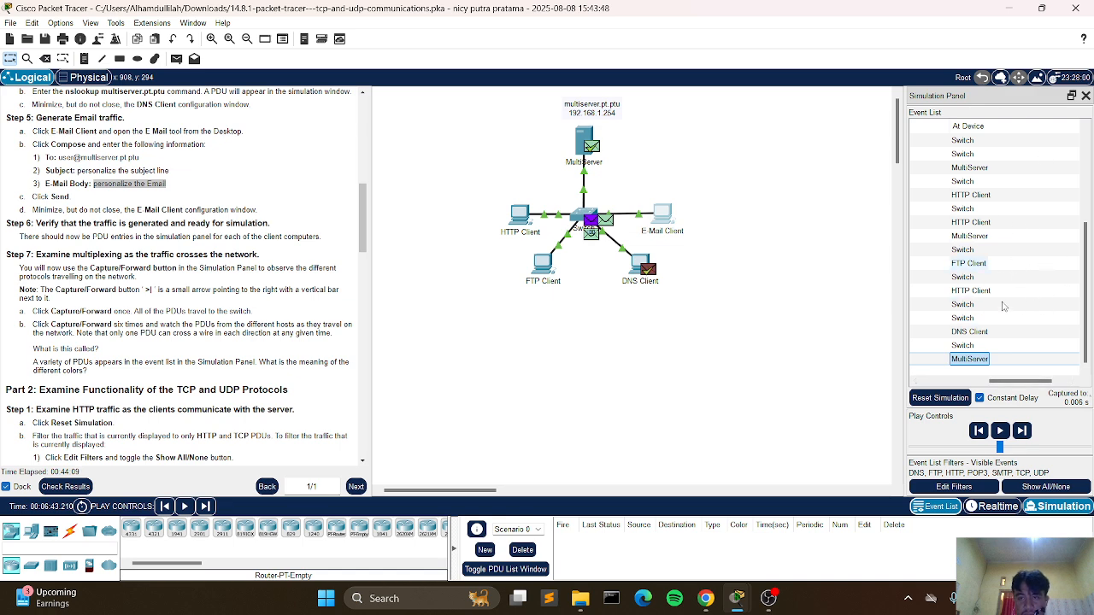
{"action": "left_click_drag", "start_coordinate": [1012, 382], "coordinate": [1029, 382]}
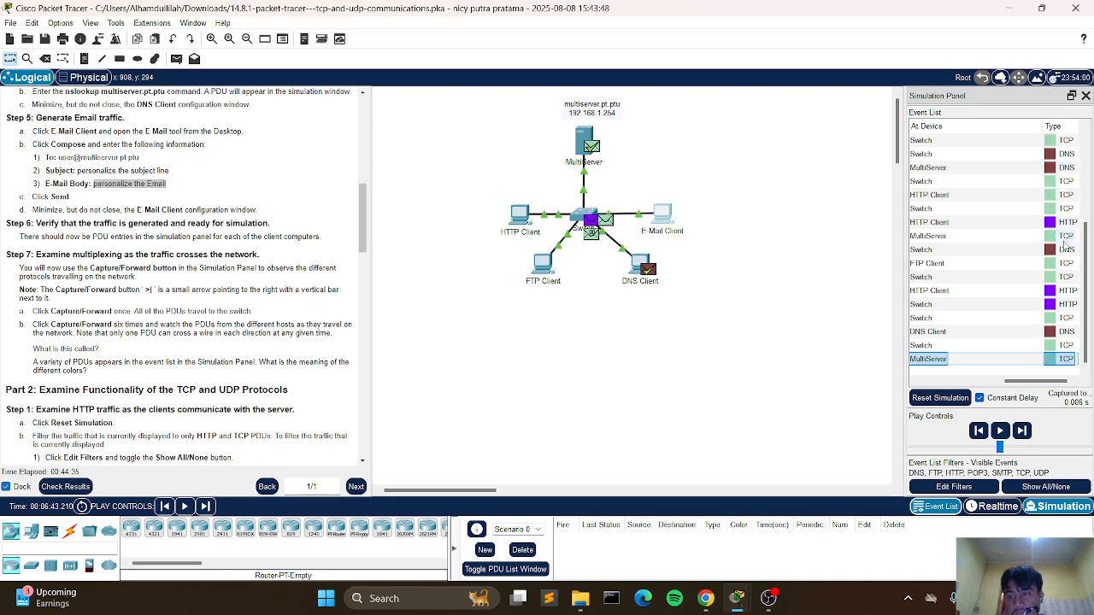
{"action": "left_click_drag", "start_coordinate": [1058, 381], "coordinate": [1073, 360]}
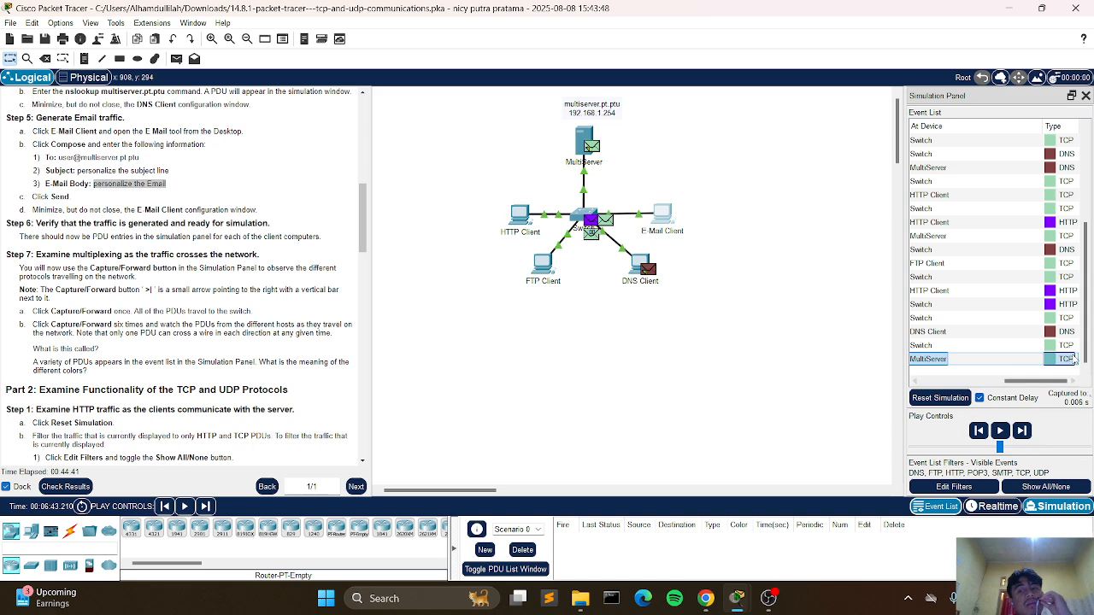
- Reset the simulation for Part 2 Step 1 and open the event list filters for editing
{"action": "scroll", "coordinate": [89, 246], "scroll_direction": "down", "scroll_amount": 2}
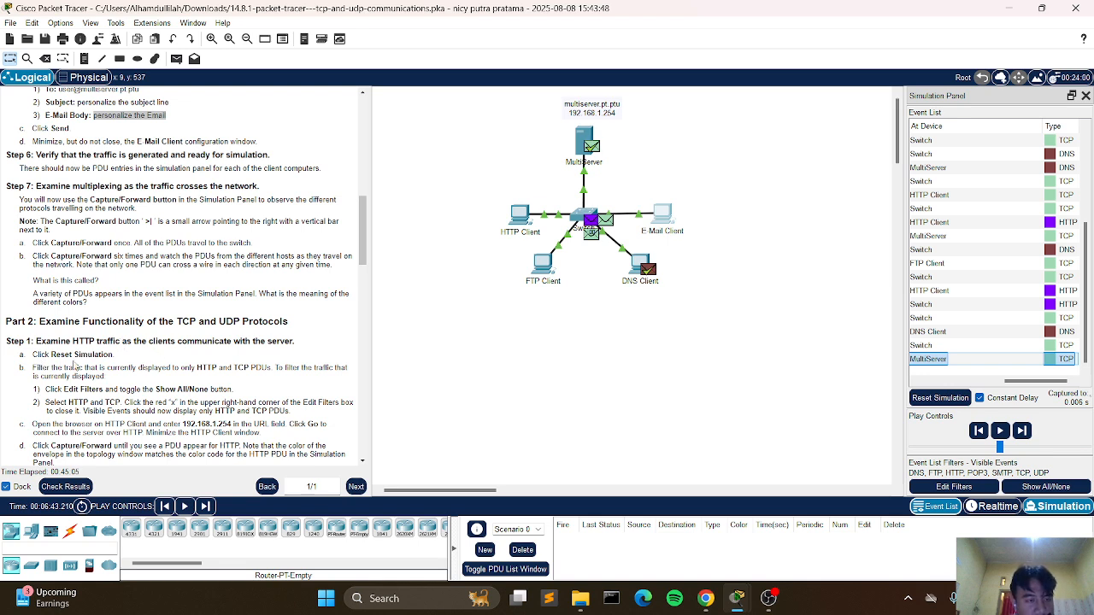
{"action": "left_click", "coordinate": [940, 397]}
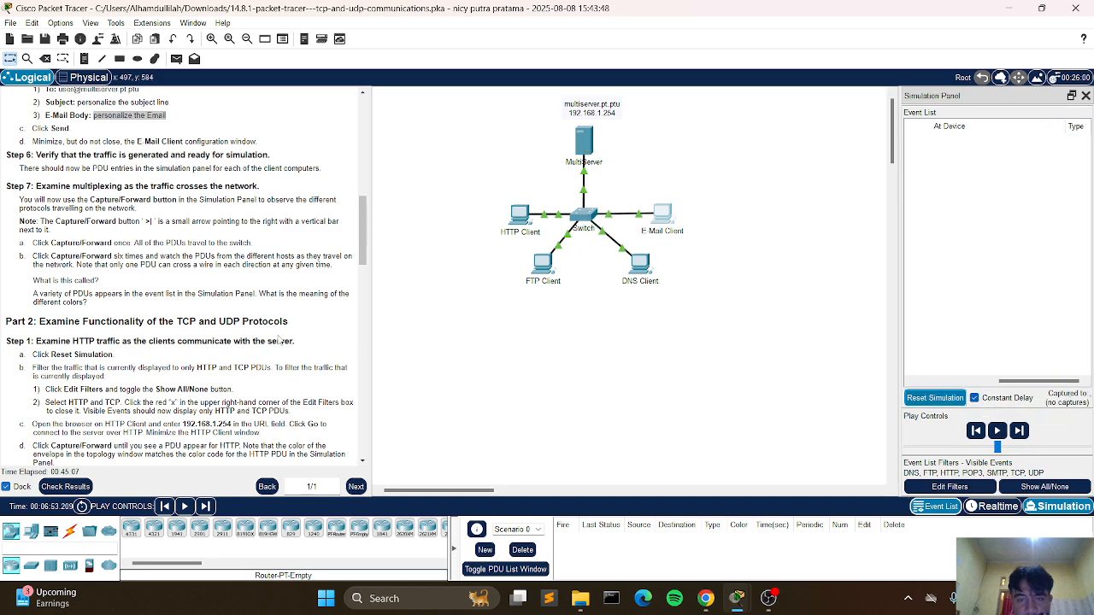
{"action": "scroll", "coordinate": [61, 368], "scroll_direction": "down", "scroll_amount": 2}
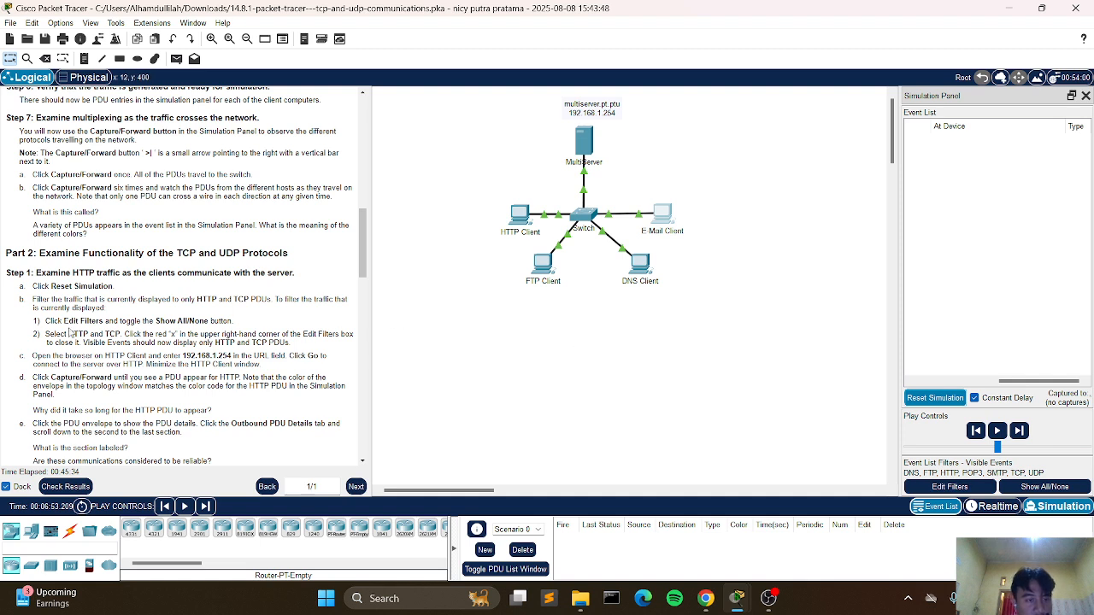
{"action": "left_click", "coordinate": [950, 486]}
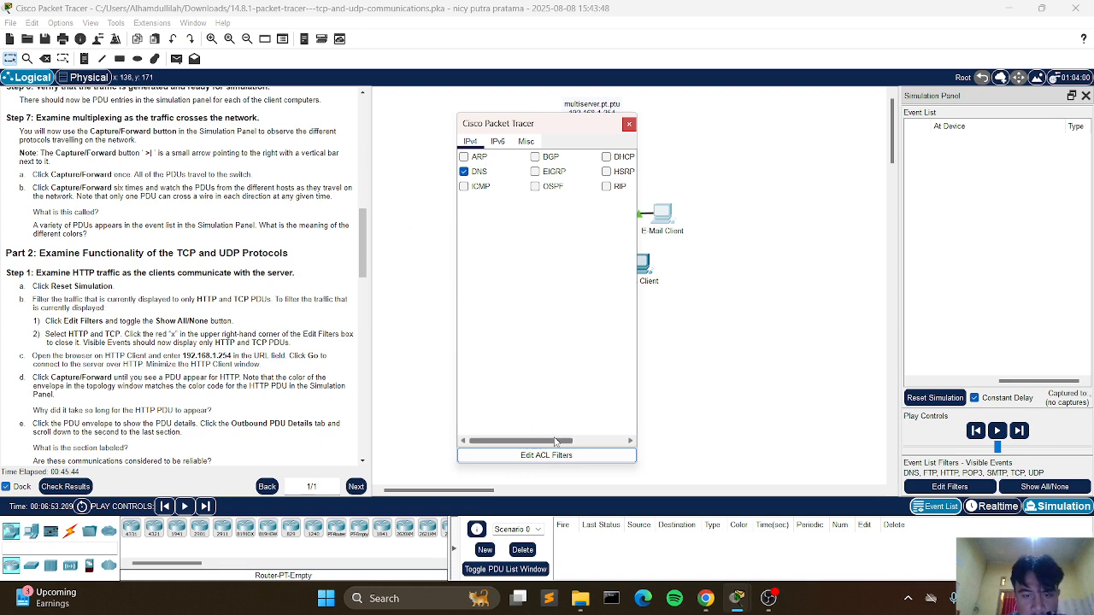
- Look through the IPv4, IPv6 and Misc protocol filters to find the HTTP and TCP options
{"action": "left_click", "coordinate": [497, 142]}
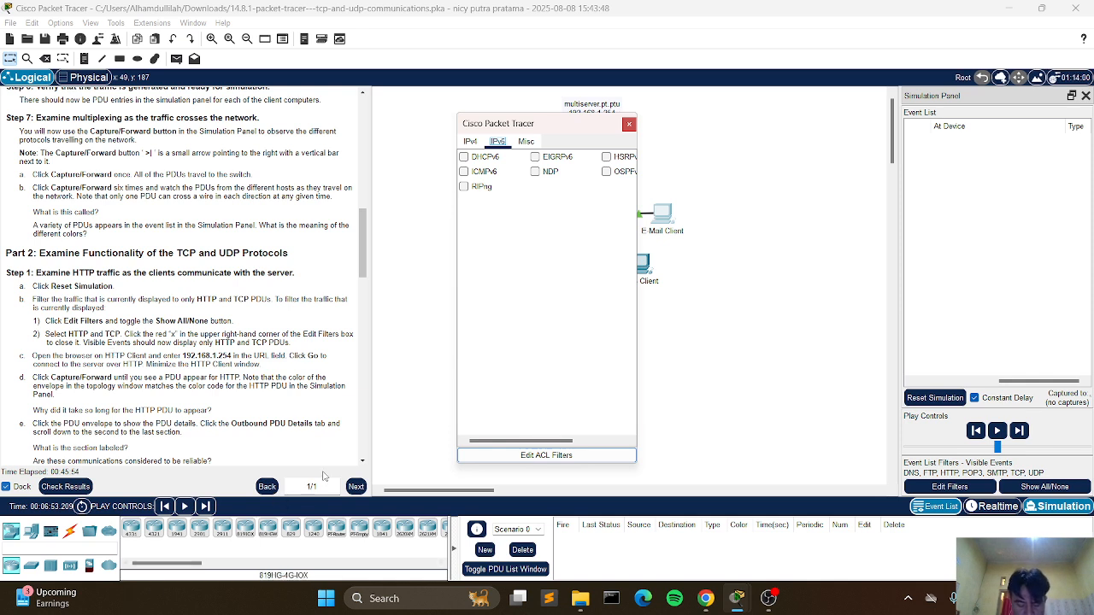
{"action": "left_click", "coordinate": [551, 456]}
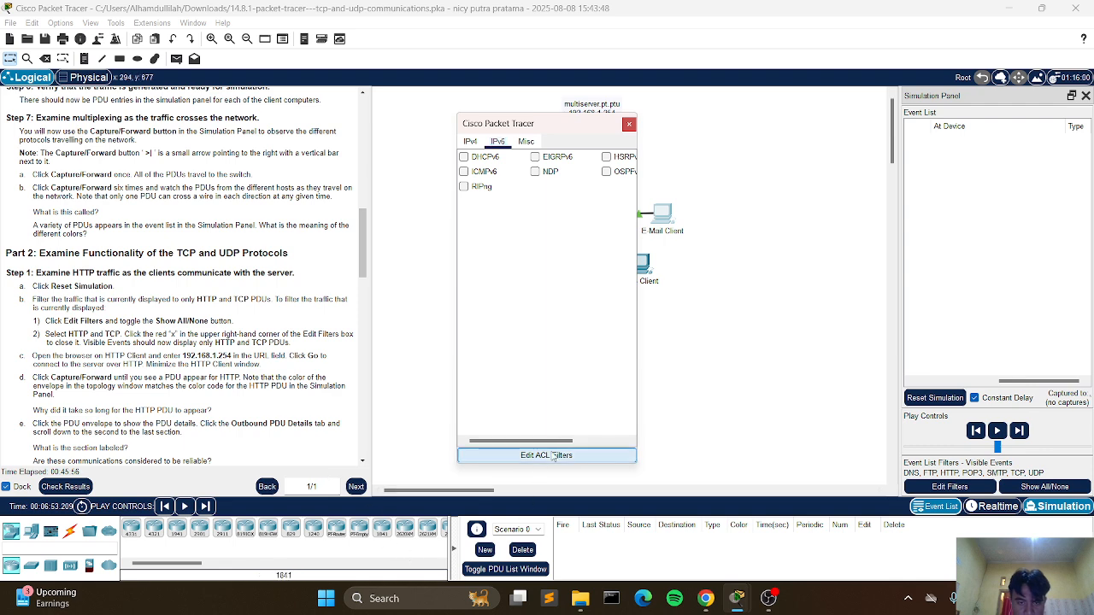
{"action": "left_click", "coordinate": [676, 158]}
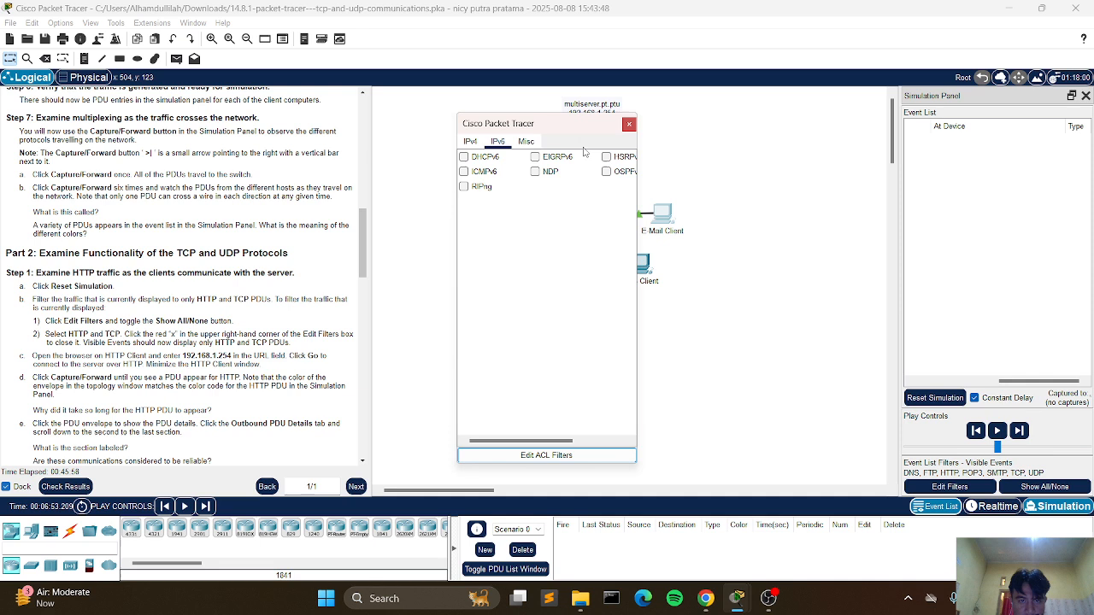
{"action": "left_click", "coordinate": [471, 141]}
{"action": "left_click", "coordinate": [498, 141]}
{"action": "left_click", "coordinate": [471, 141]}
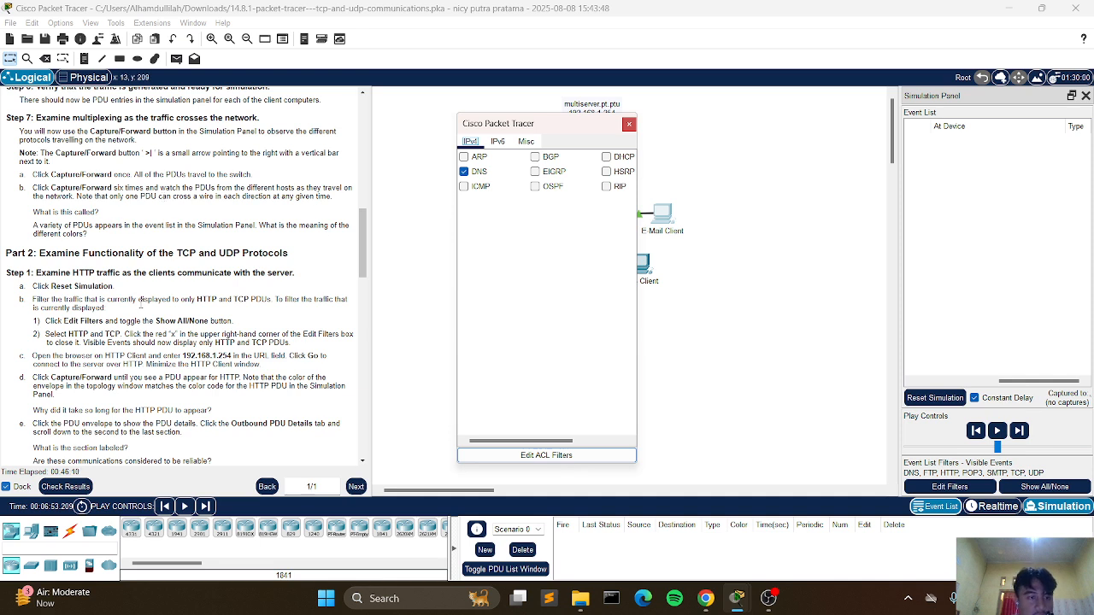
{"action": "left_click", "coordinate": [503, 140]}
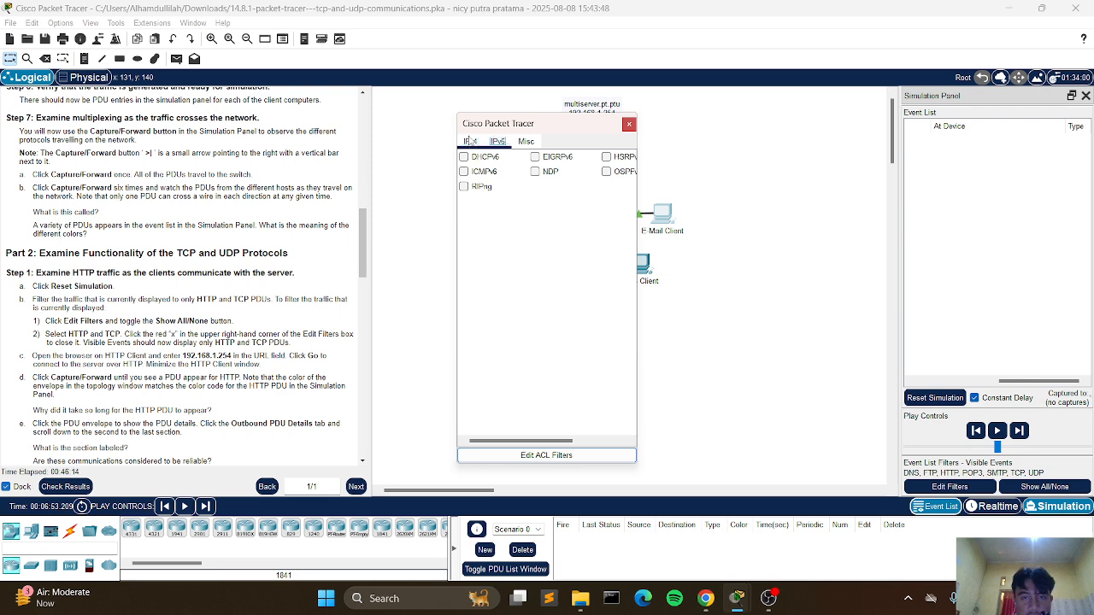
{"action": "left_click", "coordinate": [469, 143]}
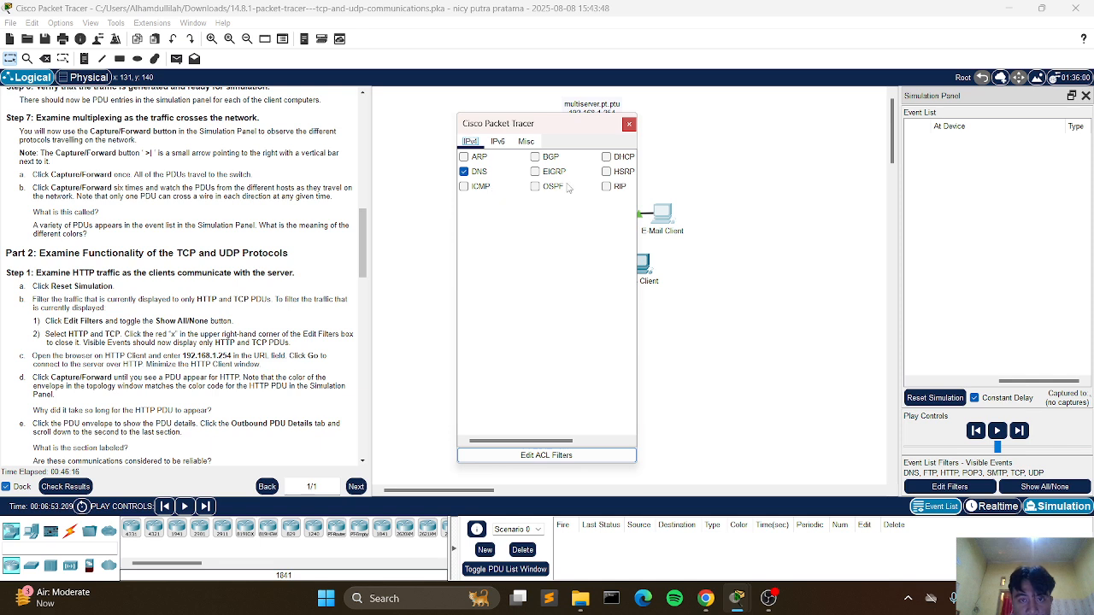
{"action": "left_click", "coordinate": [500, 143]}
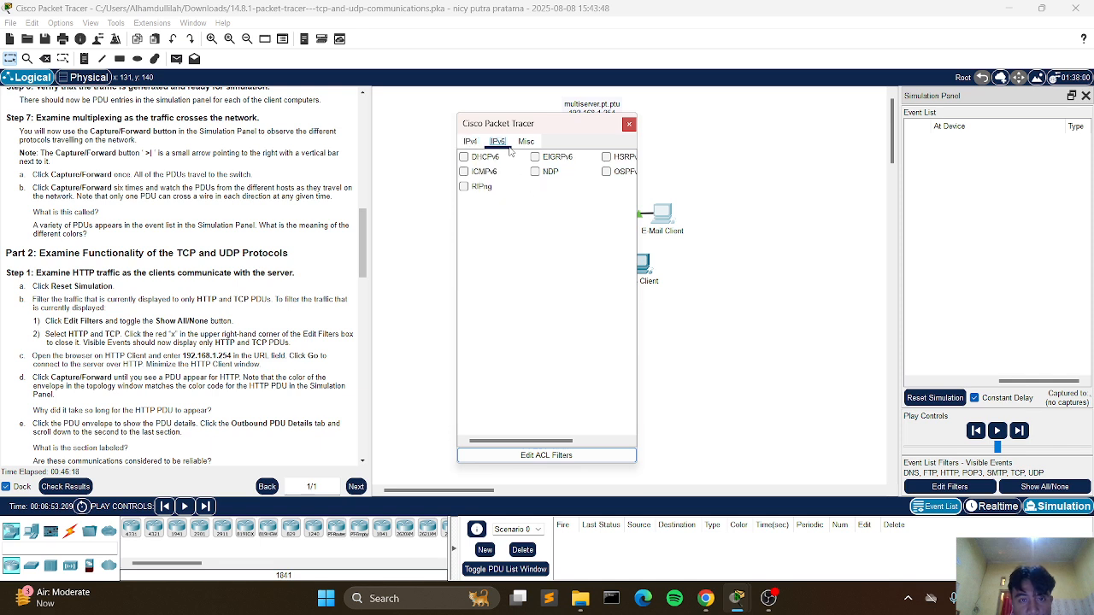
{"action": "left_click", "coordinate": [525, 143]}
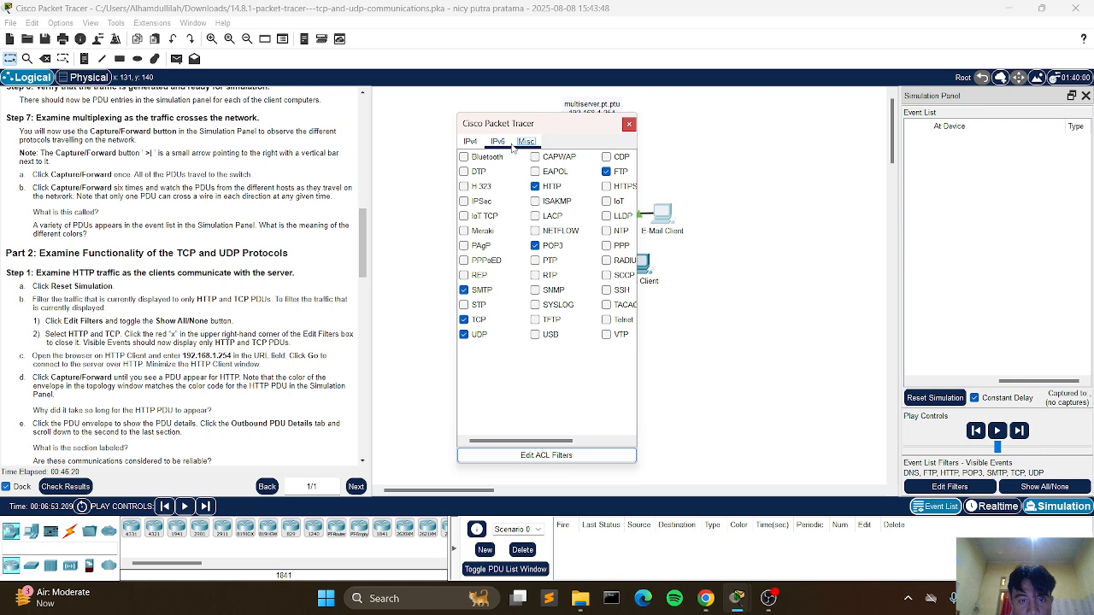
{"action": "left_click", "coordinate": [499, 142]}
{"action": "left_click", "coordinate": [470, 143]}
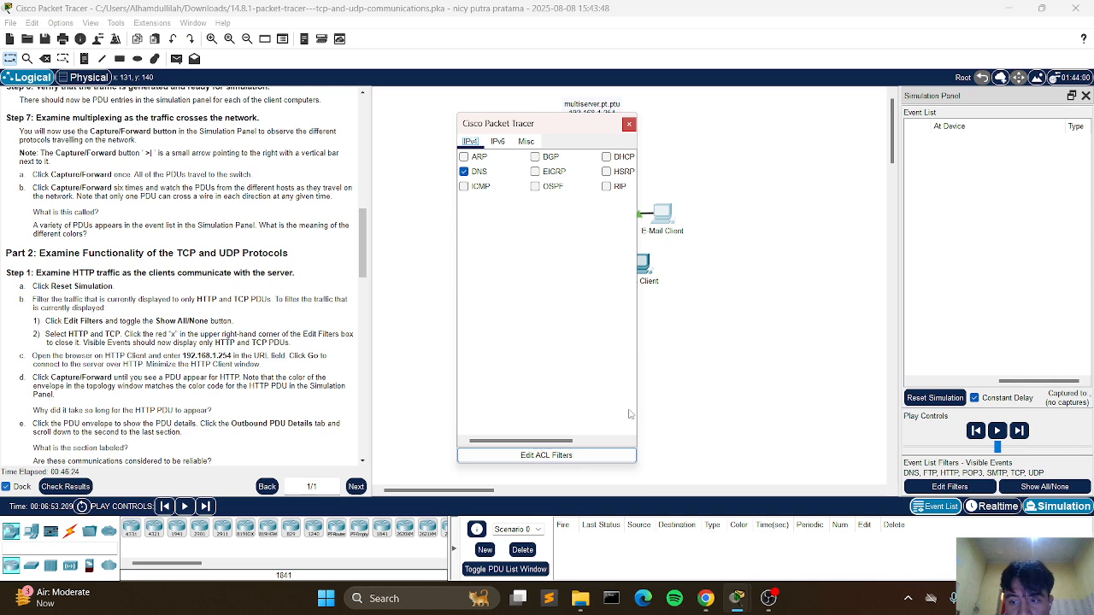
{"action": "left_click", "coordinate": [602, 454]}
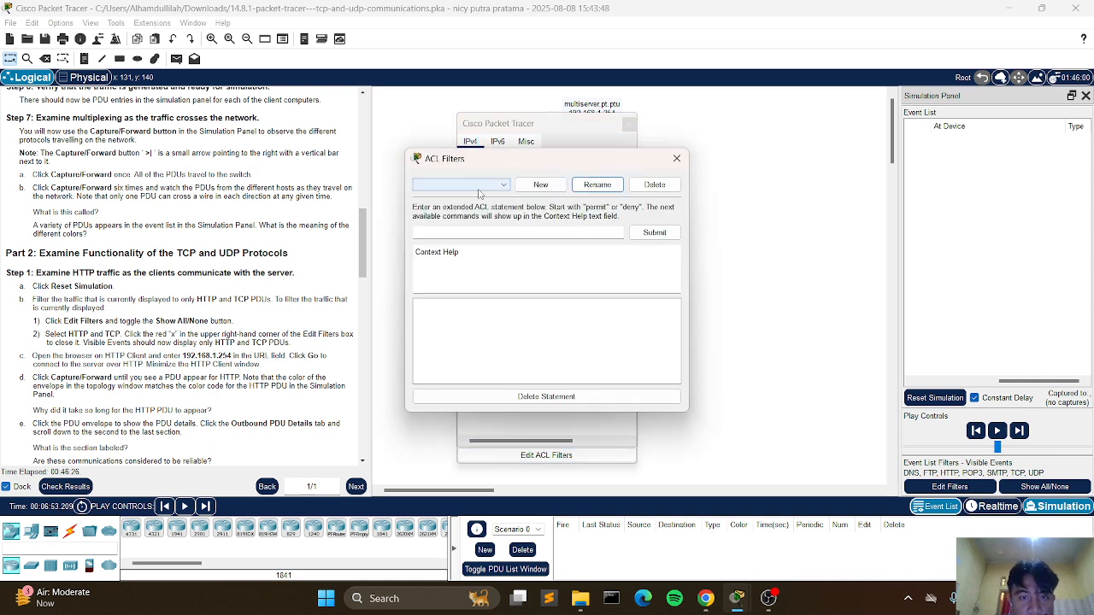
{"action": "left_click", "coordinate": [479, 191]}
{"action": "left_click", "coordinate": [492, 231]}
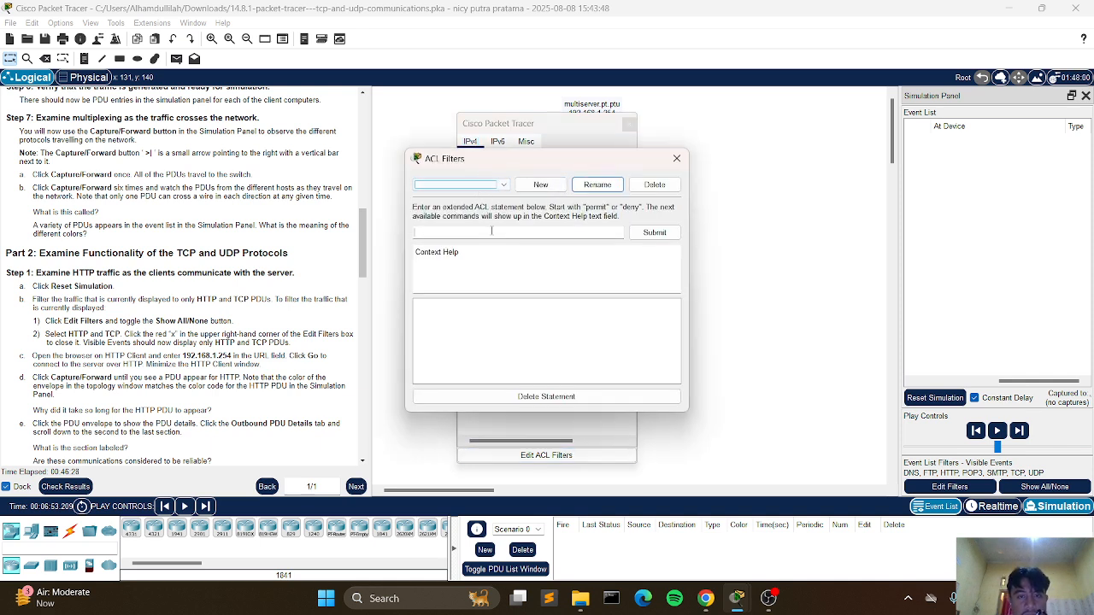
{"action": "left_click", "coordinate": [510, 235]}
{"action": "type", "text": "http"}
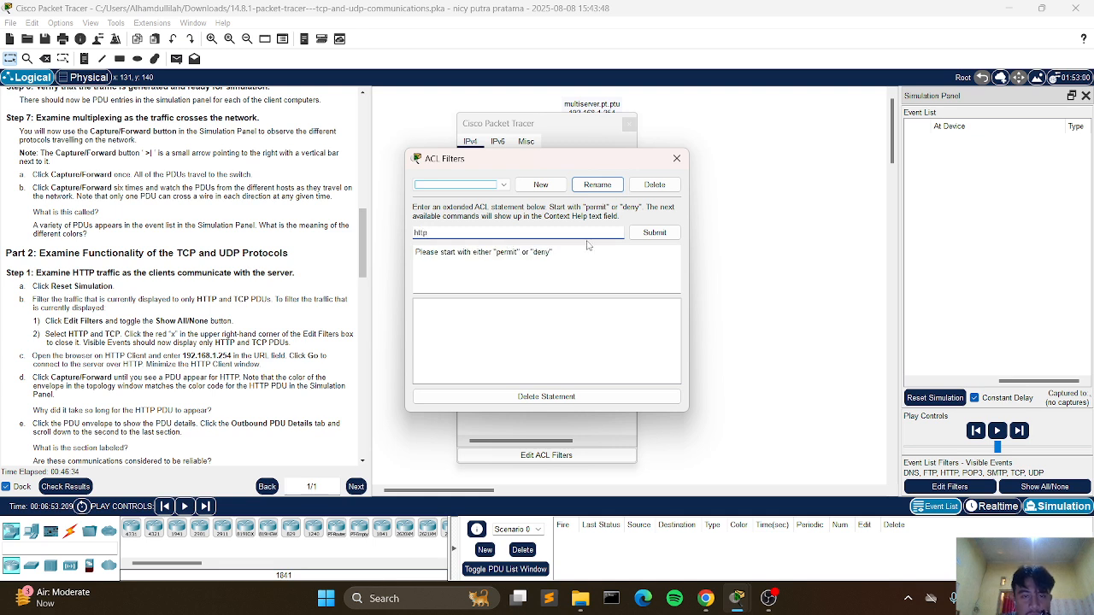
{"action": "left_click", "coordinate": [654, 233]}
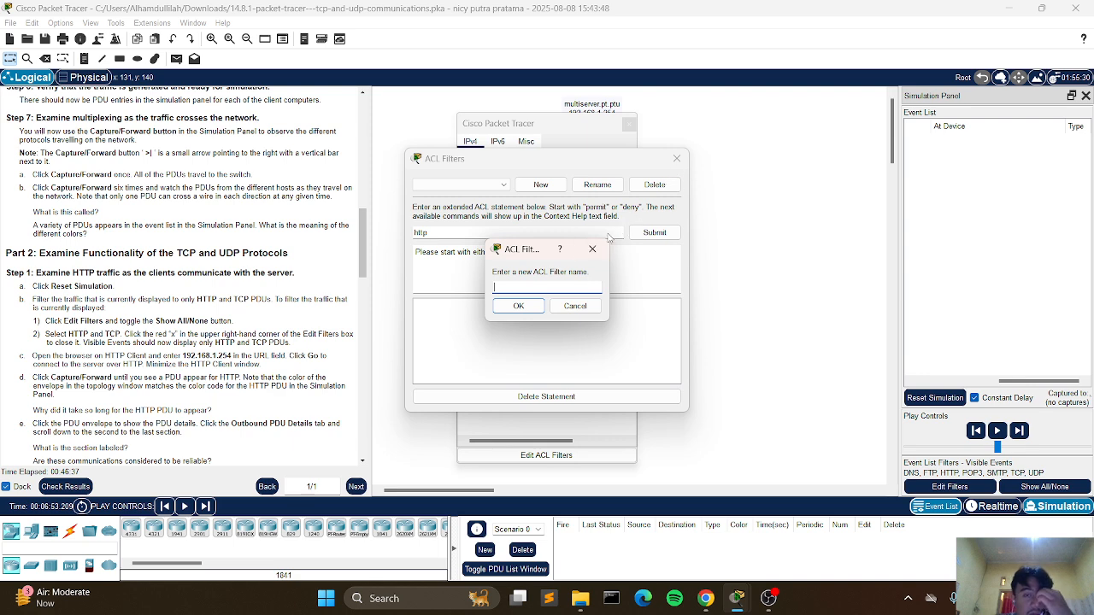
{"action": "left_click", "coordinate": [590, 303]}
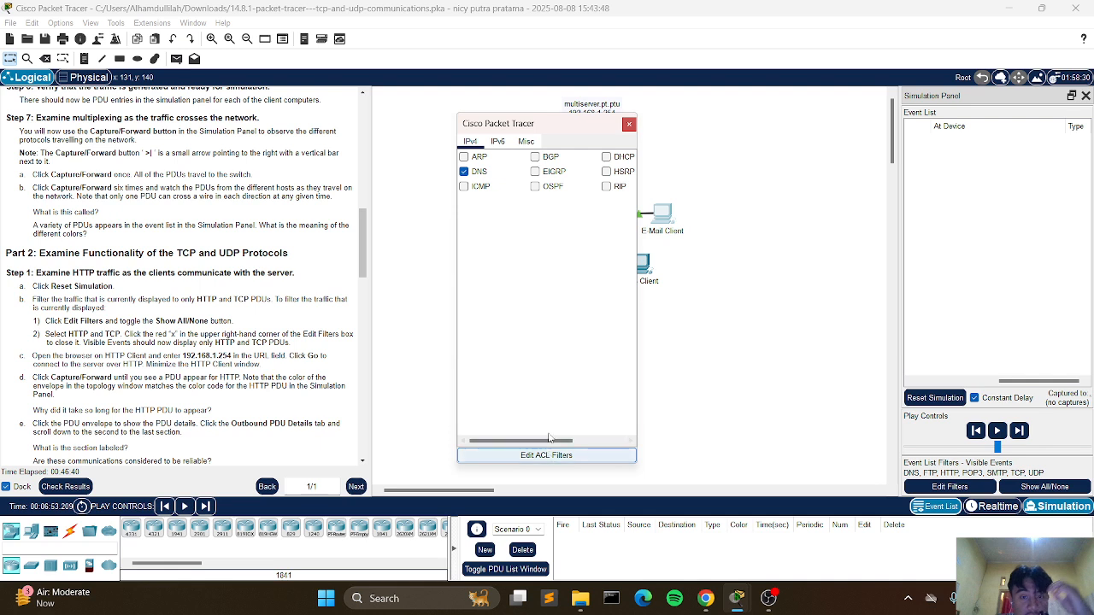
- Limit the event list filters to HTTP and TCP by disabling POP3, FTP, SMTP, UDP and DNS, and close the filters
{"action": "left_click", "coordinate": [523, 143]}
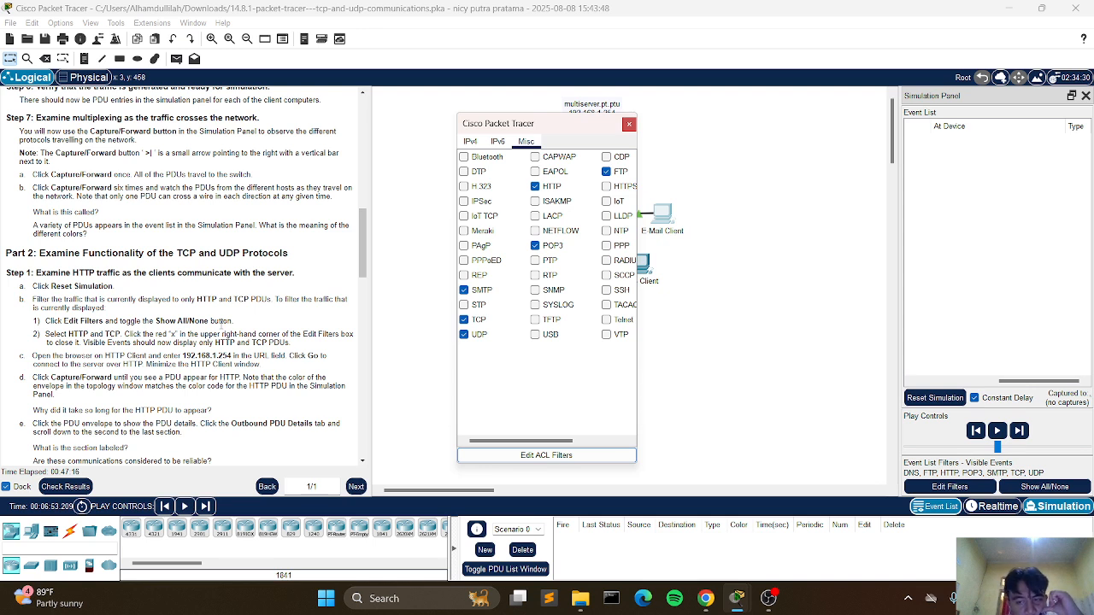
{"action": "left_click", "coordinate": [535, 245]}
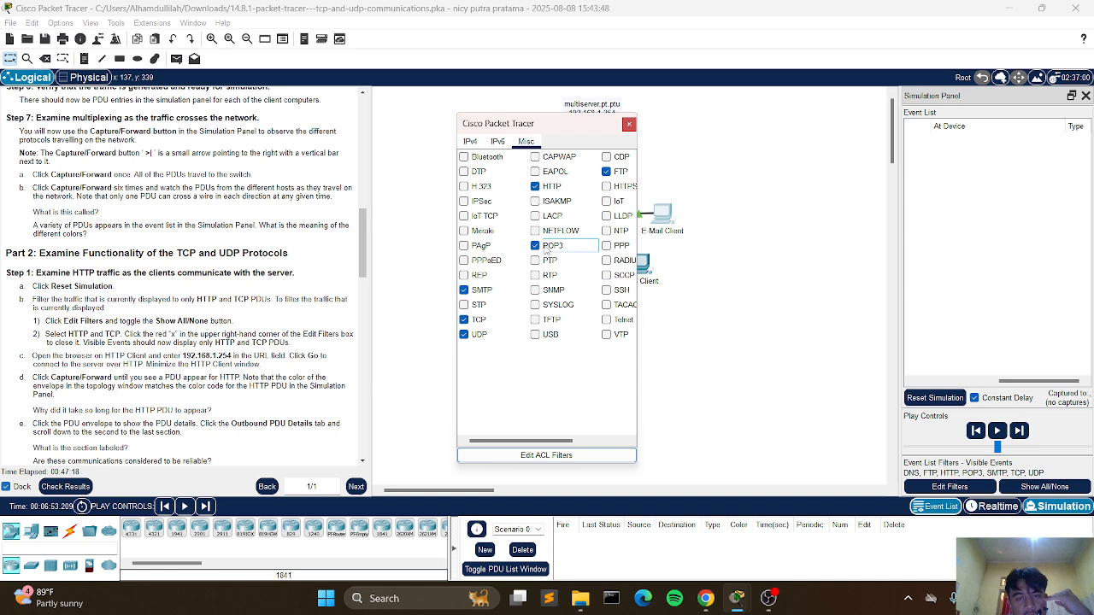
{"action": "left_click", "coordinate": [611, 172]}
{"action": "left_click", "coordinate": [464, 291]}
{"action": "left_click", "coordinate": [497, 141]}
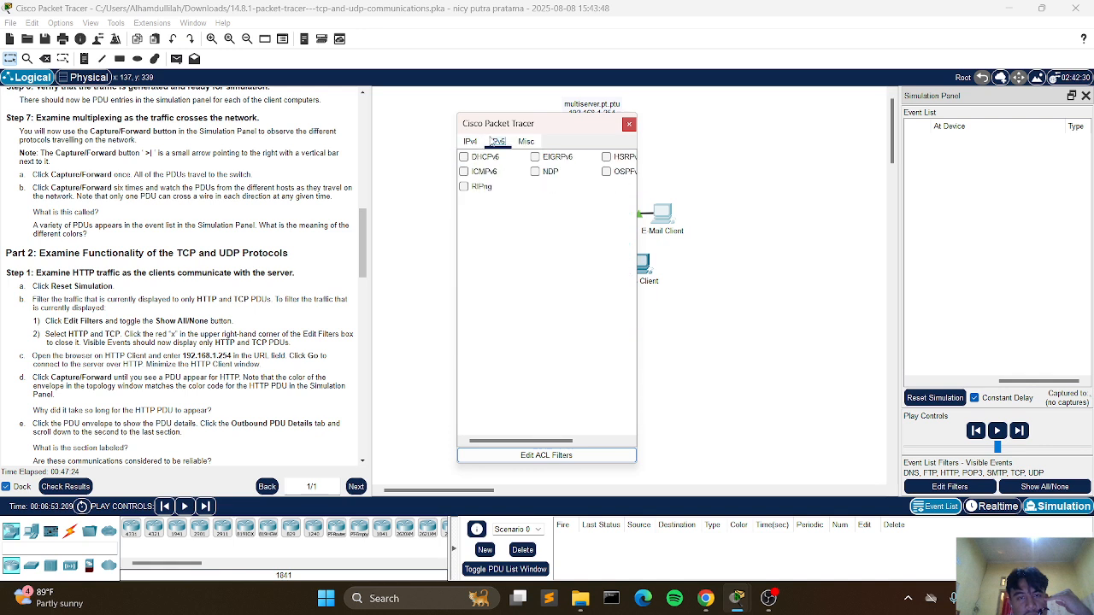
{"action": "left_click", "coordinate": [470, 141]}
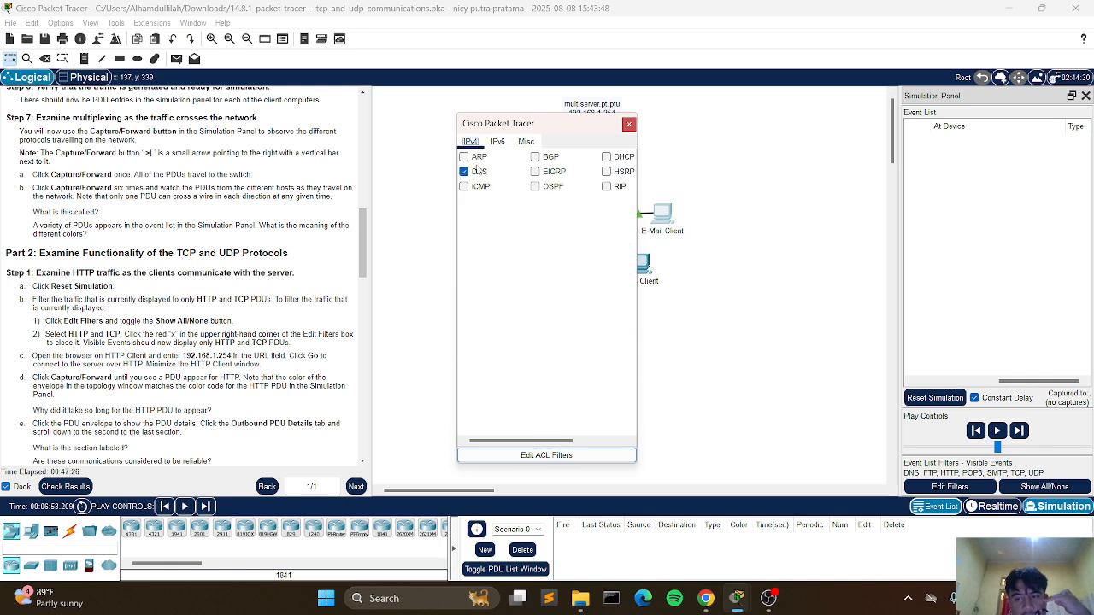
{"action": "left_click", "coordinate": [472, 173]}
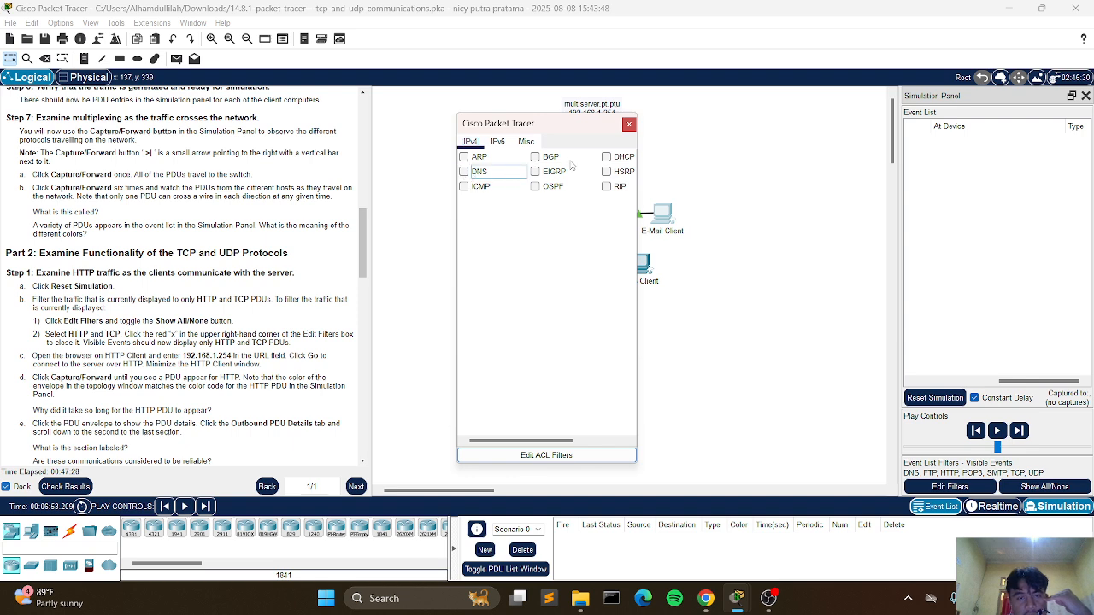
{"action": "left_click", "coordinate": [628, 126]}
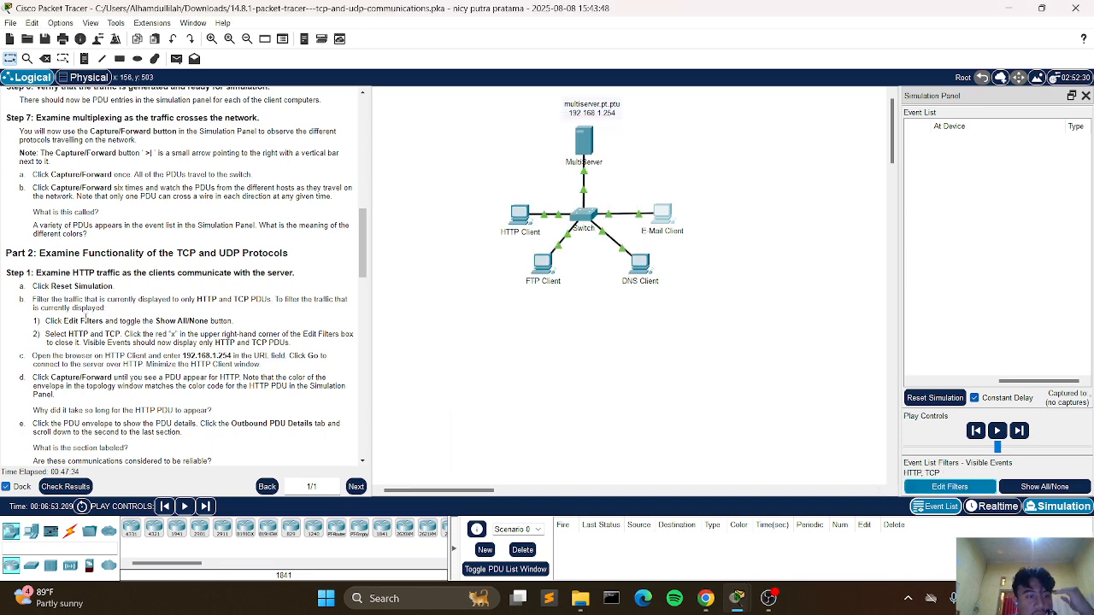
- Browse to 192.168.1.254 in a fresh web browser on HTTP Client, and minimize the client window
{"action": "scroll", "coordinate": [127, 248], "scroll_direction": "down", "scroll_amount": 3}
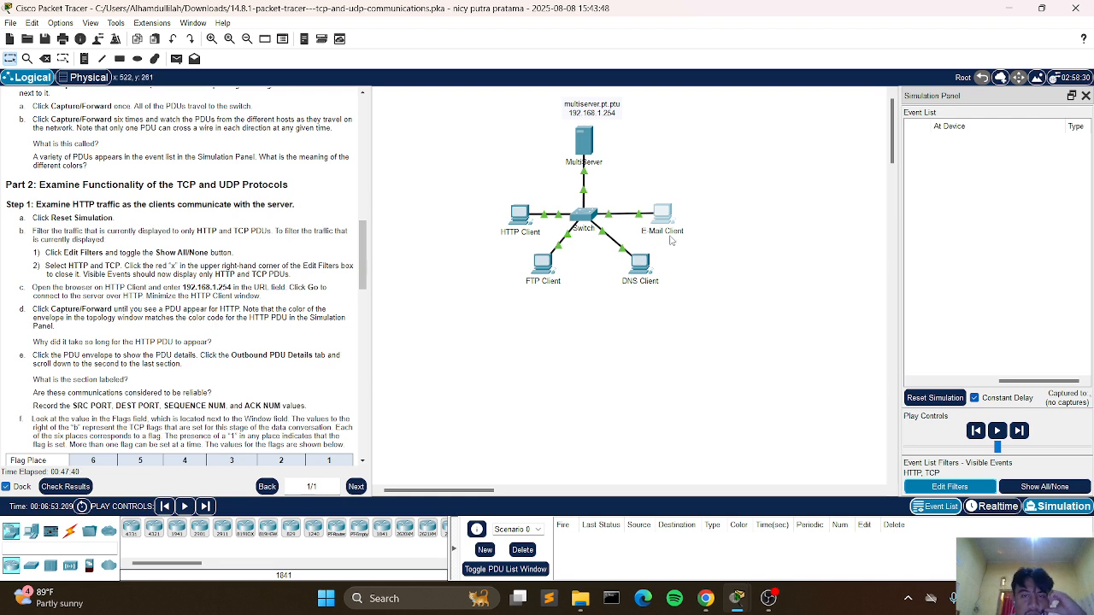
{"action": "left_click", "coordinate": [524, 216]}
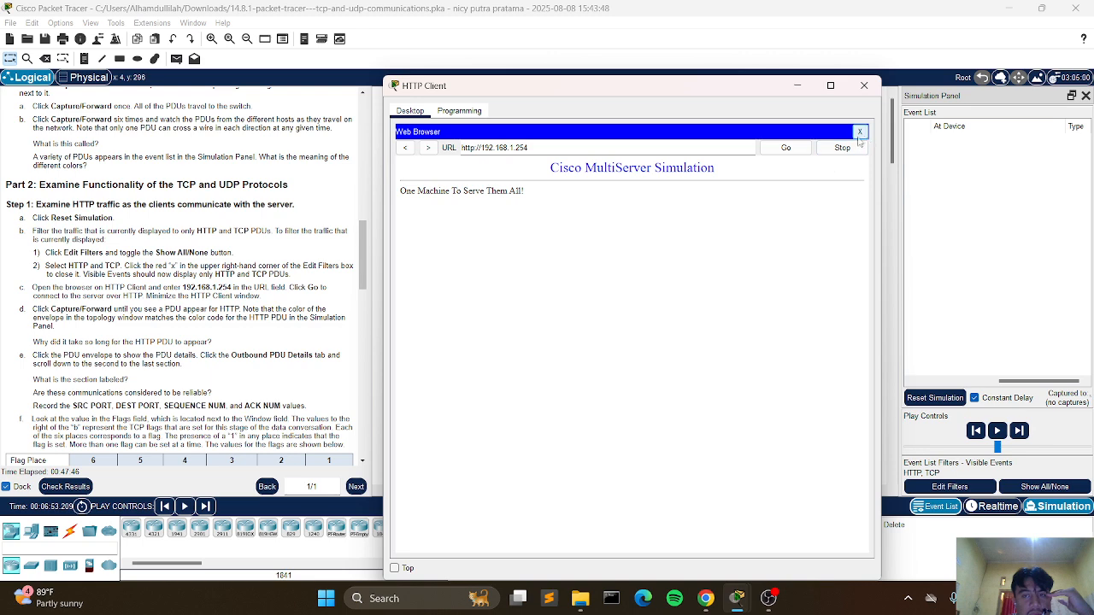
{"action": "left_click", "coordinate": [860, 133]}
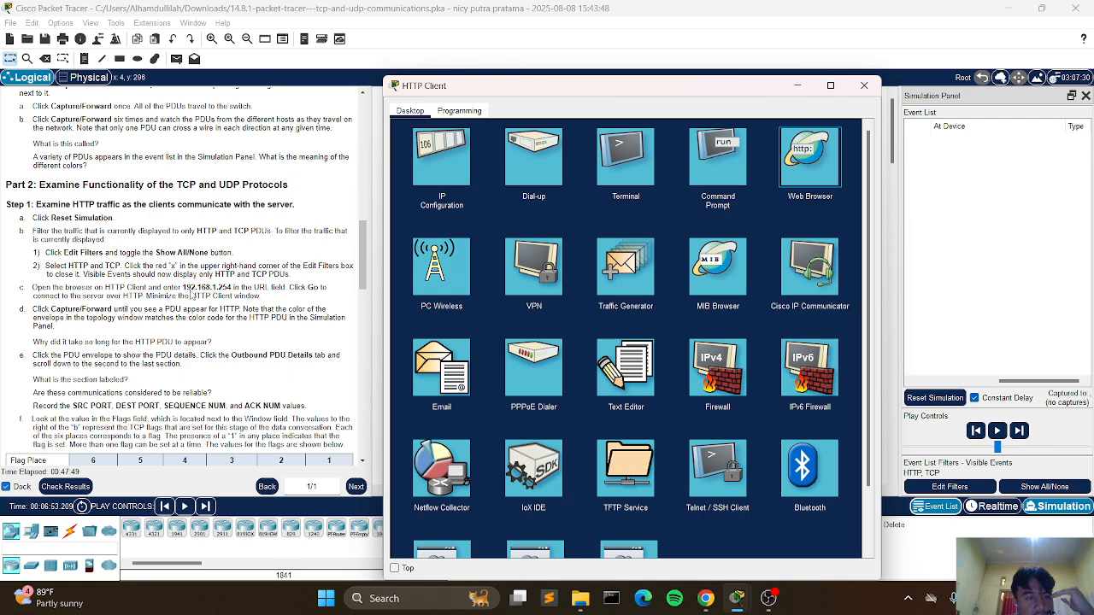
{"action": "left_click", "coordinate": [833, 180]}
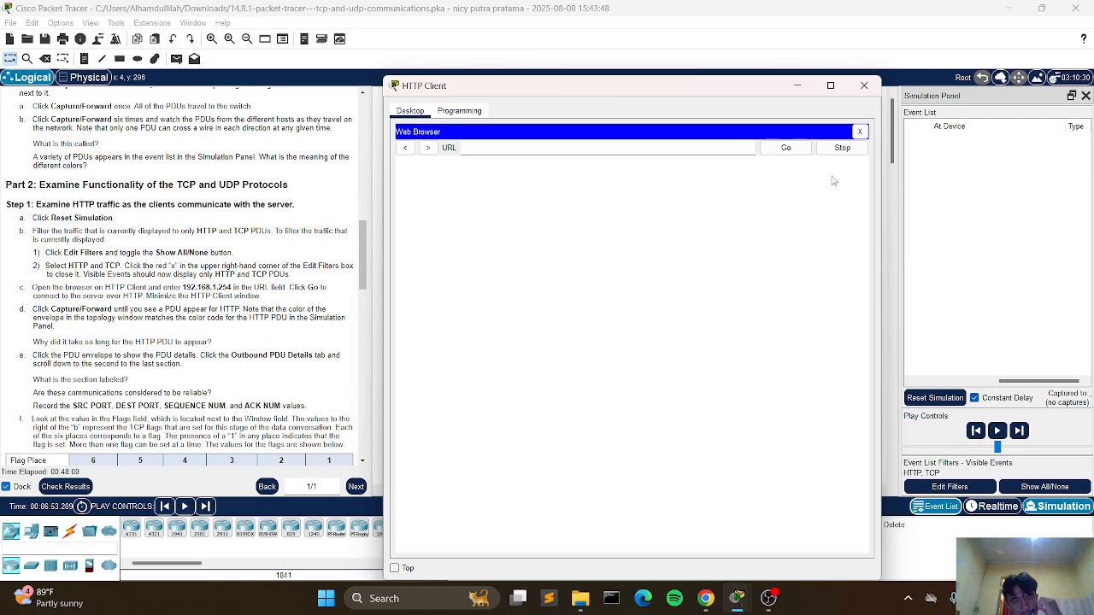
{"action": "left_click", "coordinate": [664, 148]}
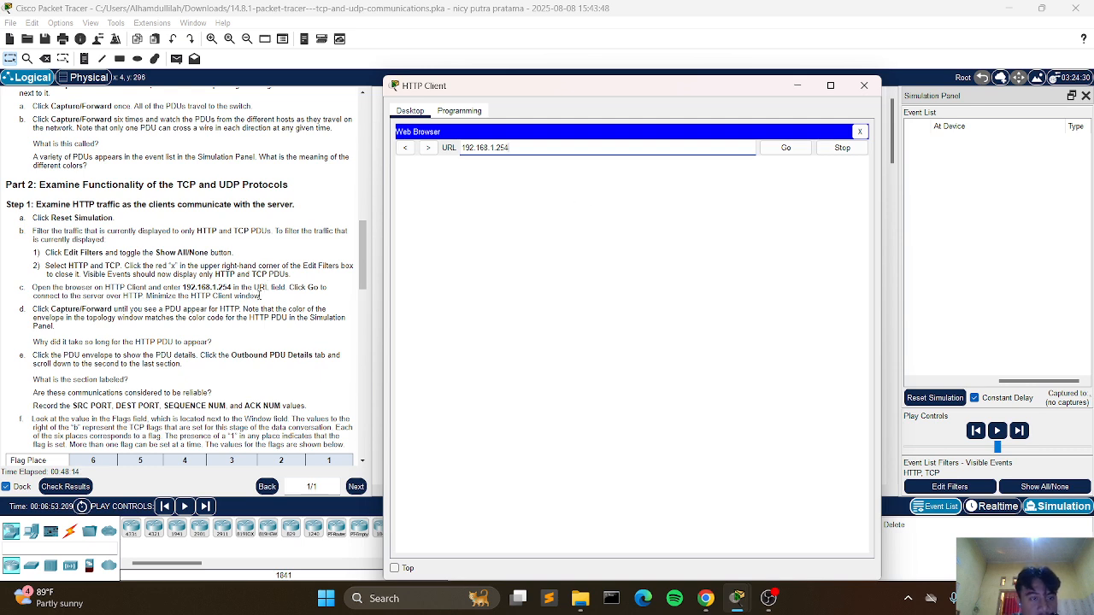
{"action": "left_click", "coordinate": [780, 150]}
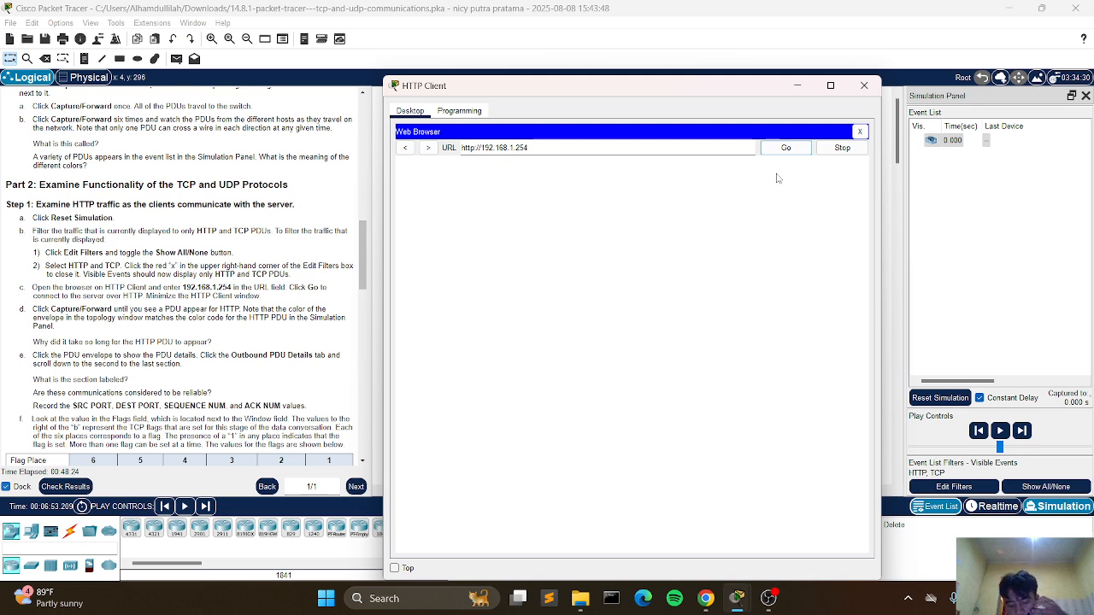
{"action": "left_click", "coordinate": [798, 84]}
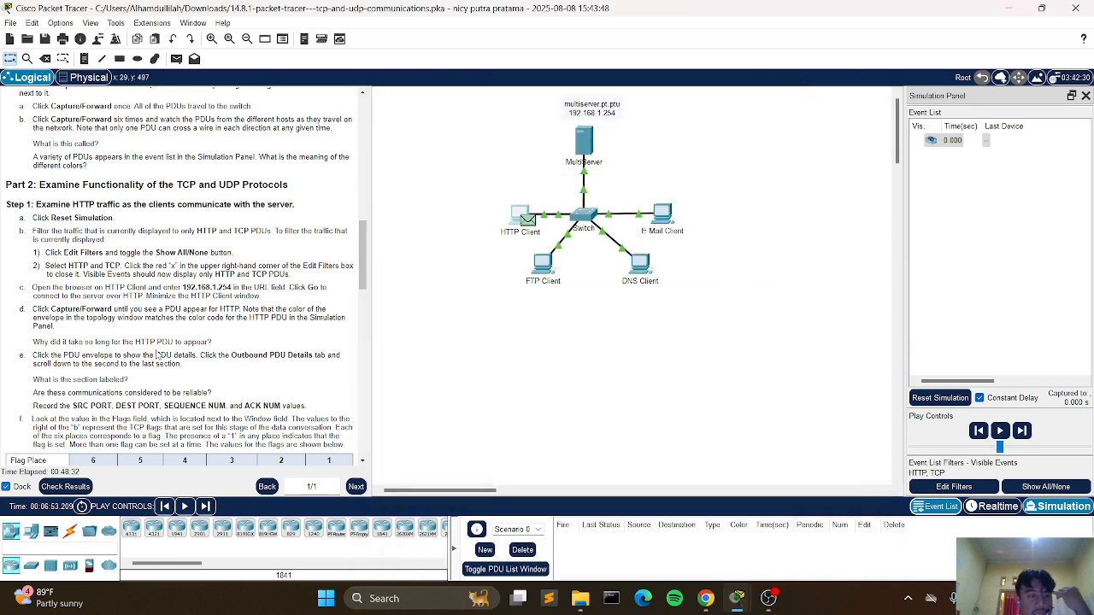
- Advance the simulation once with Capture/Forward and check the device and type of each captured event
{"action": "left_click", "coordinate": [1022, 431]}
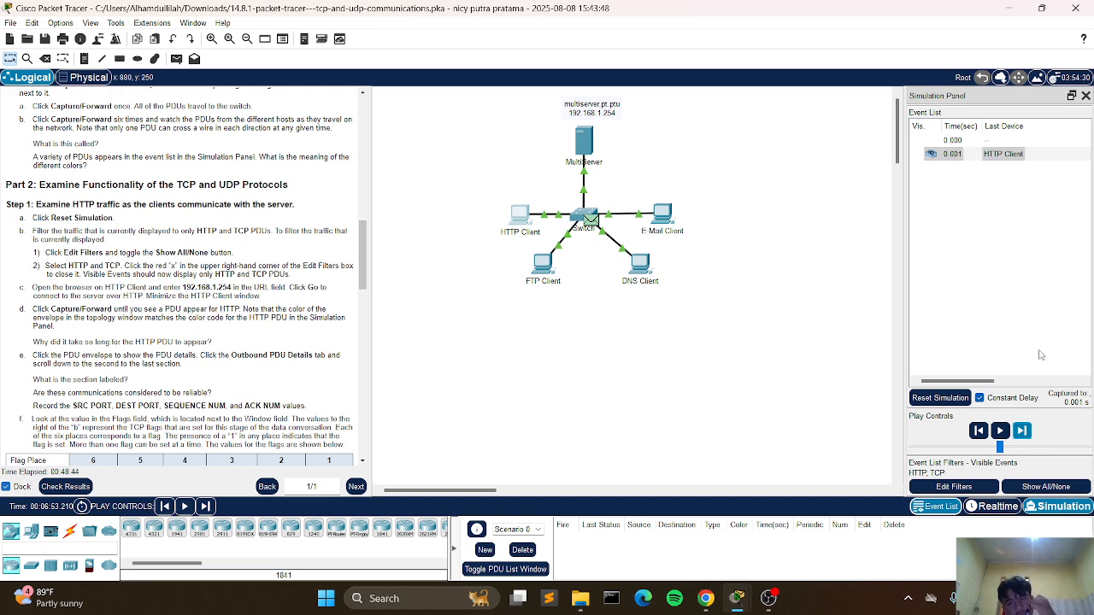
{"action": "left_click_drag", "start_coordinate": [981, 382], "coordinate": [1050, 382]}
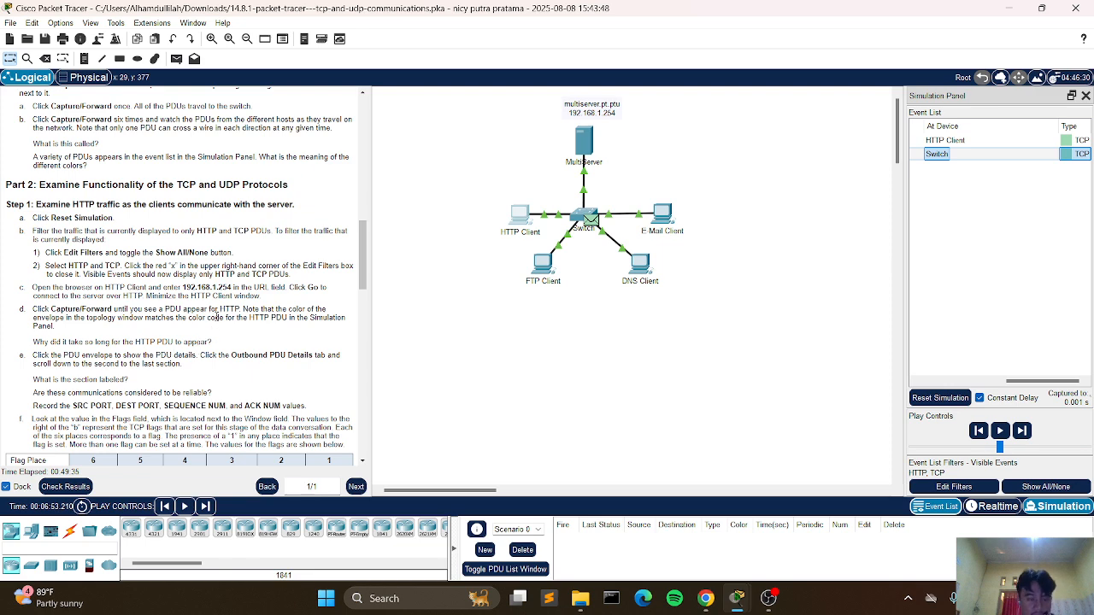
{"action": "scroll", "coordinate": [217, 317], "scroll_direction": "down", "scroll_amount": 2}
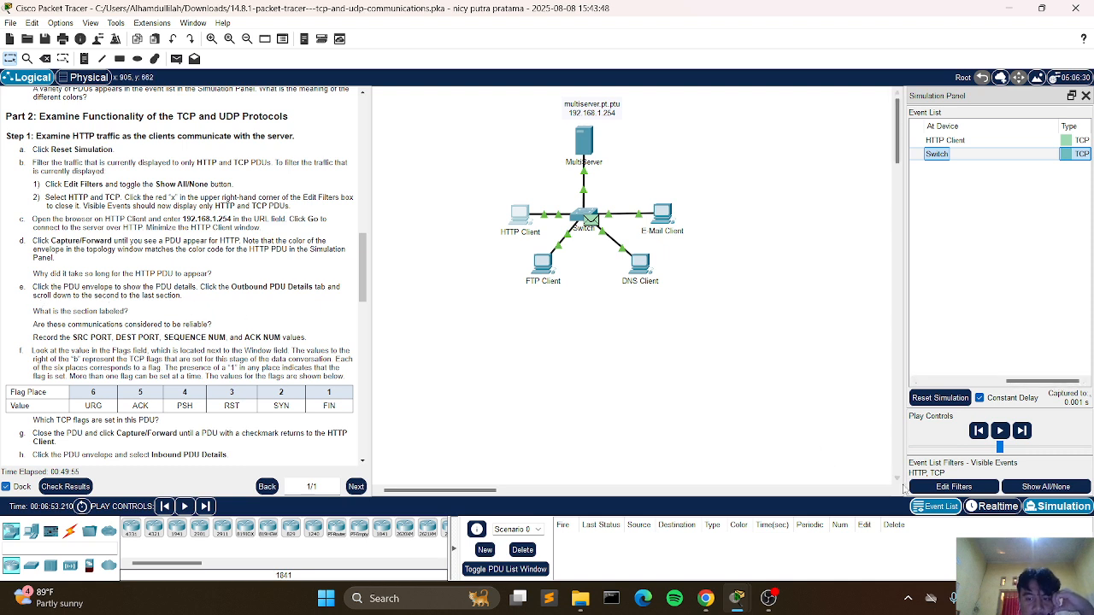
- Check which Misc protocols are enabled in the event list filters
{"action": "left_click", "coordinate": [951, 486]}
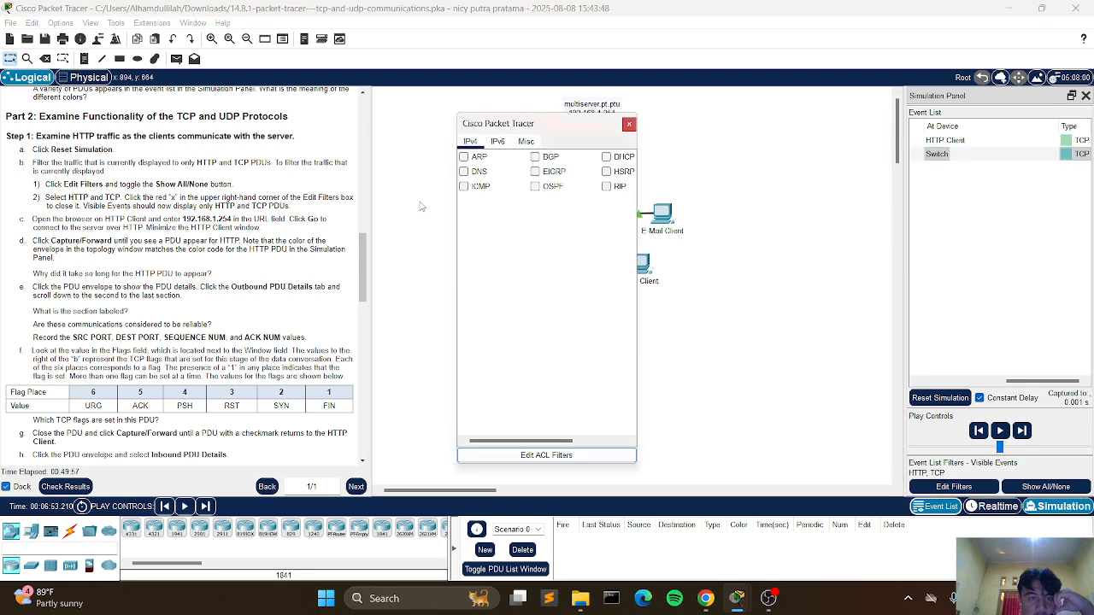
{"action": "left_click", "coordinate": [526, 142]}
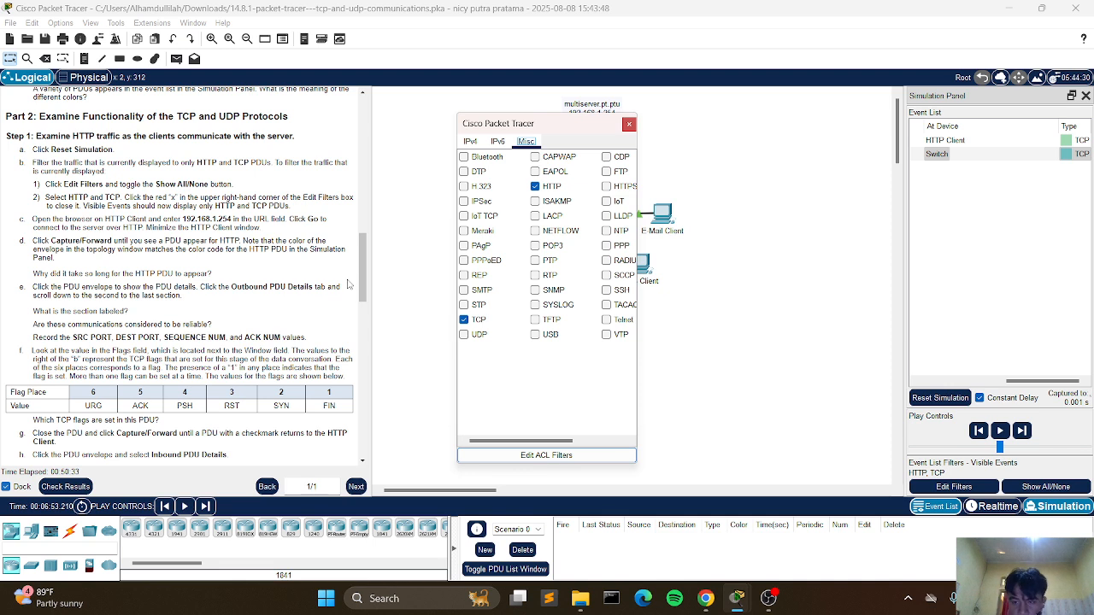
- Open the PDU information for the TCP event at the Switch and read the remaining Part 2 Step 1 instructions
{"action": "left_click", "coordinate": [1067, 155]}
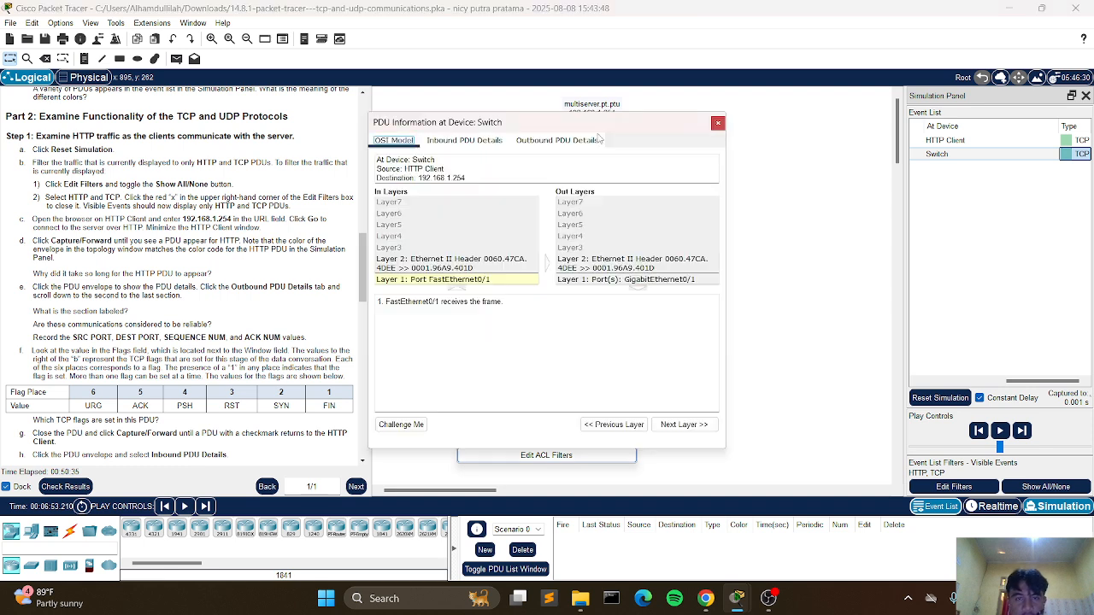
{"action": "left_click_drag", "start_coordinate": [637, 128], "coordinate": [649, 174]}
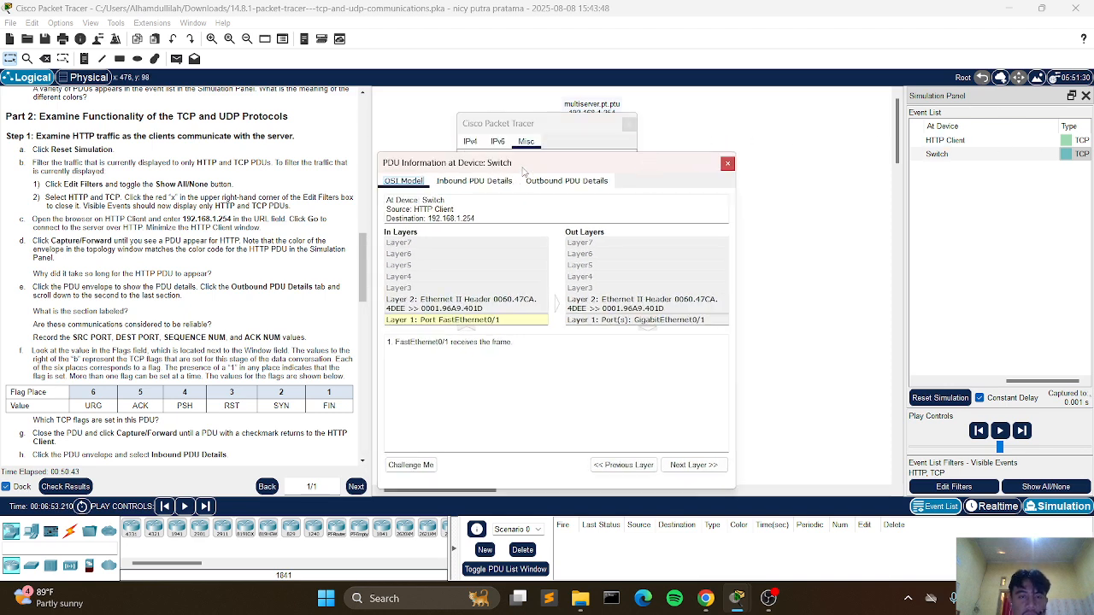
{"action": "left_click", "coordinate": [1080, 153]}
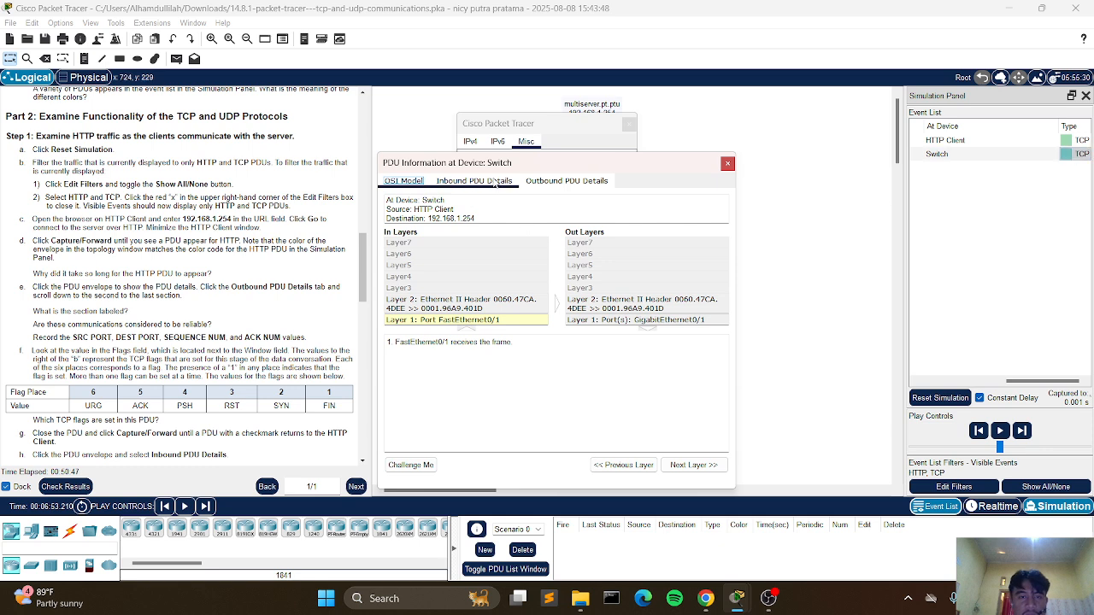
{"action": "left_click_drag", "start_coordinate": [501, 165], "coordinate": [512, 156]}
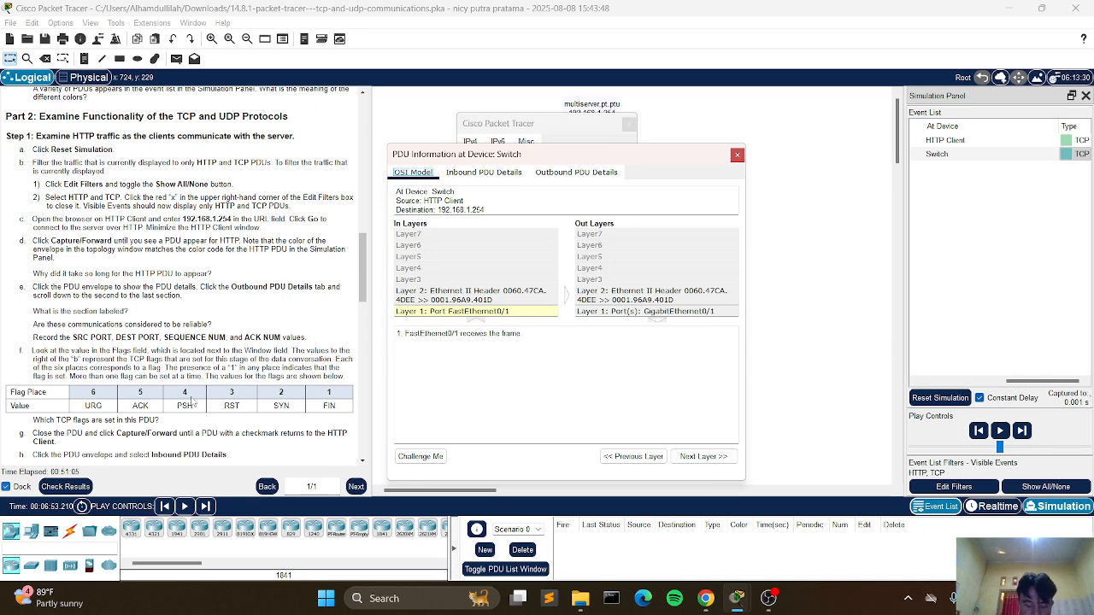
{"action": "left_click", "coordinate": [1079, 163]}
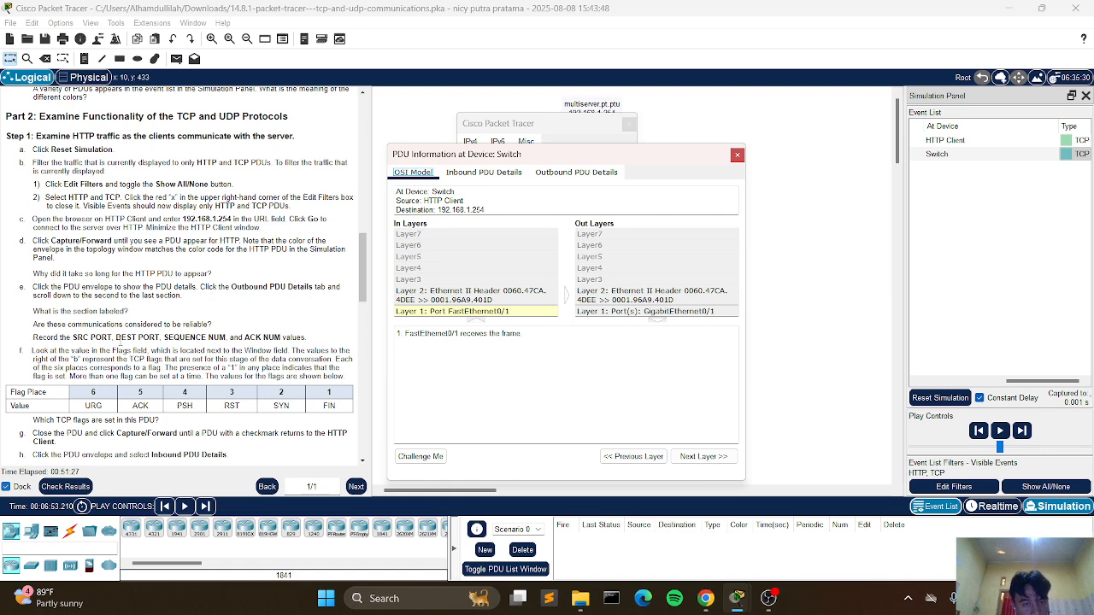
{"action": "scroll", "coordinate": [133, 346], "scroll_direction": "down", "scroll_amount": 2}
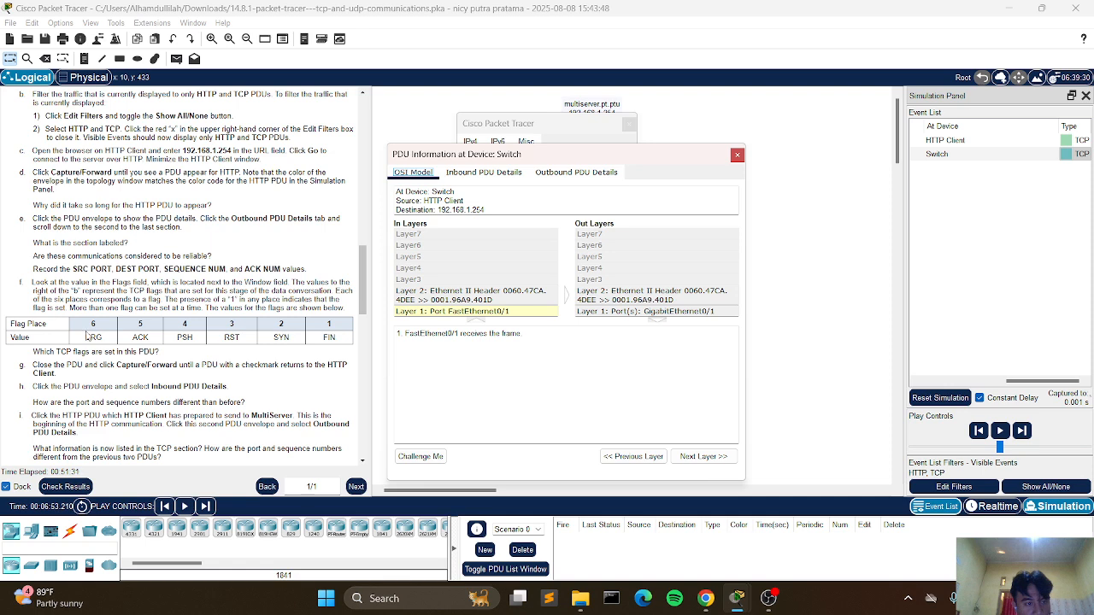
{"action": "scroll", "coordinate": [89, 337], "scroll_direction": "down", "scroll_amount": 2}
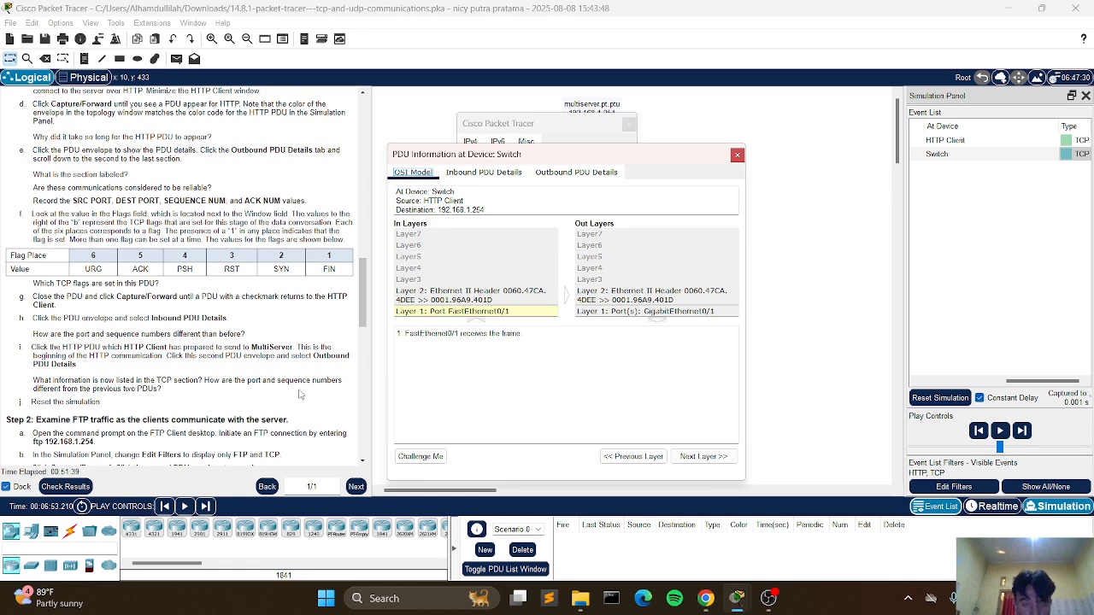
{"action": "scroll", "coordinate": [122, 353], "scroll_direction": "down", "scroll_amount": 2}
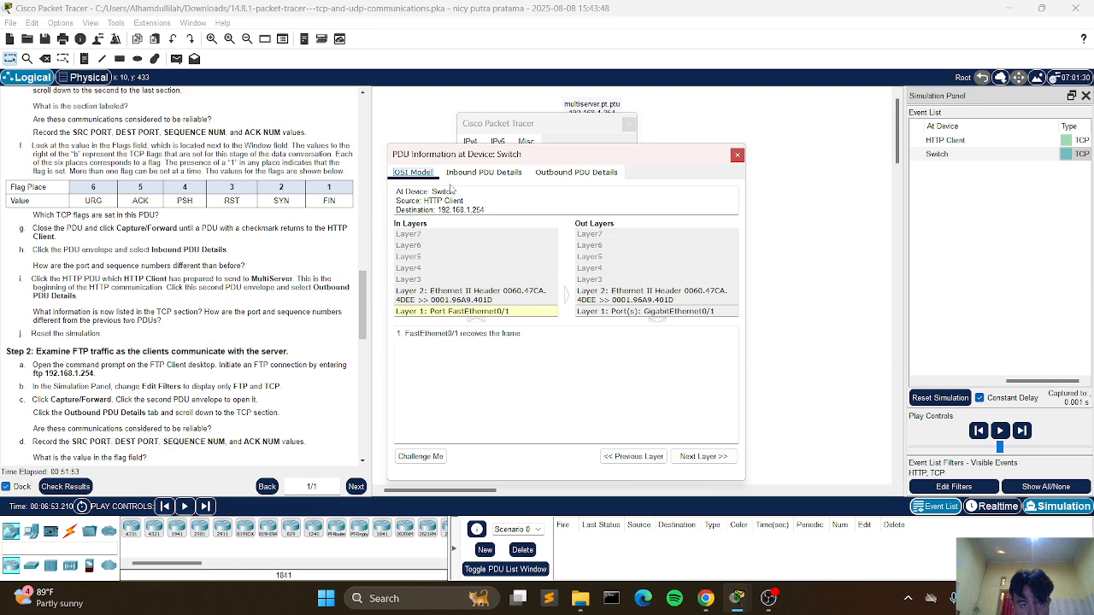
- Examine the ports, sequence and acknowledgement numbers and flags in the Switch PDU's outbound TCP section, and close the PDU and filter windows
{"action": "left_click", "coordinate": [554, 173]}
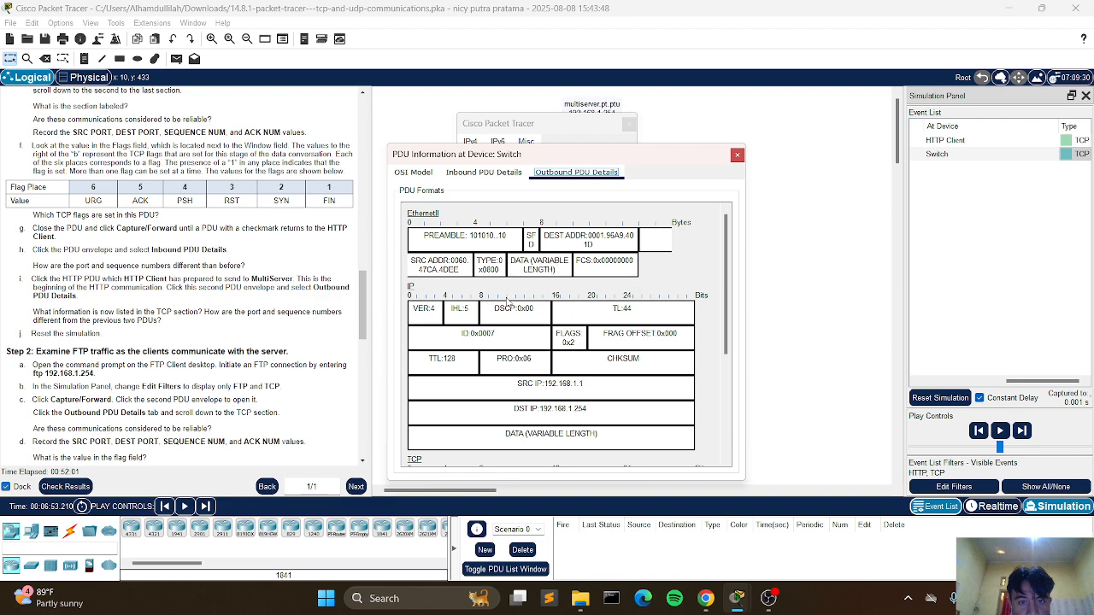
{"action": "scroll", "coordinate": [506, 301], "scroll_direction": "down", "scroll_amount": 2}
{"action": "scroll", "coordinate": [519, 293], "scroll_direction": "down", "scroll_amount": 3}
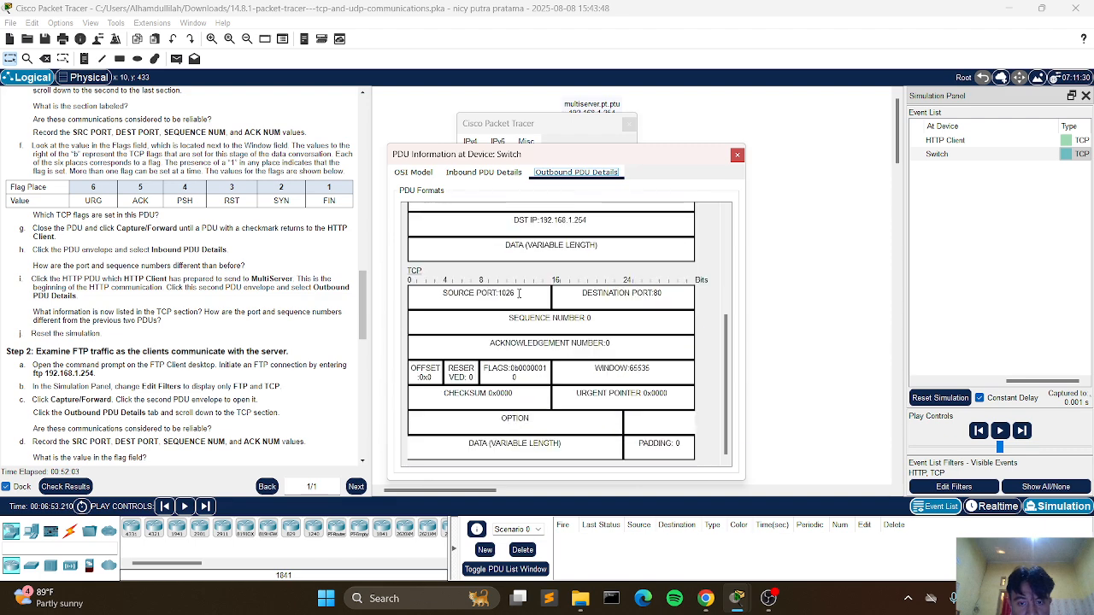
{"action": "scroll", "coordinate": [519, 293], "scroll_direction": "up", "scroll_amount": 5}
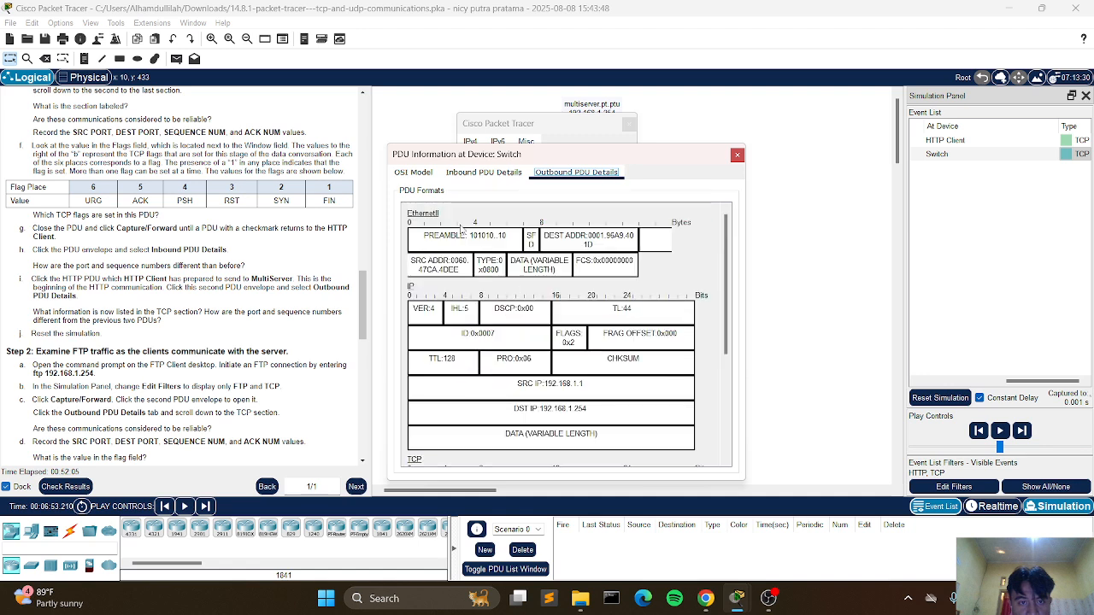
{"action": "scroll", "coordinate": [488, 306], "scroll_direction": "down", "scroll_amount": 4}
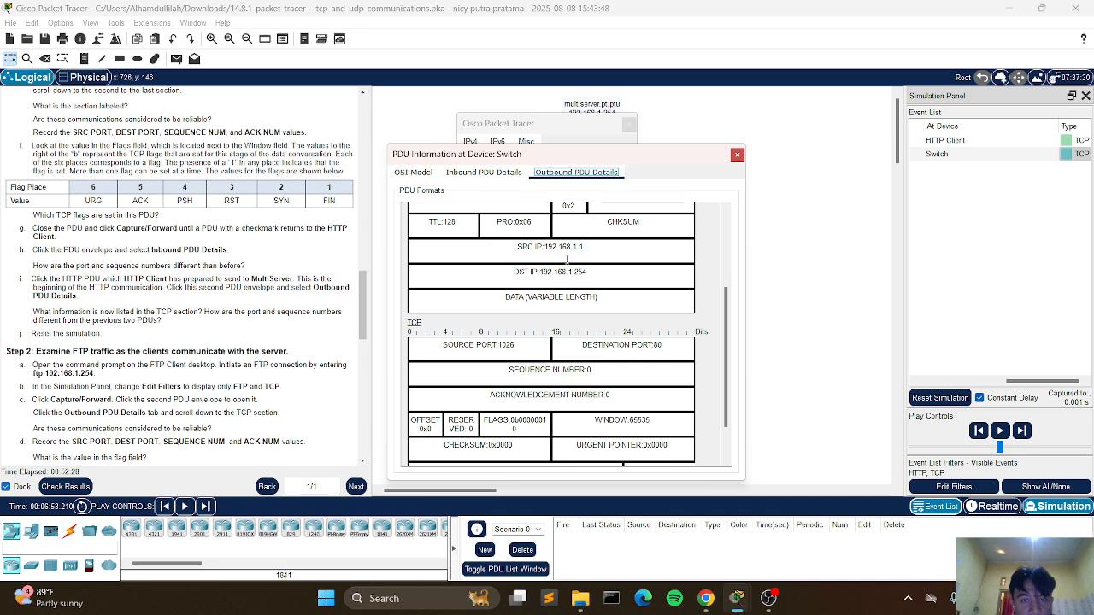
{"action": "scroll", "coordinate": [565, 262], "scroll_direction": "up", "scroll_amount": 5}
{"action": "scroll", "coordinate": [565, 262], "scroll_direction": "down", "scroll_amount": 5}
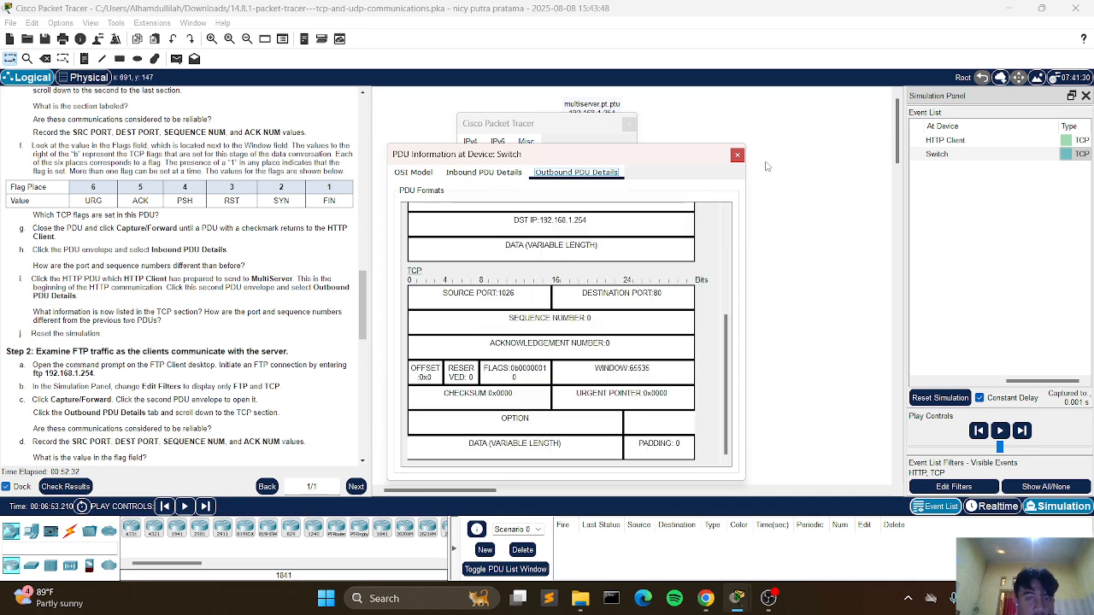
{"action": "left_click", "coordinate": [737, 154]}
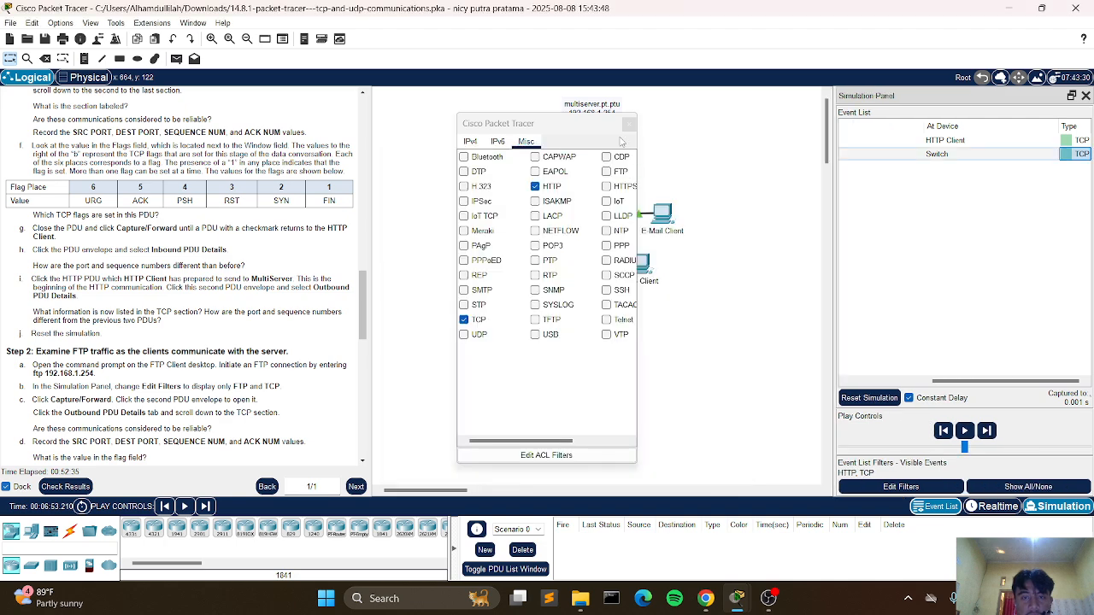
{"action": "left_click", "coordinate": [630, 124]}
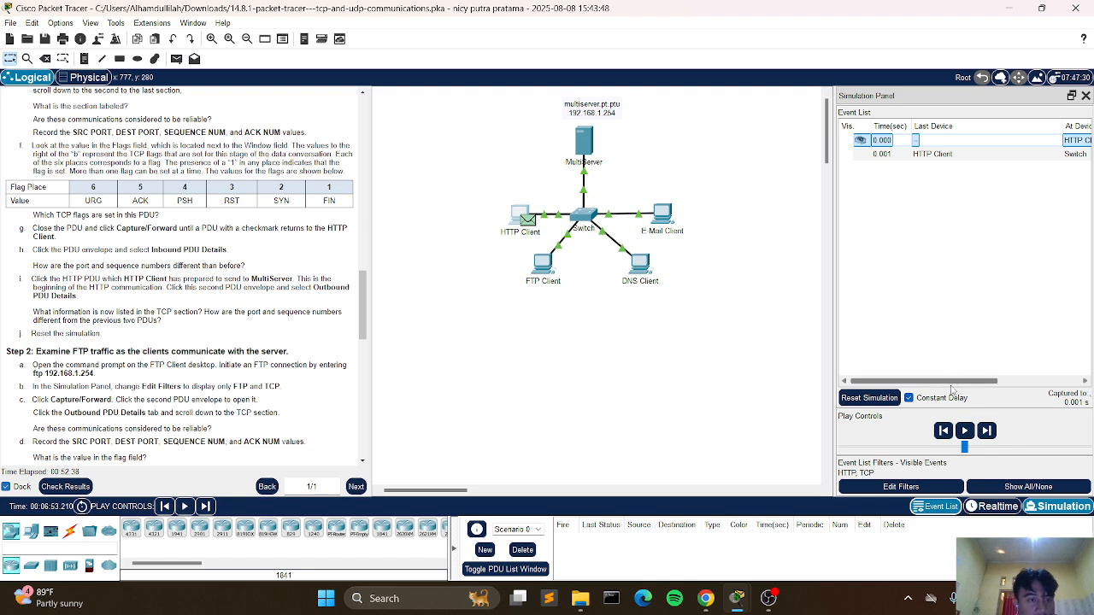
- Reopen the Switch event's PDU and recheck the ports, sequence and acknowledgement numbers and flags in its outbound TCP section
{"action": "left_click", "coordinate": [923, 155]}
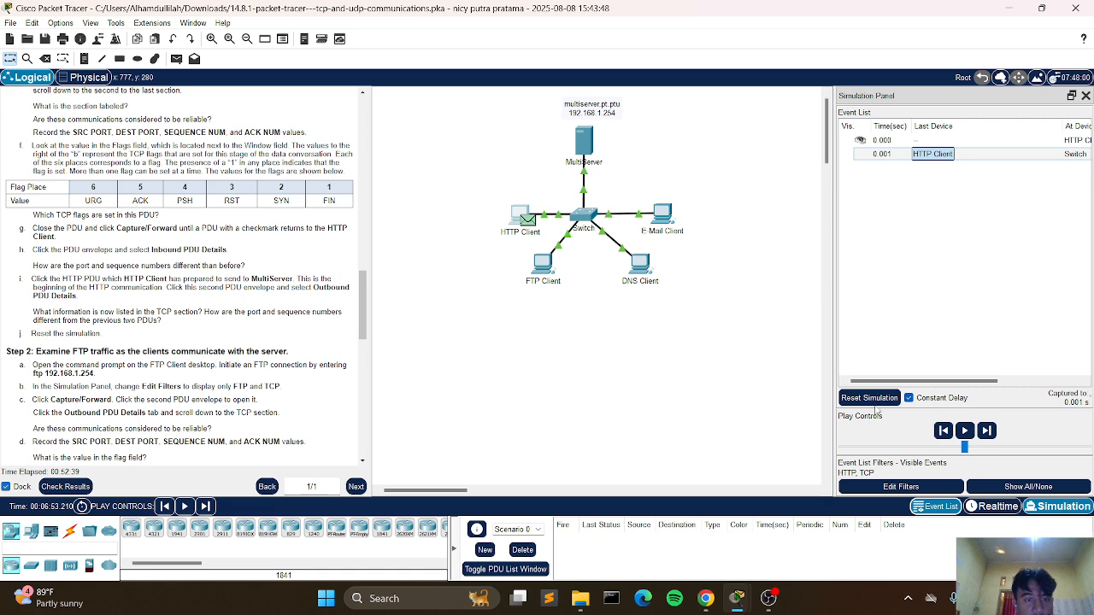
{"action": "left_click", "coordinate": [527, 220]}
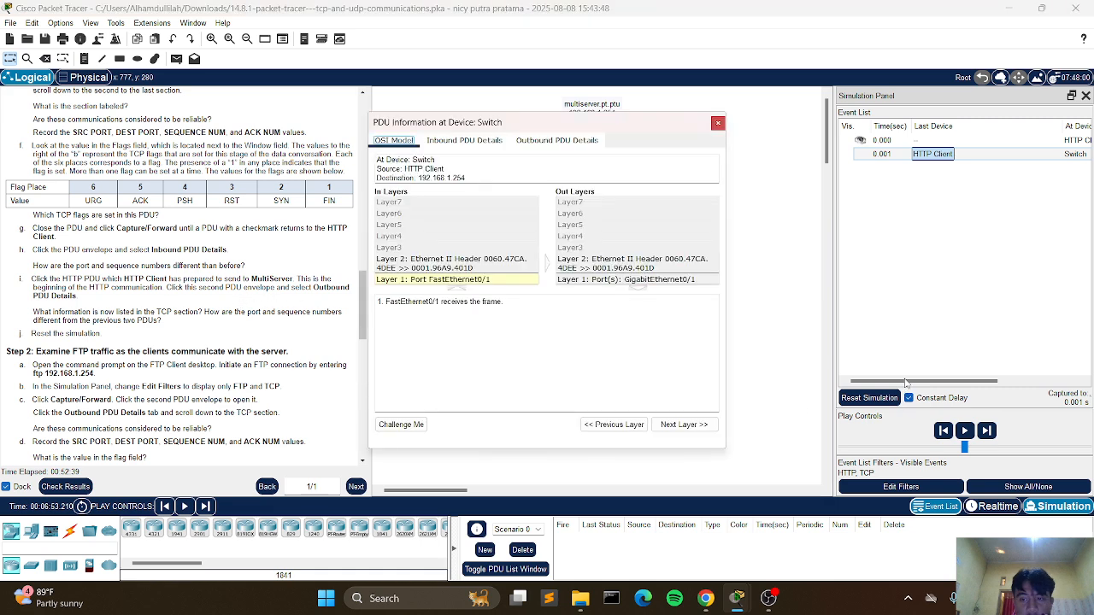
{"action": "left_click", "coordinate": [577, 141]}
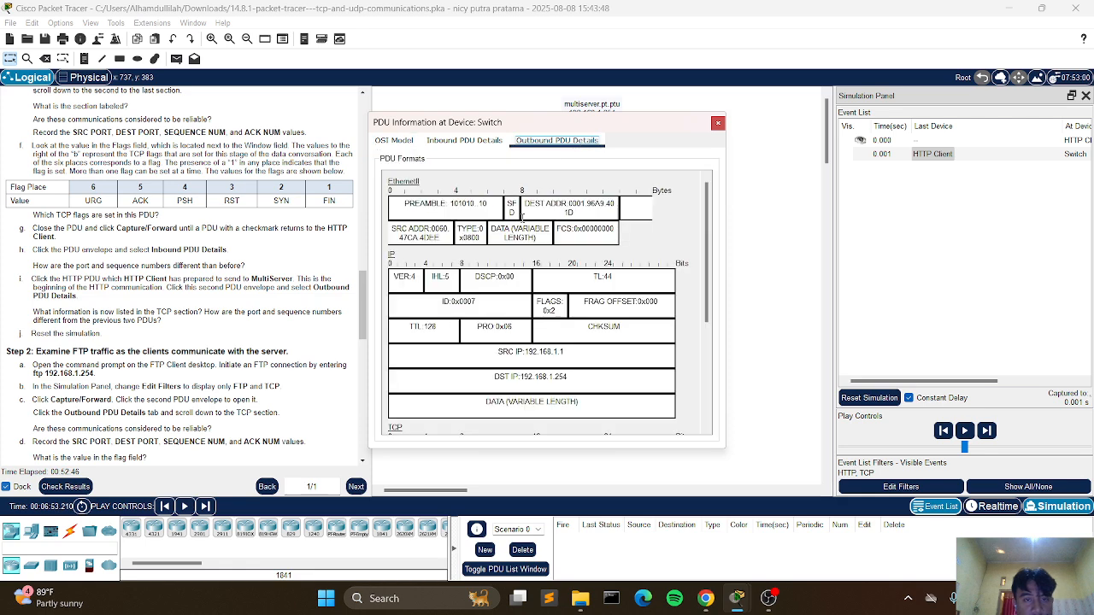
{"action": "scroll", "coordinate": [523, 219], "scroll_direction": "down", "scroll_amount": 5}
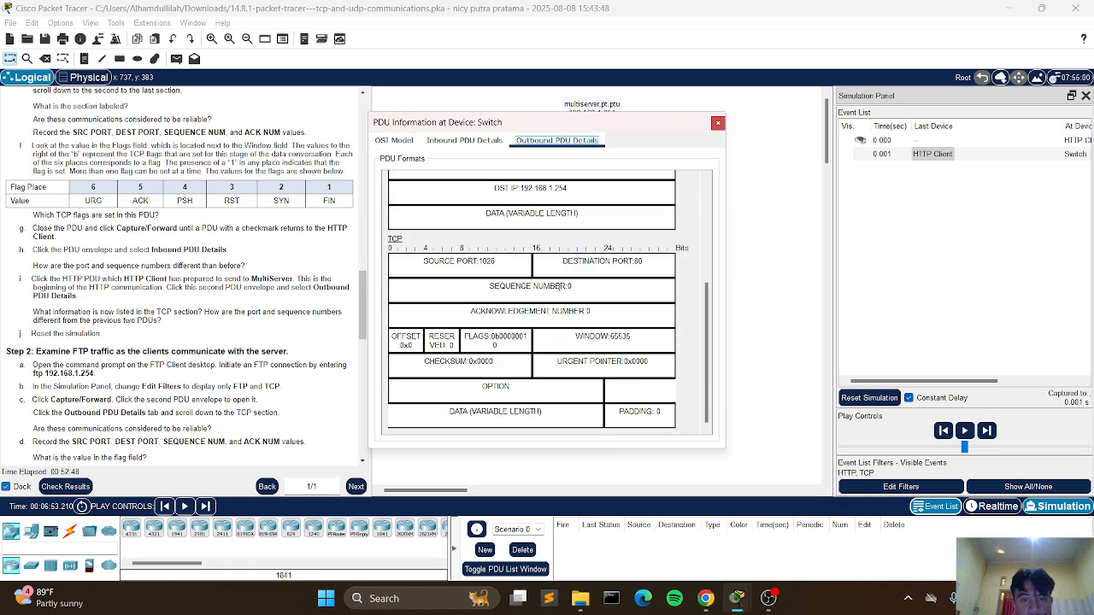
{"action": "scroll", "coordinate": [560, 287], "scroll_direction": "up", "scroll_amount": 5}
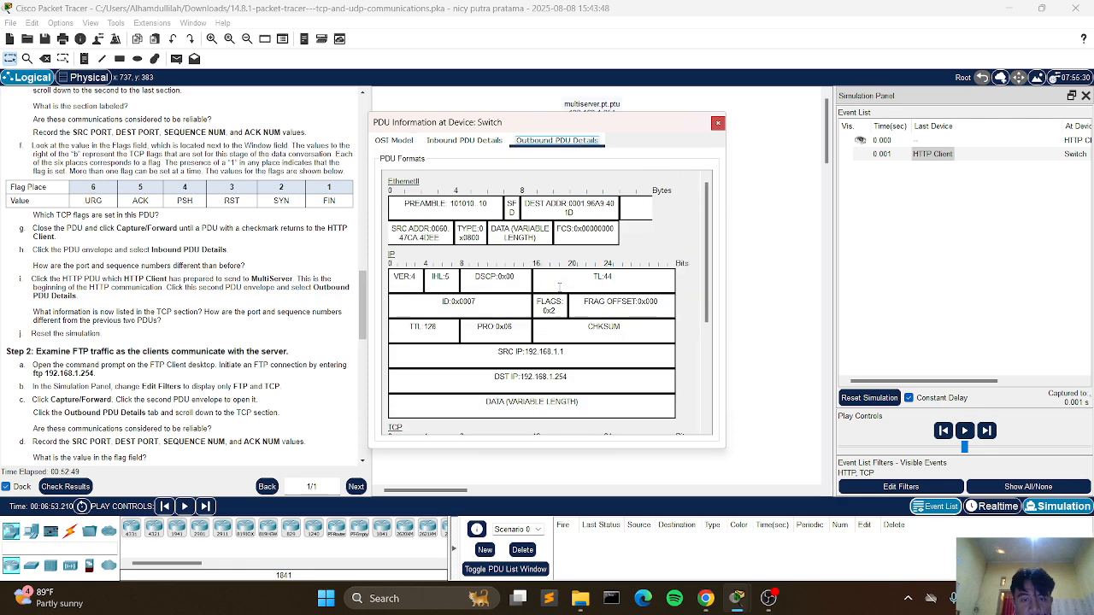
{"action": "left_click", "coordinate": [718, 122]}
- Reset the simulation and read the Step 2 instructions on examining FTP traffic
{"action": "scroll", "coordinate": [153, 318], "scroll_direction": "down", "scroll_amount": 2}
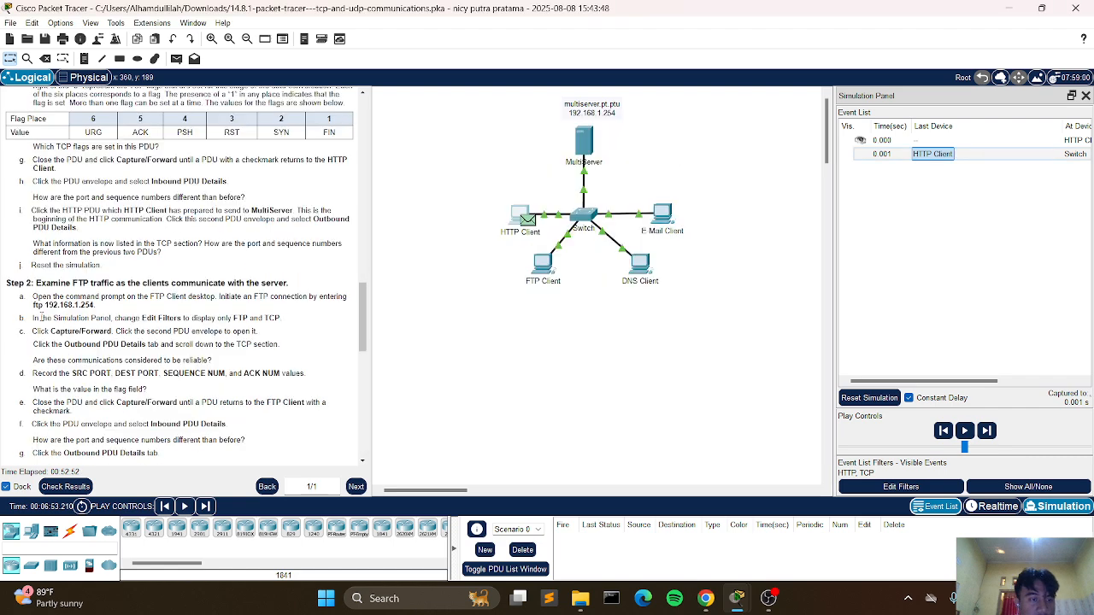
{"action": "left_click", "coordinate": [869, 399]}
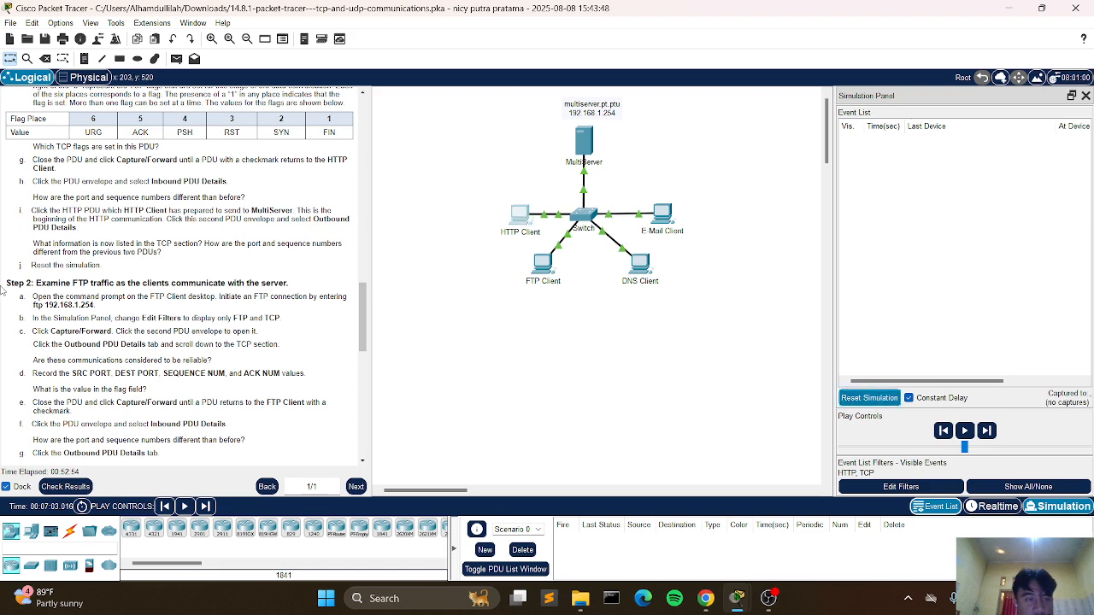
{"action": "scroll", "coordinate": [32, 286], "scroll_direction": "down", "scroll_amount": 2}
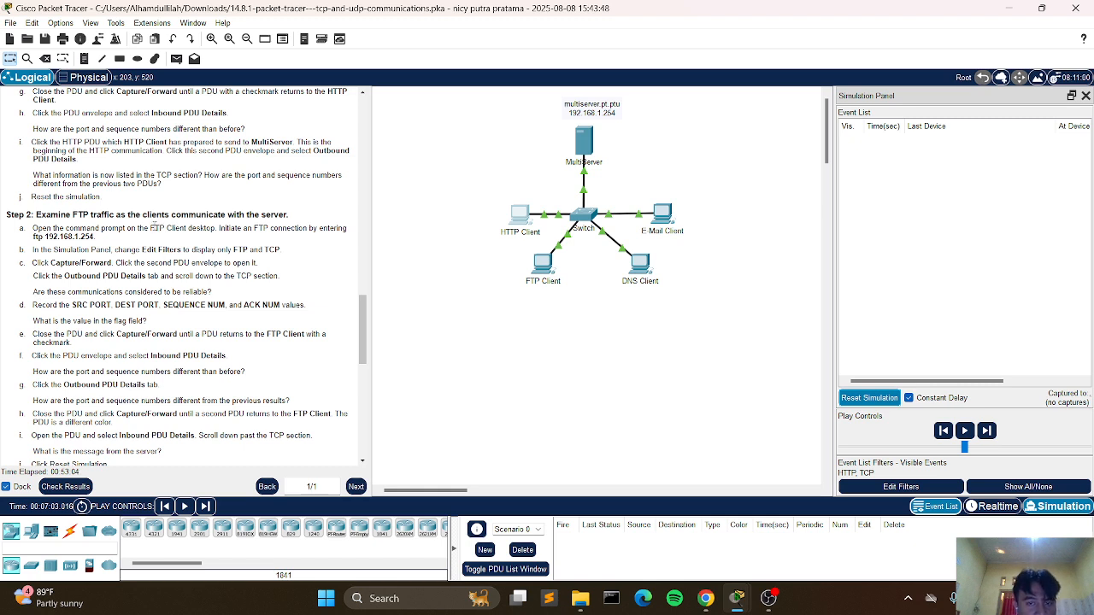
- Leave the open FTP login in the FTP Client's command prompt and reset the simulation
{"action": "left_click", "coordinate": [552, 266]}
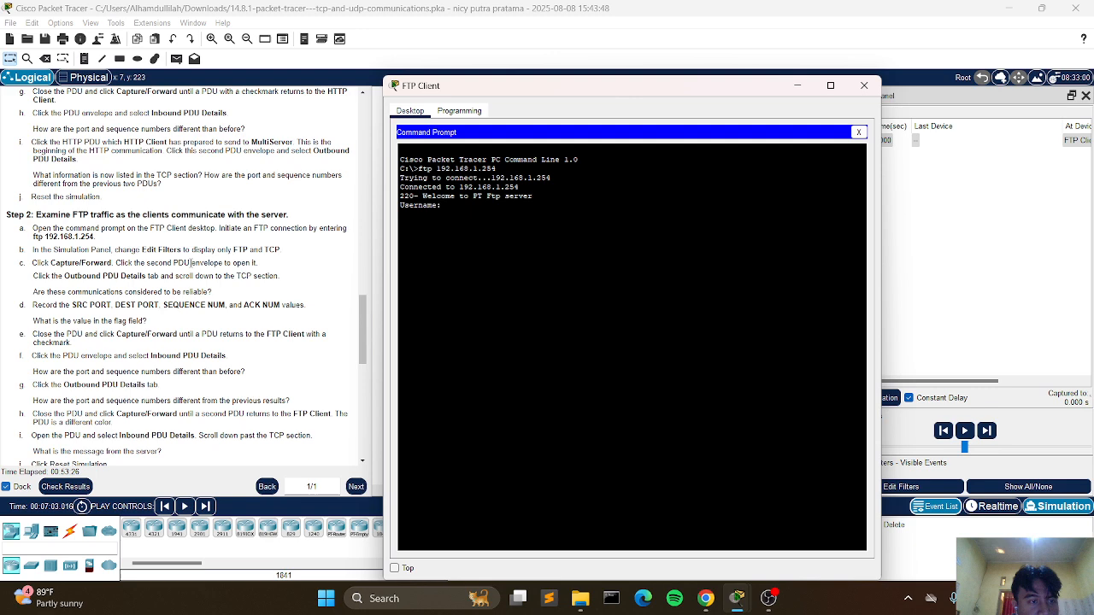
{"action": "left_click", "coordinate": [859, 133]}
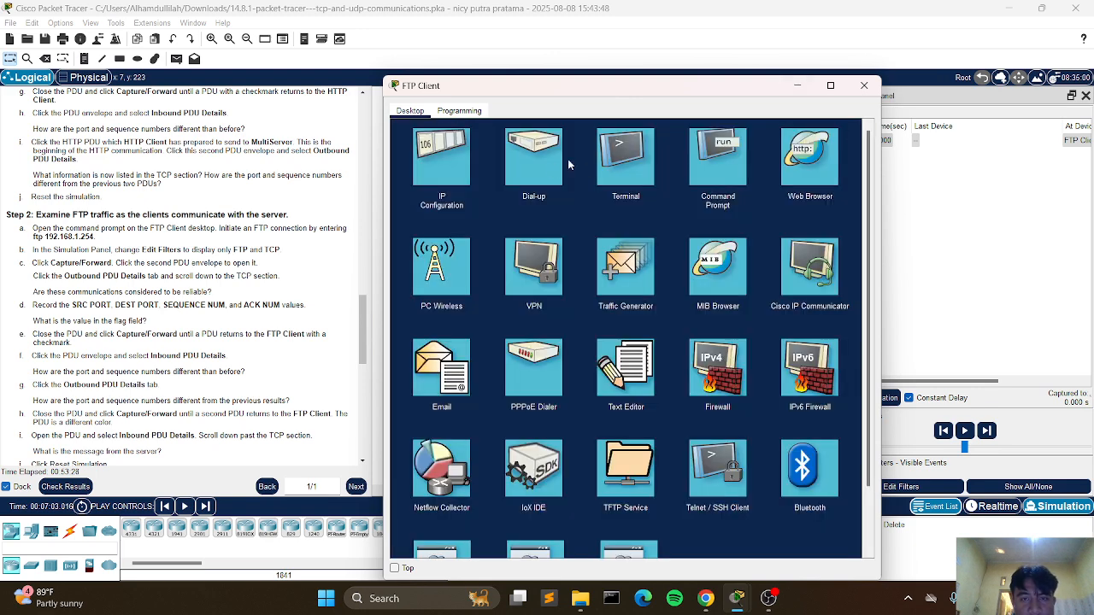
{"action": "left_click", "coordinate": [703, 165]}
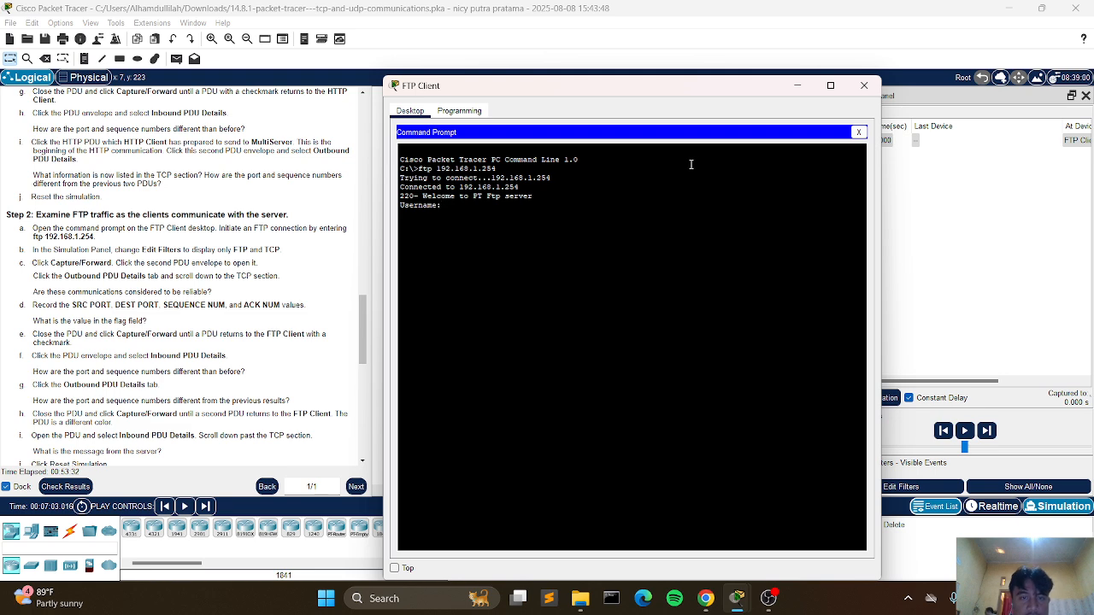
{"action": "left_click", "coordinate": [859, 133]}
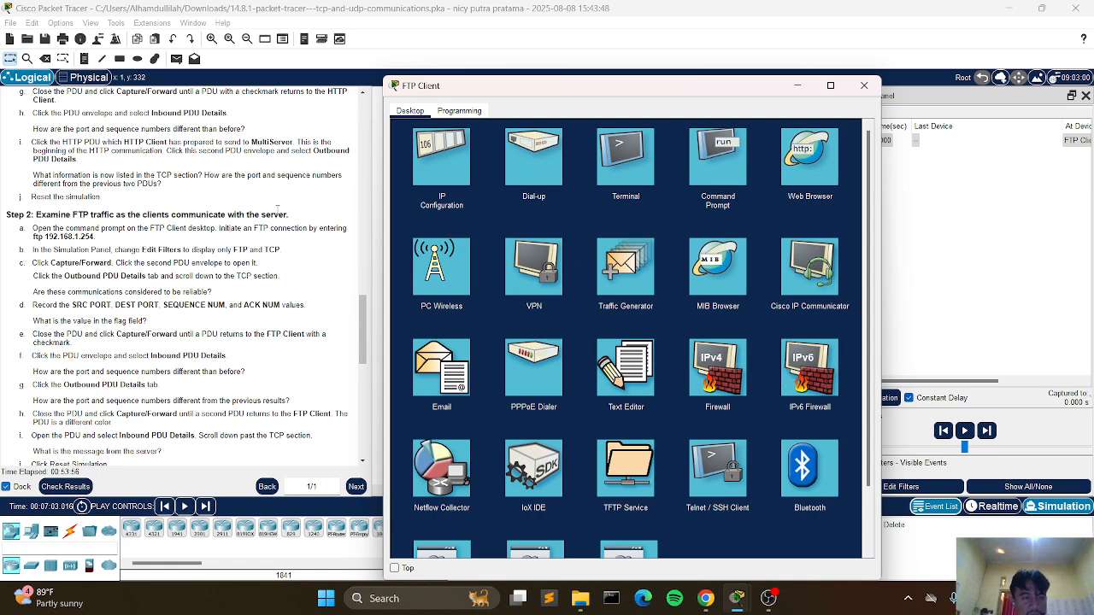
{"action": "left_click", "coordinate": [709, 174]}
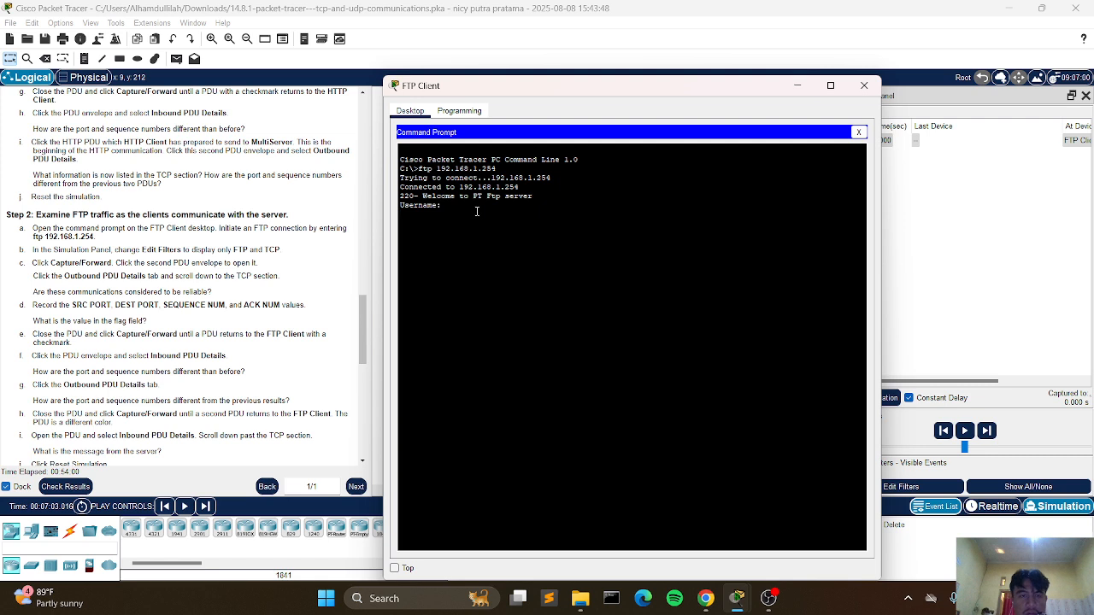
{"action": "key", "text": "Return"}
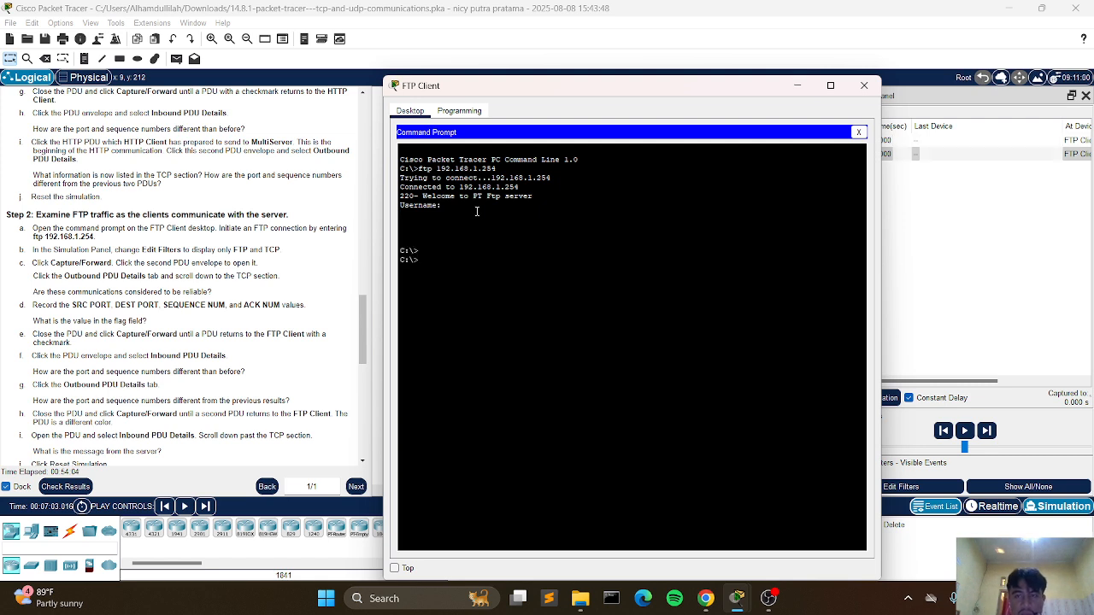
{"action": "left_click", "coordinate": [894, 401]}
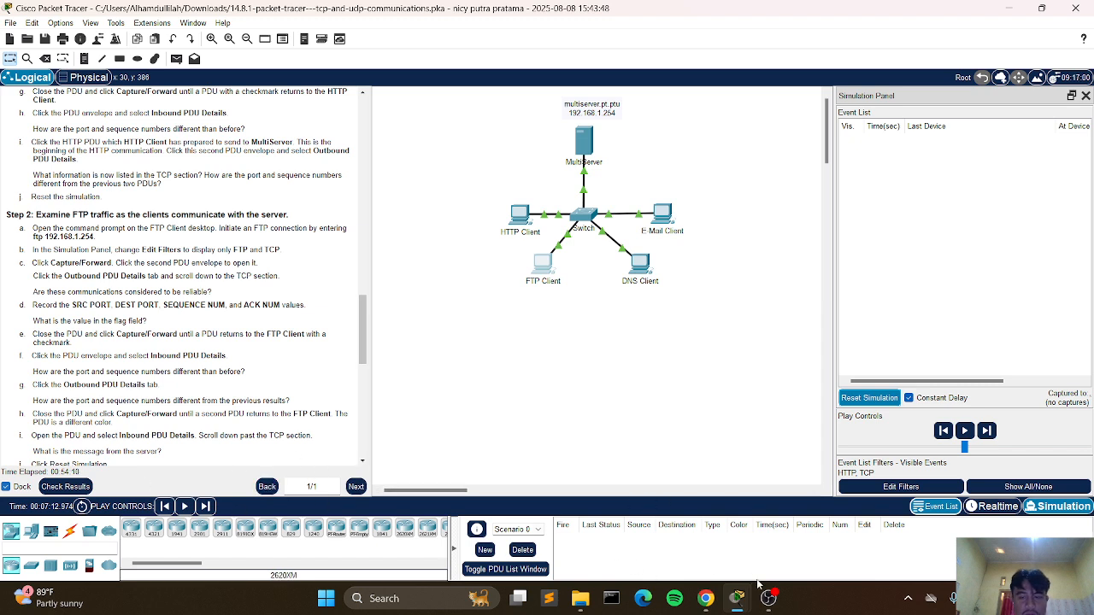
- Run ftp 192.168.1.254 in the FTP Client's command prompt
{"action": "mouse_move", "coordinate": [737, 597]}
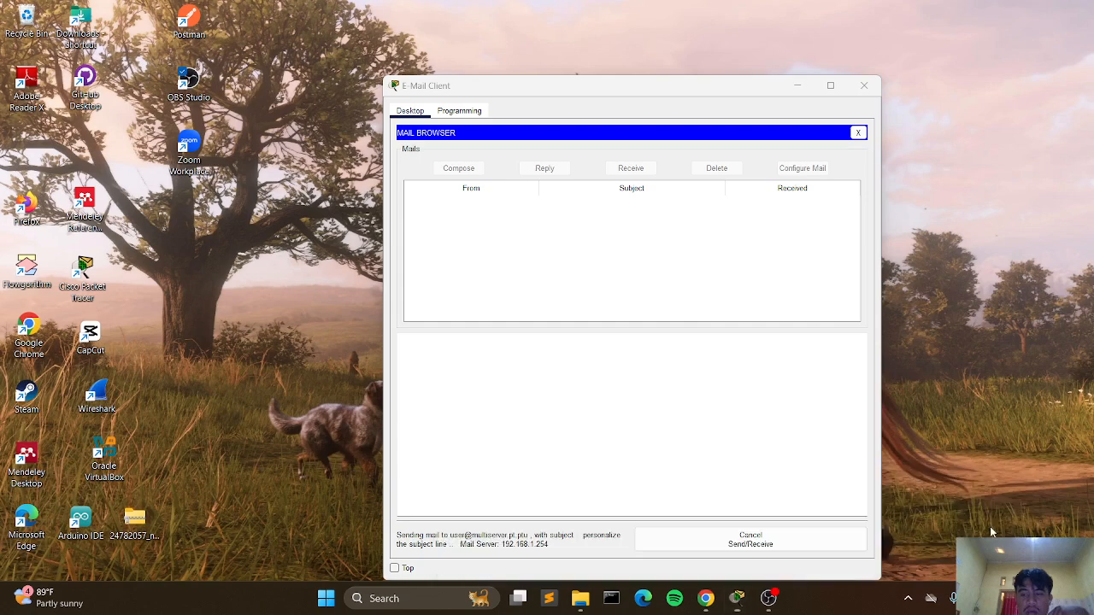
{"action": "left_click", "coordinate": [992, 523]}
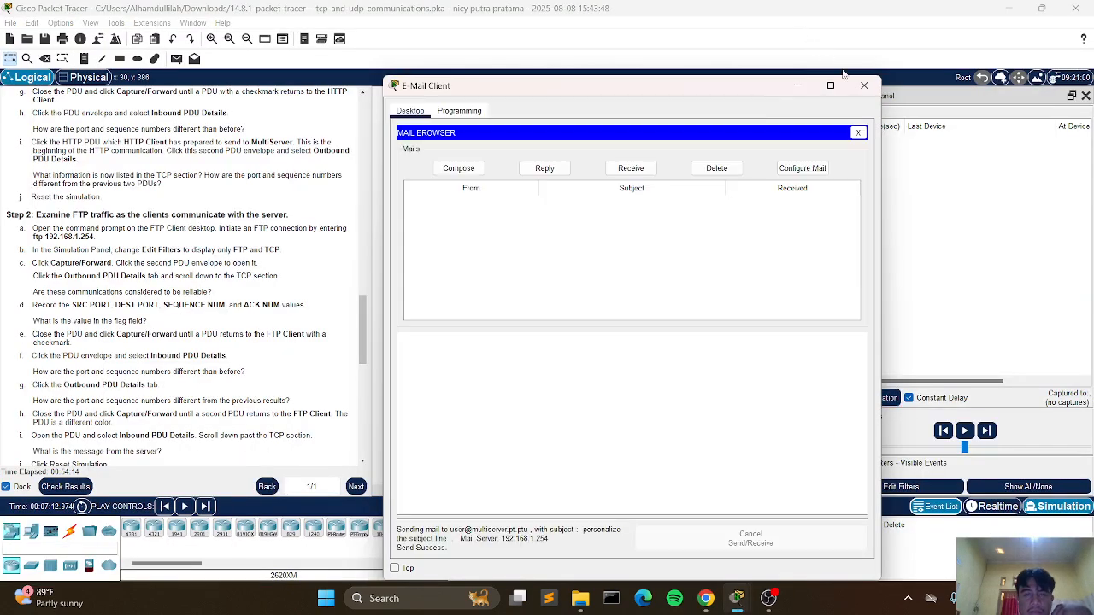
{"action": "mouse_move", "coordinate": [737, 596]}
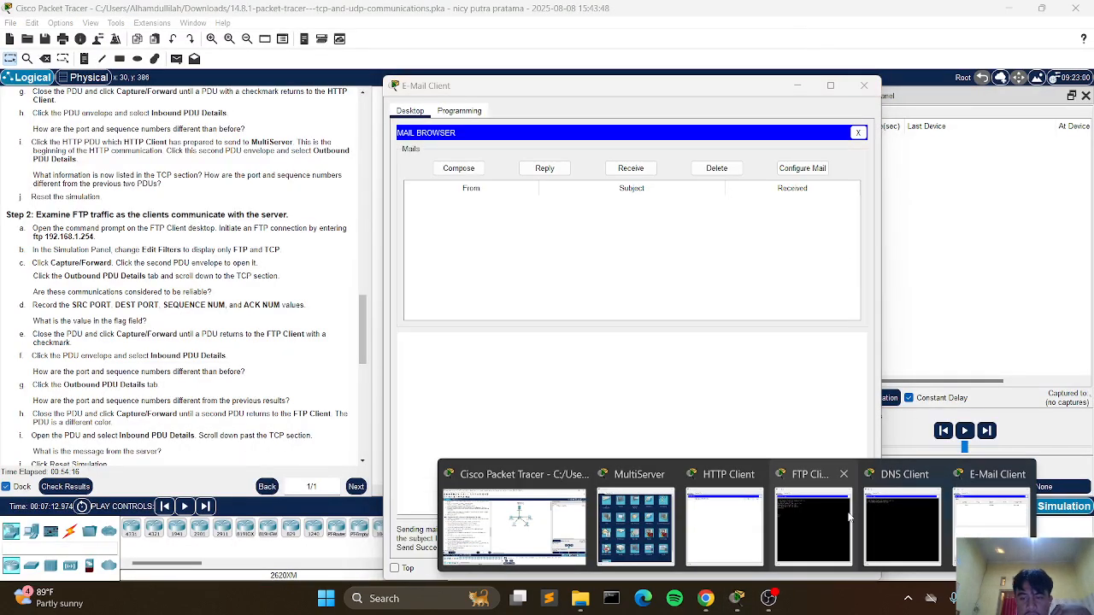
{"action": "left_click", "coordinate": [849, 516]}
{"action": "key", "text": "Up"}
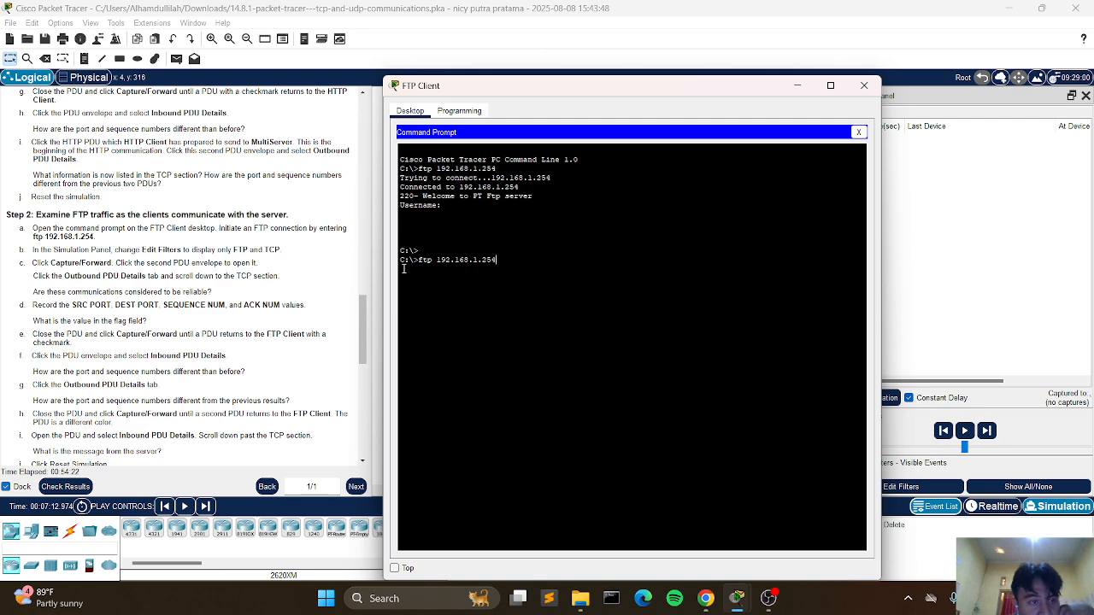
{"action": "key", "text": "Return"}
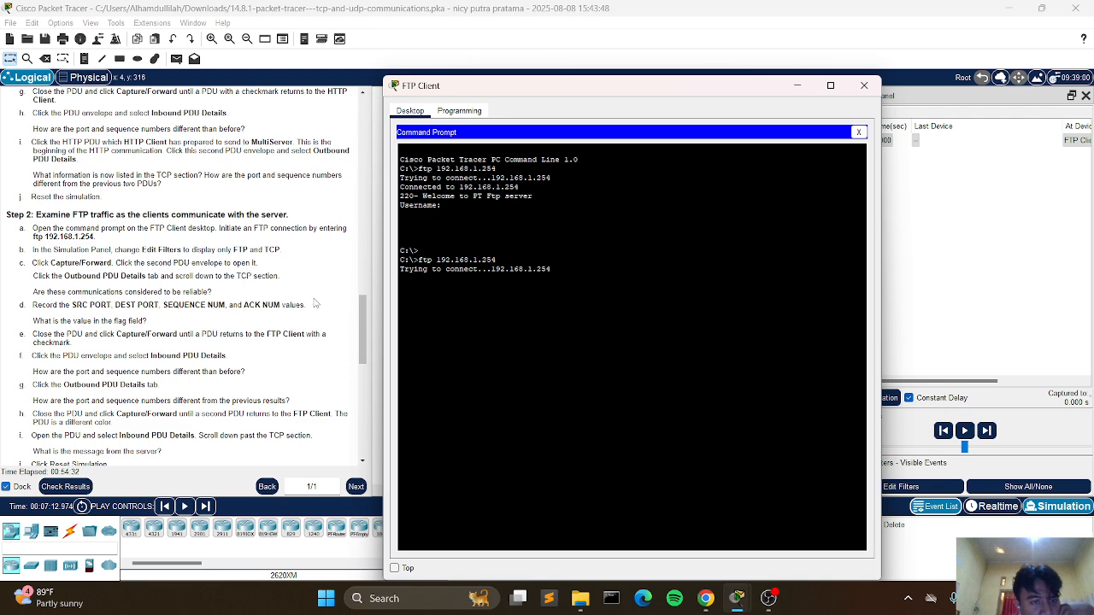
- Edit the event list filters to display only FTP and TCP
{"action": "left_click", "coordinate": [901, 488]}
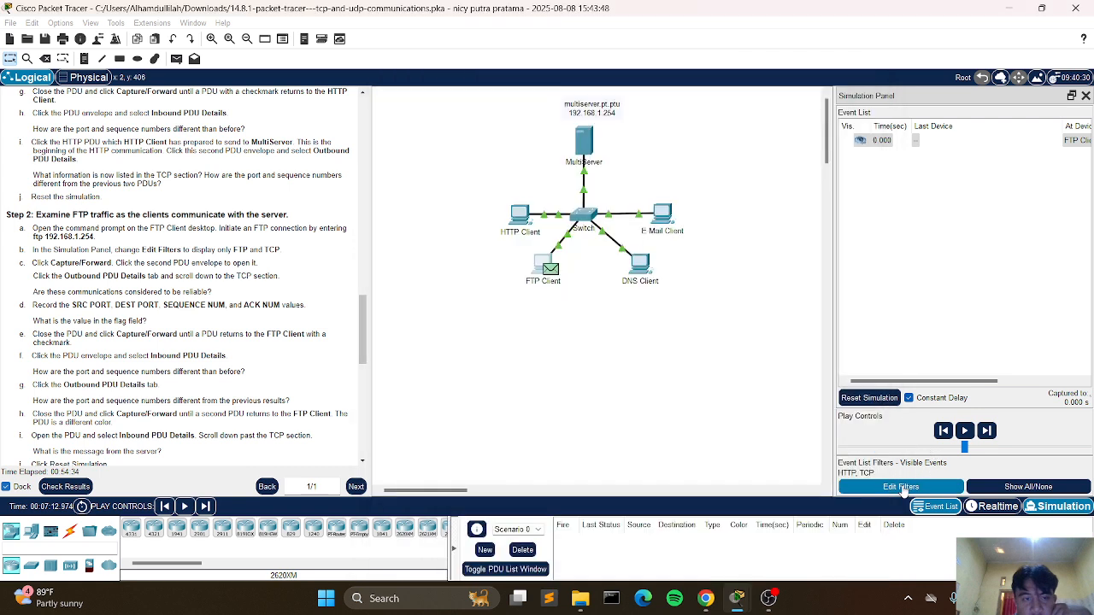
{"action": "left_click", "coordinate": [902, 487]}
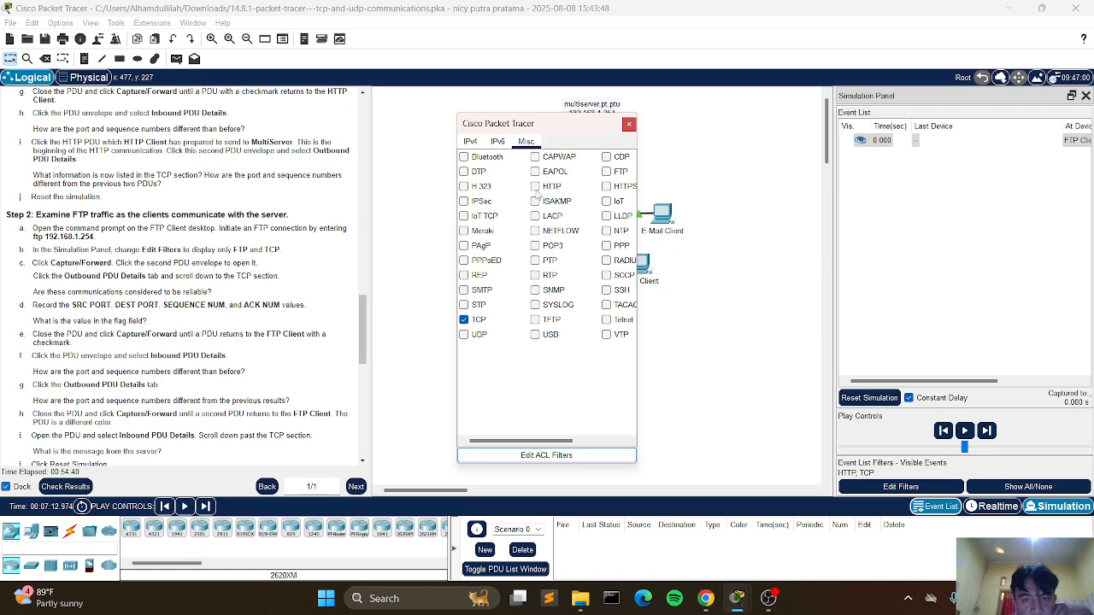
{"action": "left_click", "coordinate": [619, 171]}
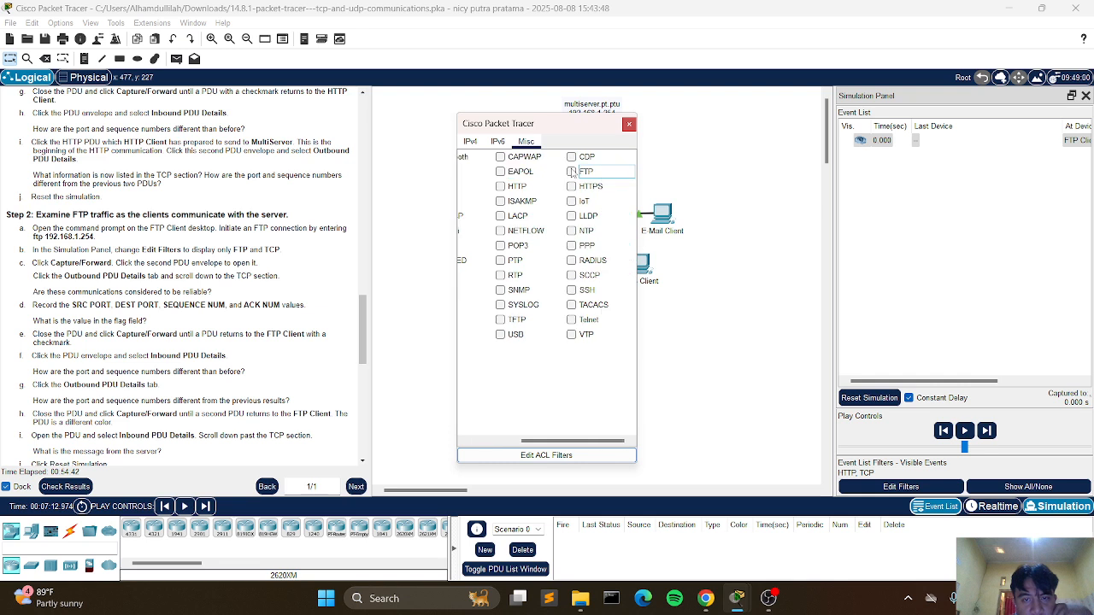
{"action": "left_click", "coordinate": [571, 171]}
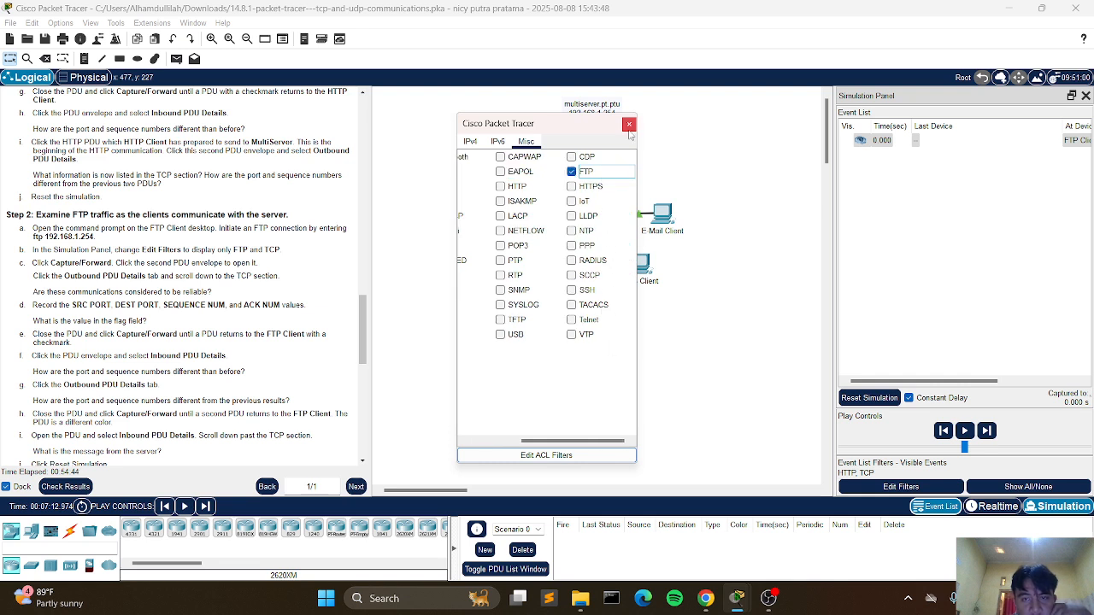
{"action": "left_click", "coordinate": [629, 124]}
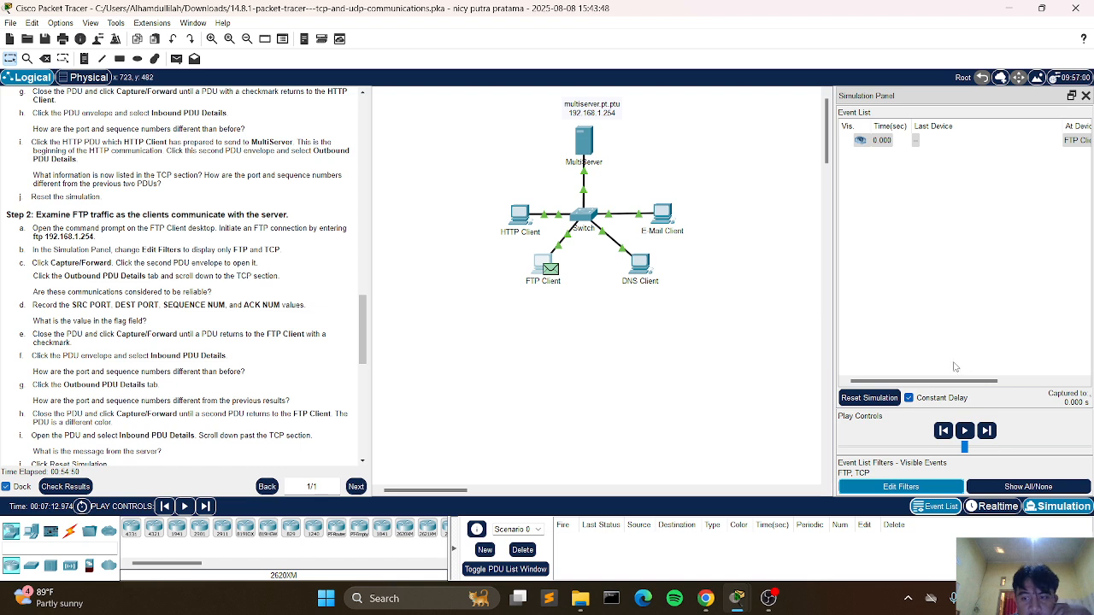
- Reset the simulation and initiate a new FTP connection from the FTP Client's command prompt with ftp 192.168.1.254
{"action": "left_click", "coordinate": [868, 398]}
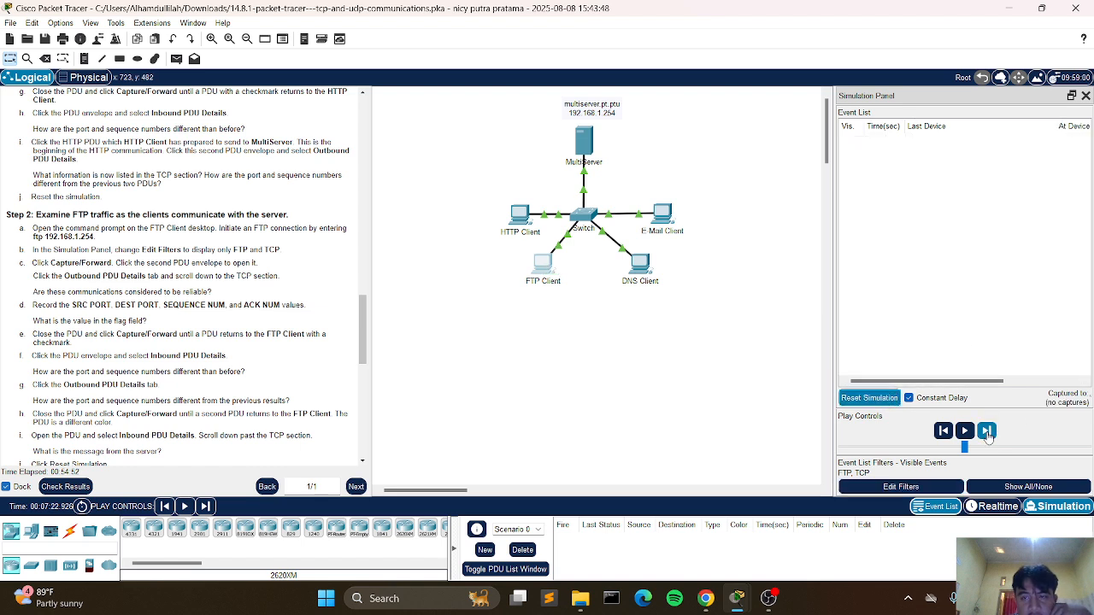
{"action": "left_click", "coordinate": [542, 267]}
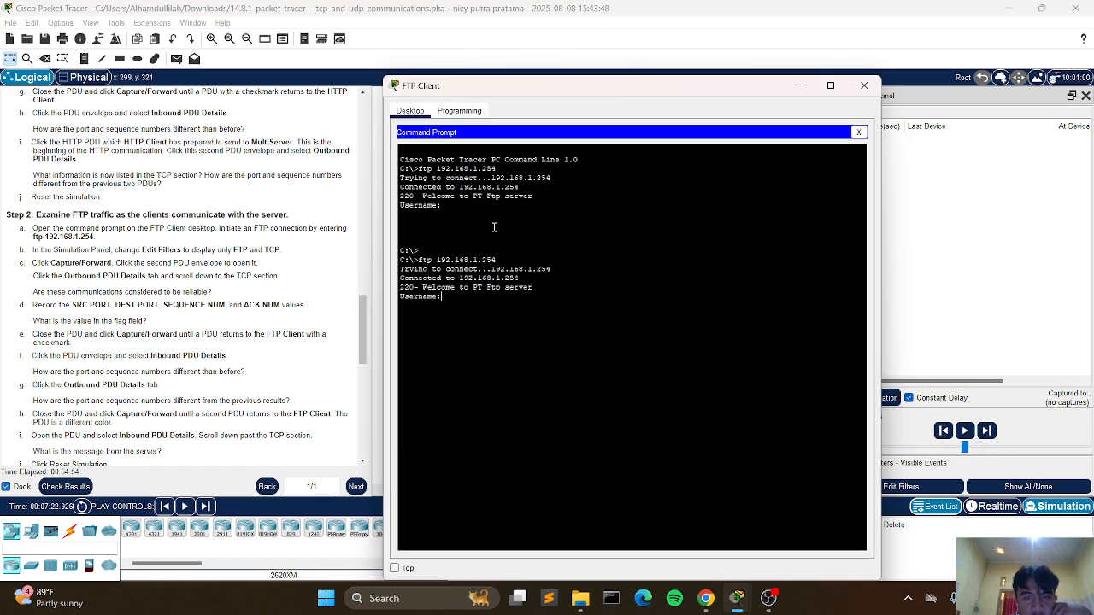
{"action": "key", "text": "Return"}
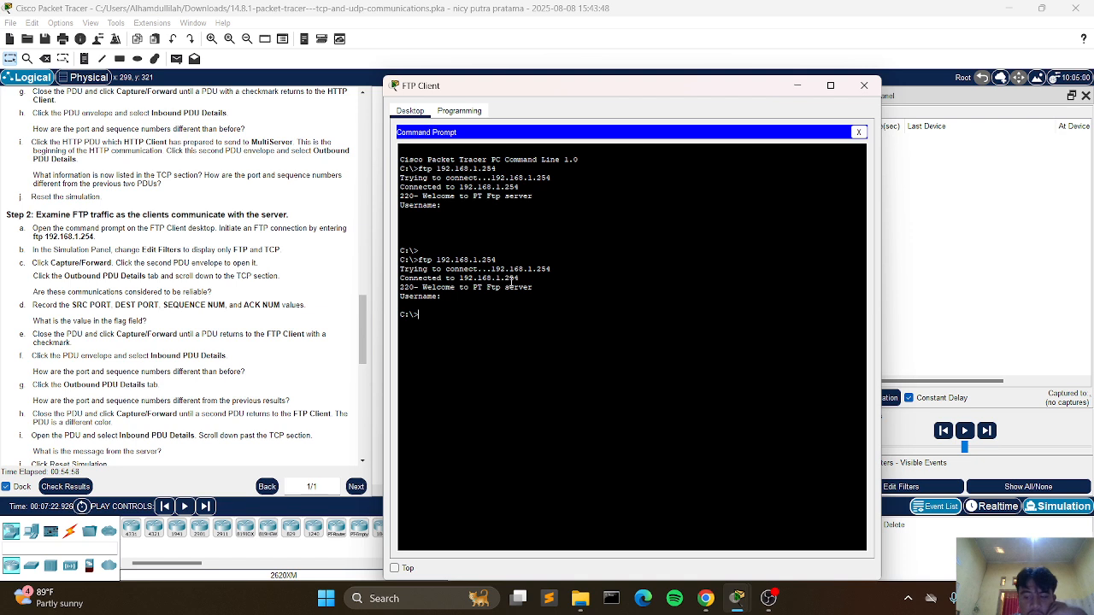
{"action": "key", "text": "Up"}
{"action": "key", "text": "Return"}
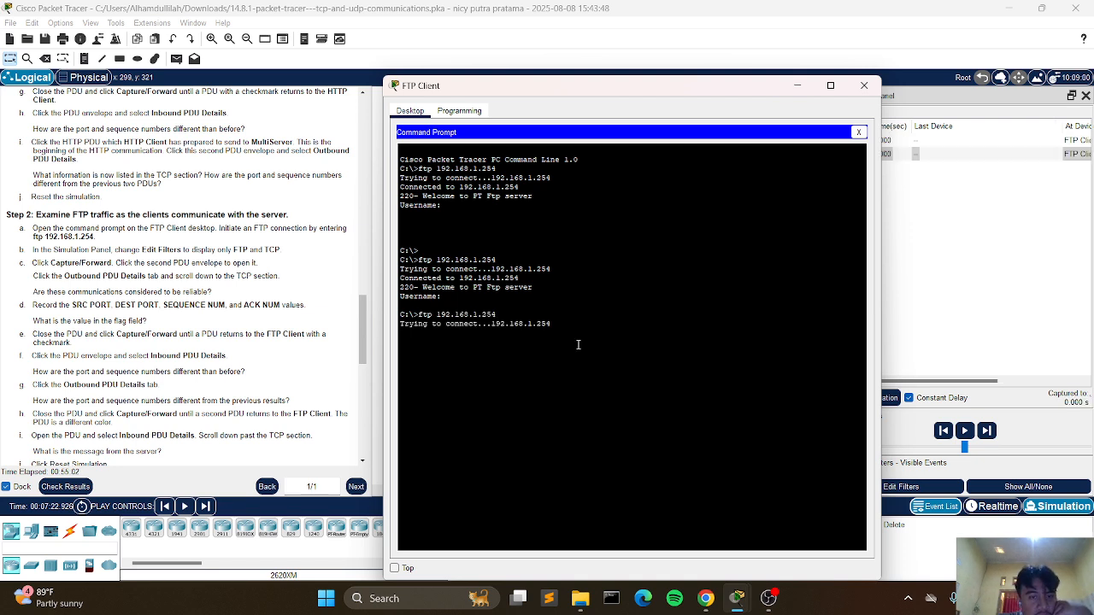
{"action": "left_click_drag", "start_coordinate": [749, 83], "coordinate": [633, 96]}
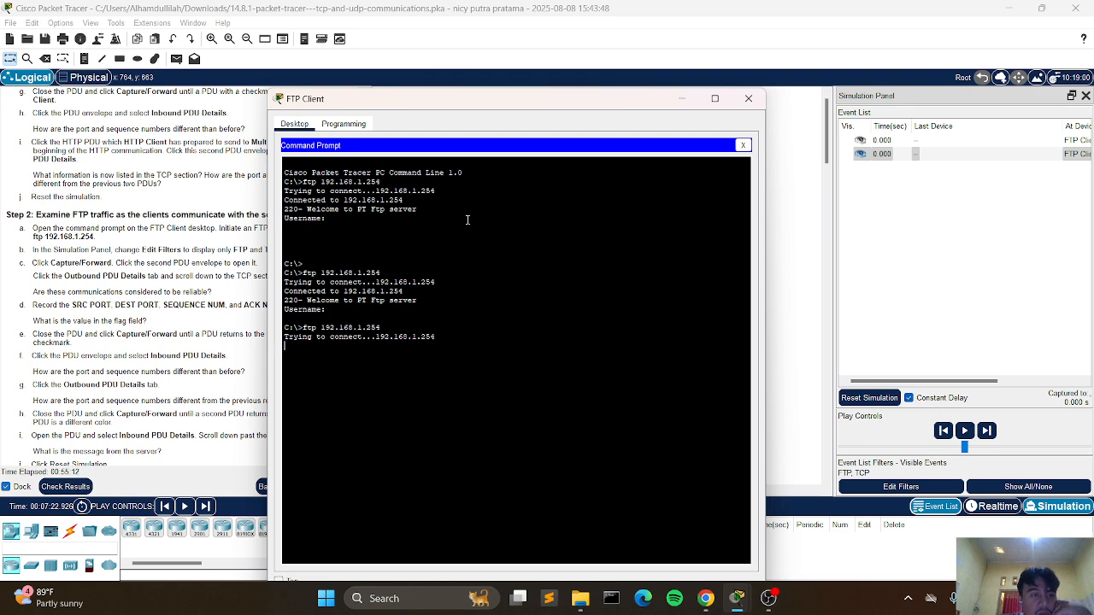
{"action": "left_click_drag", "start_coordinate": [495, 103], "coordinate": [582, 89]}
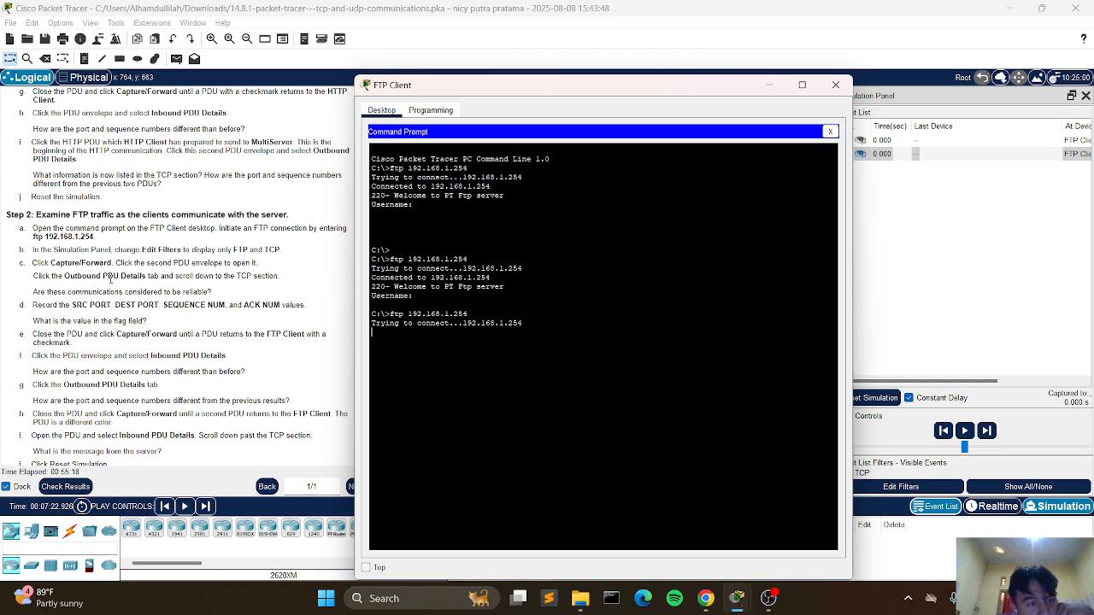
- Advance the simulation once with Capture/Forward and open the outbound PDU details of the last FTP Client event
{"action": "left_click", "coordinate": [986, 431]}
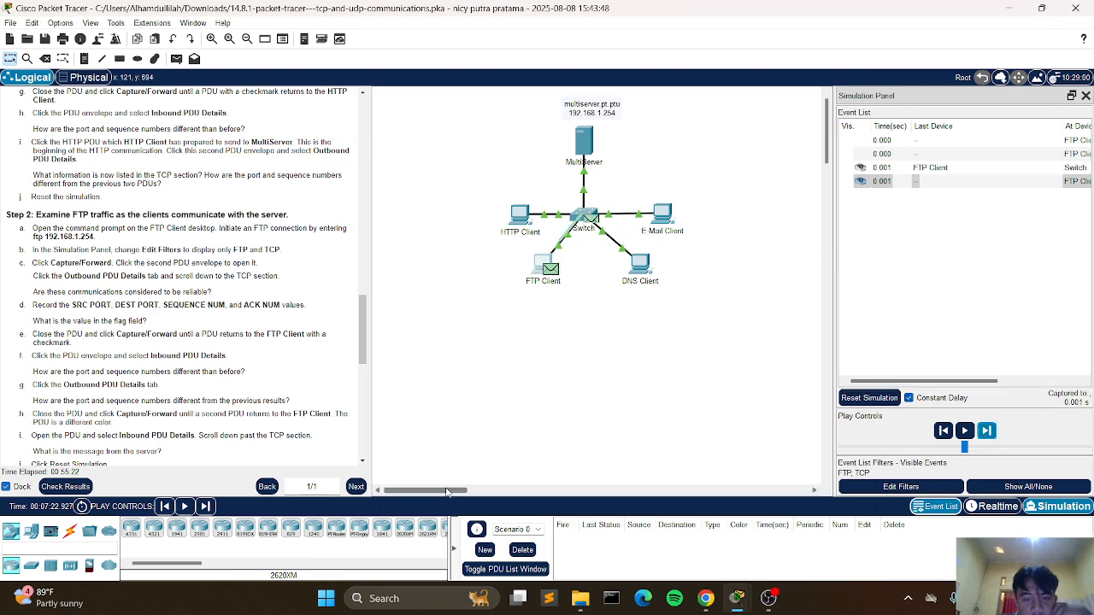
{"action": "left_click_drag", "start_coordinate": [451, 492], "coordinate": [642, 492]}
{"action": "left_click", "coordinate": [642, 494]}
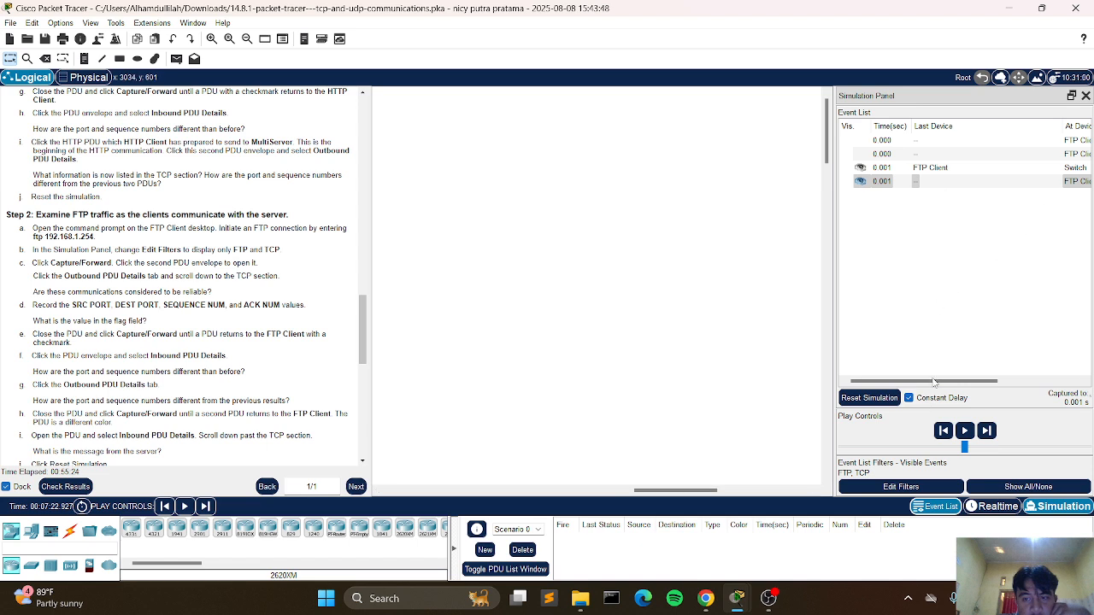
{"action": "left_click_drag", "start_coordinate": [971, 383], "coordinate": [1052, 381]}
{"action": "left_click", "coordinate": [1063, 182]}
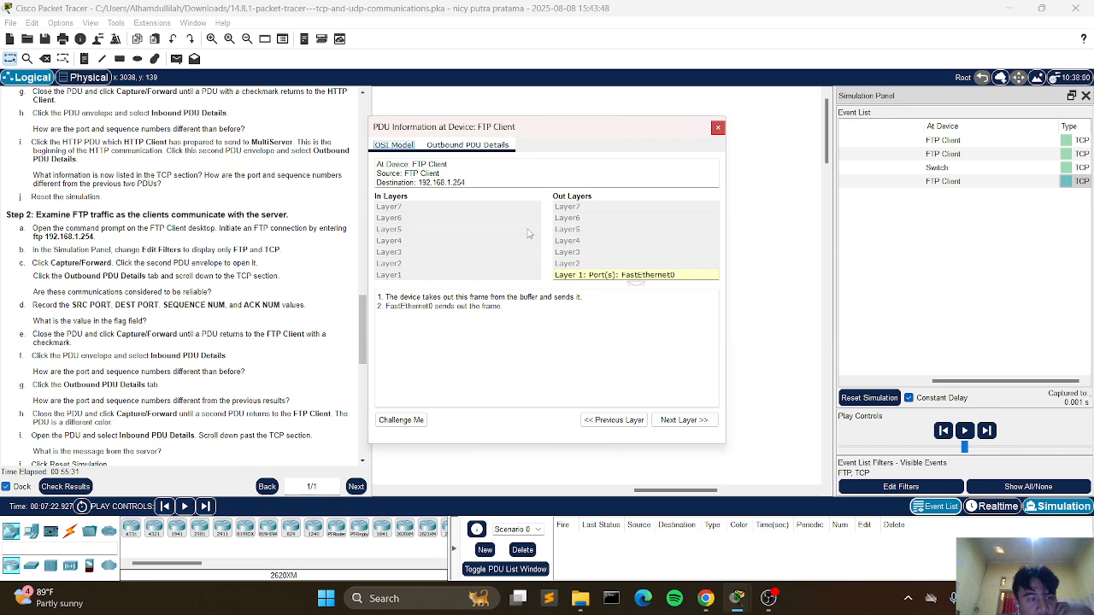
{"action": "left_click", "coordinate": [477, 147]}
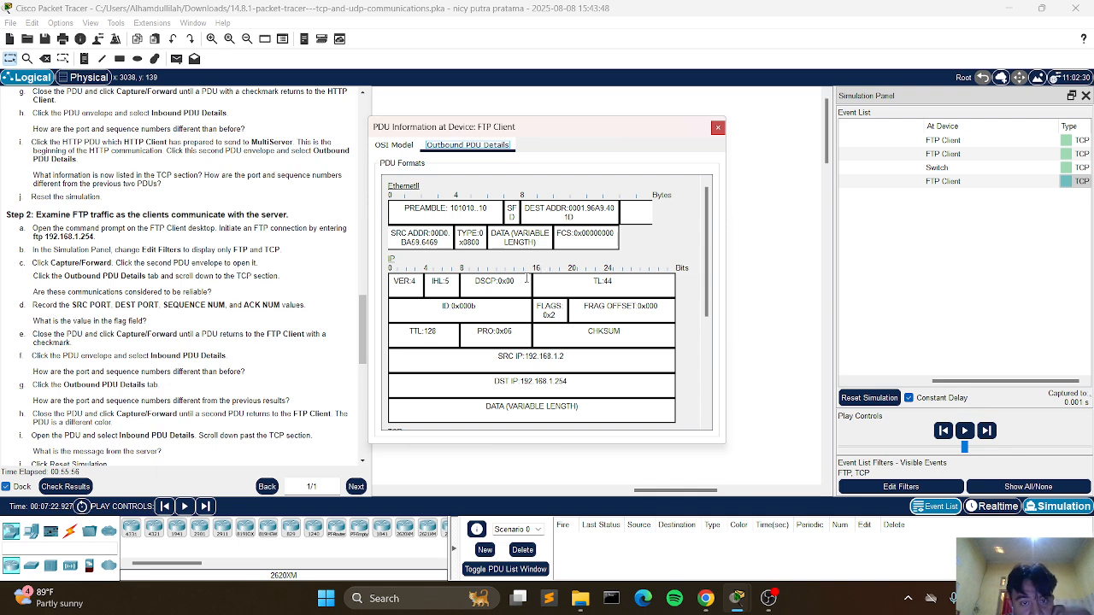
- Examine the ports, sequence number, acknowledgement number and flags in the TCP section of the FTP Client's outbound PDU
{"action": "scroll", "coordinate": [528, 296], "scroll_direction": "down", "scroll_amount": 3}
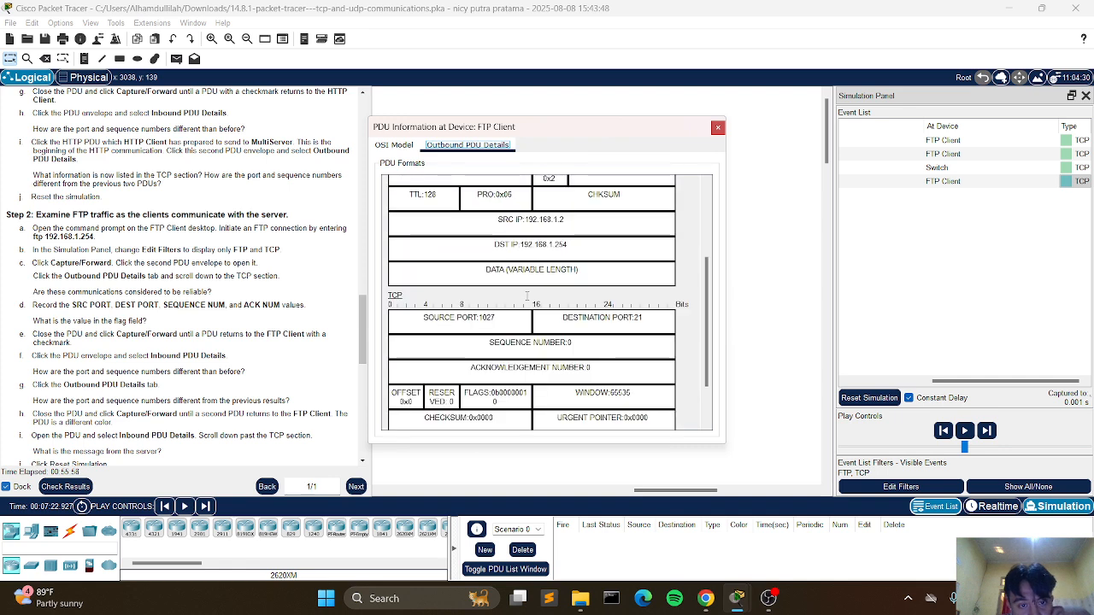
{"action": "scroll", "coordinate": [528, 296], "scroll_direction": "down", "scroll_amount": 2}
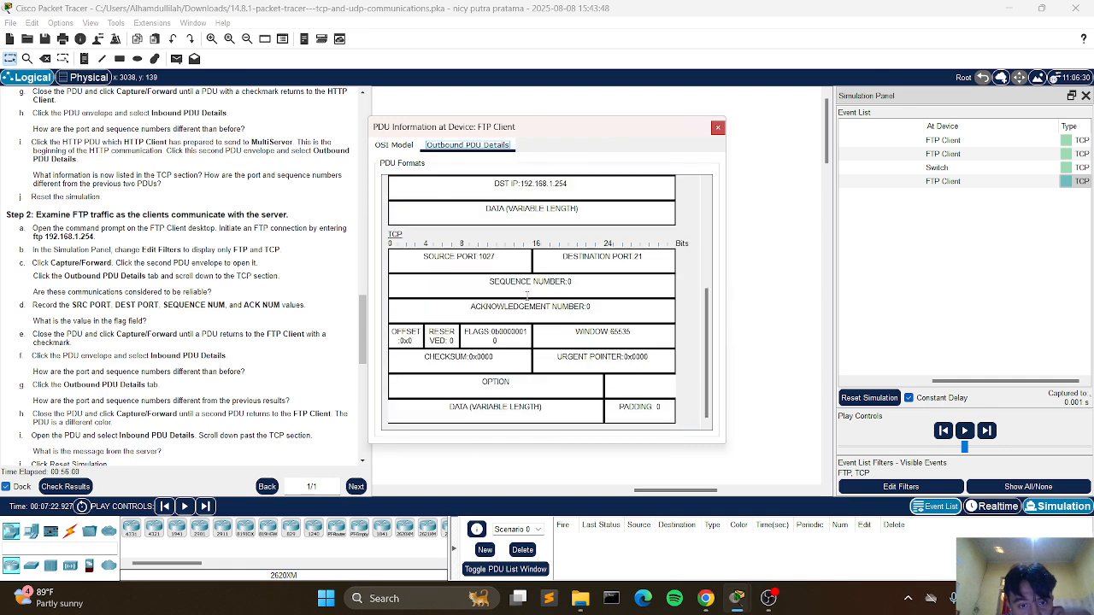
{"action": "scroll", "coordinate": [527, 296], "scroll_direction": "up", "scroll_amount": 1}
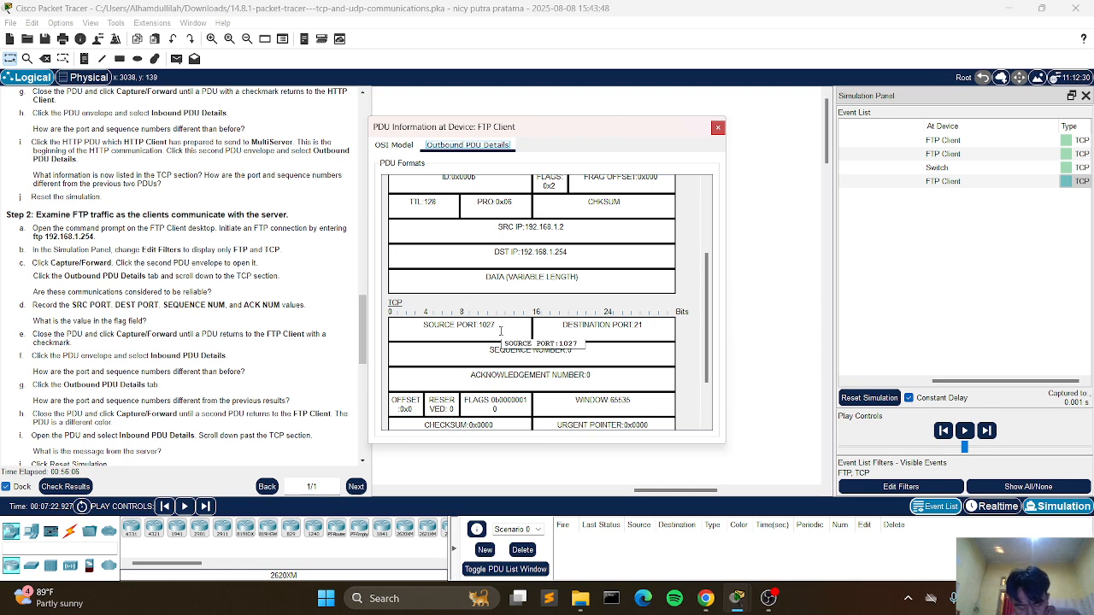
{"action": "scroll", "coordinate": [494, 315], "scroll_direction": "up", "scroll_amount": 2}
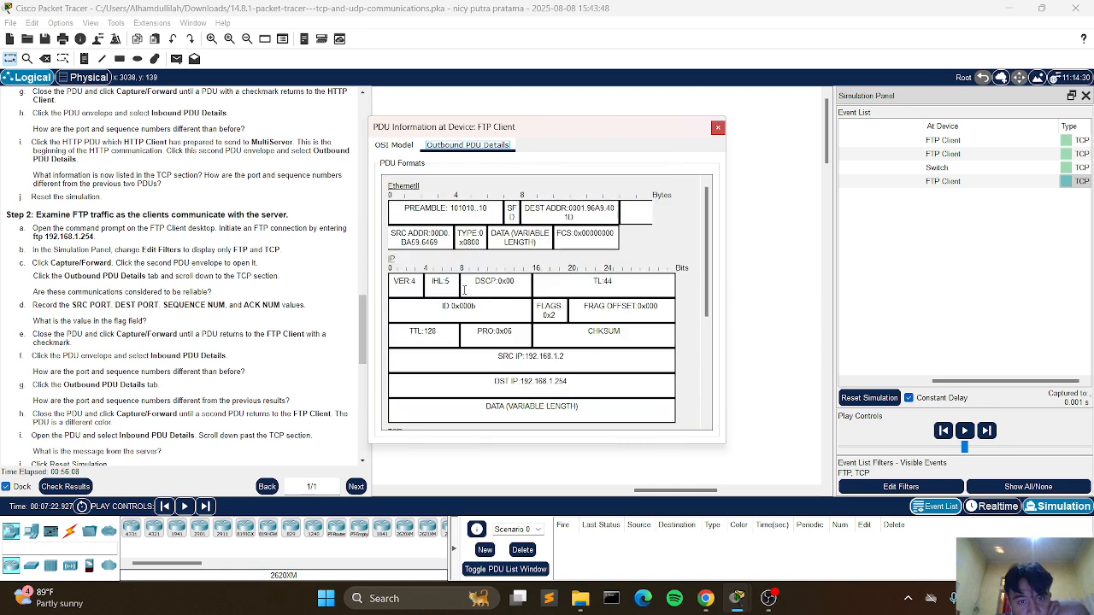
{"action": "scroll", "coordinate": [464, 291], "scroll_direction": "down", "scroll_amount": 3}
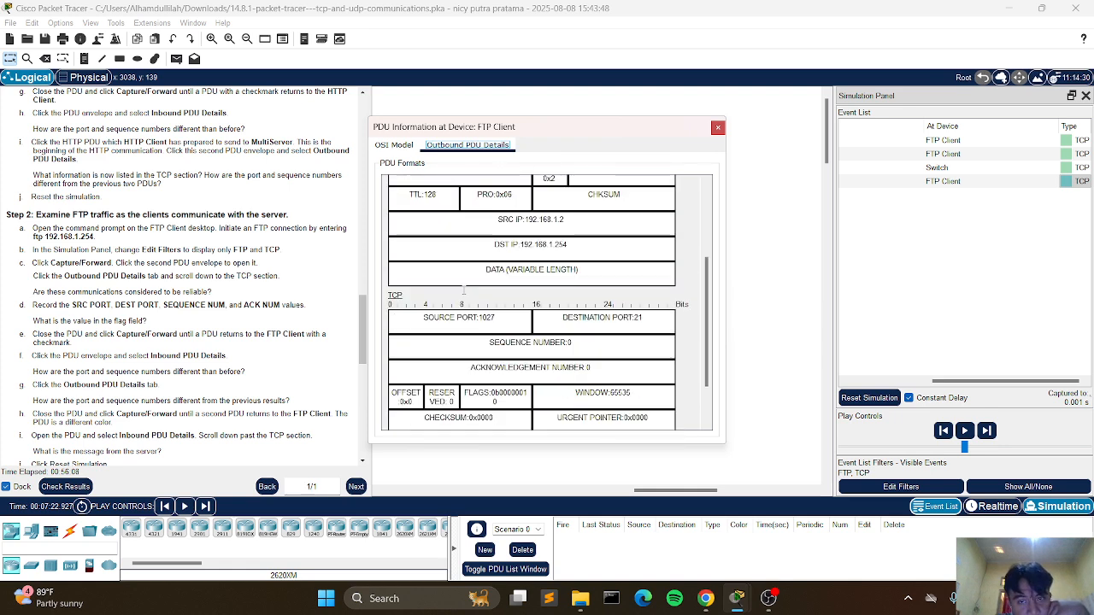
- Inspect the TCP section of the Switch event's outbound PDU details, then close the PDU information
{"action": "left_click", "coordinate": [1066, 168]}
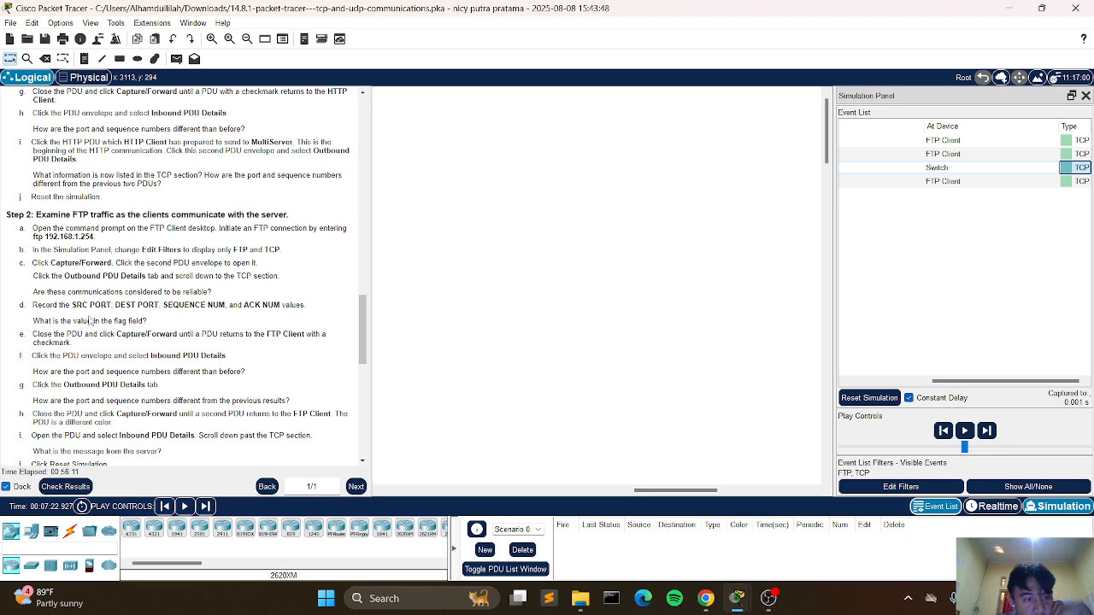
{"action": "left_click", "coordinate": [1066, 169]}
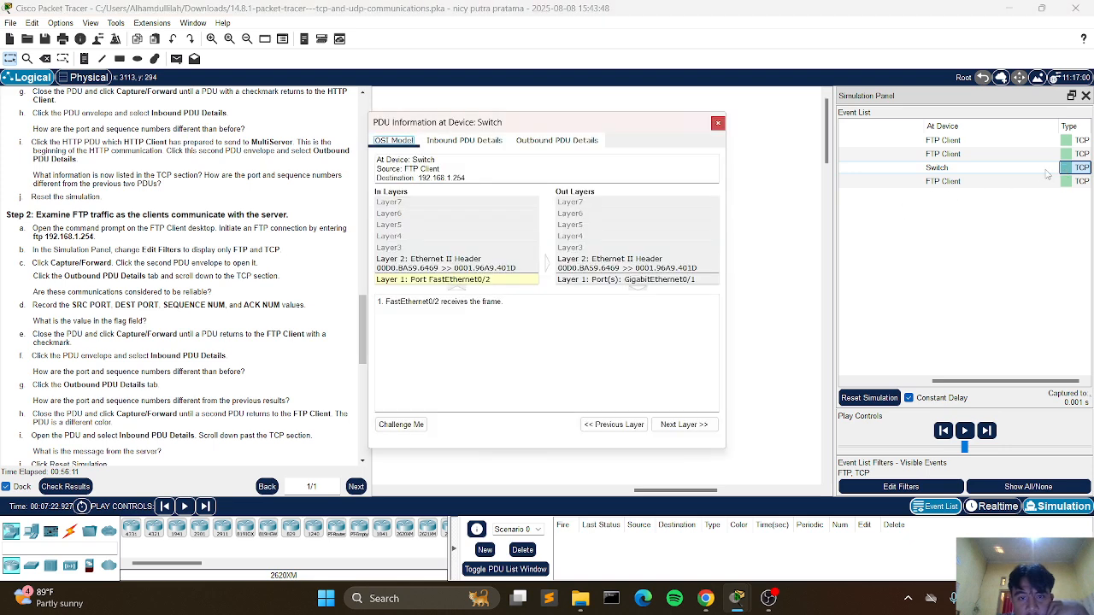
{"action": "left_click", "coordinate": [537, 141]}
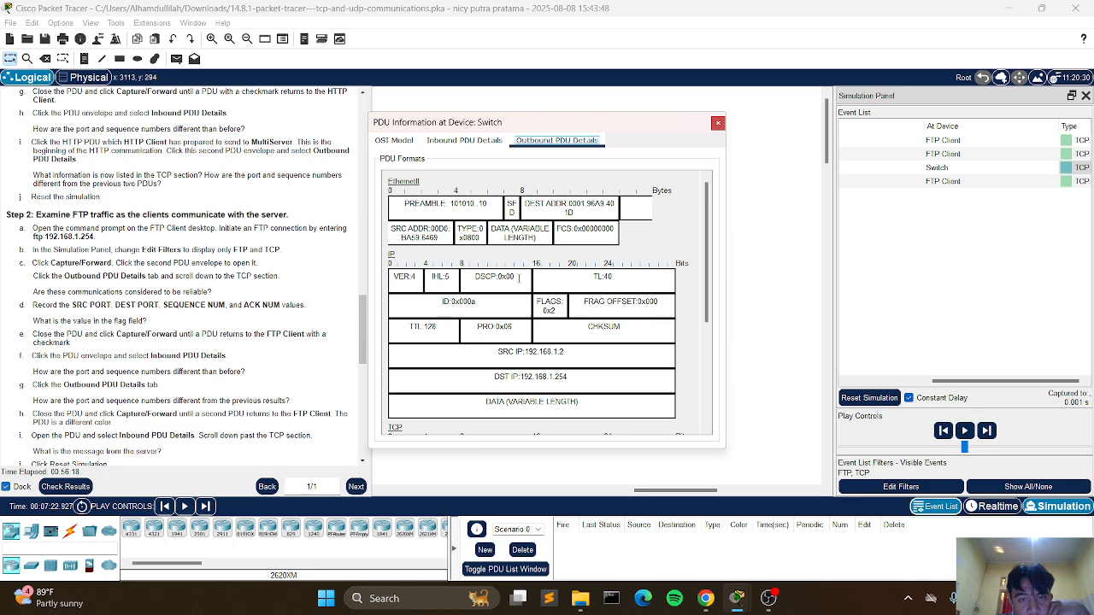
{"action": "scroll", "coordinate": [523, 281], "scroll_direction": "down", "scroll_amount": 5}
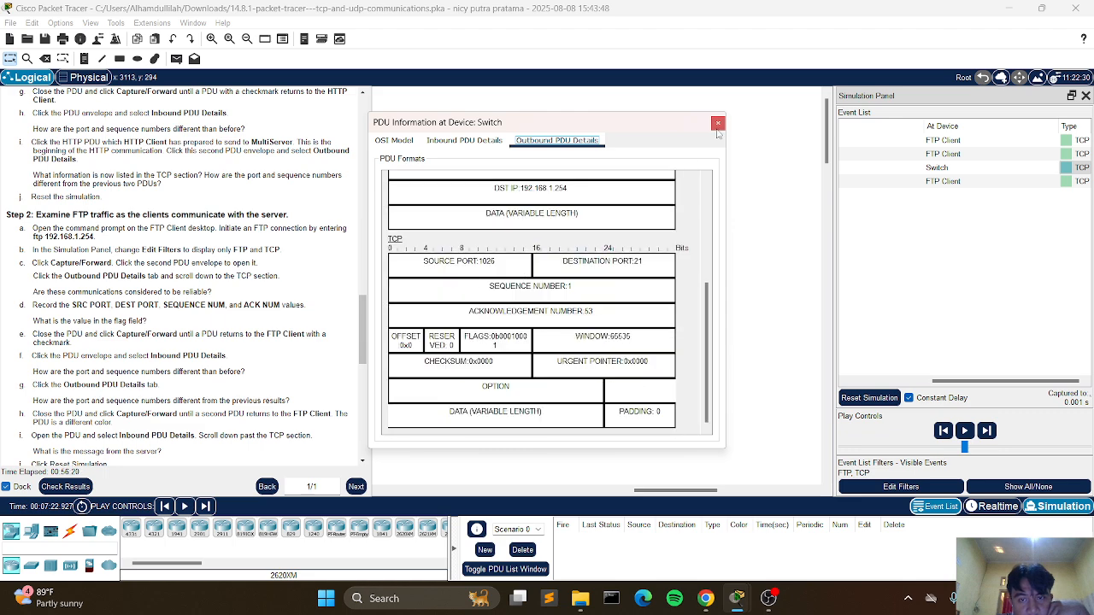
{"action": "left_click", "coordinate": [717, 124]}
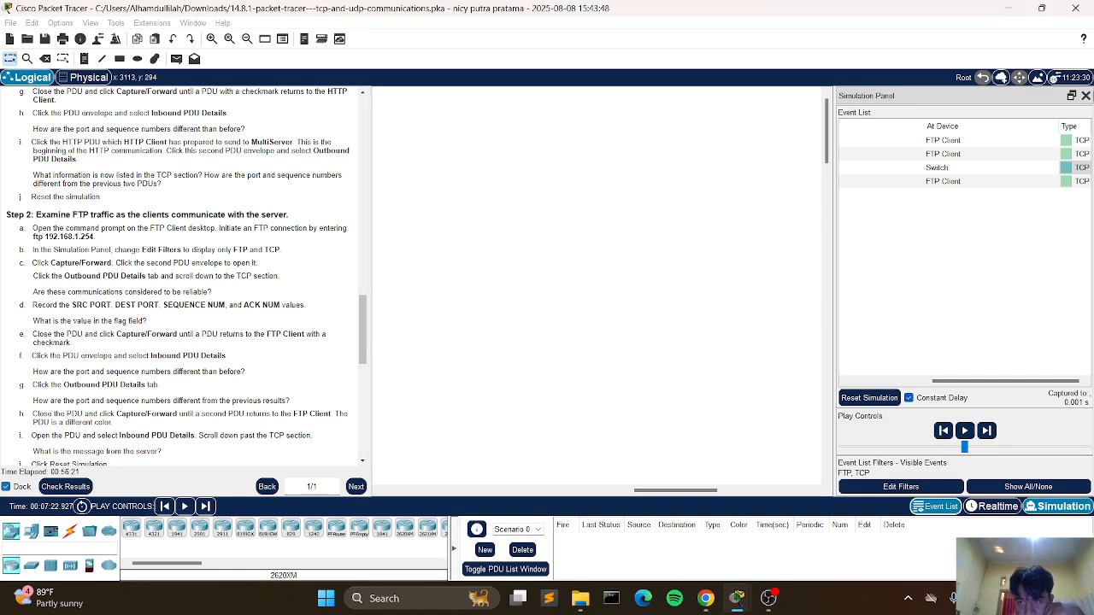
- Check the TCP section in the outbound PDU details of the second FTP Client event and close it
{"action": "left_click", "coordinate": [1068, 154]}
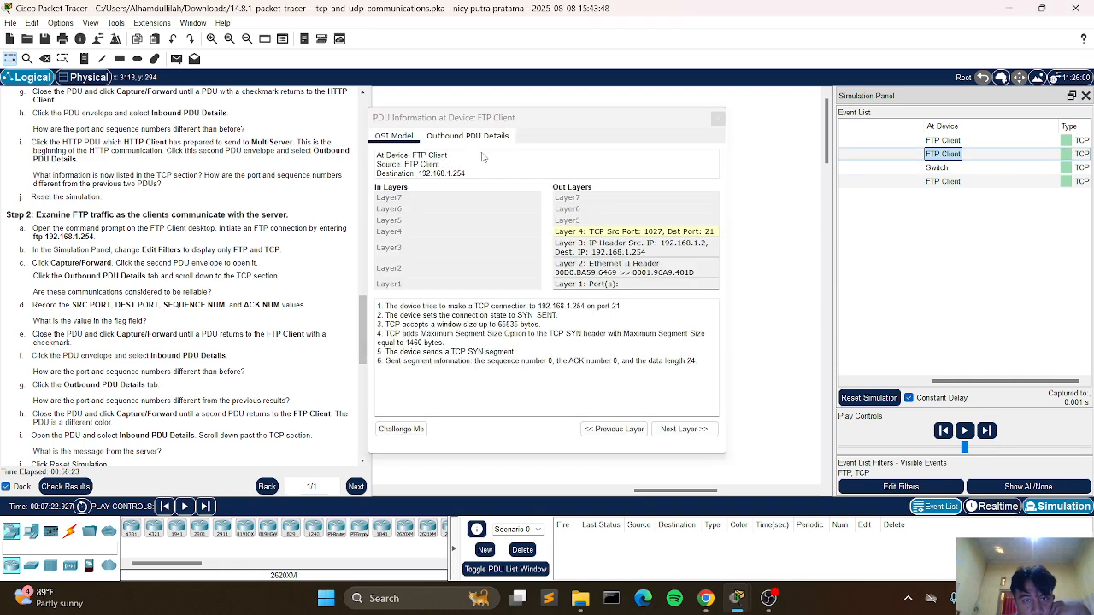
{"action": "key", "text": "Escape"}
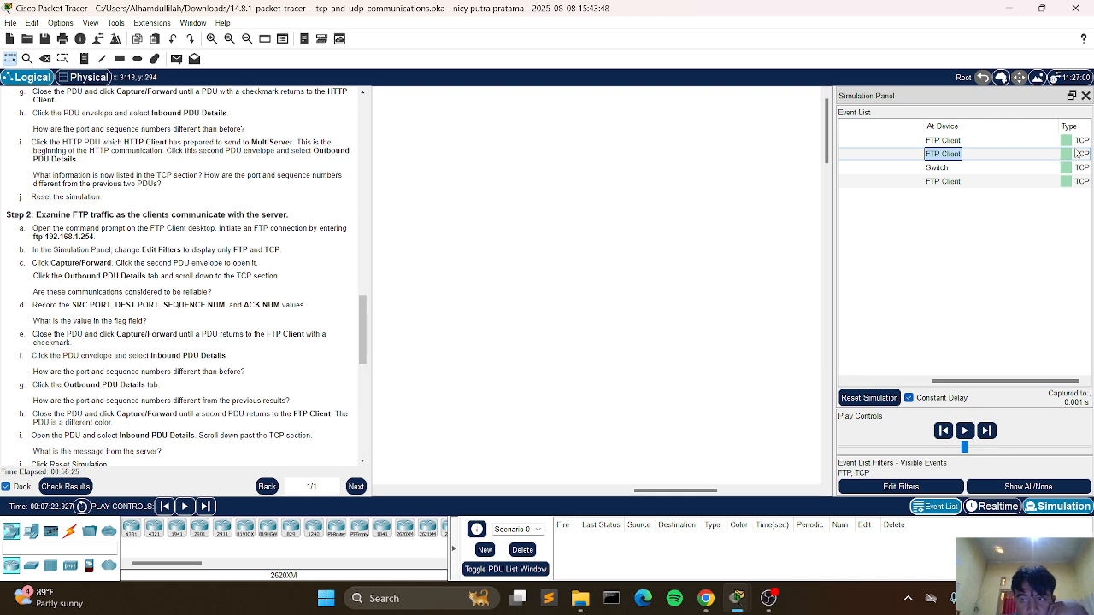
{"action": "left_click", "coordinate": [1078, 154]}
{"action": "left_click", "coordinate": [456, 139]}
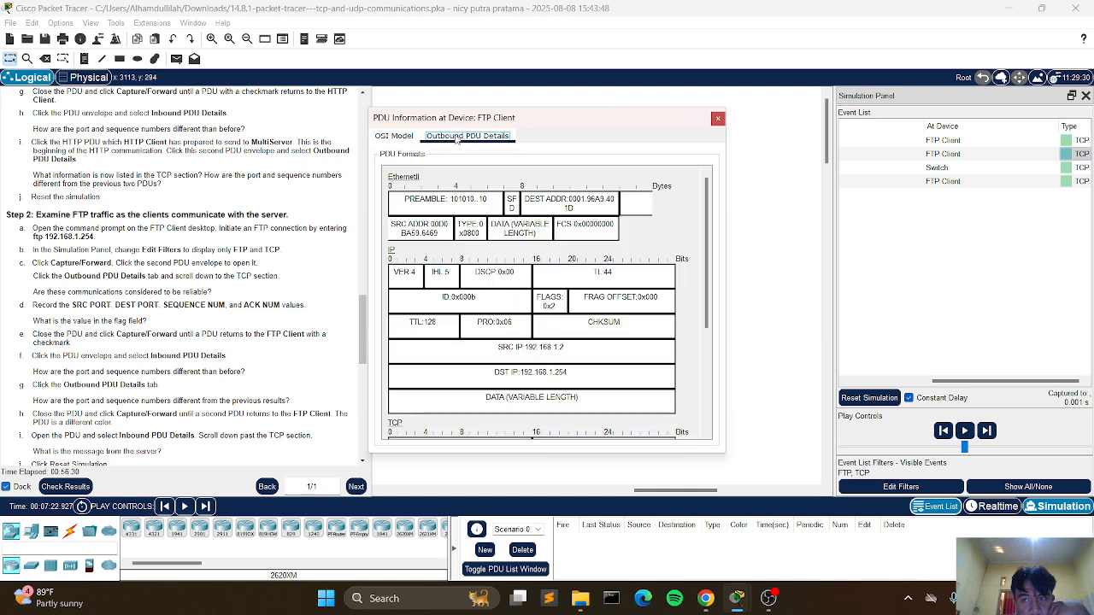
{"action": "scroll", "coordinate": [494, 255], "scroll_direction": "down", "scroll_amount": 5}
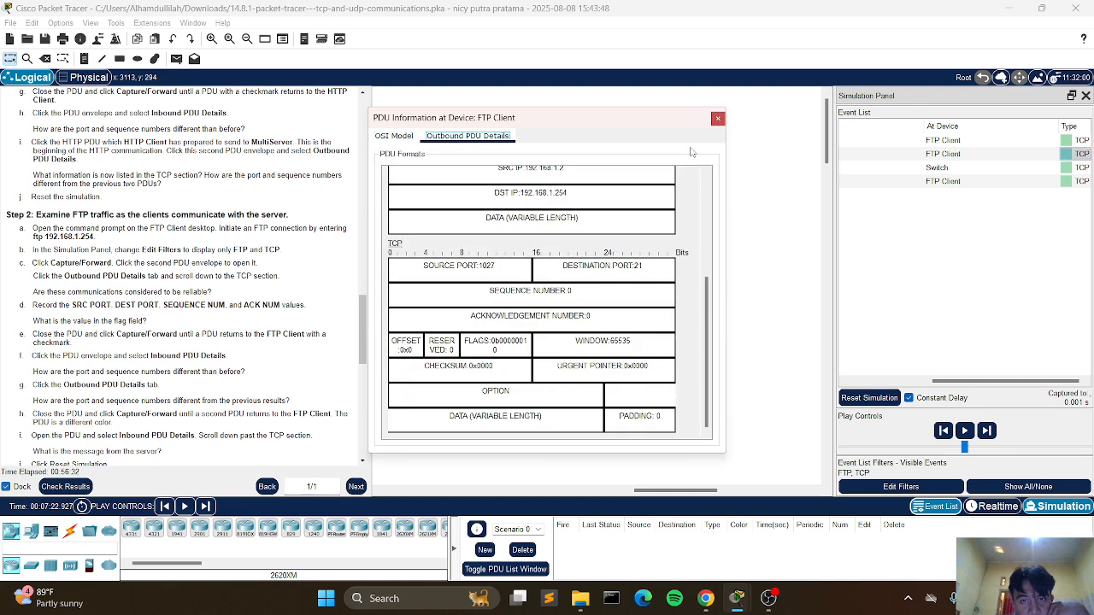
{"action": "left_click", "coordinate": [718, 118]}
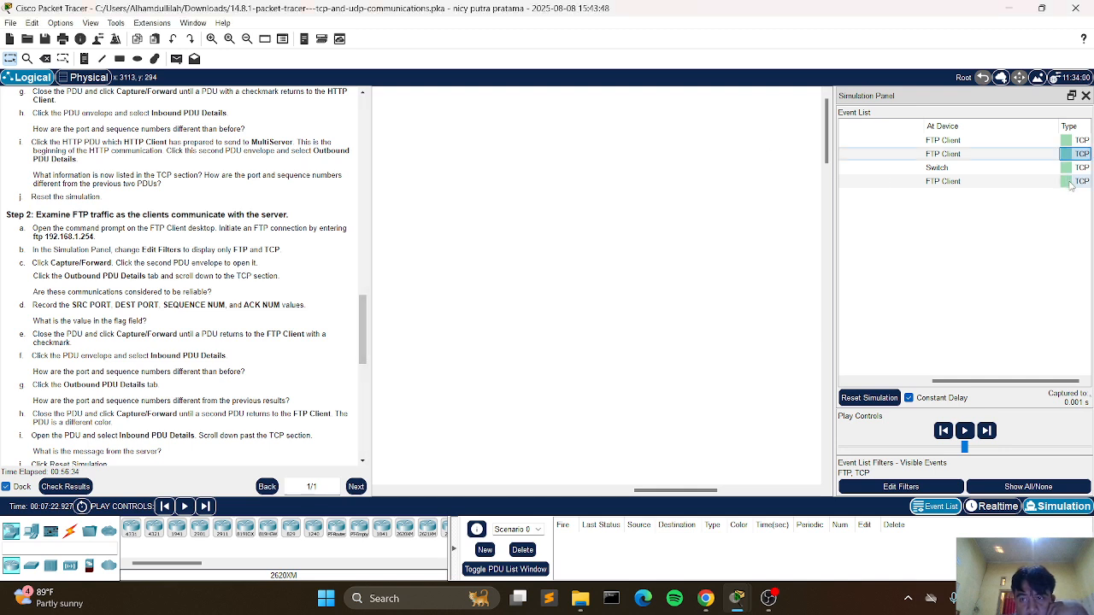
- Review the last FTP Client event's outbound TCP fields against the Step 2 questions, then close the PDU
{"action": "left_click", "coordinate": [1070, 182]}
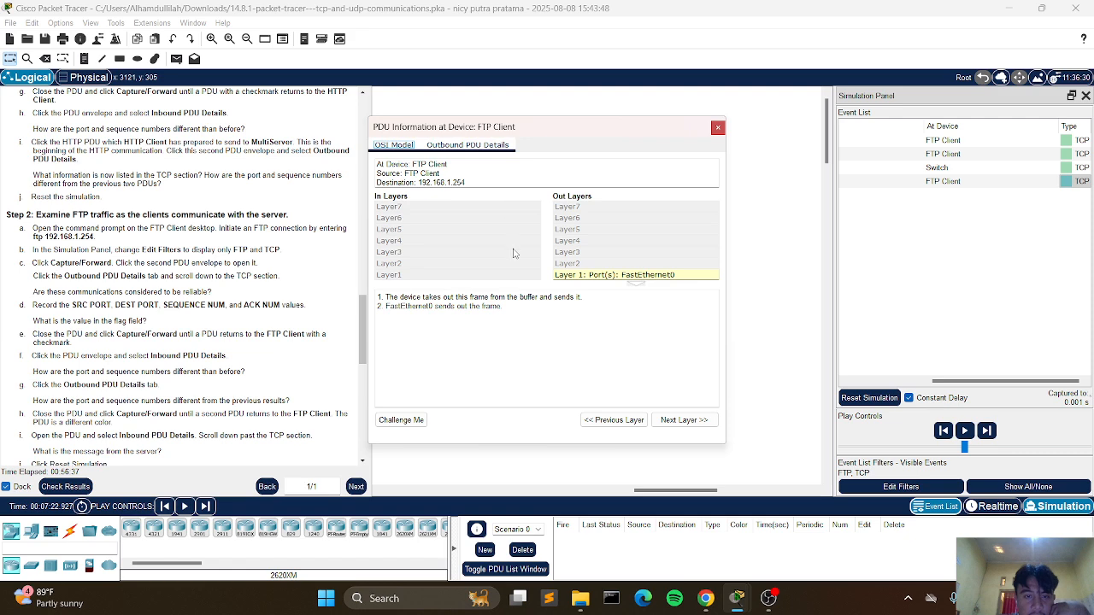
{"action": "scroll", "coordinate": [548, 305], "scroll_direction": "down", "scroll_amount": 5}
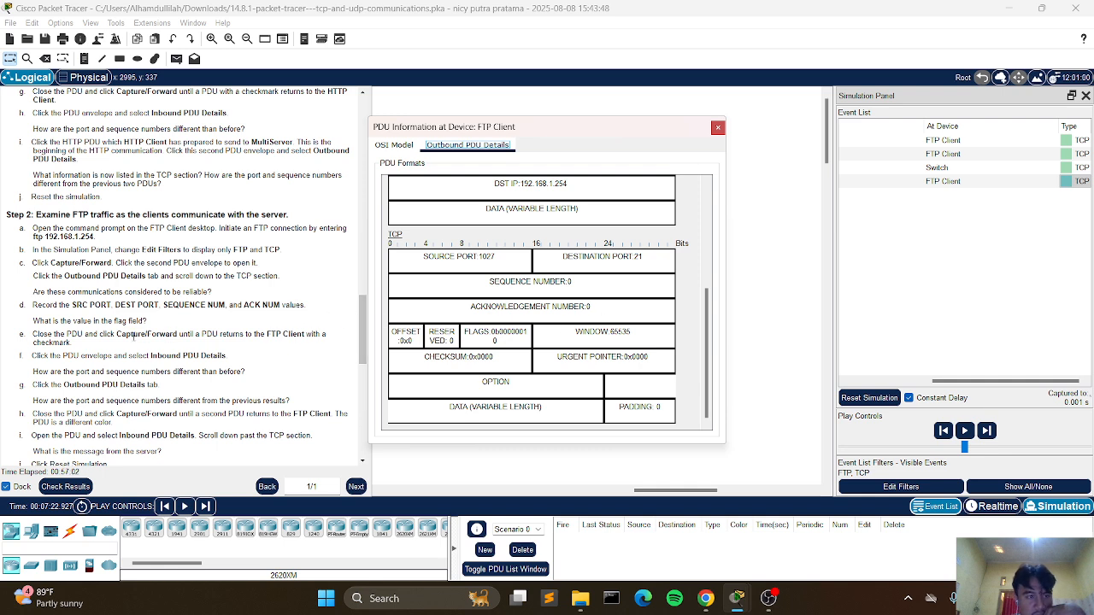
{"action": "scroll", "coordinate": [68, 345], "scroll_direction": "down", "scroll_amount": 2}
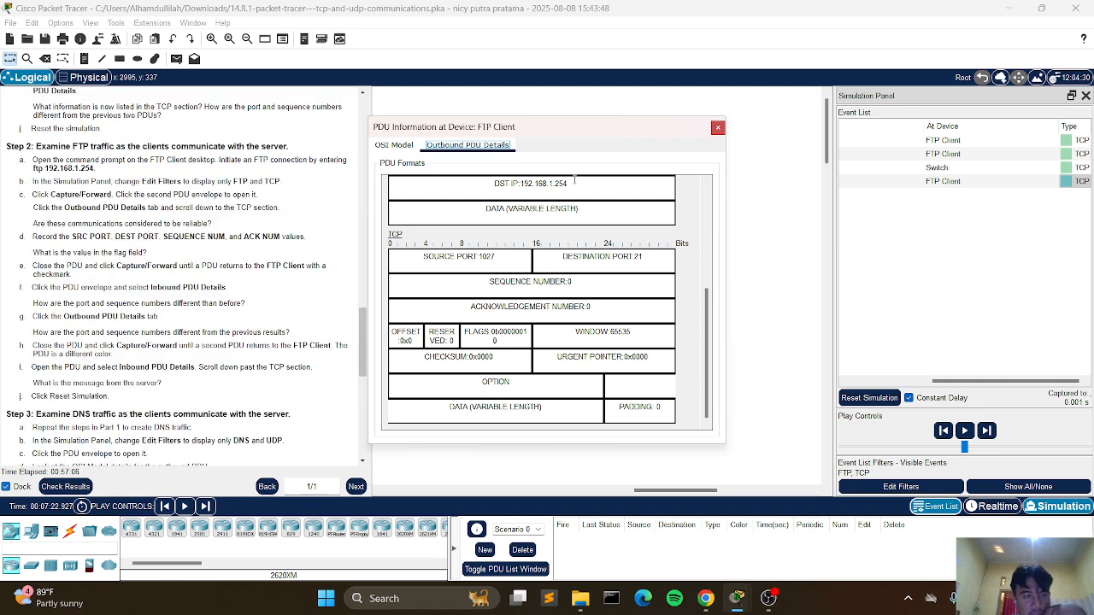
{"action": "left_click", "coordinate": [718, 127]}
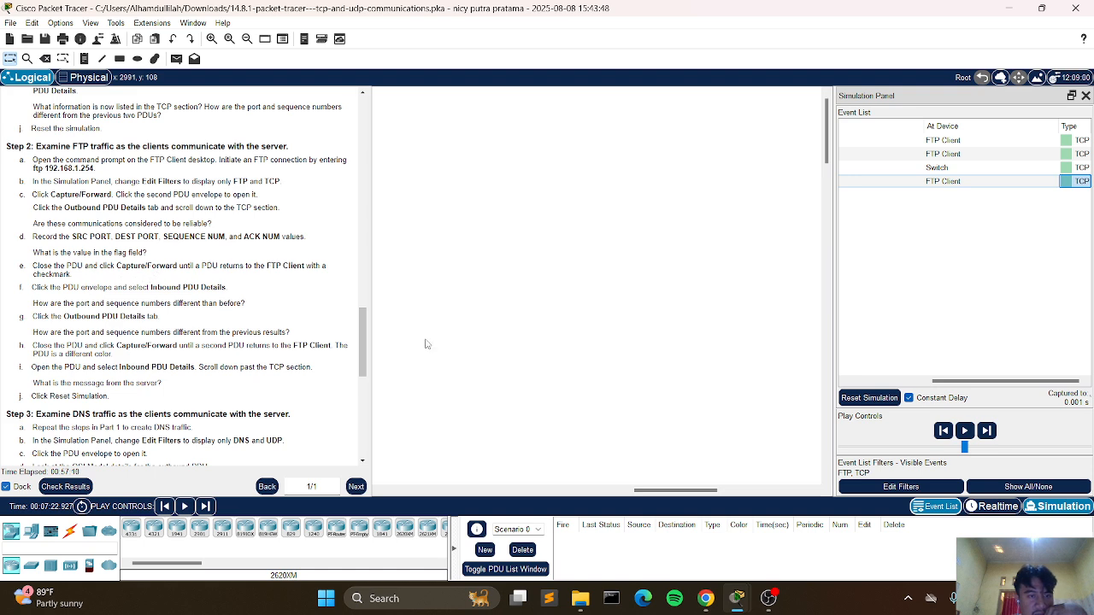
- Bring the network topology into view and advance the simulation with Capture/Forward until a PDU with a checkmark returns to the FTP Client
{"action": "left_click", "coordinate": [987, 431]}
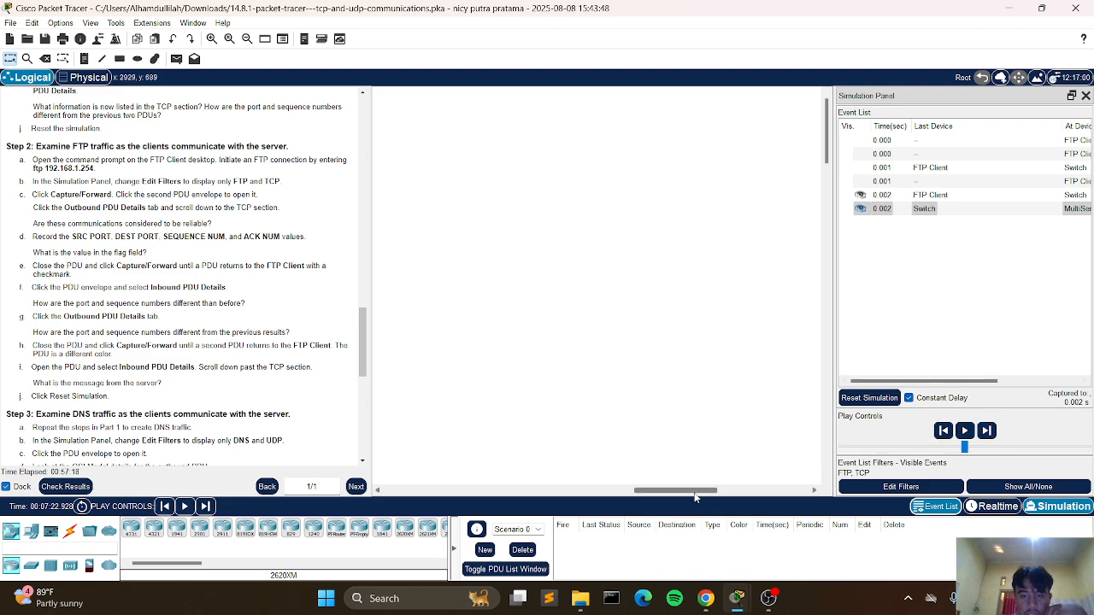
{"action": "left_click_drag", "start_coordinate": [712, 496], "coordinate": [459, 515]}
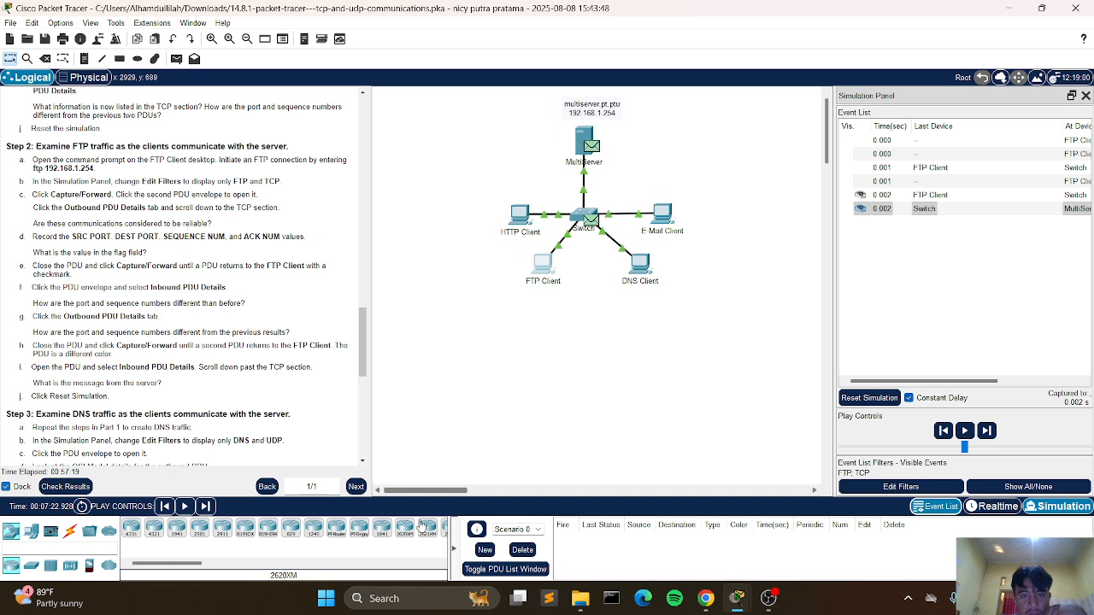
{"action": "left_click", "coordinate": [985, 432]}
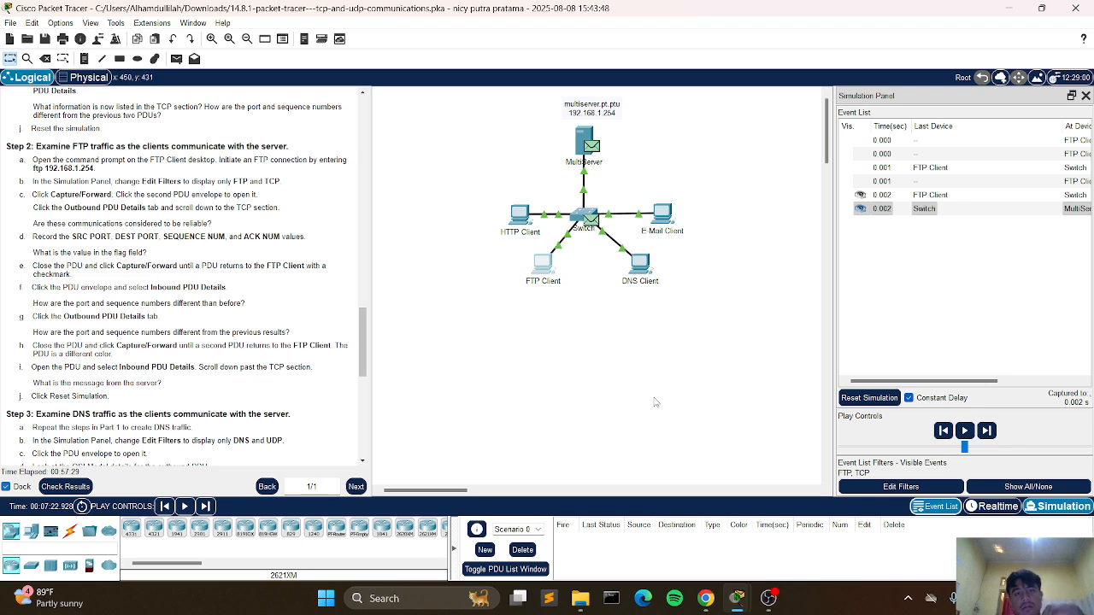
{"action": "left_click", "coordinate": [988, 431]}
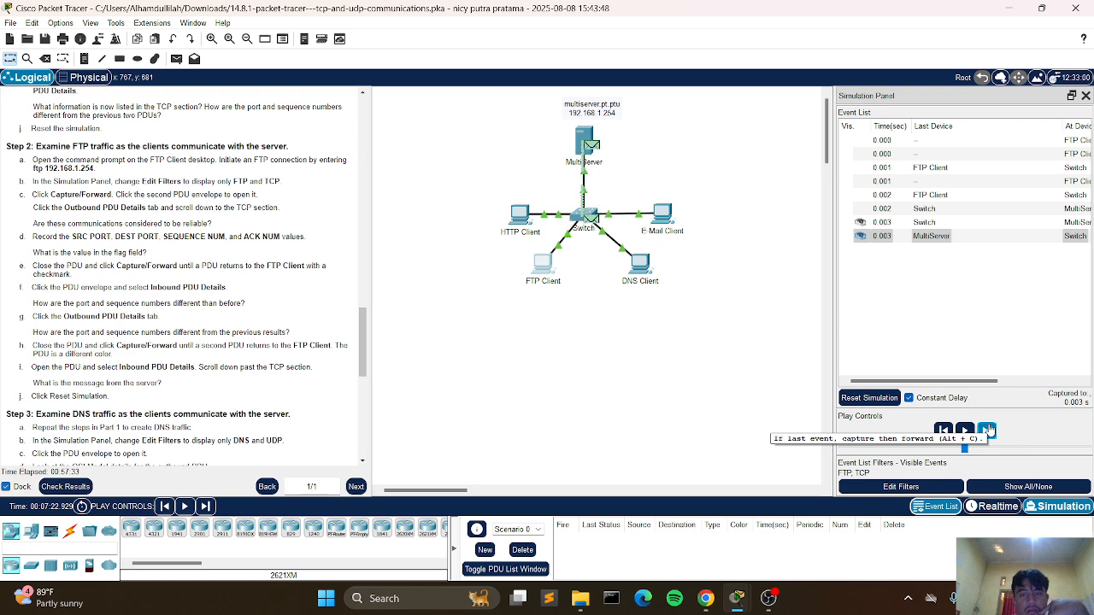
{"action": "left_click", "coordinate": [988, 432]}
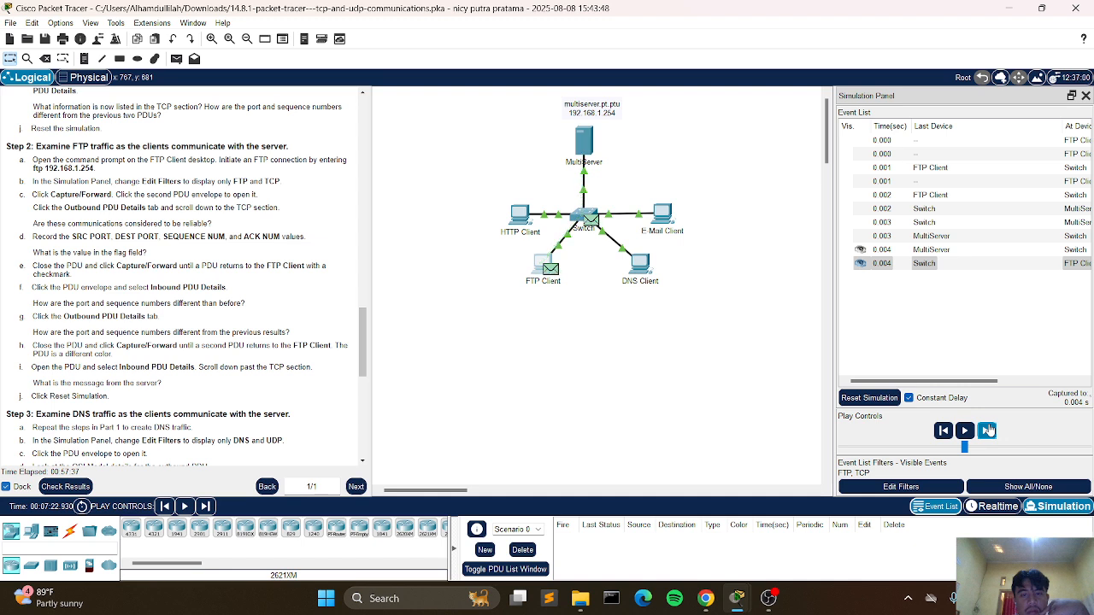
{"action": "left_click", "coordinate": [989, 432]}
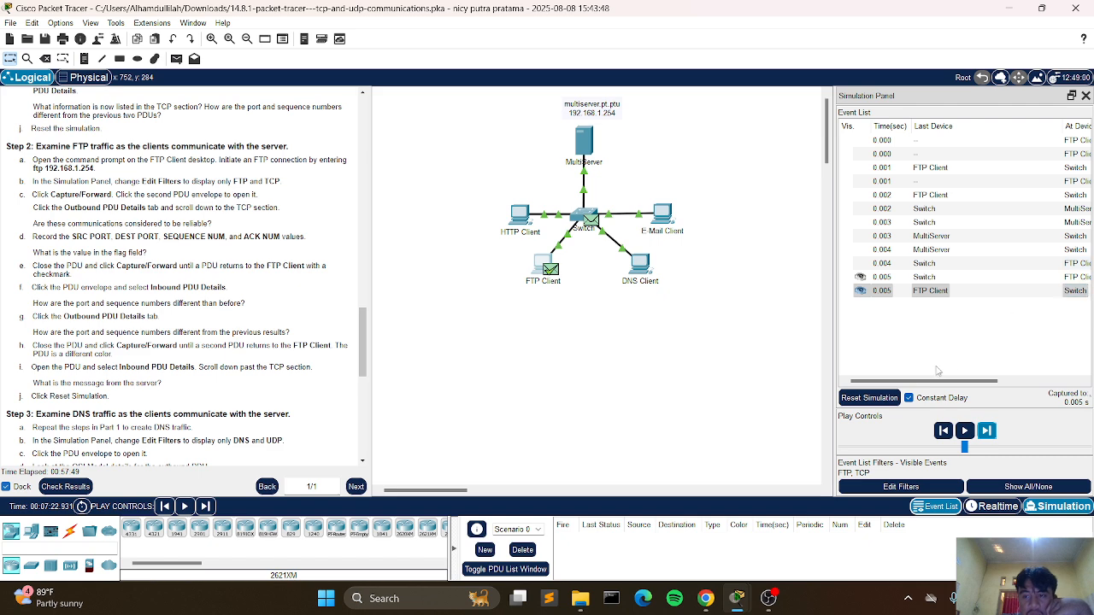
- Open the latest Switch event's PDU and examine the TCP section of its inbound PDU details
{"action": "left_click", "coordinate": [1076, 291]}
{"action": "left_click", "coordinate": [1073, 292]}
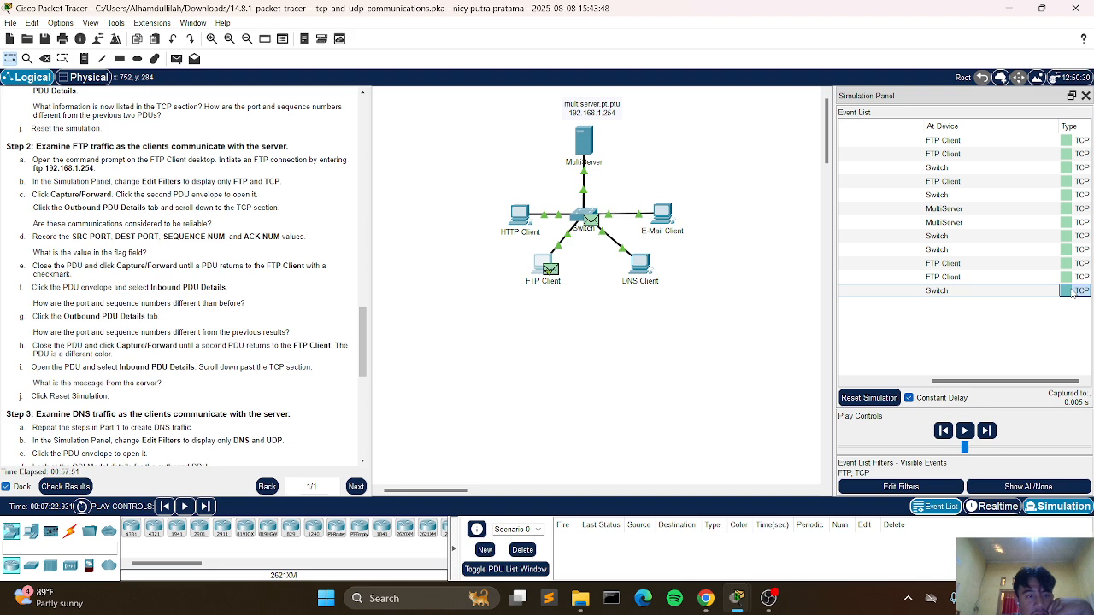
{"action": "left_click", "coordinate": [1073, 292]}
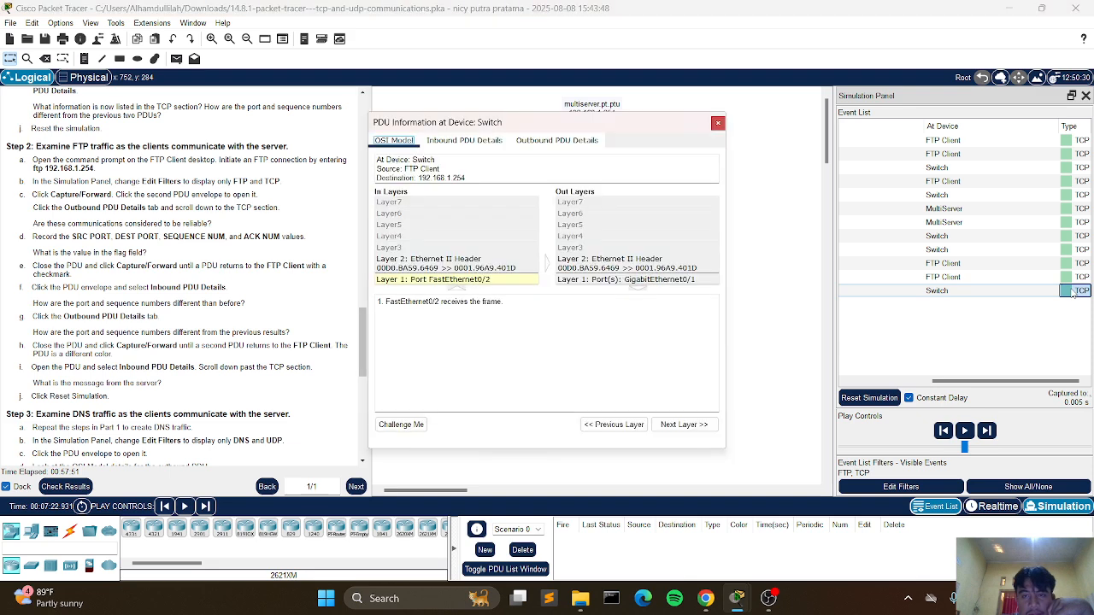
{"action": "left_click", "coordinate": [454, 143]}
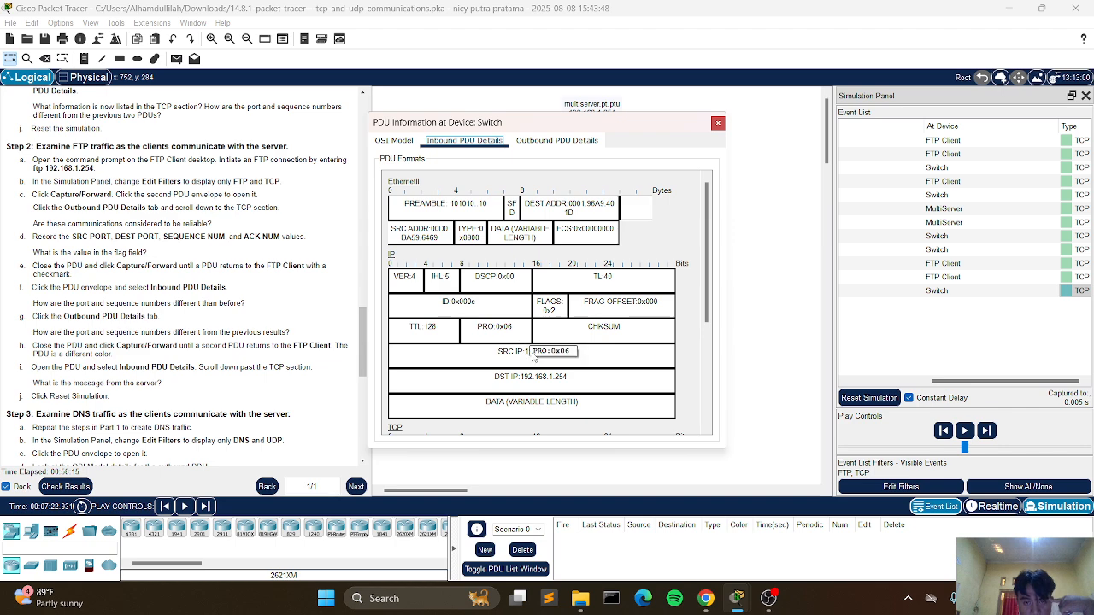
{"action": "scroll", "coordinate": [530, 349], "scroll_direction": "down", "scroll_amount": 5}
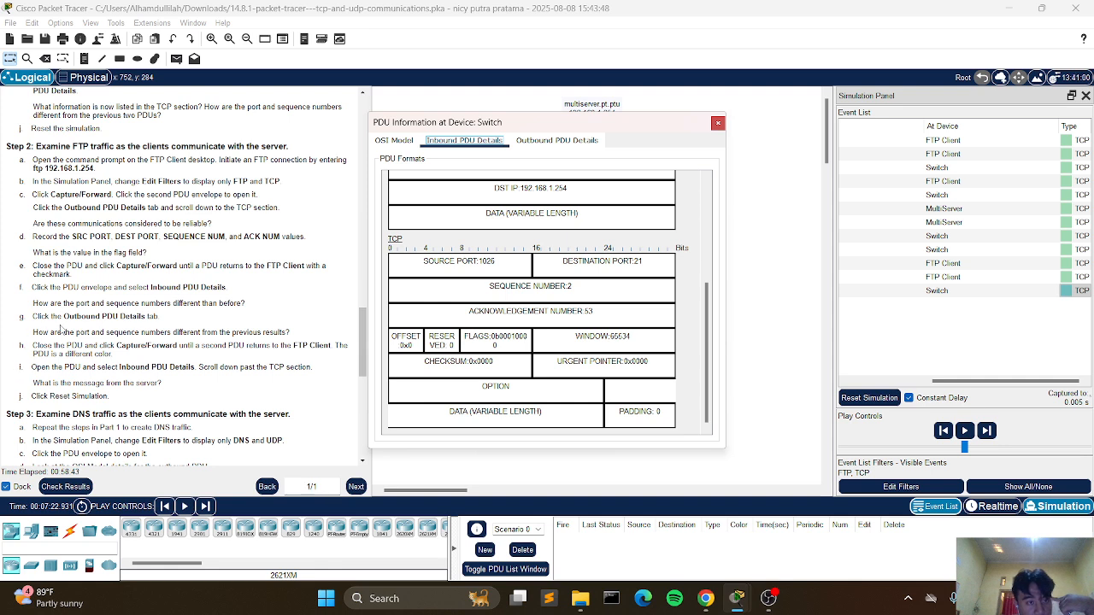
- Compare the port and sequence numbers between the outbound and inbound PDU details of the latest Switch event
{"action": "left_click", "coordinate": [526, 139]}
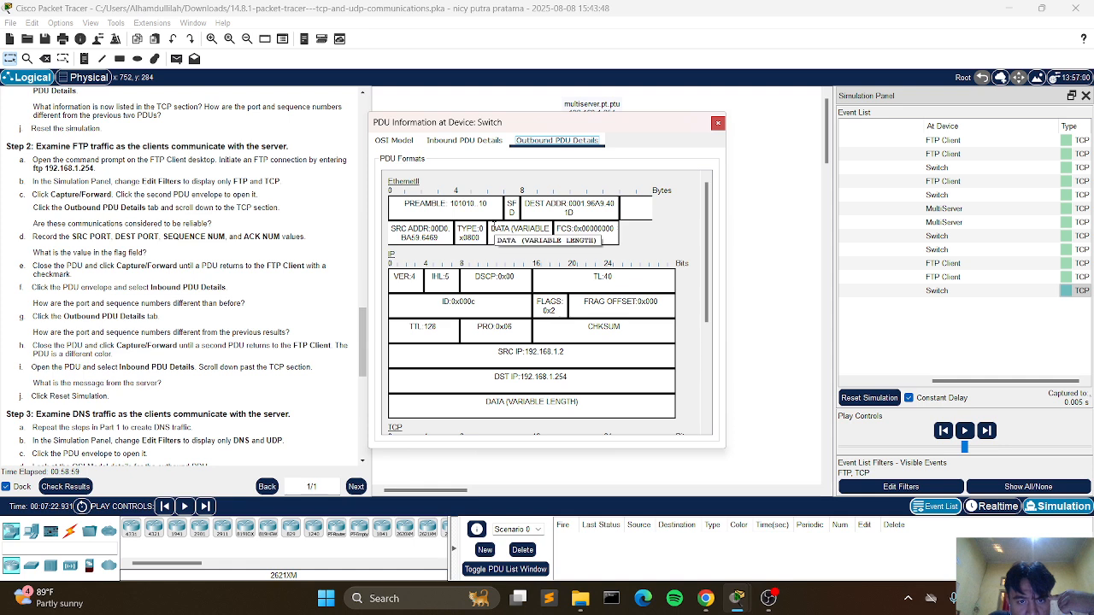
{"action": "scroll", "coordinate": [493, 225], "scroll_direction": "down", "scroll_amount": 2}
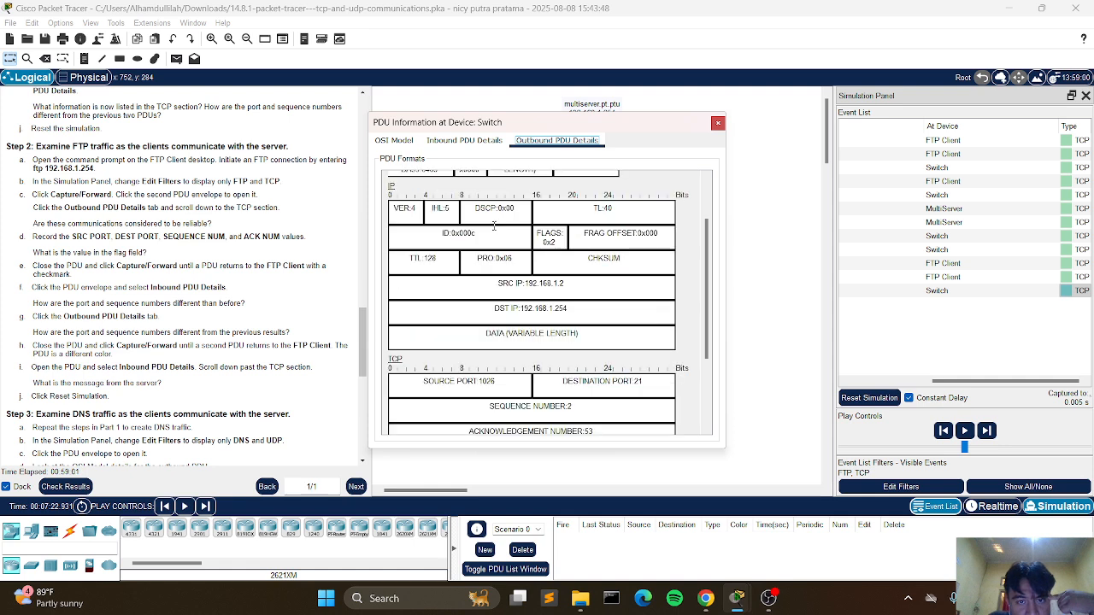
{"action": "scroll", "coordinate": [493, 224], "scroll_direction": "down", "scroll_amount": 2}
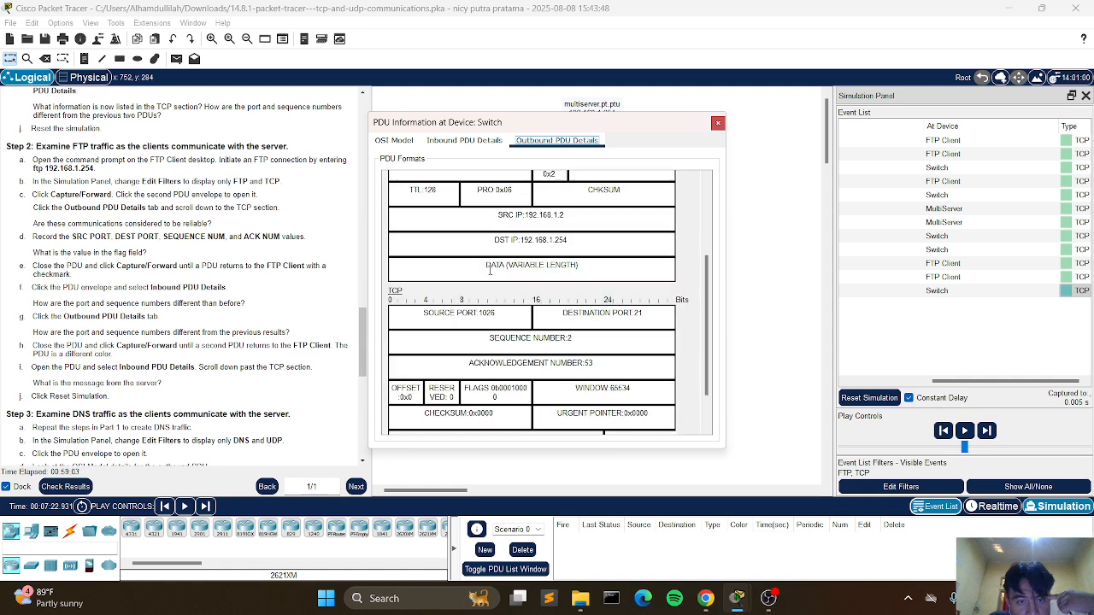
{"action": "left_click", "coordinate": [464, 140]}
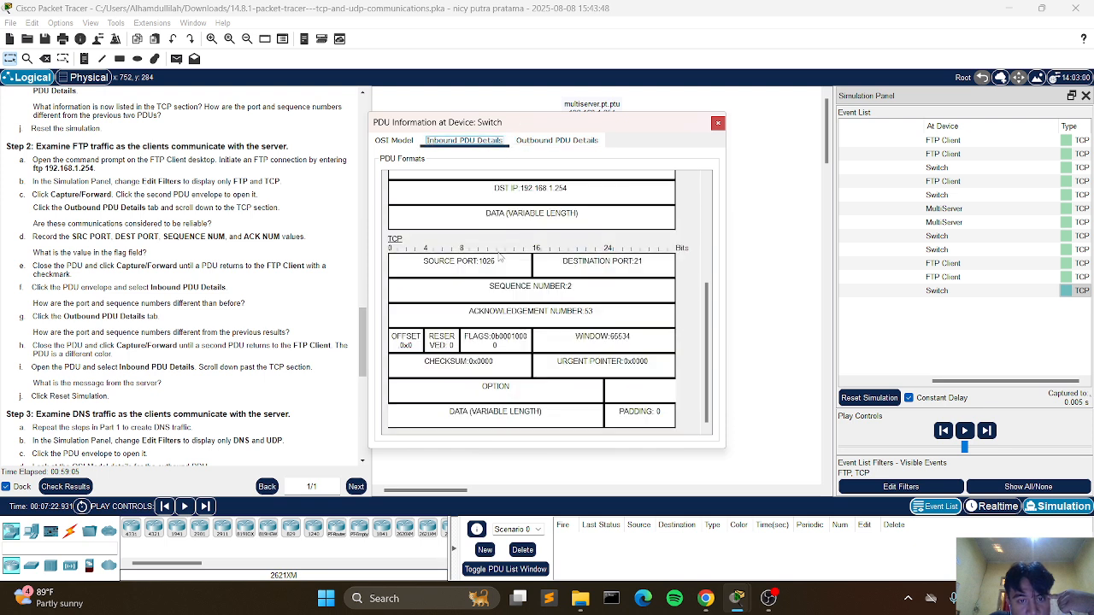
{"action": "left_click", "coordinate": [533, 140]}
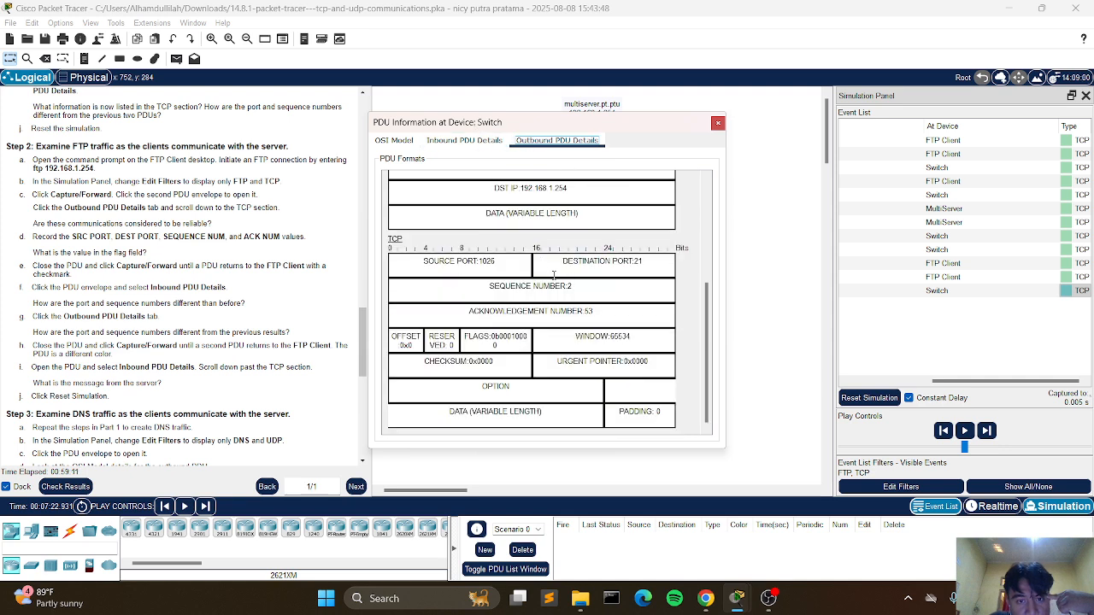
{"action": "left_click", "coordinate": [464, 140]}
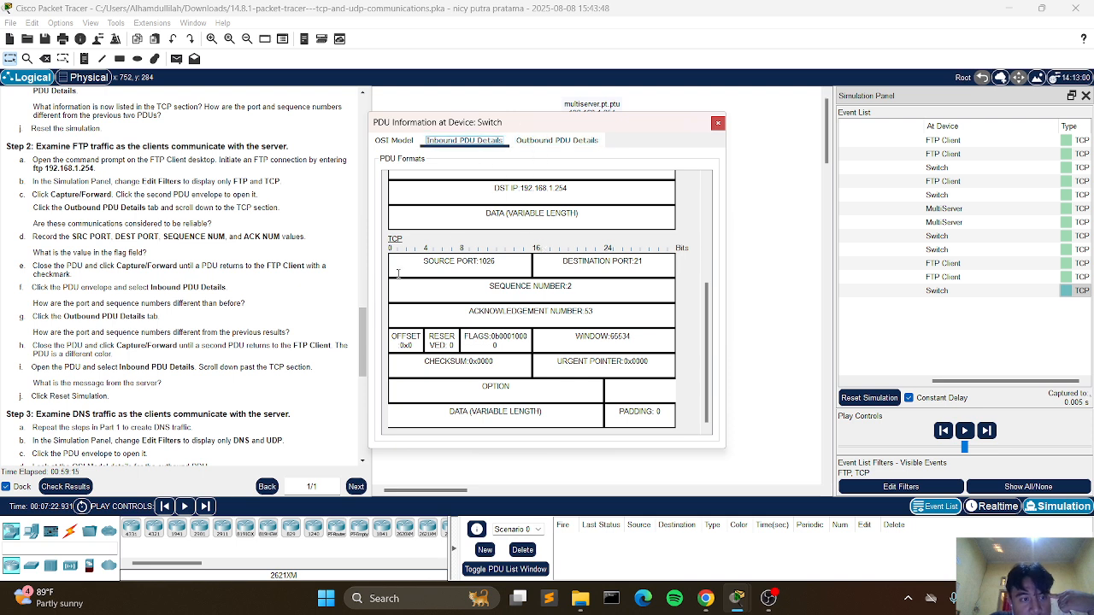
- Check the Switch PDU's outbound details, then close it and advance with Capture/Forward until a differently coloured PDU returns to the FTP Client
{"action": "left_click", "coordinate": [558, 142]}
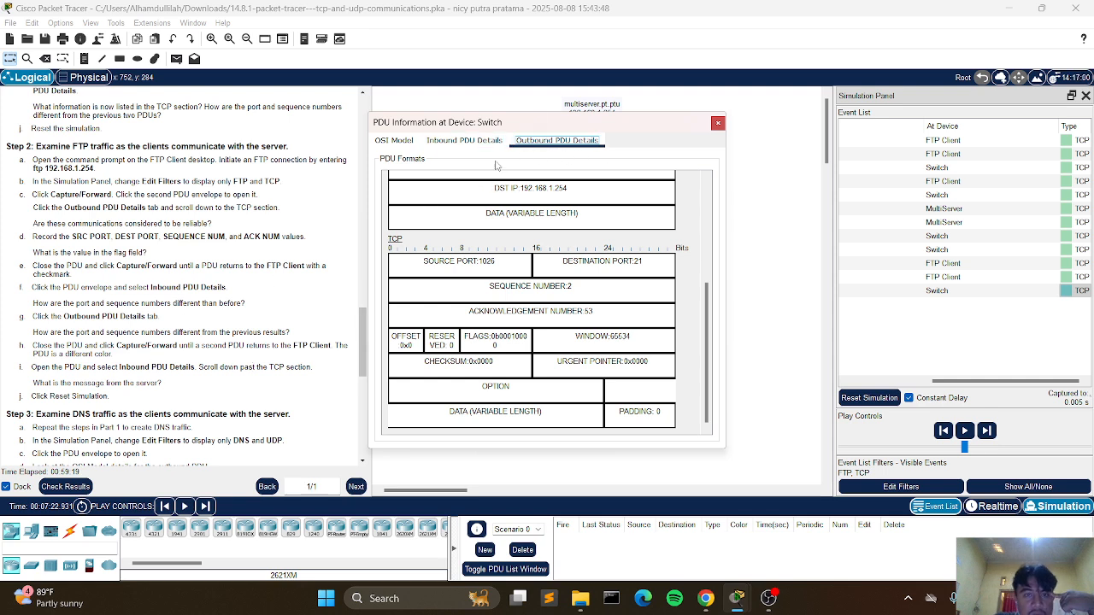
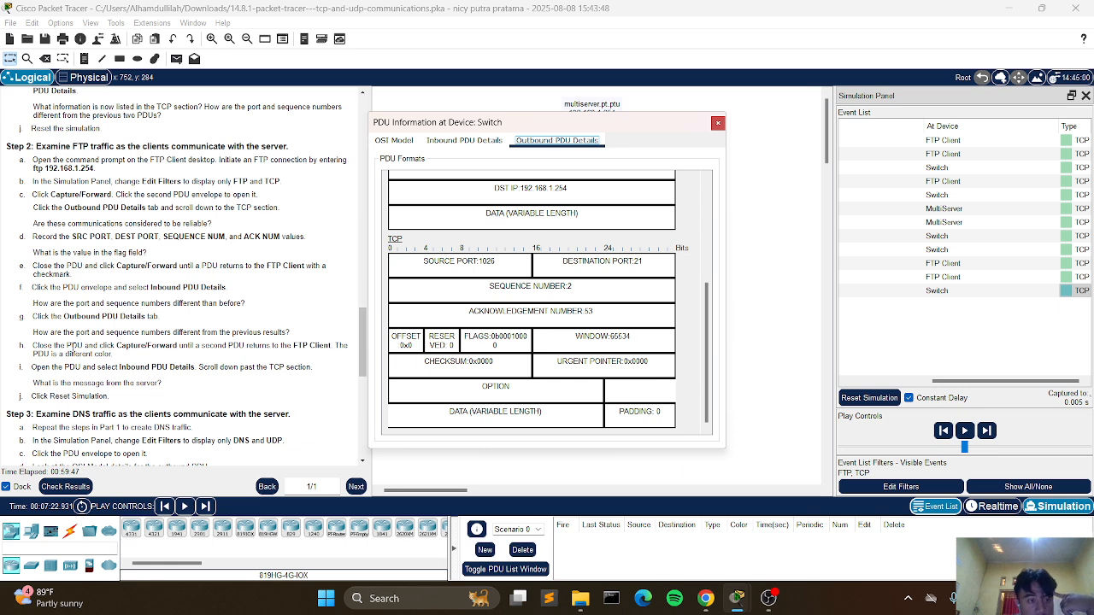
{"action": "left_click", "coordinate": [718, 123]}
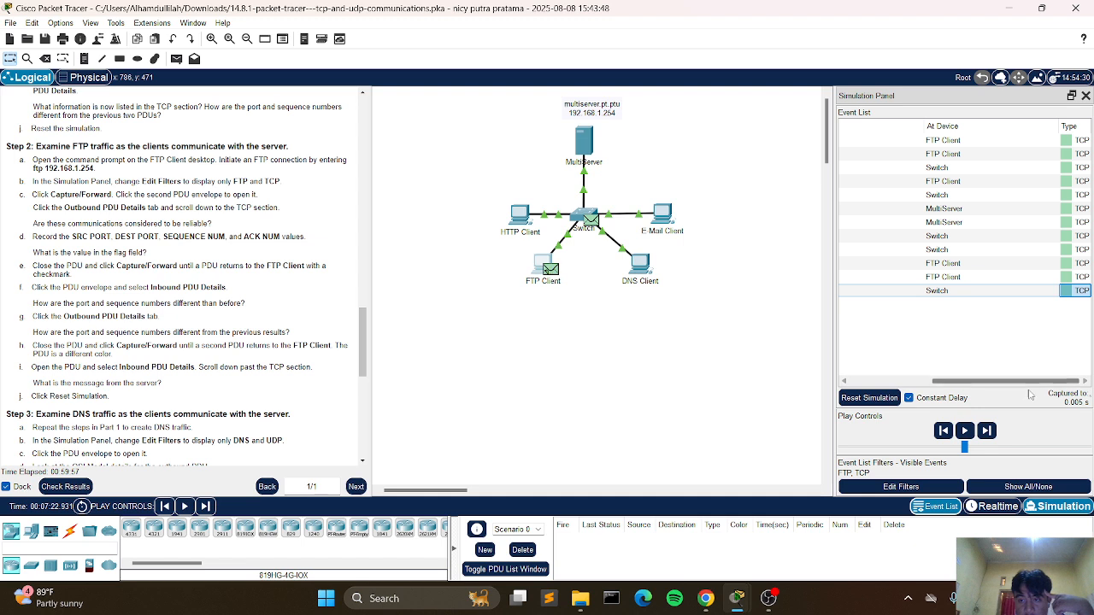
{"action": "left_click", "coordinate": [986, 431]}
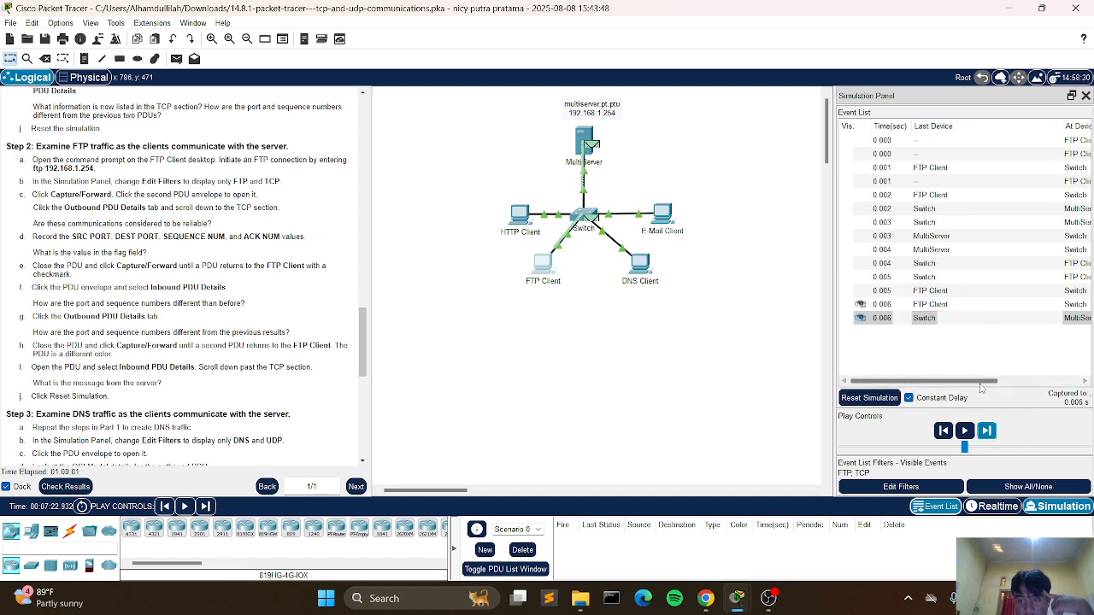
{"action": "left_click_drag", "start_coordinate": [994, 383], "coordinate": [1092, 374]}
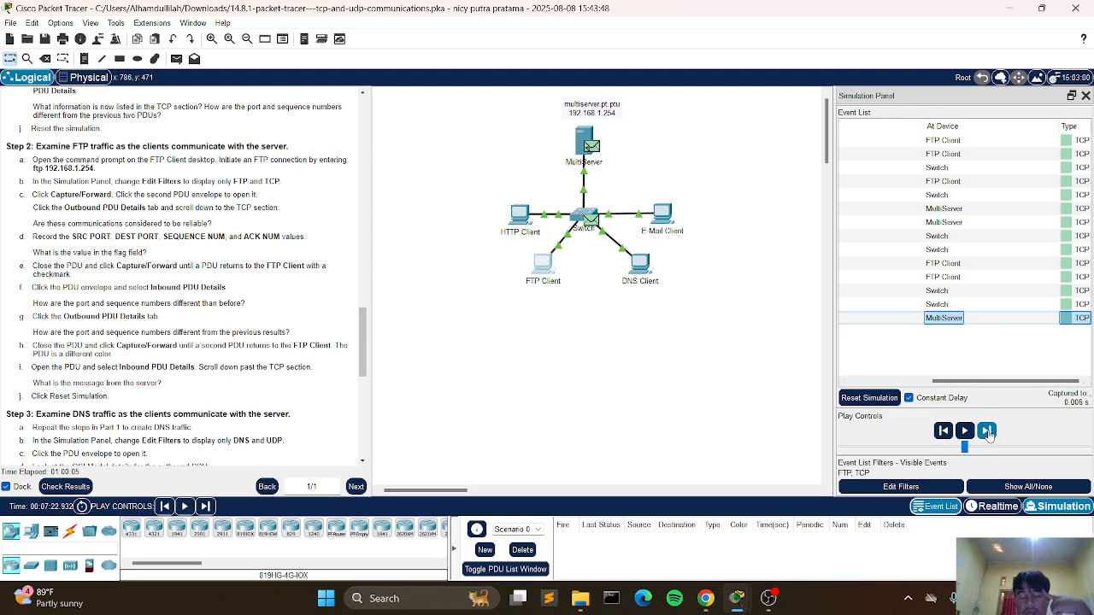
{"action": "left_click", "coordinate": [988, 431]}
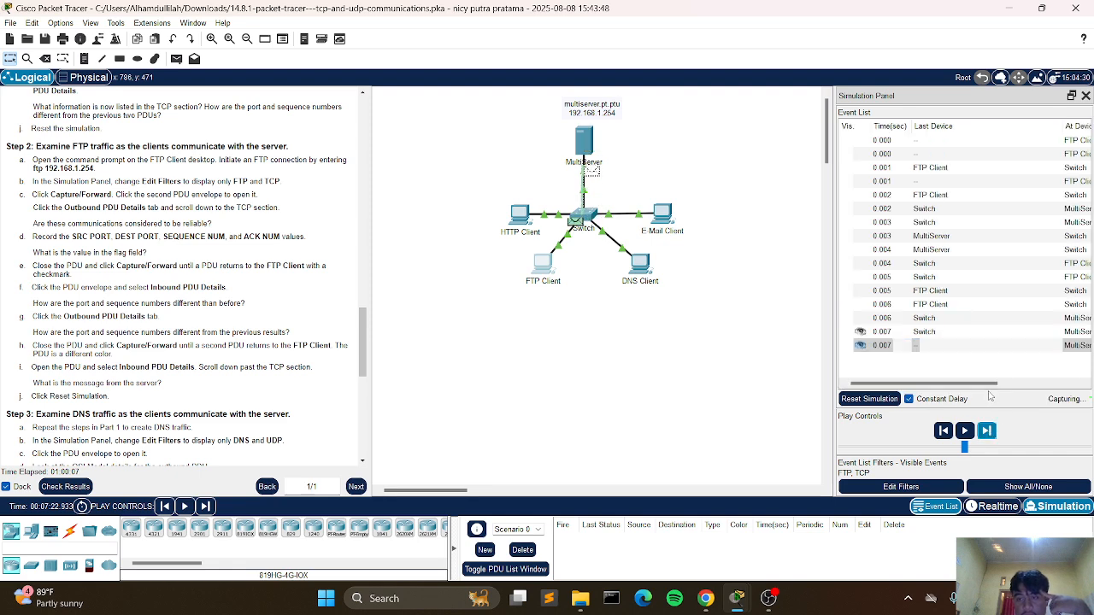
{"action": "left_click", "coordinate": [987, 431]}
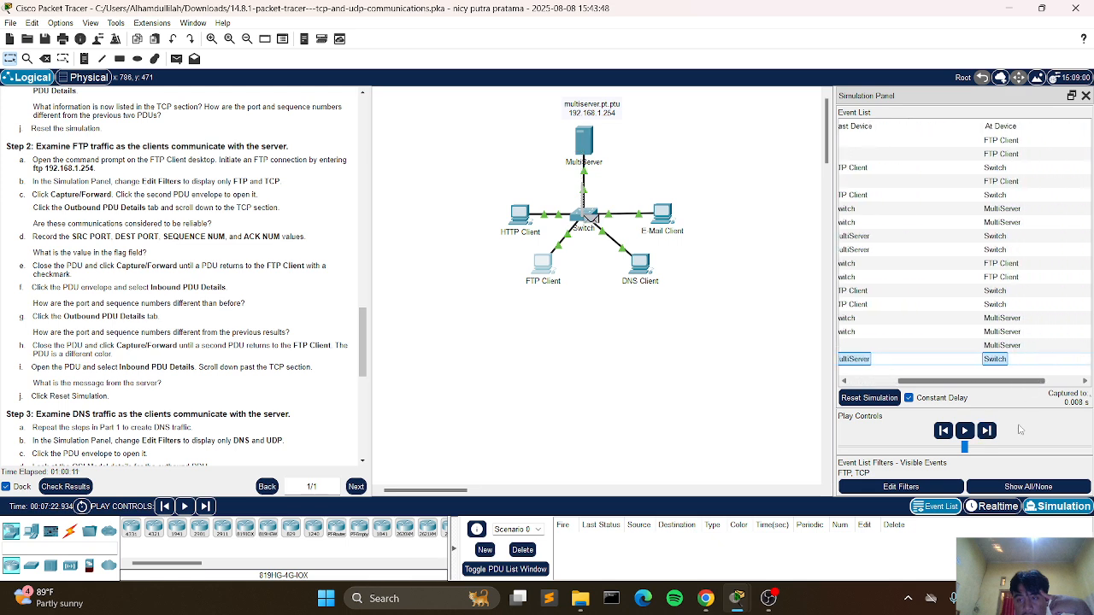
{"action": "left_click", "coordinate": [987, 431]}
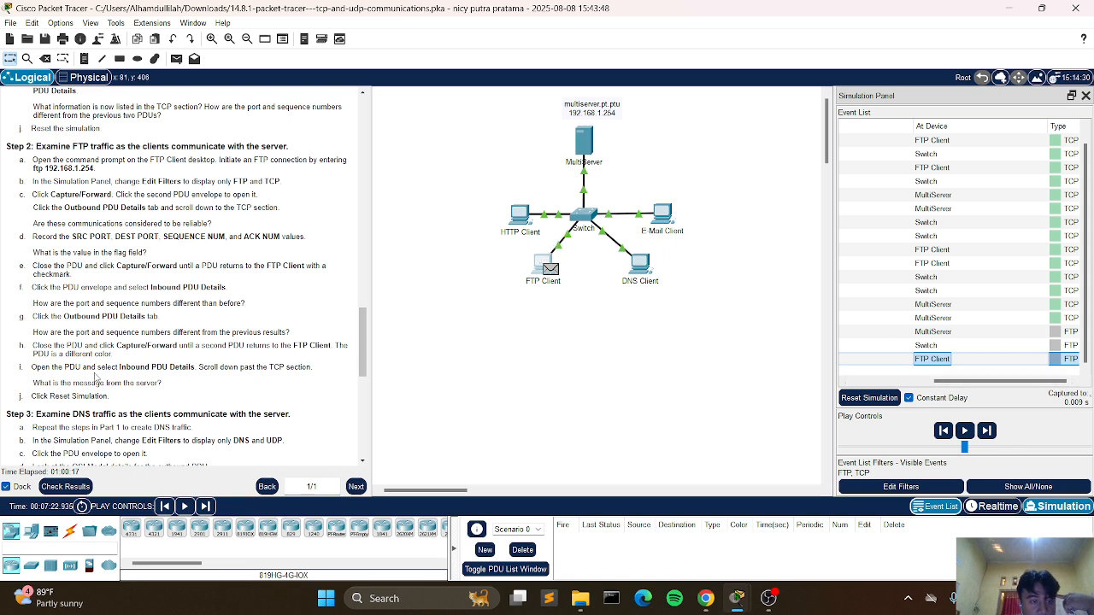
- Read the server's message below the TCP section of the latest FTP Client event's inbound PDU details, then reset the simulation
{"action": "left_click", "coordinate": [1059, 362]}
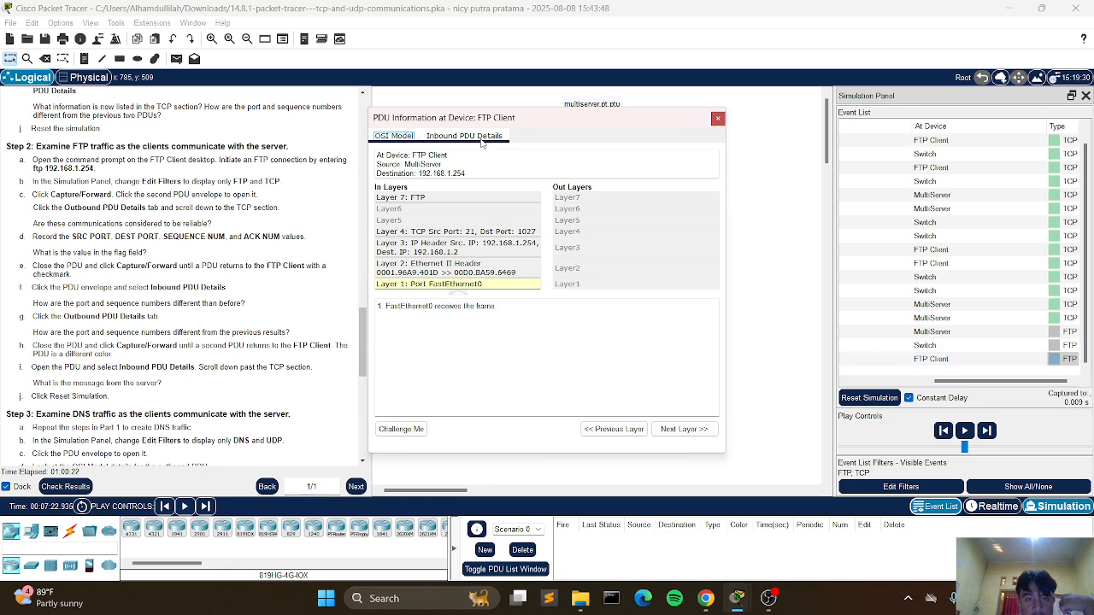
{"action": "left_click", "coordinate": [481, 142]}
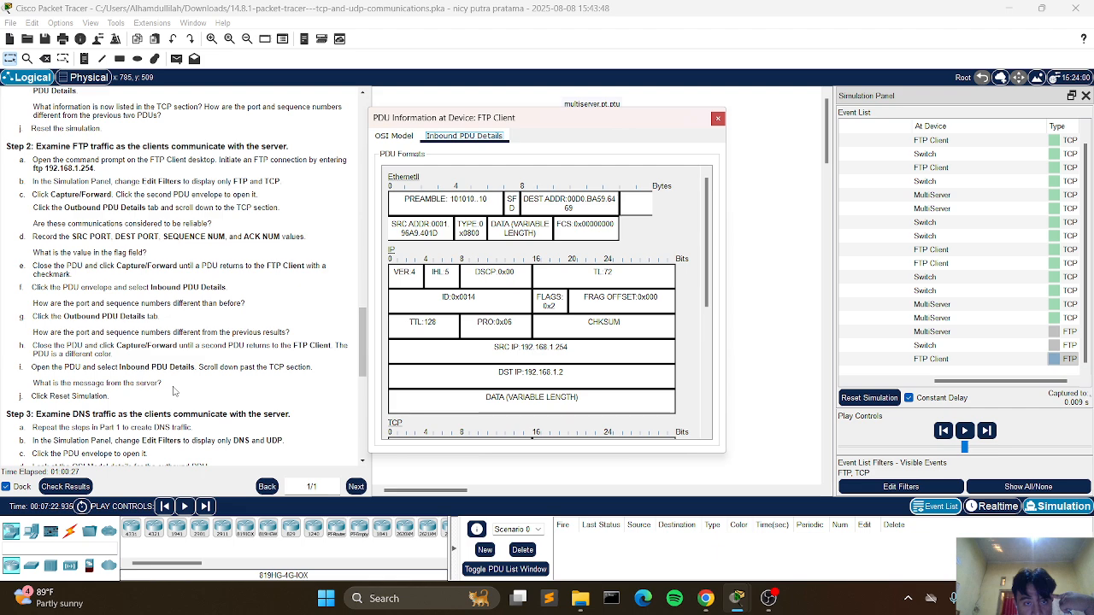
{"action": "scroll", "coordinate": [471, 295], "scroll_direction": "down", "scroll_amount": 5}
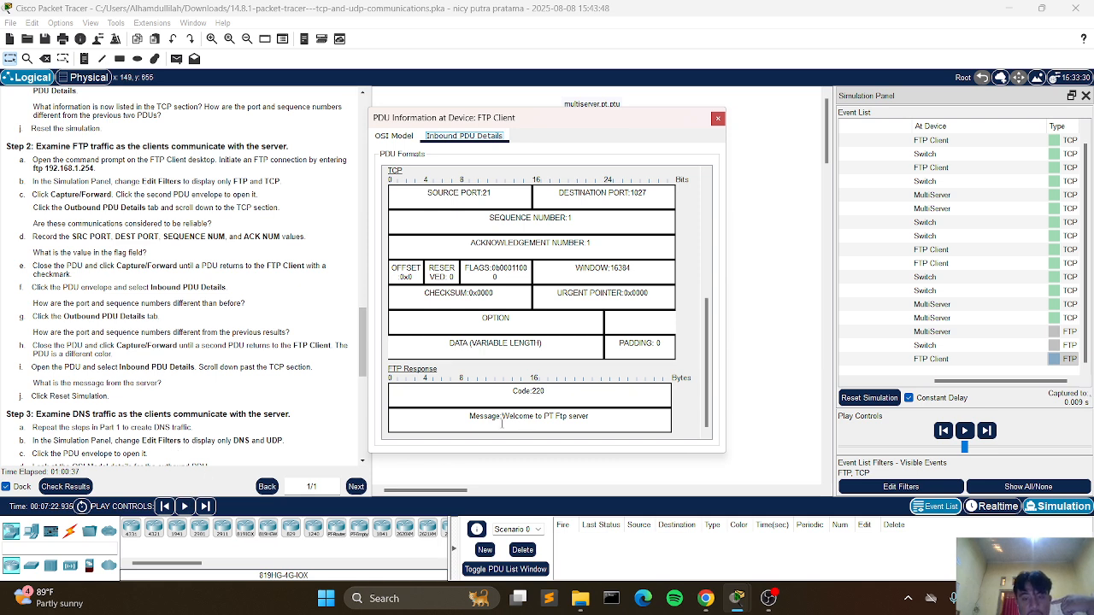
{"action": "left_click_drag", "start_coordinate": [471, 418], "coordinate": [593, 420]}
{"action": "left_click", "coordinate": [593, 420]}
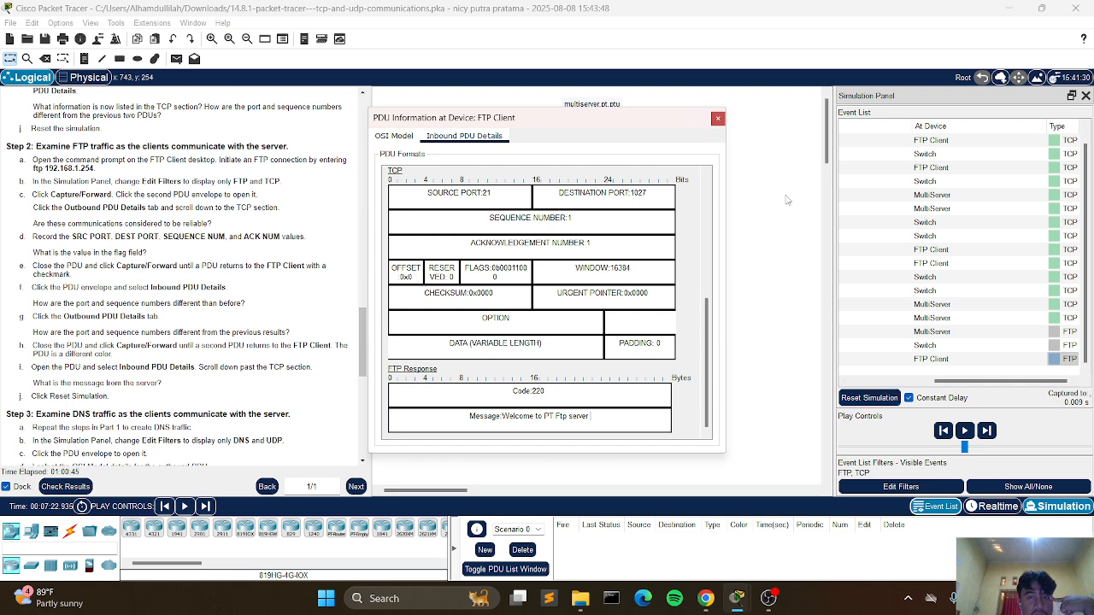
{"action": "left_click", "coordinate": [869, 398]}
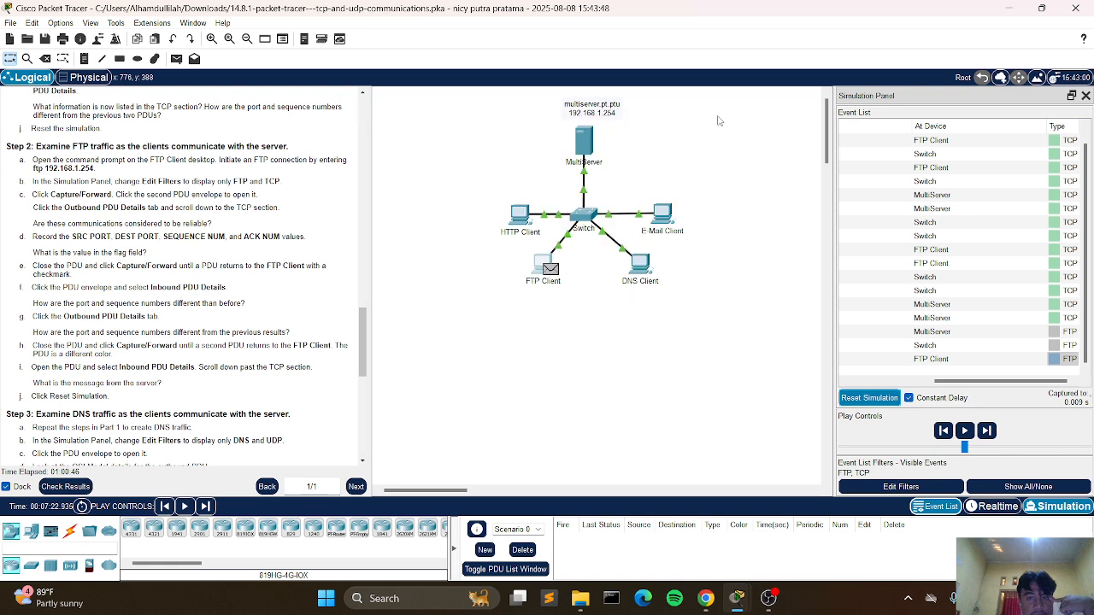
- Review the activity instructions for Part 2 Step 3 on DNS traffic and the Part 1 steps it refers back to
{"action": "scroll", "coordinate": [180, 273], "scroll_direction": "down", "scroll_amount": 2}
{"action": "scroll", "coordinate": [38, 366], "scroll_direction": "down", "scroll_amount": 2}
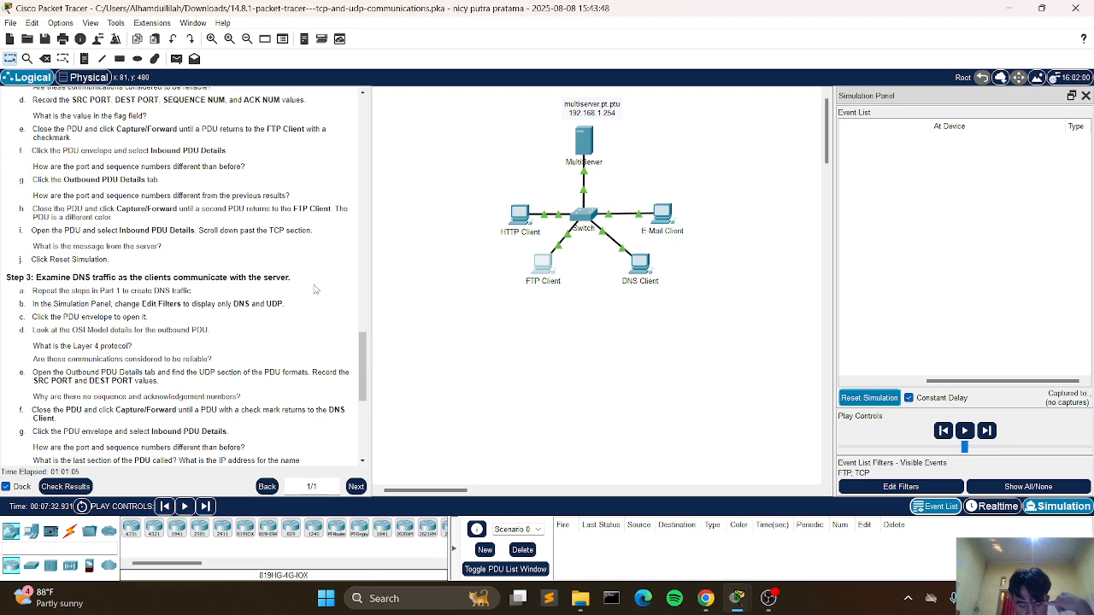
{"action": "scroll", "coordinate": [117, 197], "scroll_direction": "up", "scroll_amount": 2}
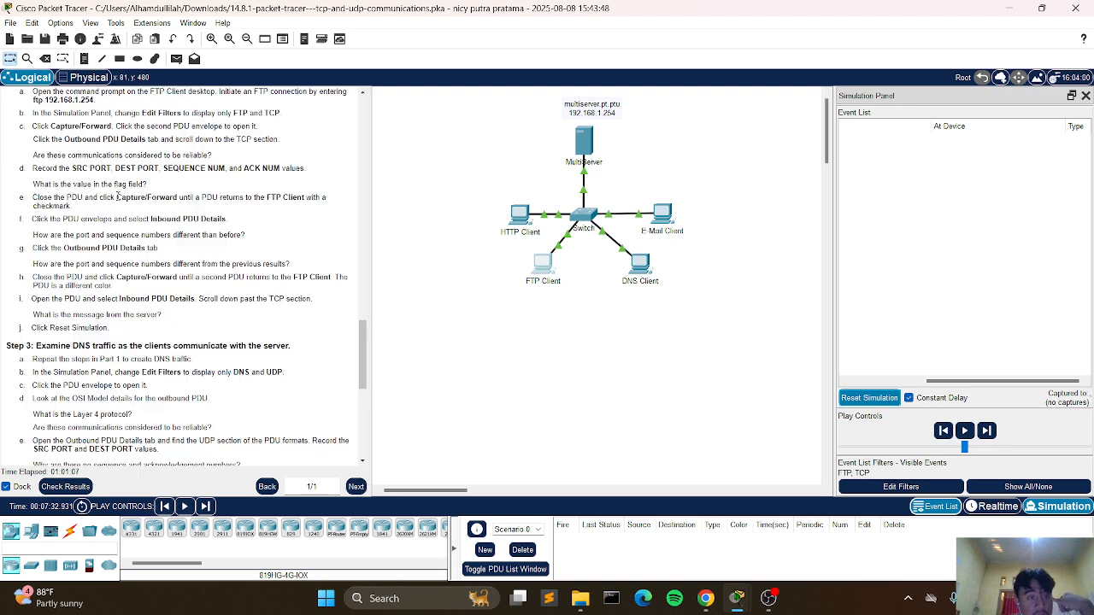
{"action": "scroll", "coordinate": [117, 197], "scroll_direction": "up", "scroll_amount": 4}
{"action": "scroll", "coordinate": [117, 197], "scroll_direction": "up", "scroll_amount": 10}
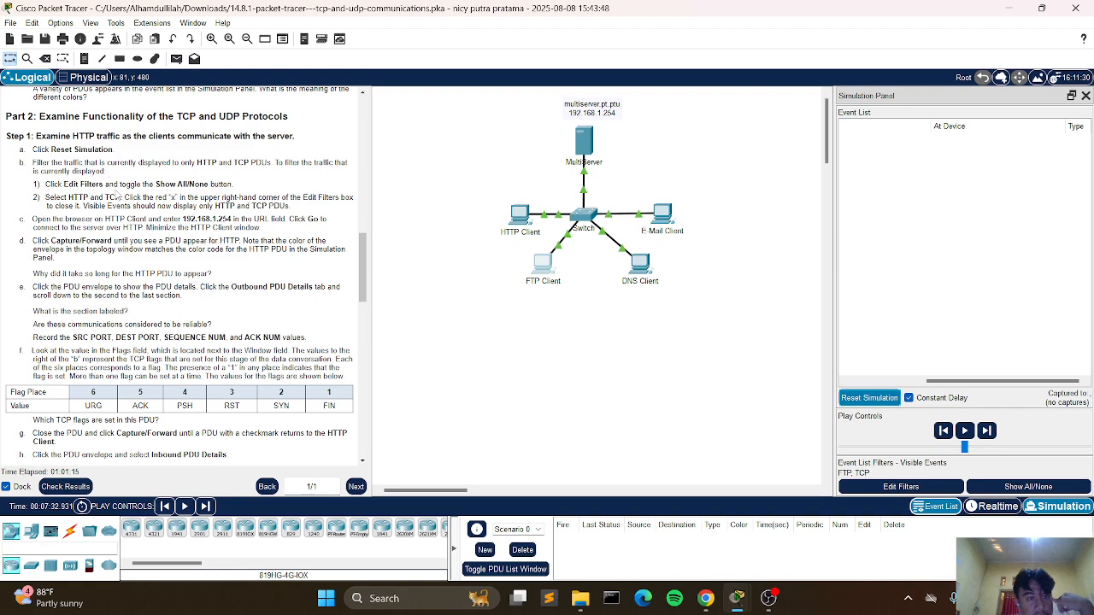
{"action": "scroll", "coordinate": [118, 195], "scroll_direction": "down", "scroll_amount": 18}
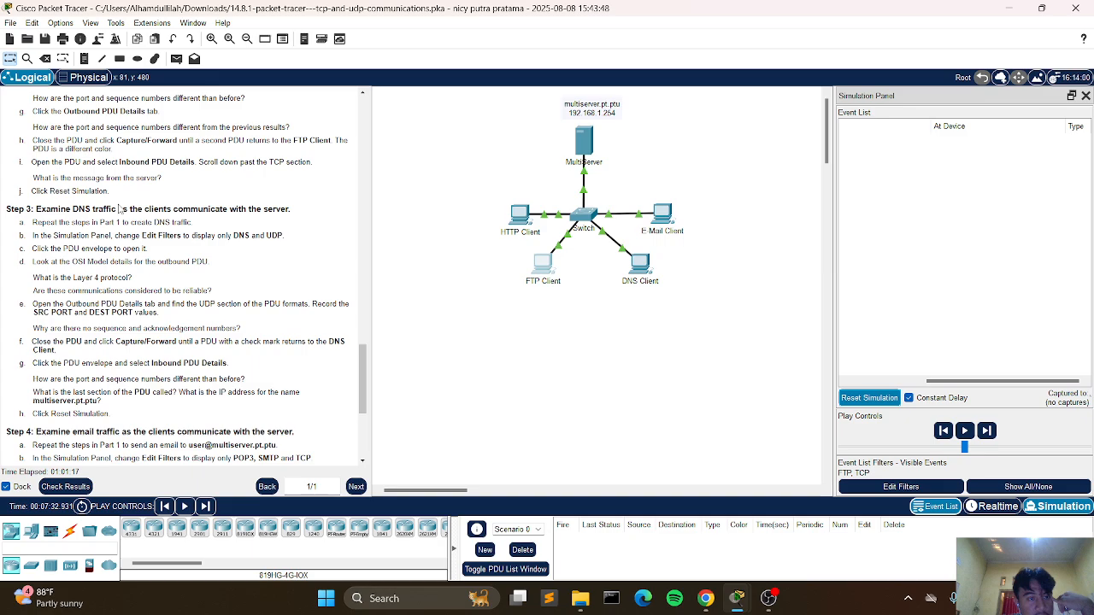
{"action": "scroll", "coordinate": [127, 230], "scroll_direction": "up", "scroll_amount": 20}
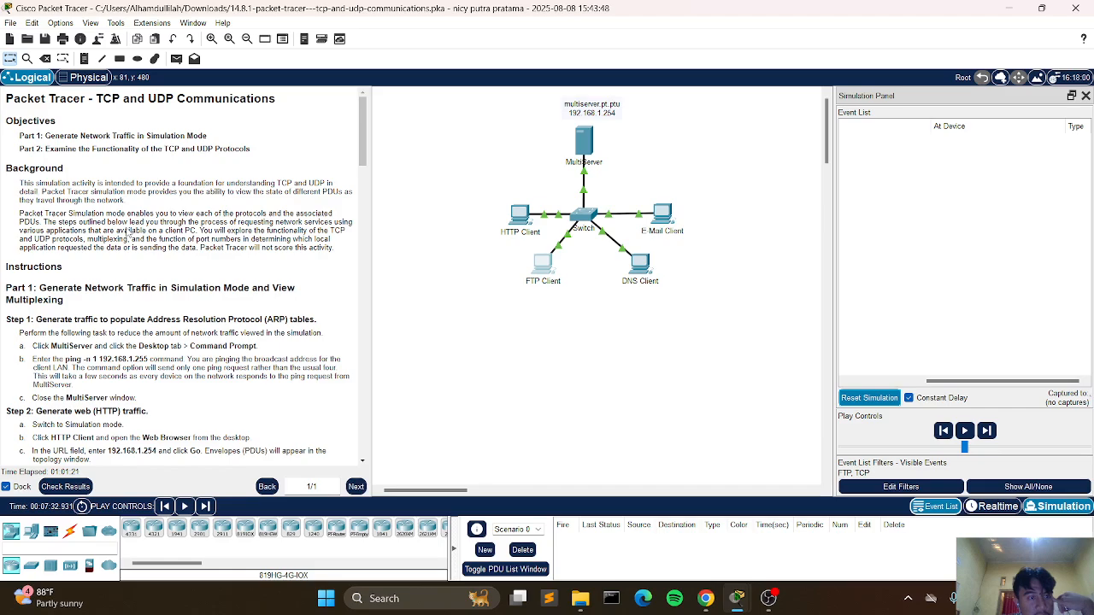
{"action": "scroll", "coordinate": [128, 231], "scroll_direction": "down", "scroll_amount": 20}
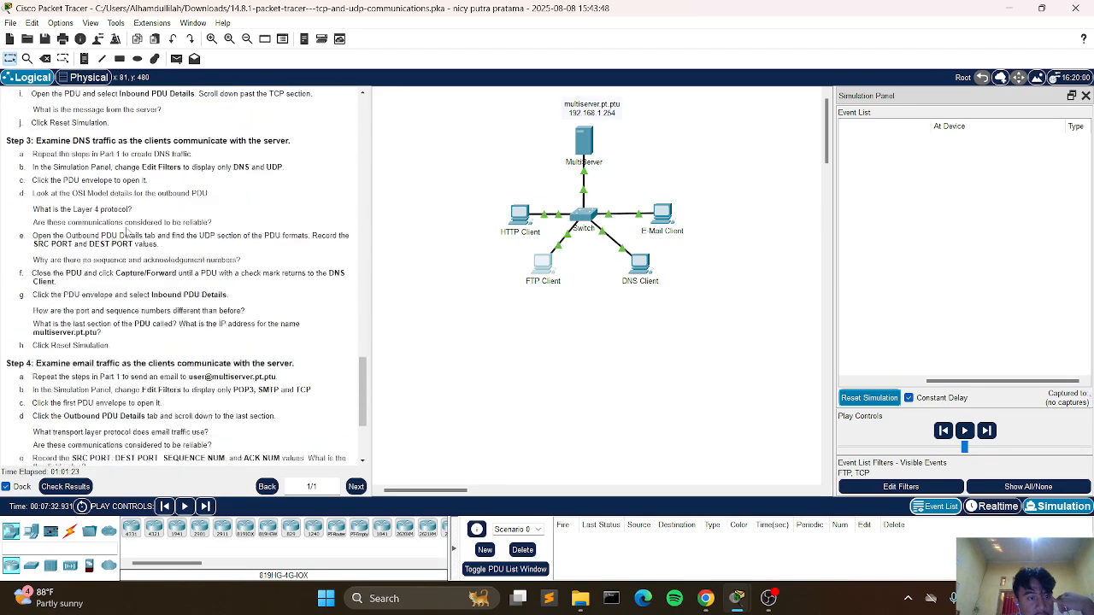
{"action": "scroll", "coordinate": [127, 231], "scroll_direction": "down", "scroll_amount": 5}
{"action": "scroll", "coordinate": [132, 245], "scroll_direction": "up", "scroll_amount": 6}
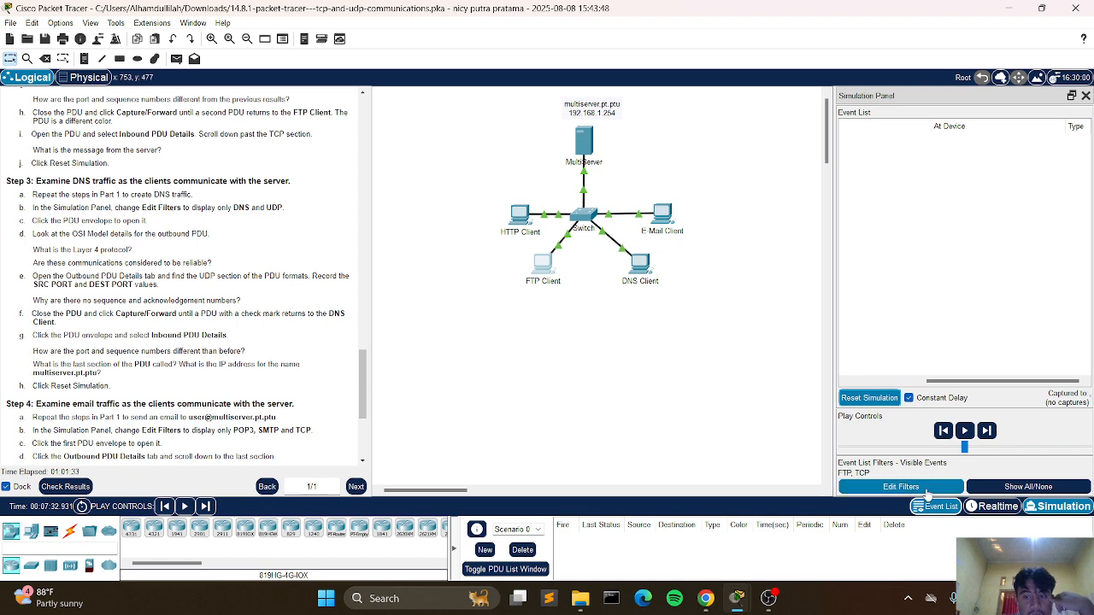
- Change the event list filters to display only DNS and UDP, excluding FTP and TCP
{"action": "left_click", "coordinate": [901, 487]}
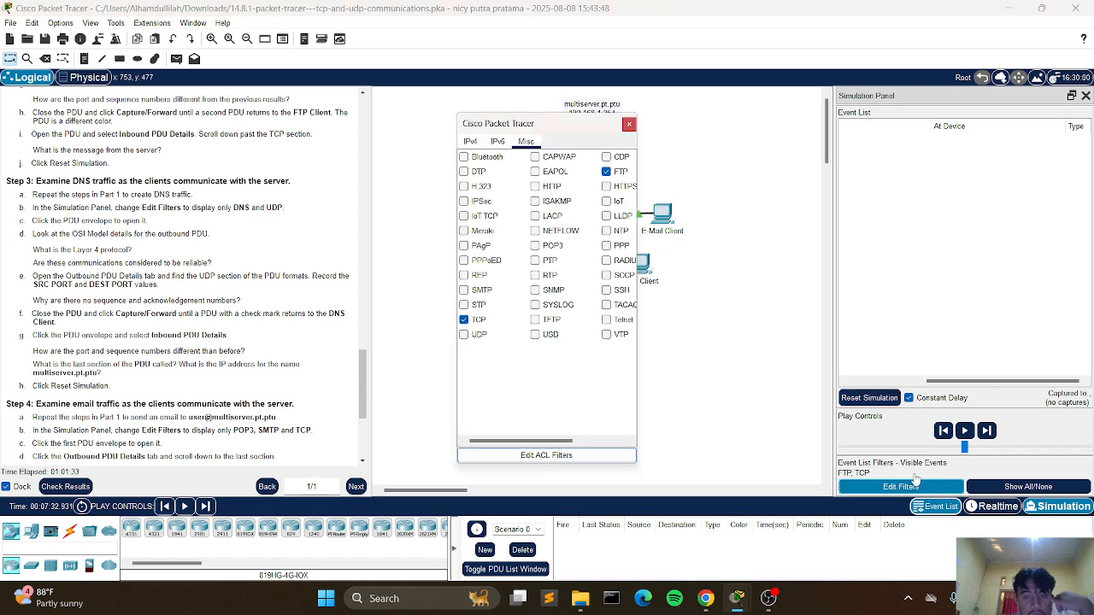
{"action": "left_click", "coordinate": [613, 172]}
{"action": "scroll", "coordinate": [464, 320], "scroll_direction": "right", "scroll_amount": 1}
{"action": "left_click", "coordinate": [585, 175]}
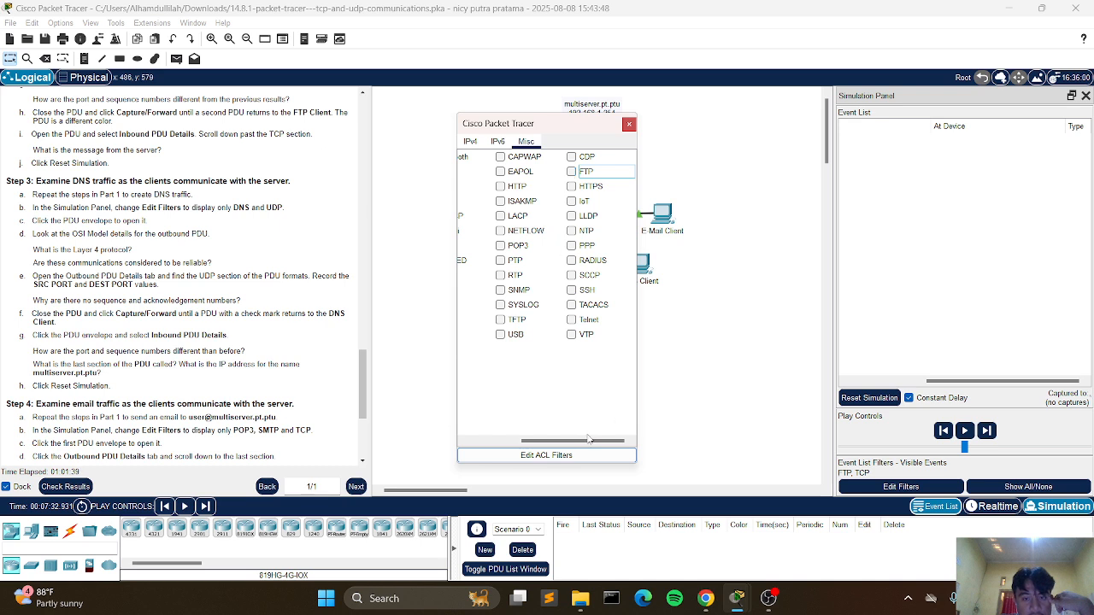
{"action": "left_click_drag", "start_coordinate": [588, 439], "coordinate": [513, 439]}
{"action": "left_click", "coordinate": [465, 320]}
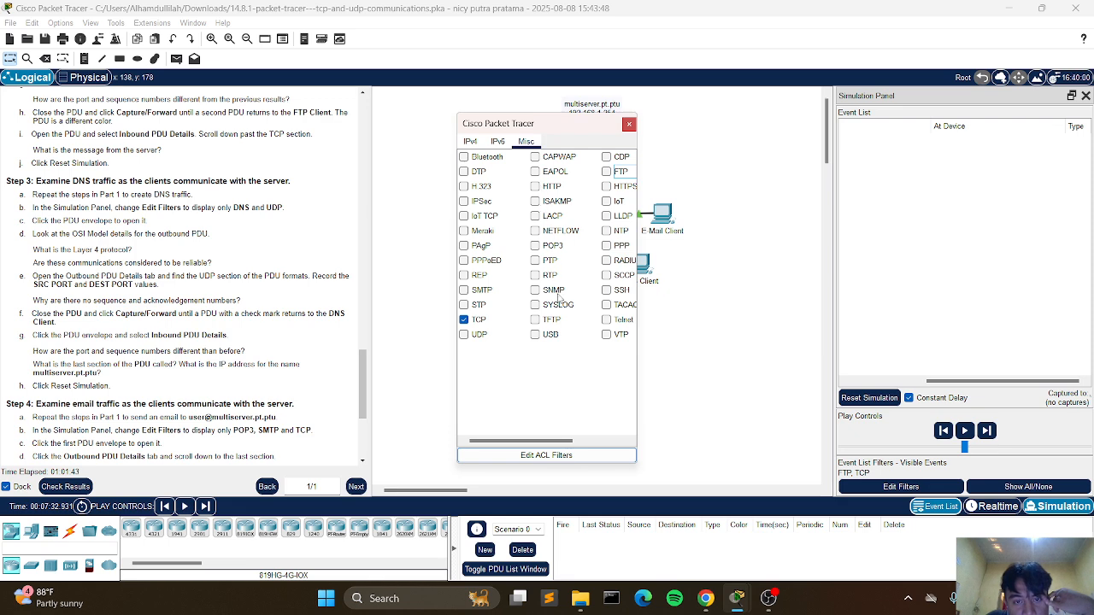
{"action": "left_click", "coordinate": [497, 141]}
{"action": "left_click", "coordinate": [470, 141]}
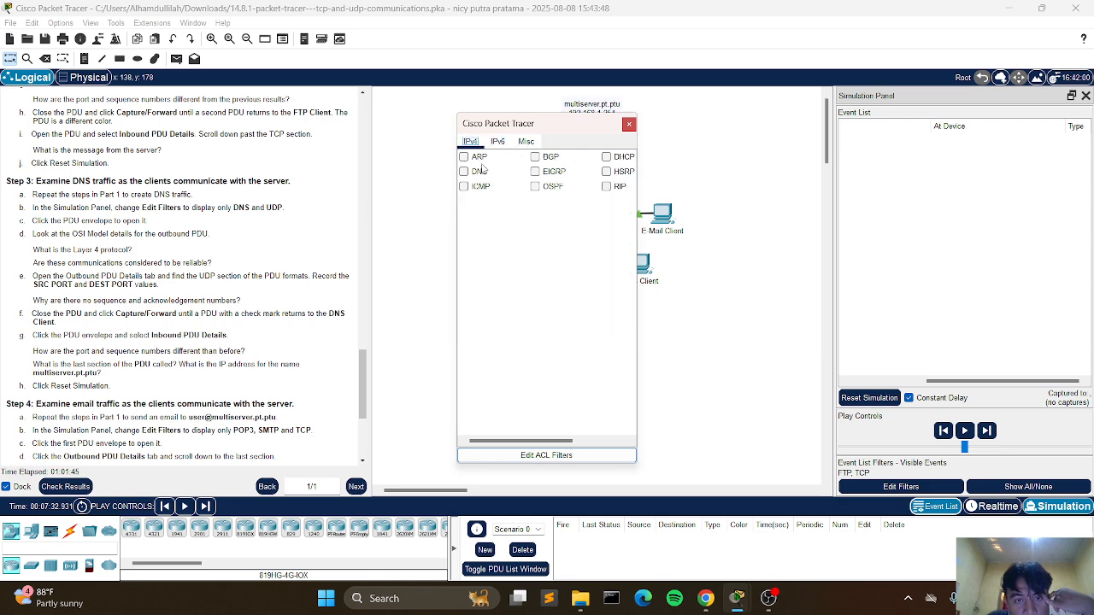
{"action": "left_click", "coordinate": [464, 171]}
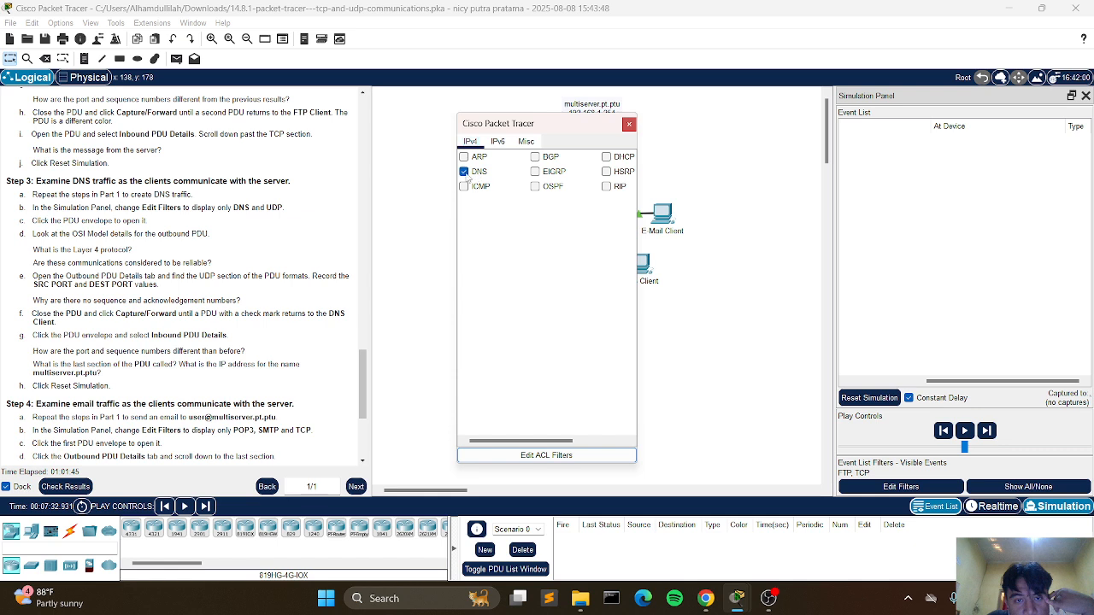
{"action": "left_click", "coordinate": [526, 141]}
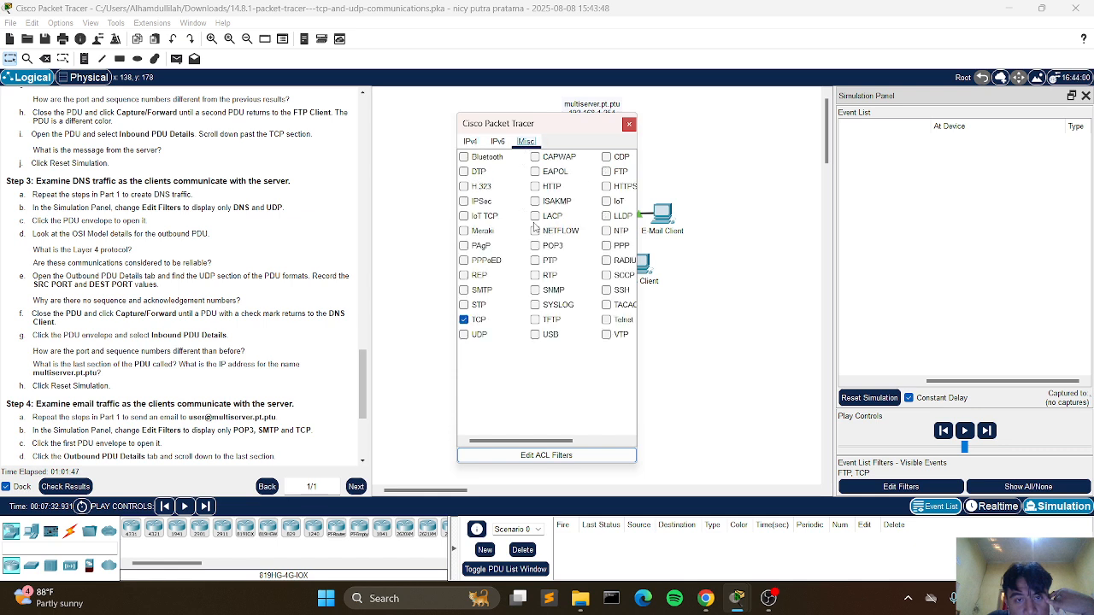
{"action": "left_click", "coordinate": [464, 319]}
{"action": "left_click", "coordinate": [464, 334]}
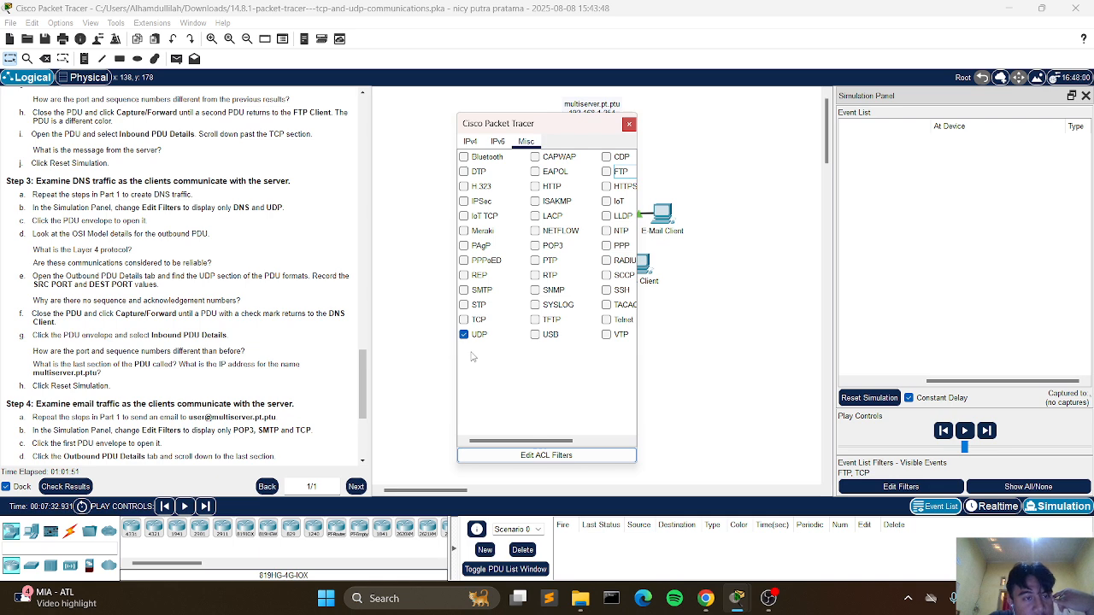
{"action": "left_click", "coordinate": [630, 125]}
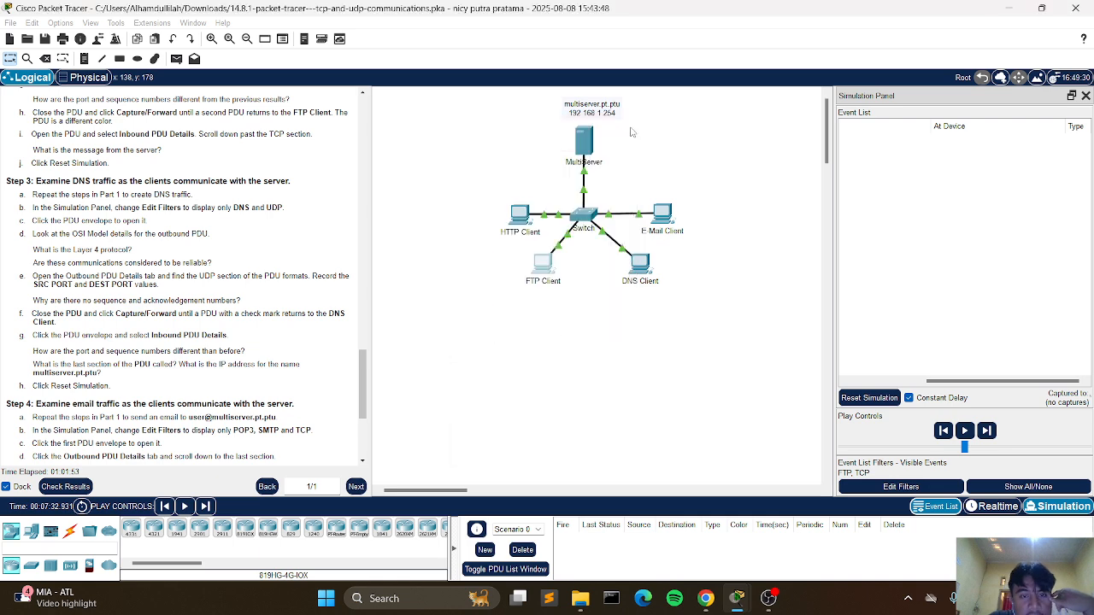
- Following Part 1 Step 1, run ping -n 1 192.168.1.255 from the MultiServer Command Prompt and bring the event list back into view
{"action": "scroll", "coordinate": [188, 247], "scroll_direction": "up", "scroll_amount": 15}
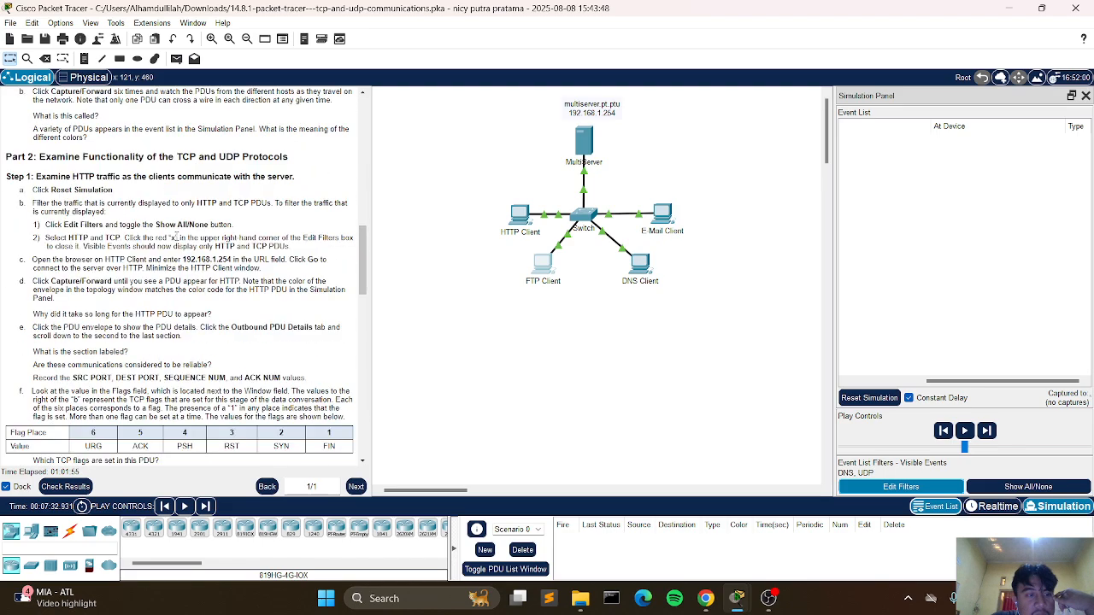
{"action": "scroll", "coordinate": [175, 236], "scroll_direction": "up", "scroll_amount": 10}
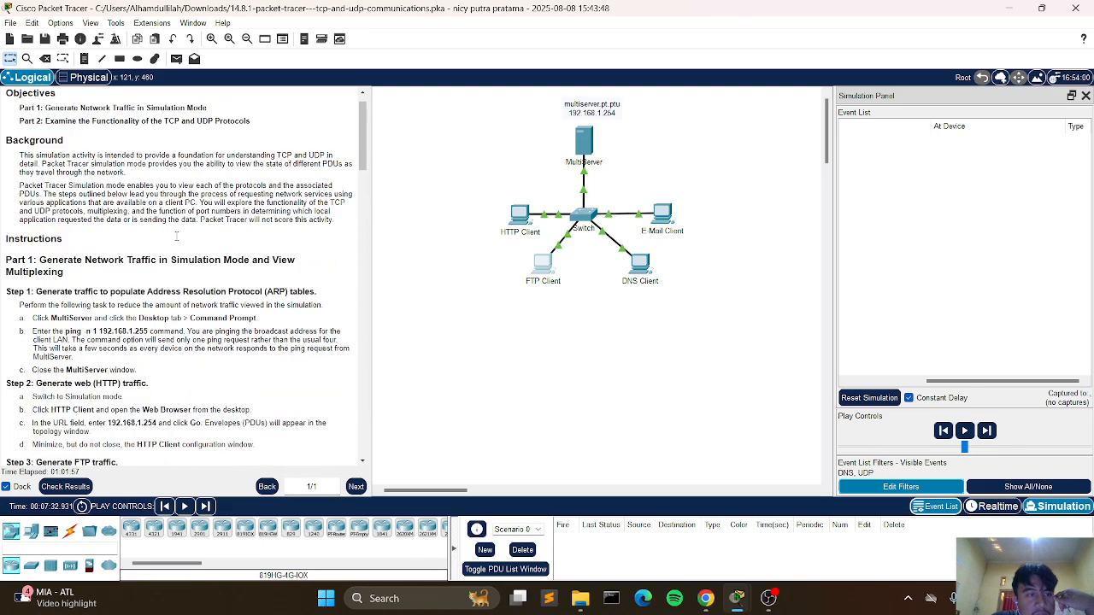
{"action": "scroll", "coordinate": [176, 237], "scroll_direction": "down", "scroll_amount": 2}
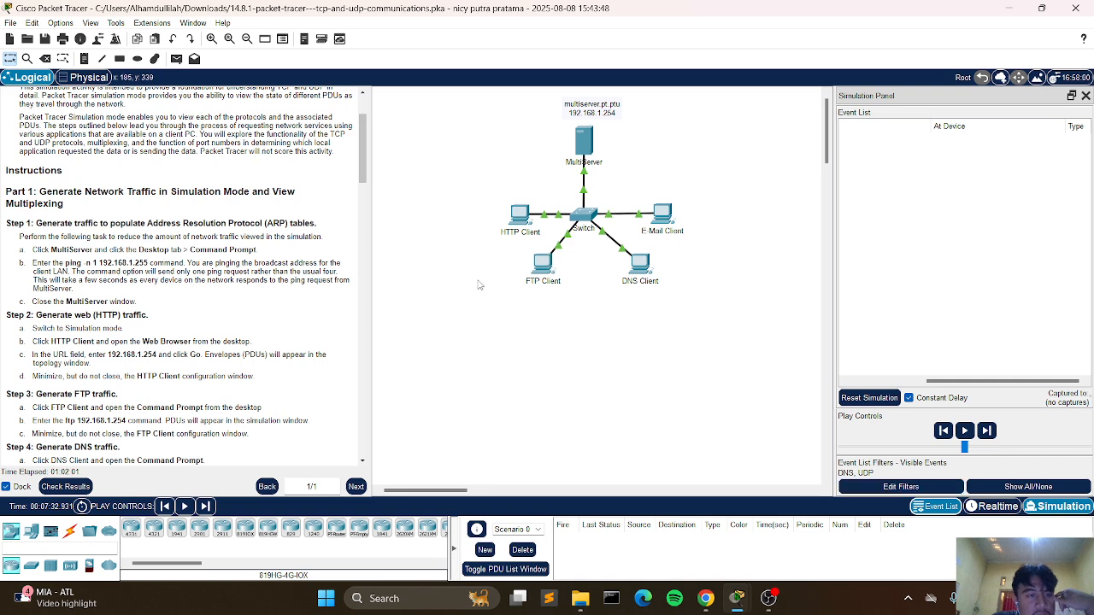
{"action": "left_click", "coordinate": [587, 146]}
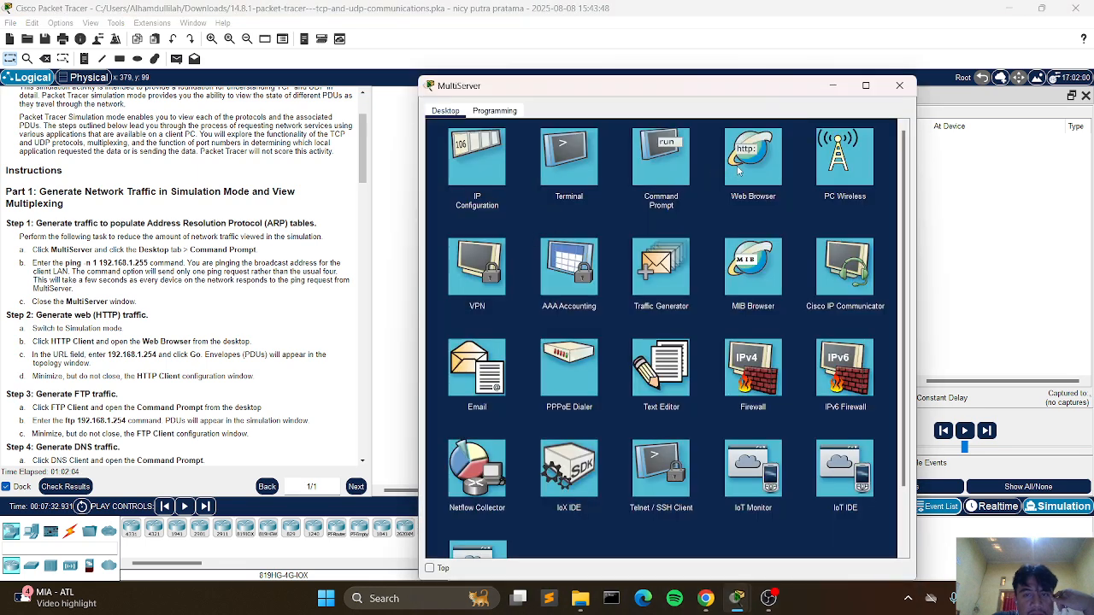
{"action": "left_click", "coordinate": [675, 171]}
{"action": "key", "text": "Up"}
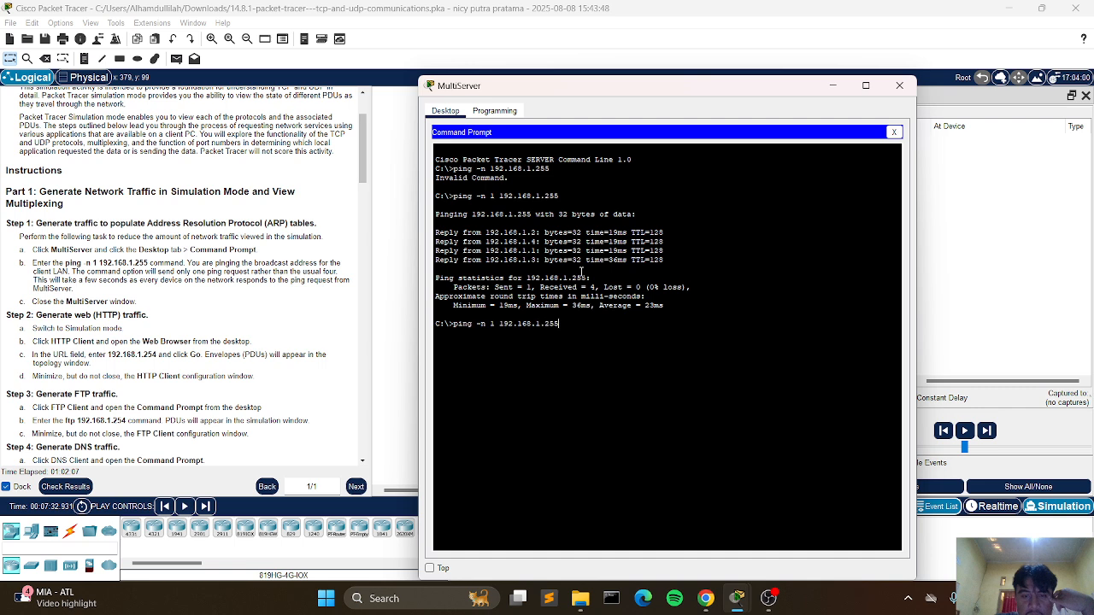
{"action": "key", "text": "Return"}
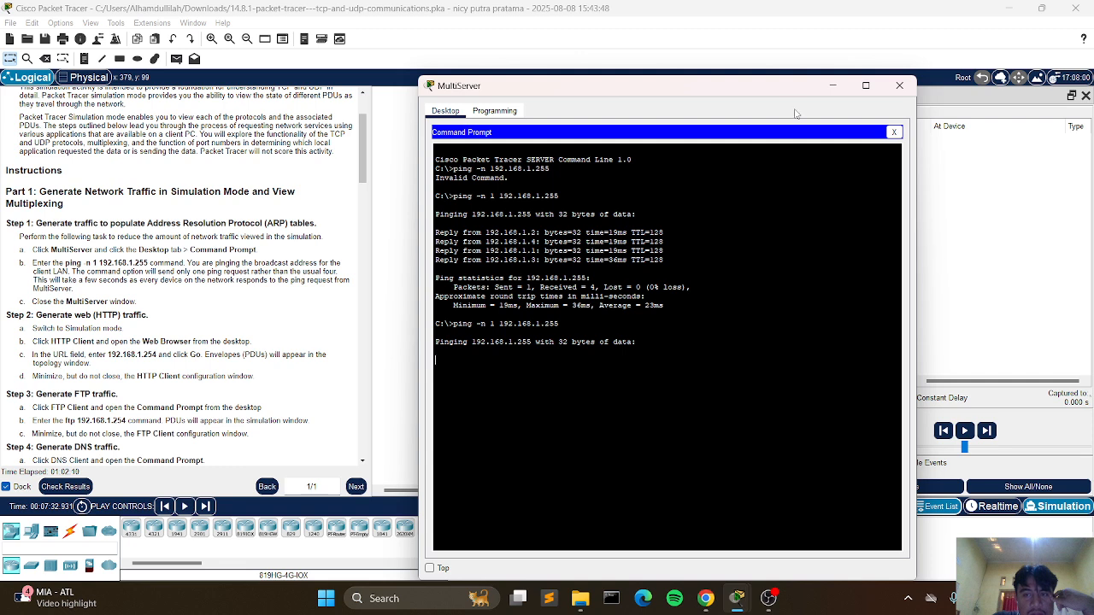
{"action": "left_click_drag", "start_coordinate": [783, 86], "coordinate": [677, 117]}
{"action": "left_click_drag", "start_coordinate": [1015, 382], "coordinate": [936, 382]}
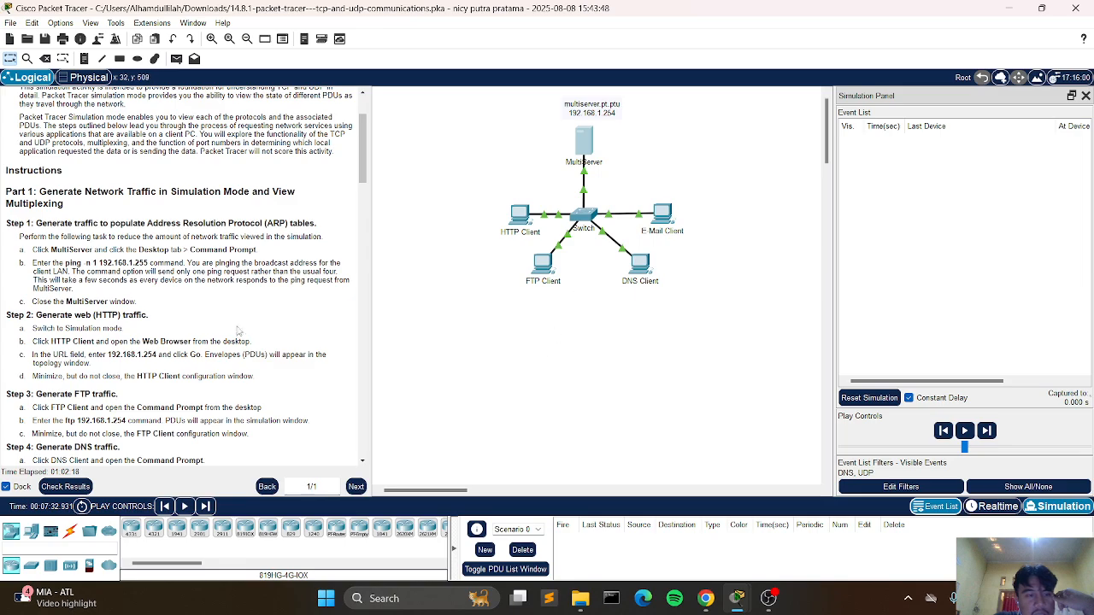
- Check the Part 2 Step 3 and Part 1 Step 2 instructions and open the HTTP Client window
{"action": "scroll", "coordinate": [239, 312], "scroll_direction": "down", "scroll_amount": 10}
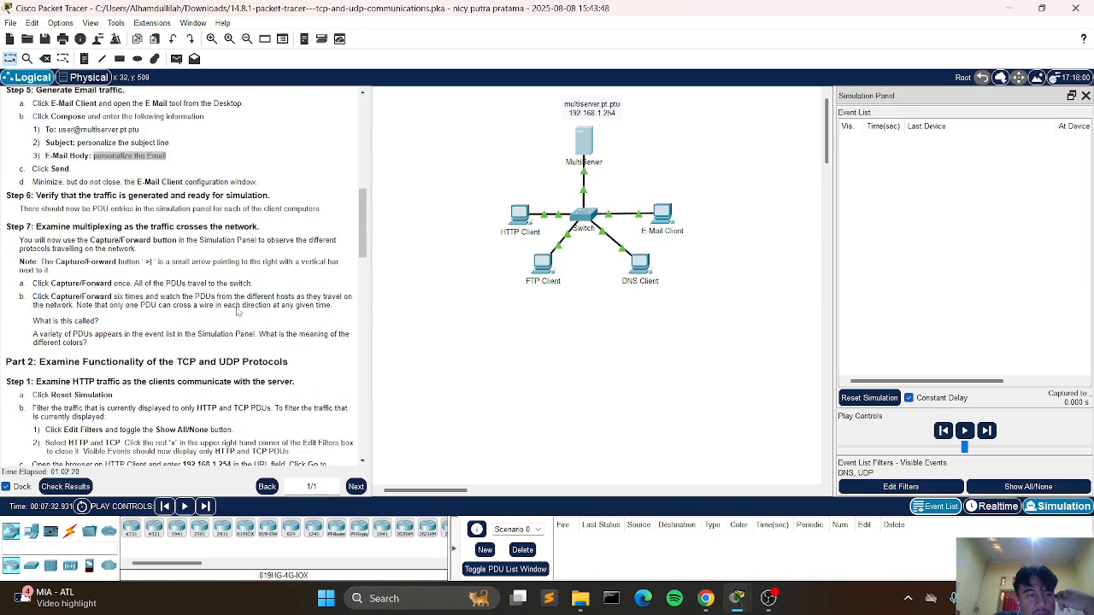
{"action": "scroll", "coordinate": [238, 312], "scroll_direction": "down", "scroll_amount": 15}
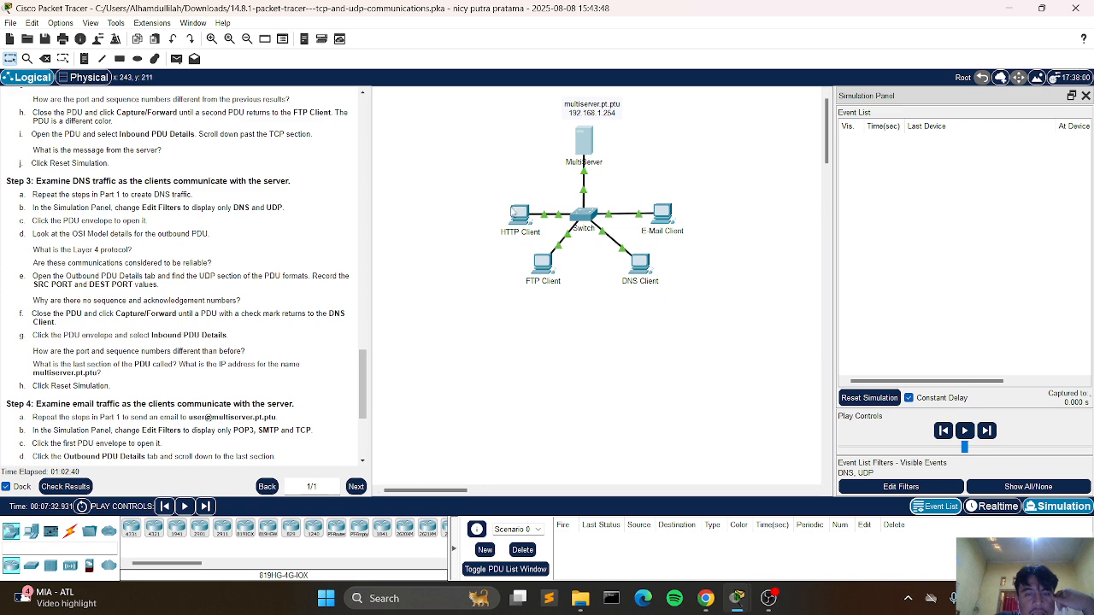
{"action": "left_click", "coordinate": [514, 214]}
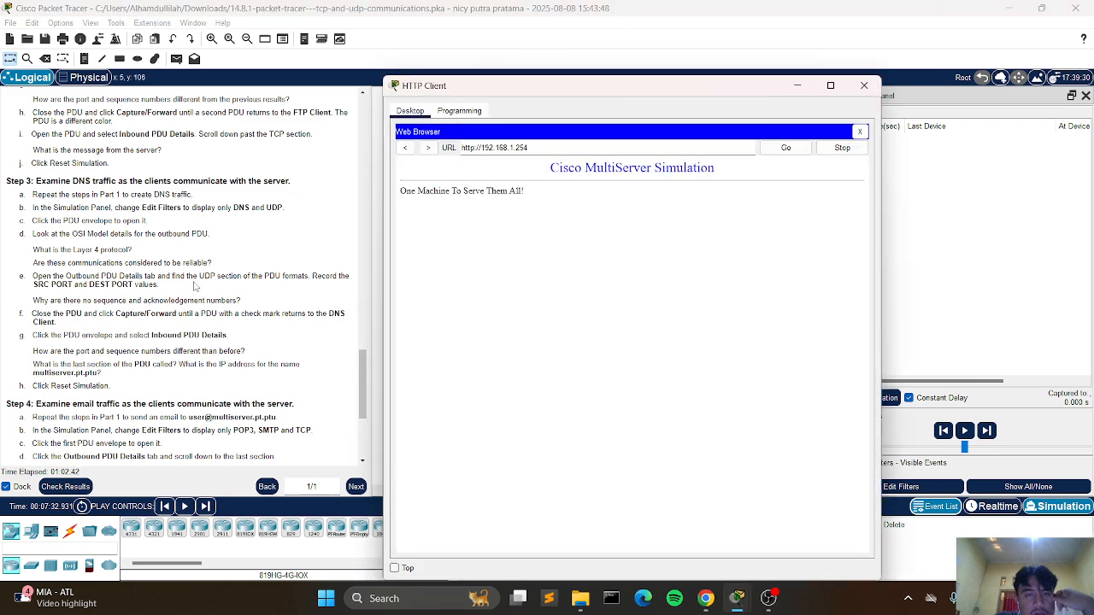
{"action": "scroll", "coordinate": [187, 280], "scroll_direction": "up", "scroll_amount": 20}
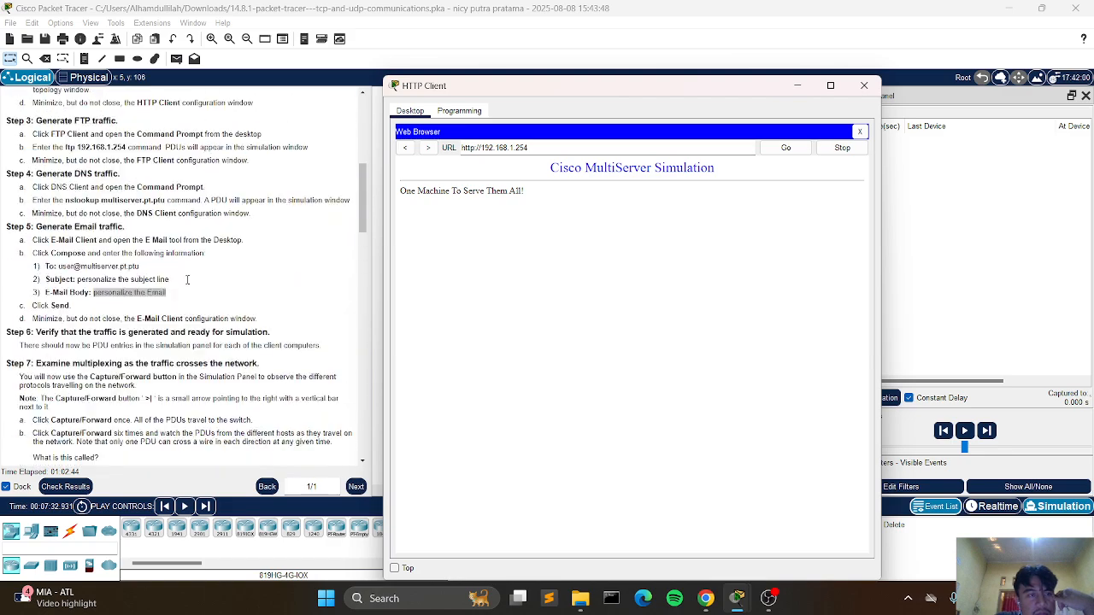
{"action": "scroll", "coordinate": [187, 283], "scroll_direction": "down", "scroll_amount": 6}
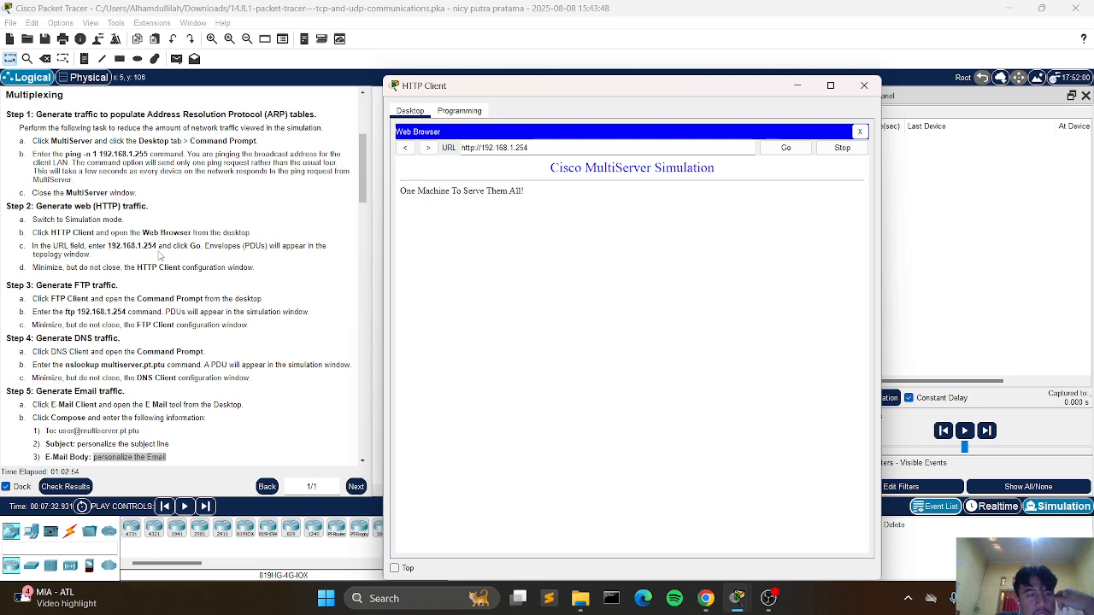
- Retry the already loaded page in the HTTP Client's Web Browser, then close and reopen the browser
{"action": "left_click", "coordinate": [803, 150]}
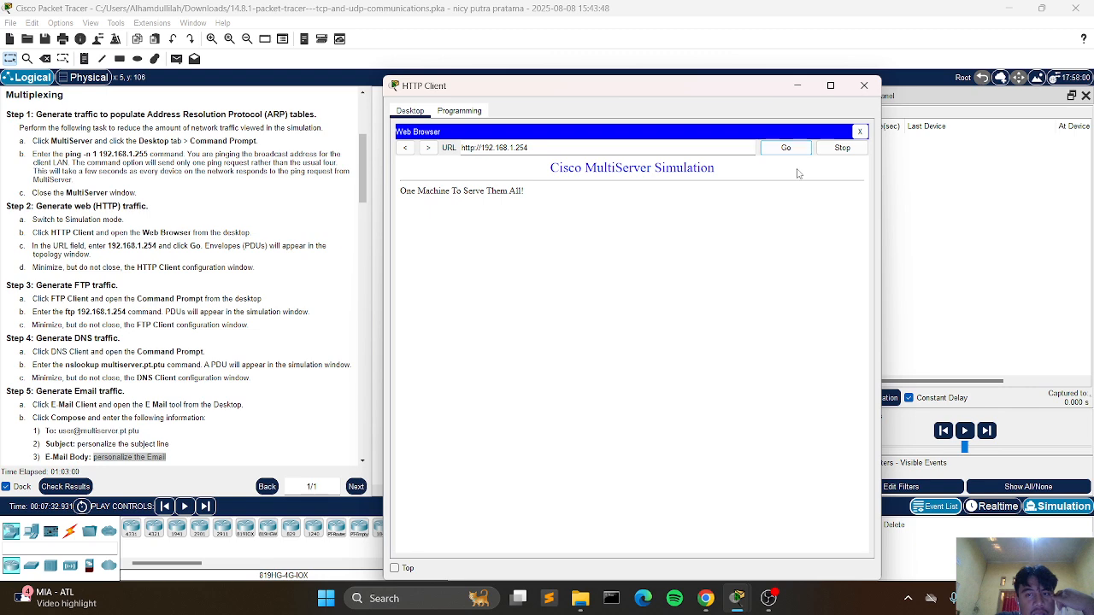
{"action": "left_click", "coordinate": [834, 148]}
{"action": "left_click", "coordinate": [860, 132]}
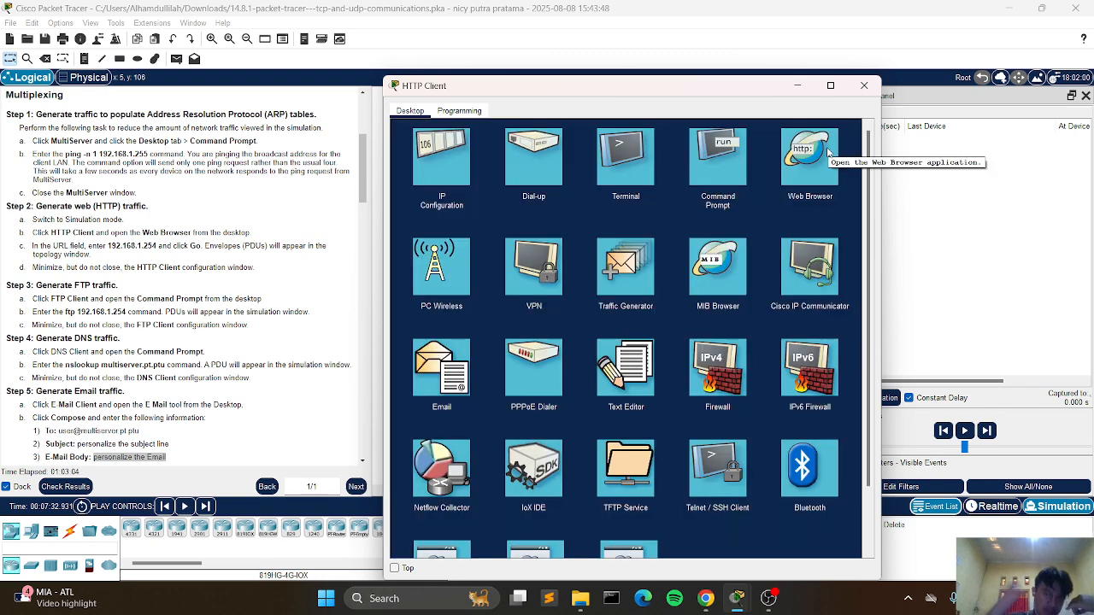
{"action": "left_click", "coordinate": [827, 152]}
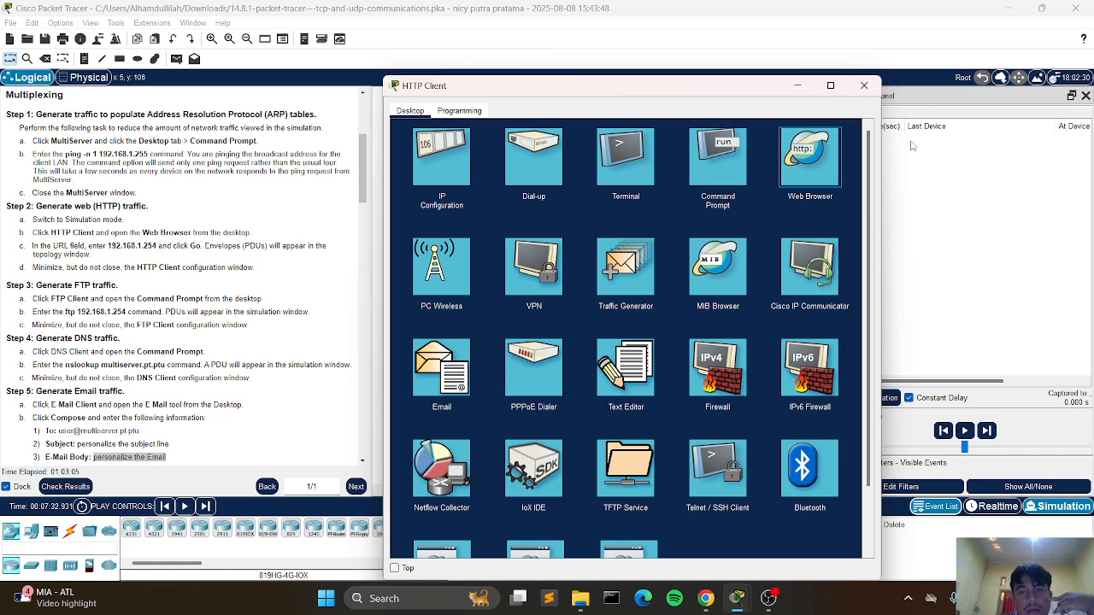
{"action": "left_click", "coordinate": [810, 158]}
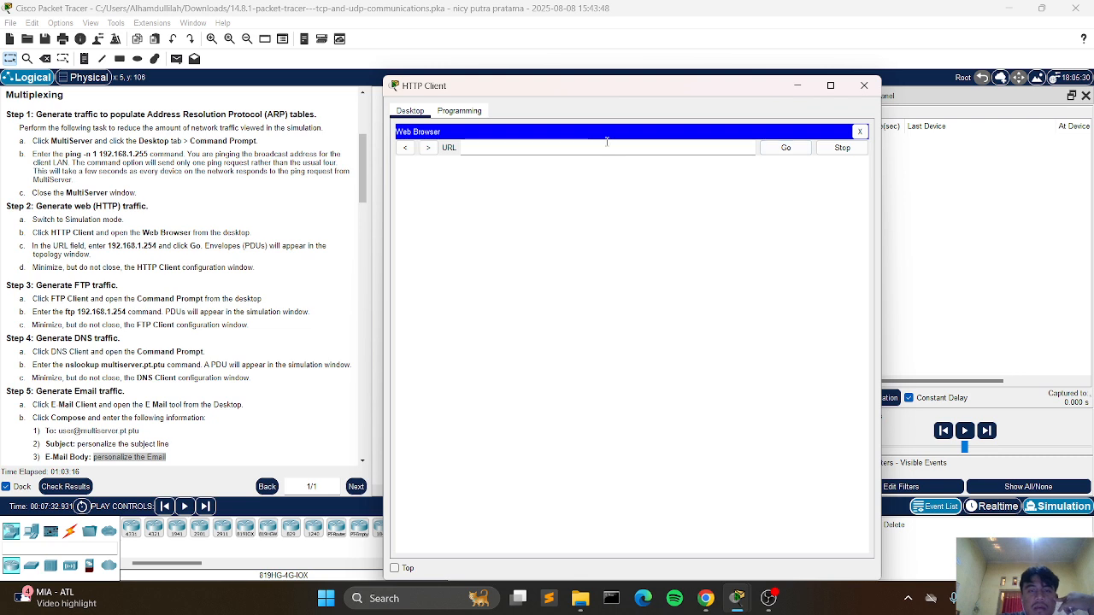
- Request 192.168.1.254 in the HTTP Client's Web Browser and minimize the HTTP Client window
{"action": "type", "text": "192.168.1"}
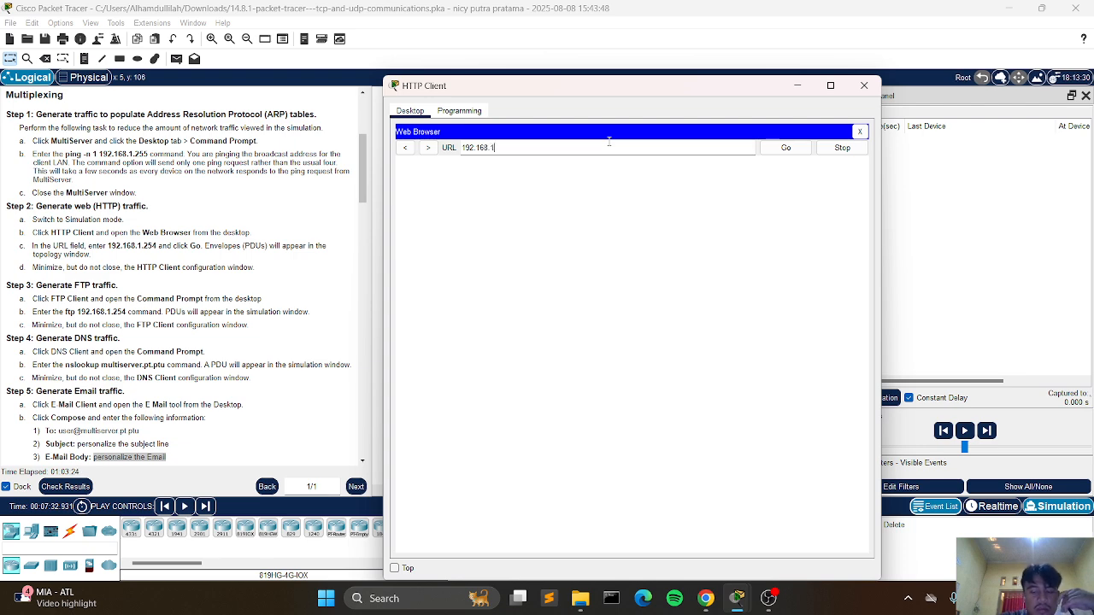
{"action": "type", "text": ".254"}
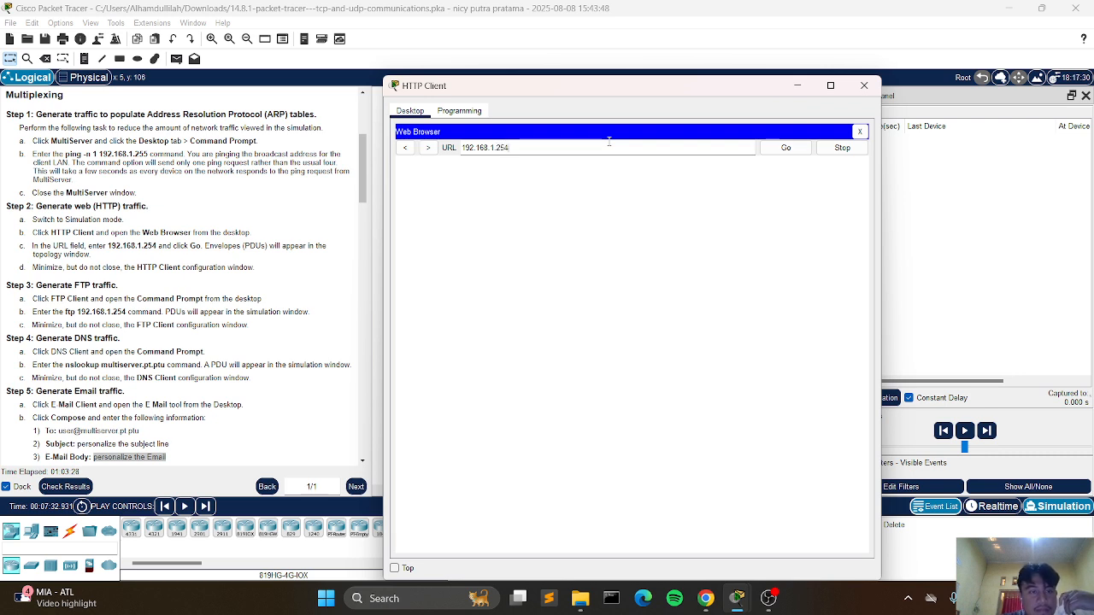
{"action": "left_click", "coordinate": [805, 149]}
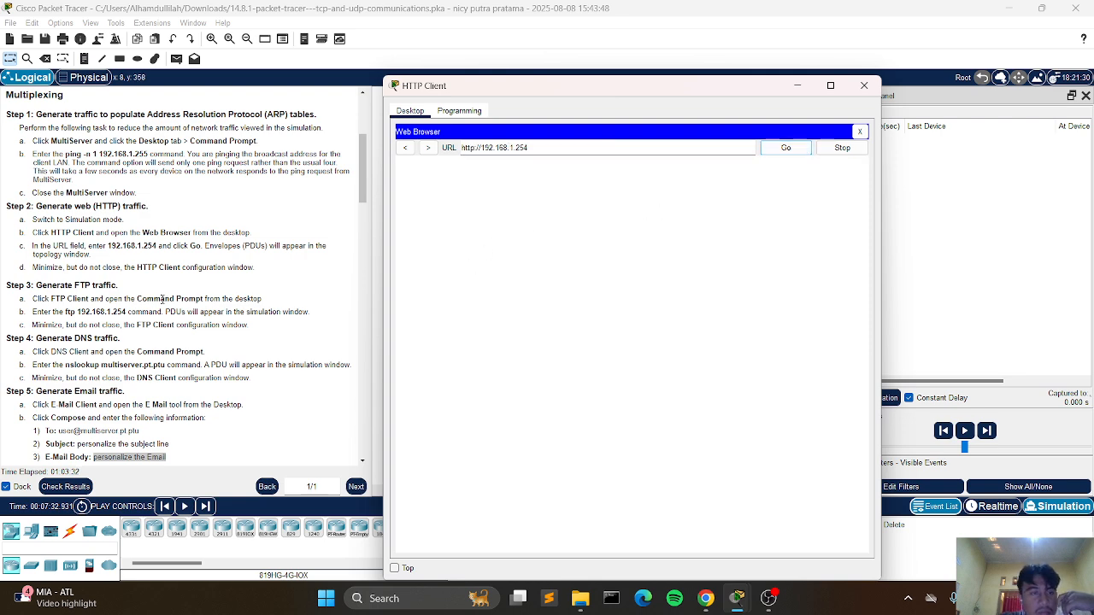
{"action": "scroll", "coordinate": [163, 300], "scroll_direction": "down", "scroll_amount": 2}
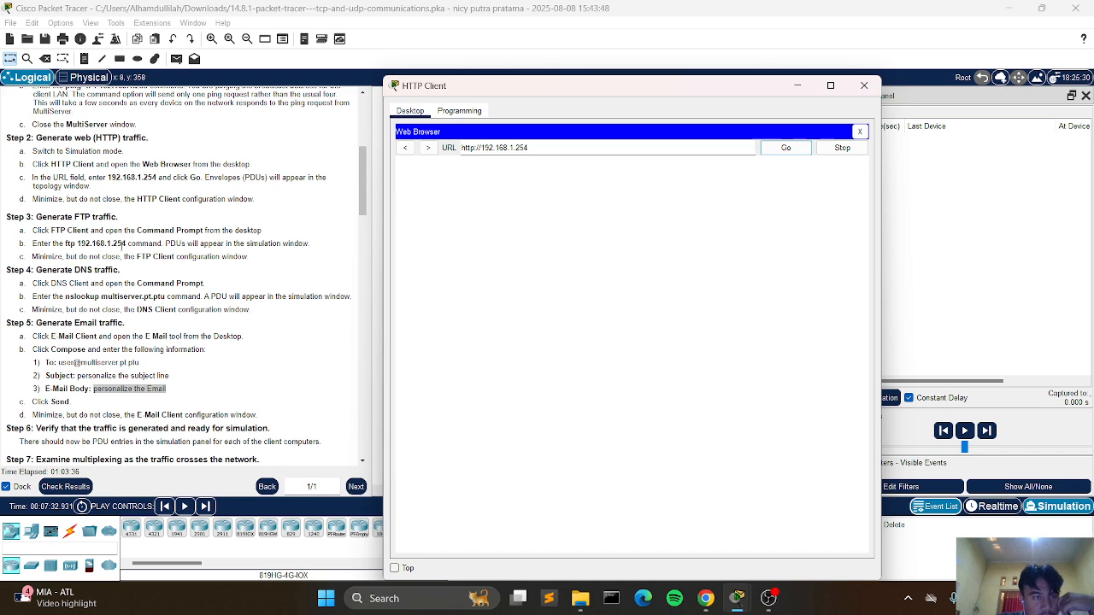
{"action": "left_click", "coordinate": [798, 85]}
- Run ftp 192.168.1.254 from the FTP Client's Command Prompt, as in Part 1 Step 3
{"action": "mouse_move", "coordinate": [737, 598]}
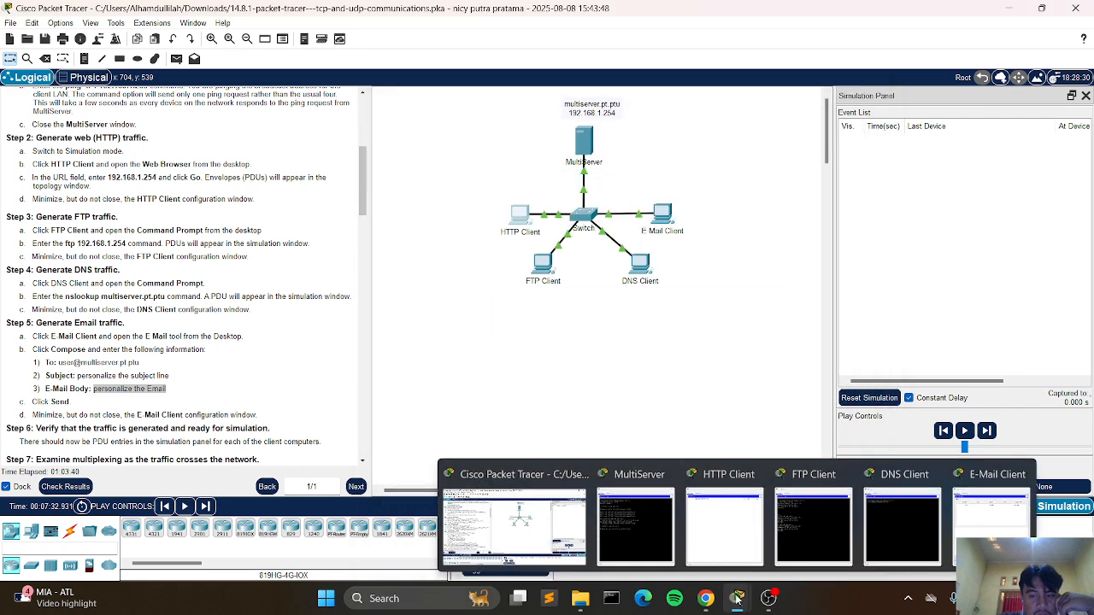
{"action": "left_click", "coordinate": [809, 526]}
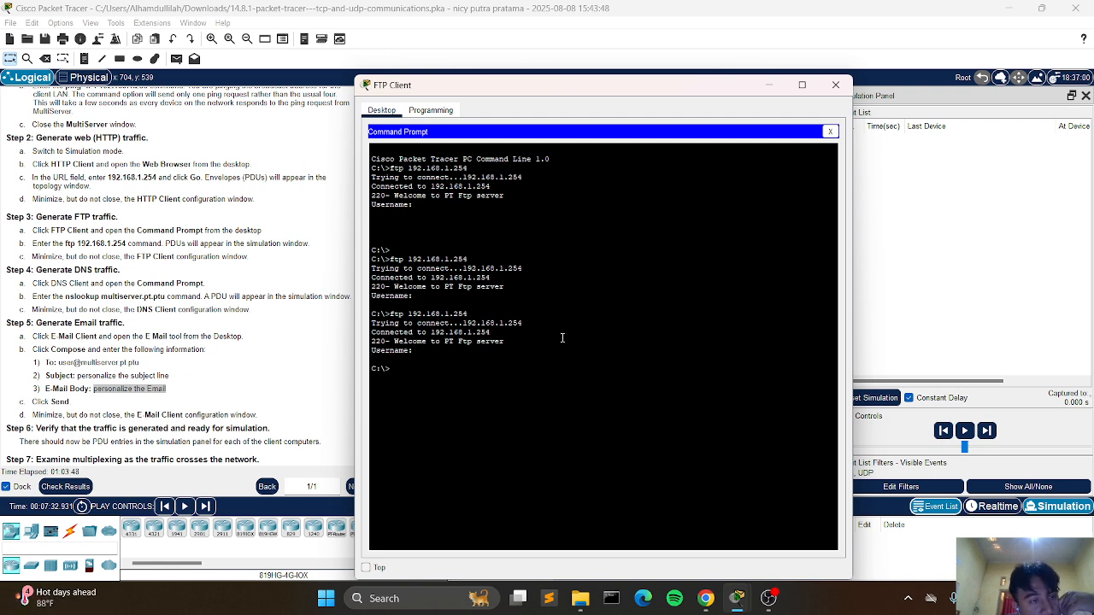
{"action": "key", "text": "Up"}
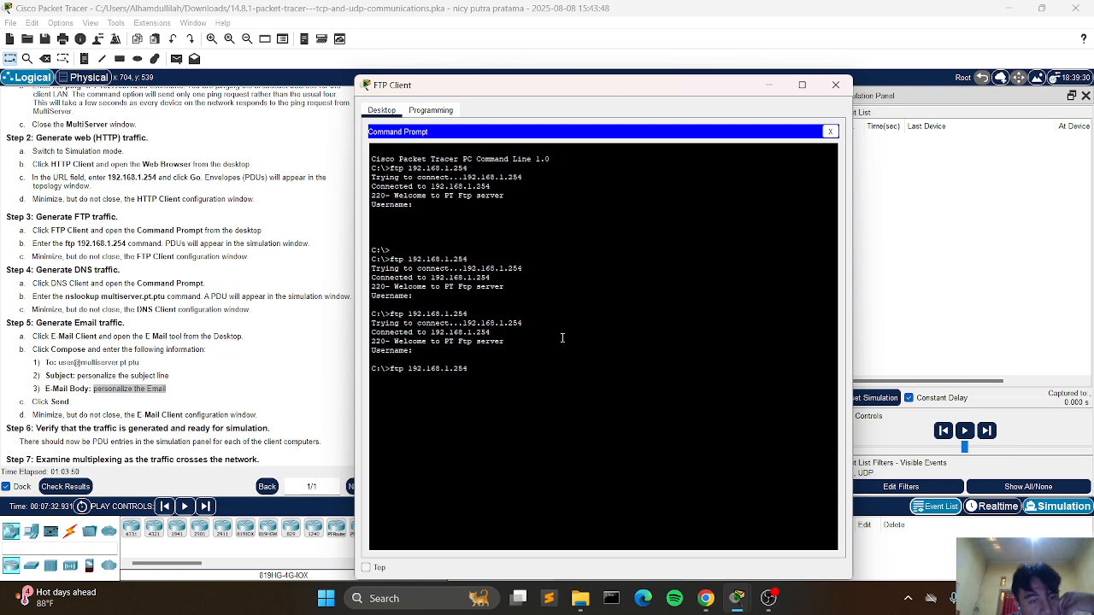
{"action": "key", "text": "Return"}
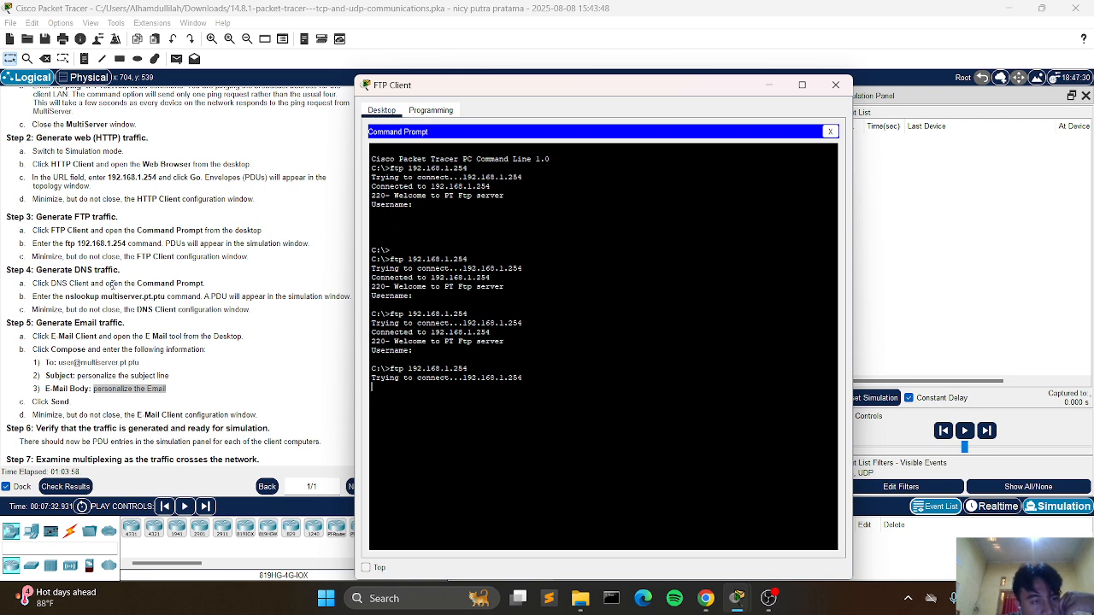
- Run nslookup multiserver.pt.ptu from the DNS Client's Command Prompt and bring the new event's device and type into view
{"action": "mouse_move", "coordinate": [740, 598]}
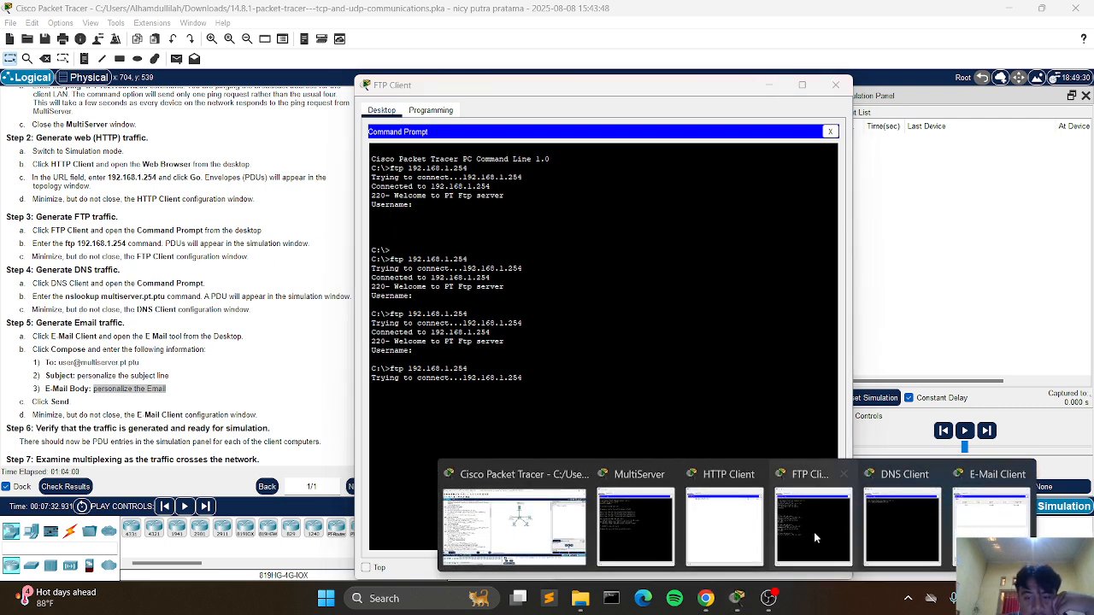
{"action": "left_click", "coordinate": [884, 525]}
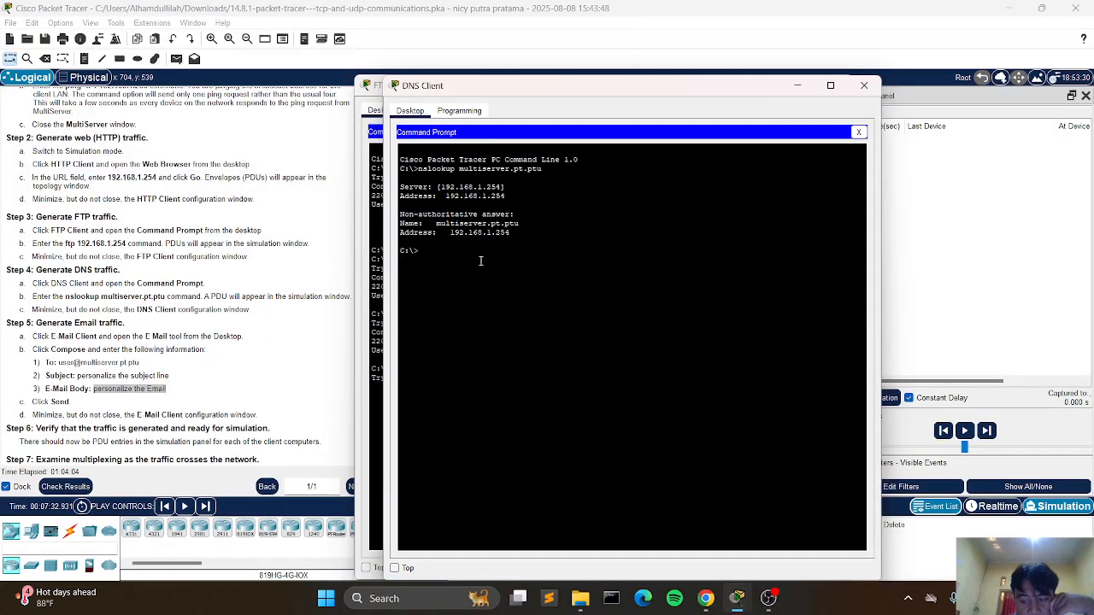
{"action": "key", "text": "Up"}
{"action": "key", "text": "Return"}
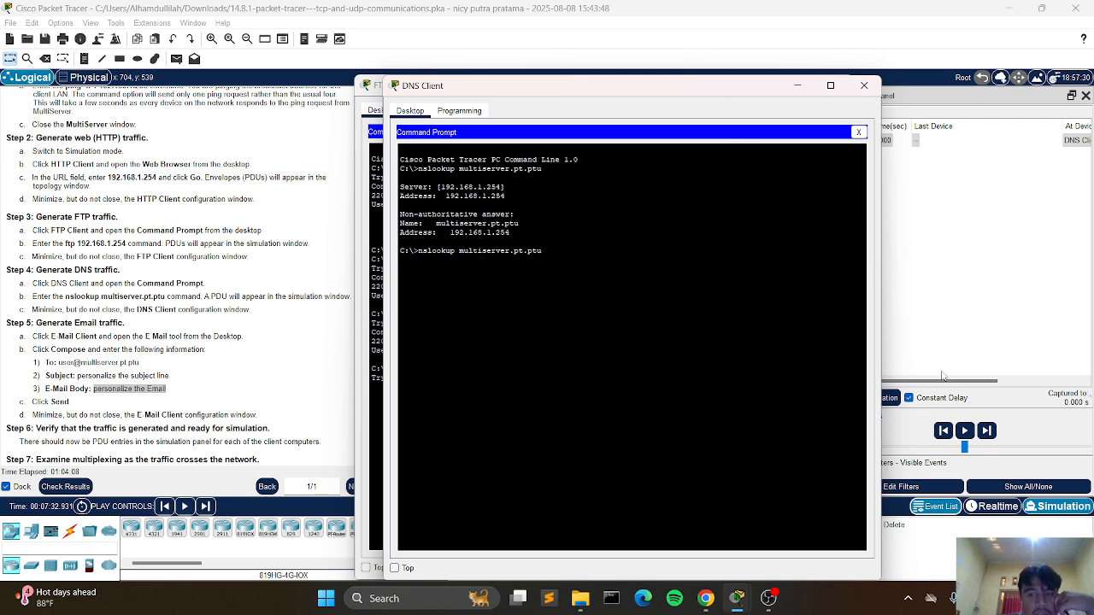
{"action": "left_click", "coordinate": [996, 381]}
{"action": "left_click_drag", "start_coordinate": [996, 380], "coordinate": [1029, 364]}
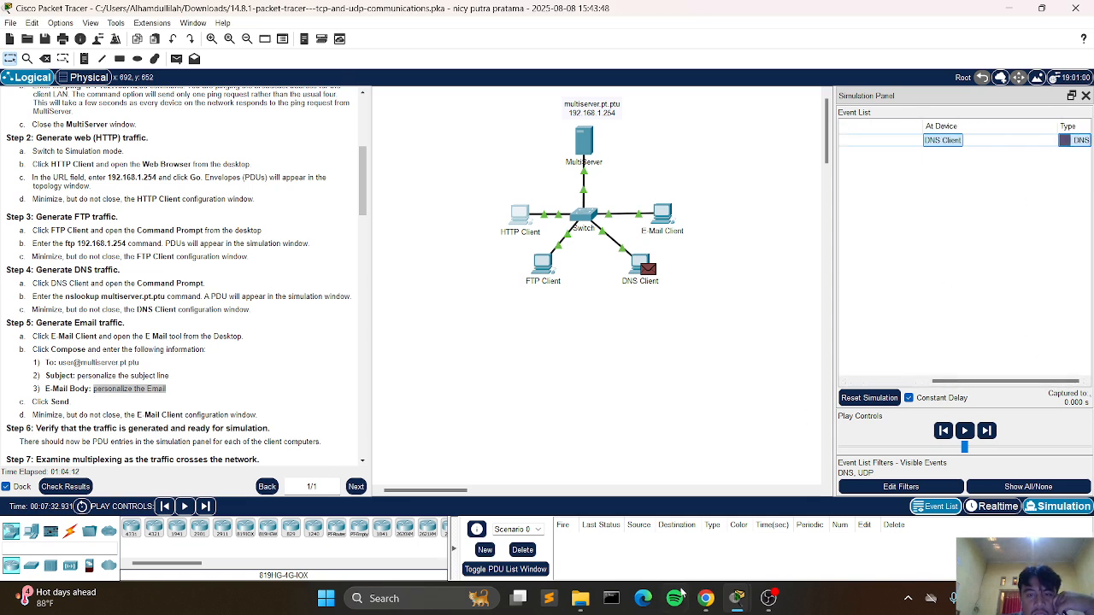
{"action": "mouse_move", "coordinate": [740, 594]}
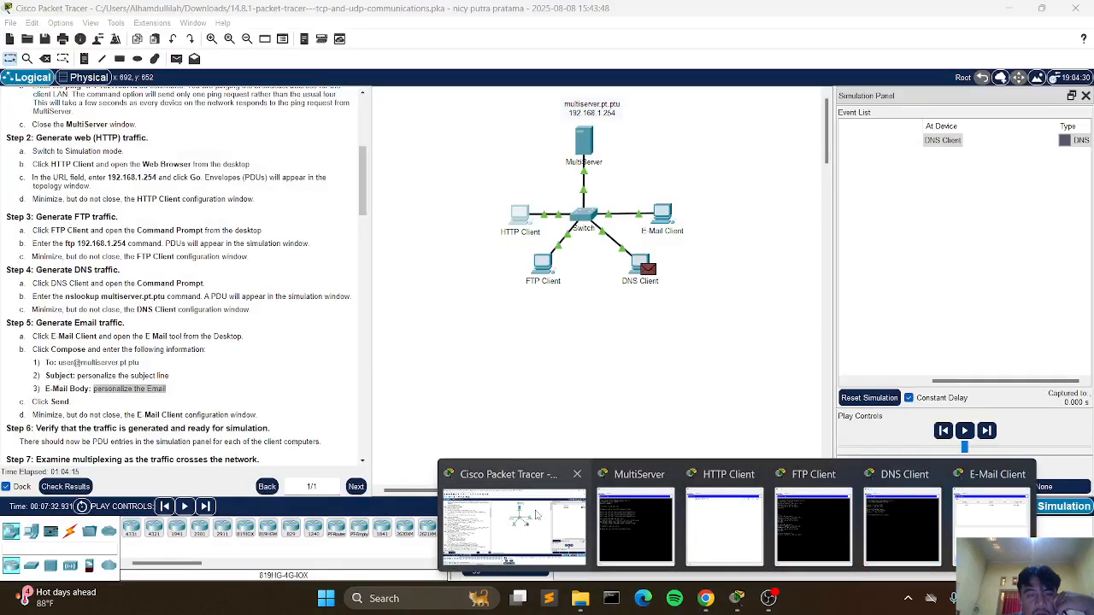
{"action": "left_click", "coordinate": [537, 514]}
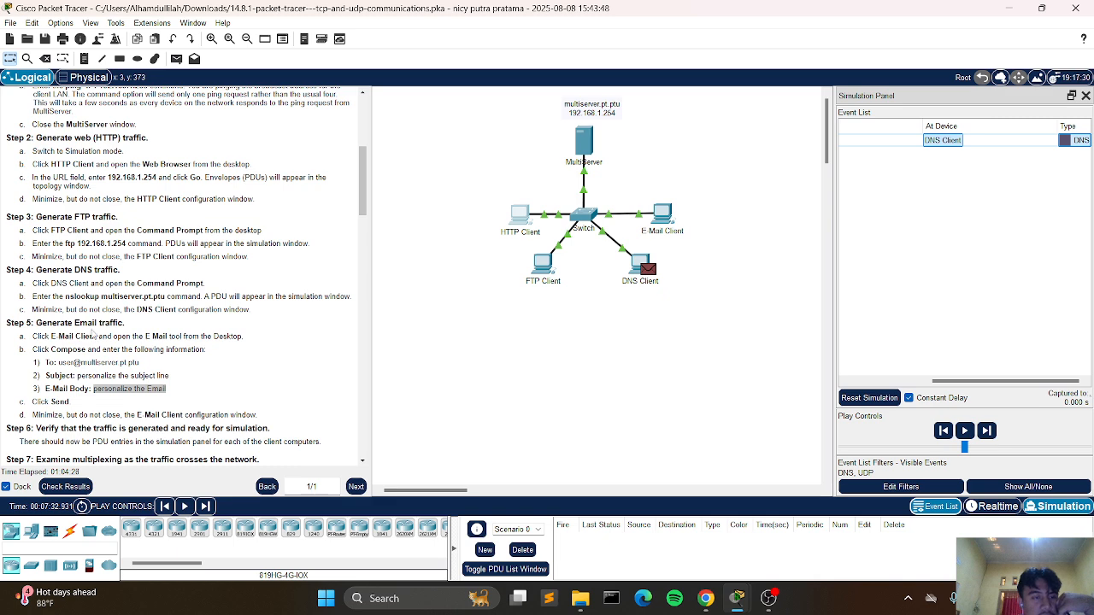
- Following Part 1 Step 5, send the prefilled message with subject "personalize the subject line" from the E-Mail Client
{"action": "scroll", "coordinate": [98, 334], "scroll_direction": "down", "scroll_amount": 2}
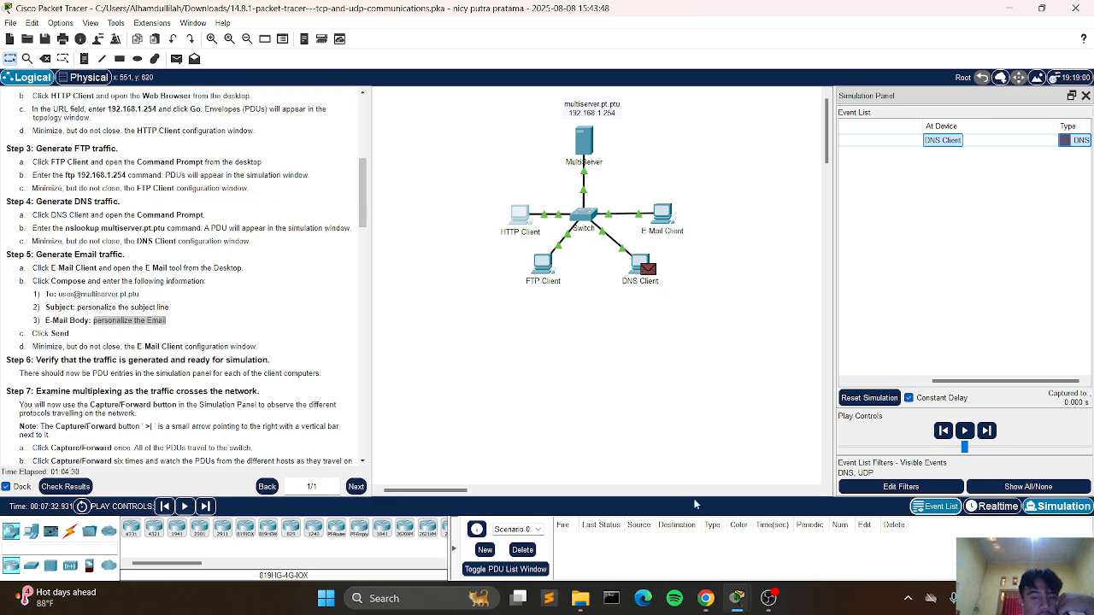
{"action": "mouse_move", "coordinate": [734, 604]}
{"action": "left_click", "coordinate": [990, 523]}
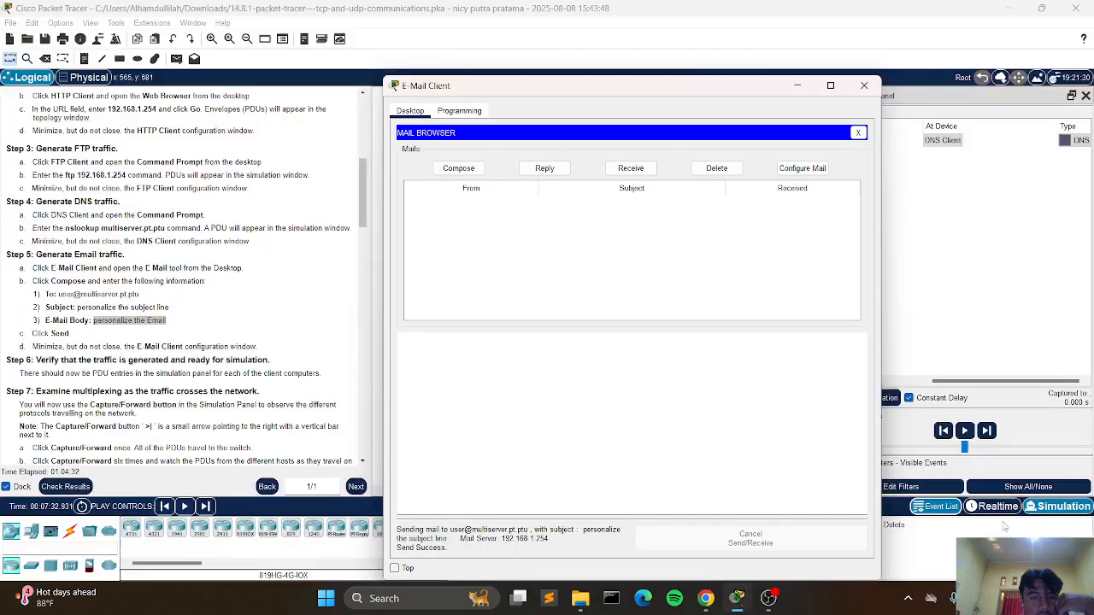
{"action": "left_click", "coordinate": [453, 169]}
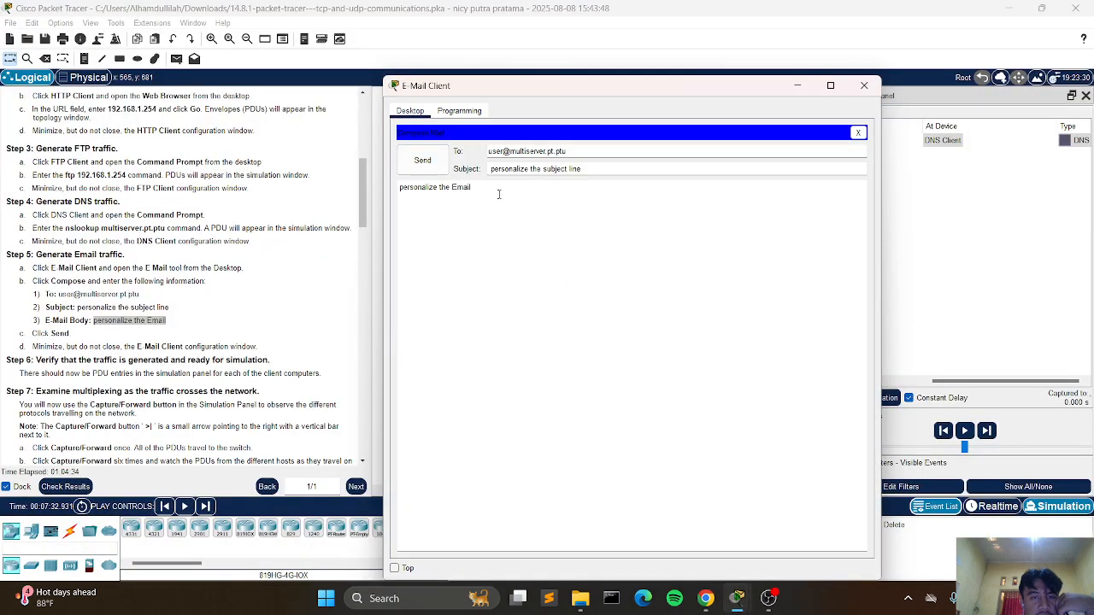
{"action": "left_click", "coordinate": [440, 163]}
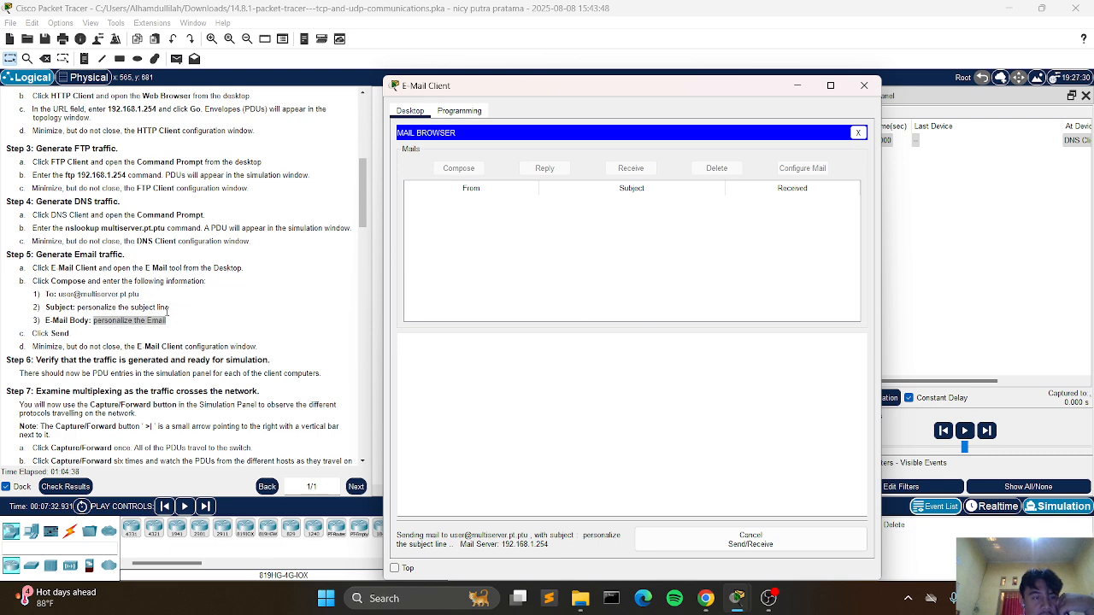
- Review Part 1 Steps 6 and 7, then advance the simulation once to move the DNS PDU to the Switch
{"action": "scroll", "coordinate": [166, 312], "scroll_direction": "down", "scroll_amount": 3}
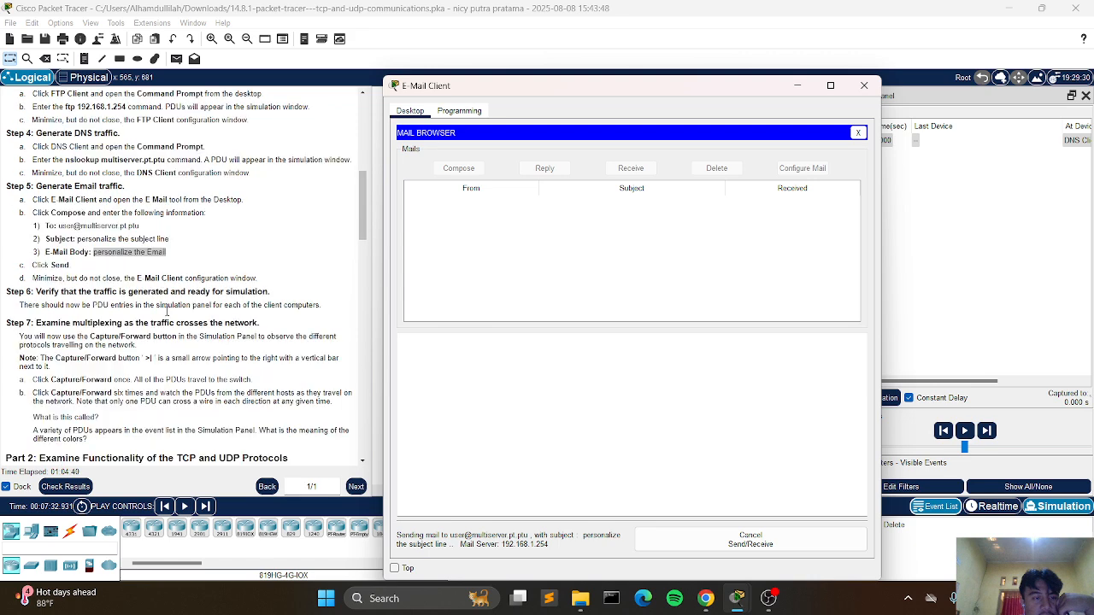
{"action": "scroll", "coordinate": [167, 313], "scroll_direction": "down", "scroll_amount": 3}
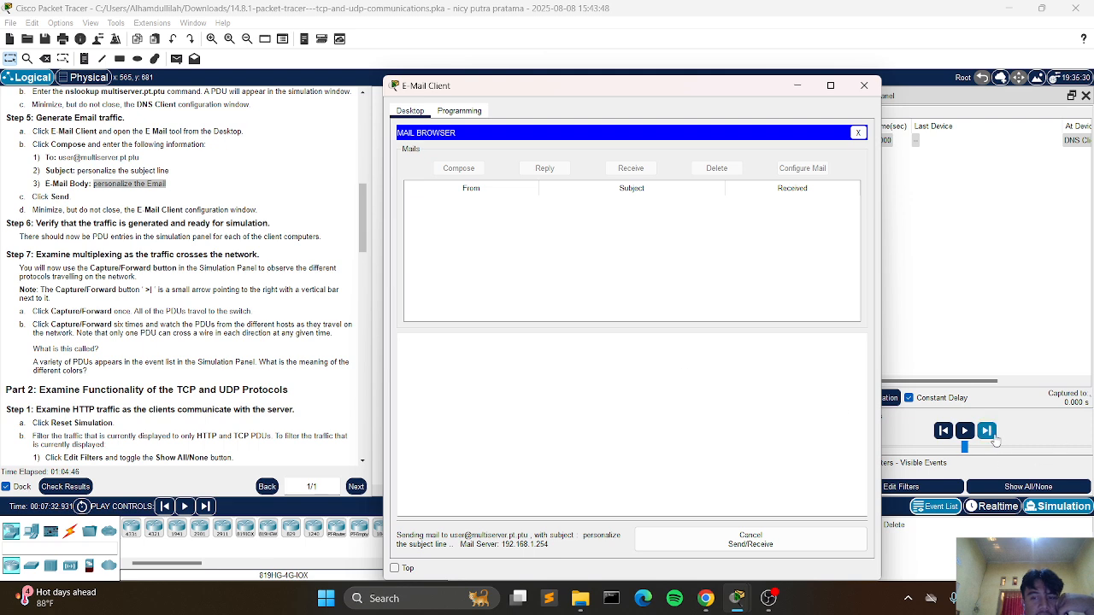
{"action": "left_click", "coordinate": [993, 436]}
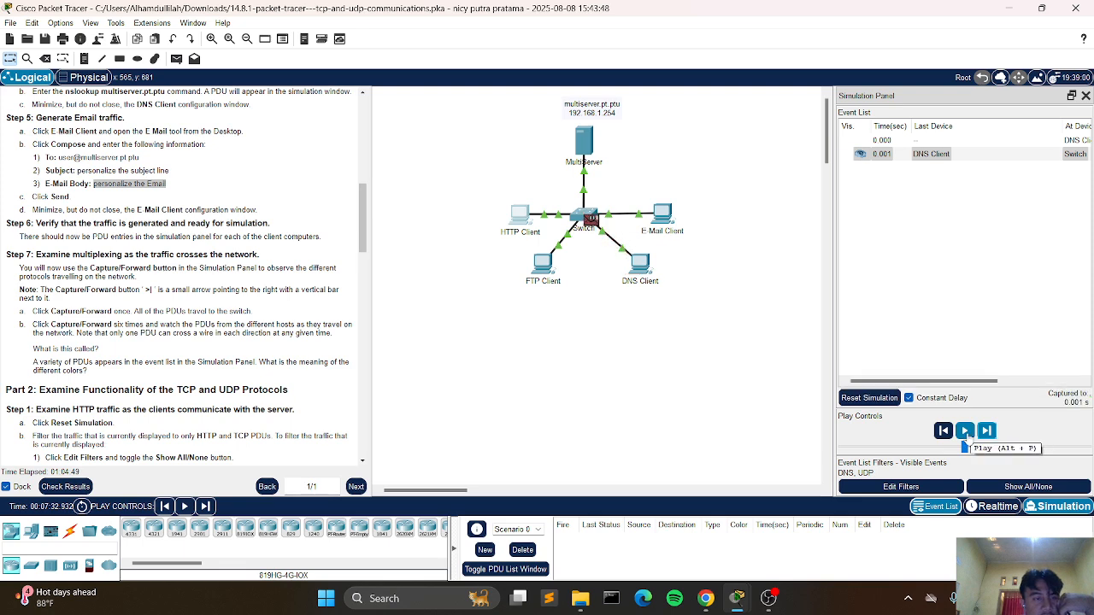
- Advance the simulation until the DNS PDU returns to the DNS Client, then locate the Part 2 Step 3 instructions
{"action": "scroll", "coordinate": [182, 259], "scroll_direction": "down", "scroll_amount": 4}
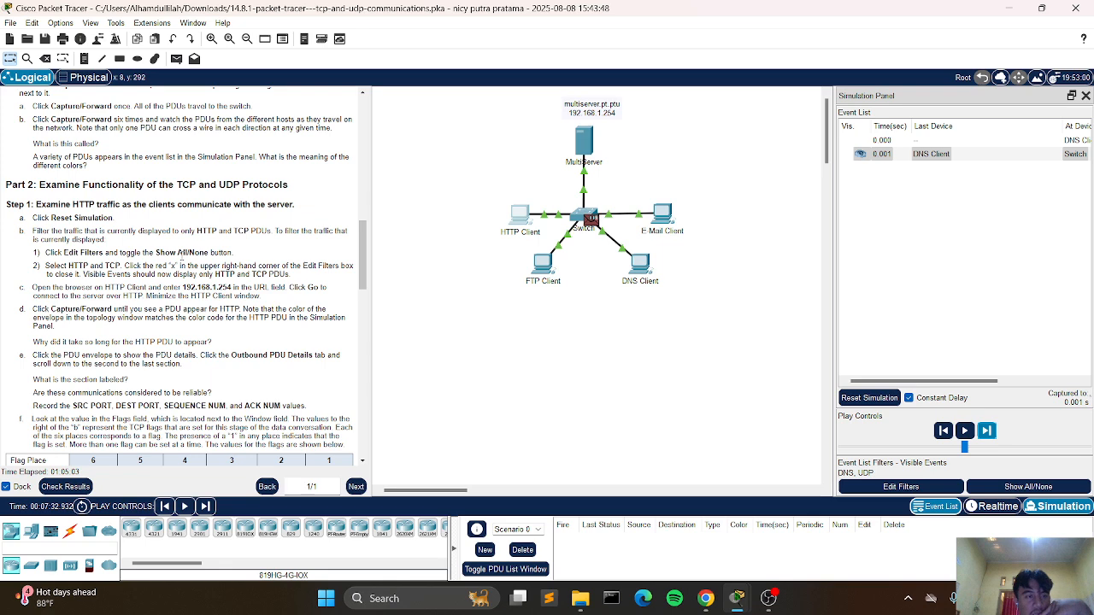
{"action": "scroll", "coordinate": [181, 254], "scroll_direction": "up", "scroll_amount": 2}
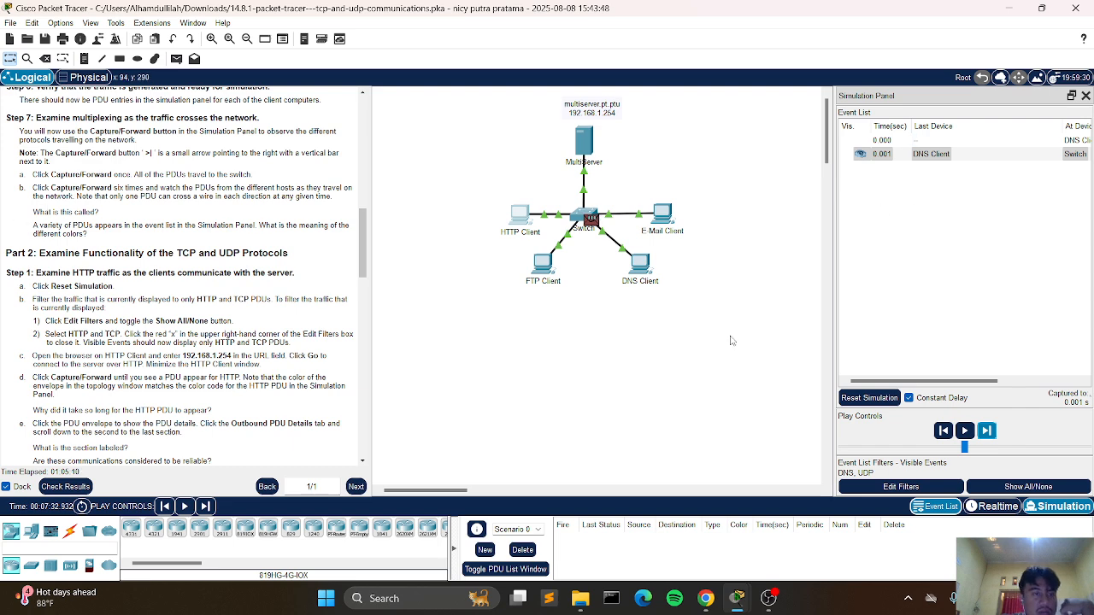
{"action": "left_click", "coordinate": [987, 432]}
{"action": "left_click", "coordinate": [988, 432]}
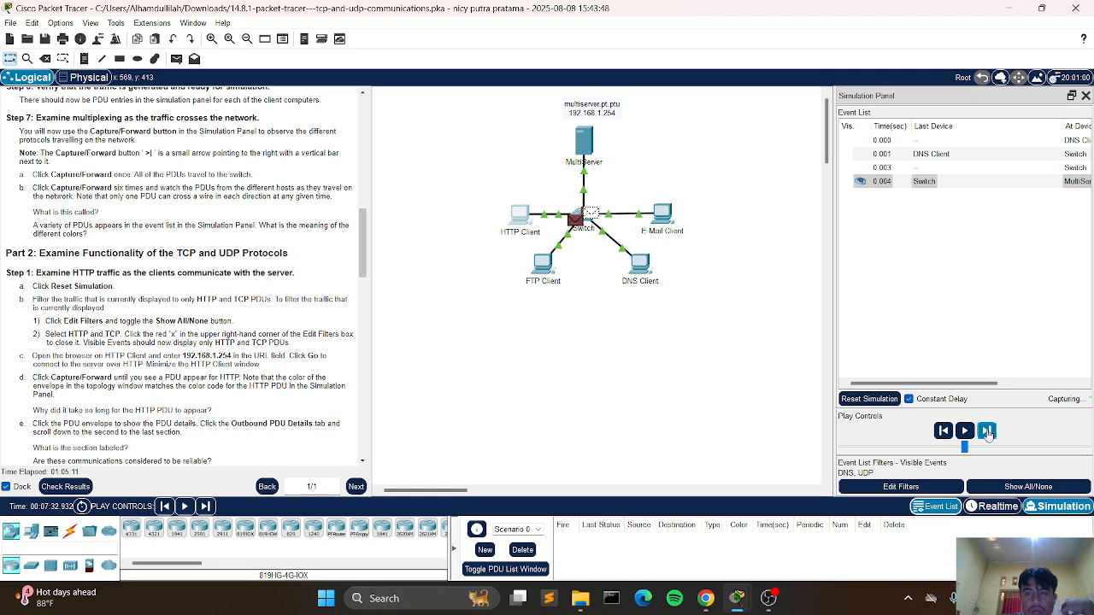
{"action": "left_click", "coordinate": [988, 431]}
{"action": "left_click", "coordinate": [987, 431]}
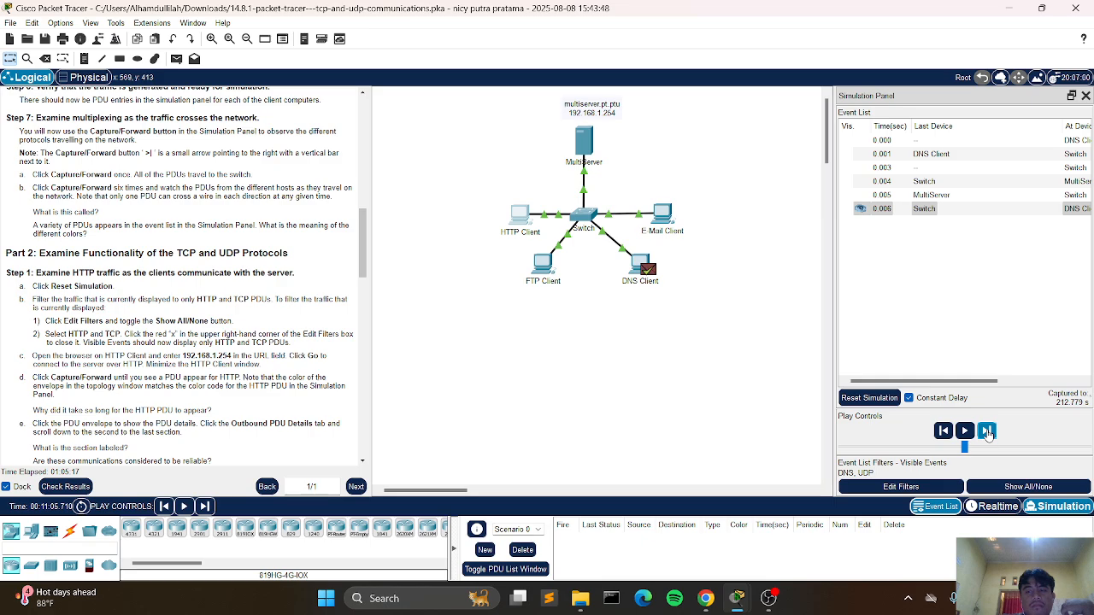
{"action": "scroll", "coordinate": [141, 267], "scroll_direction": "down", "scroll_amount": 15}
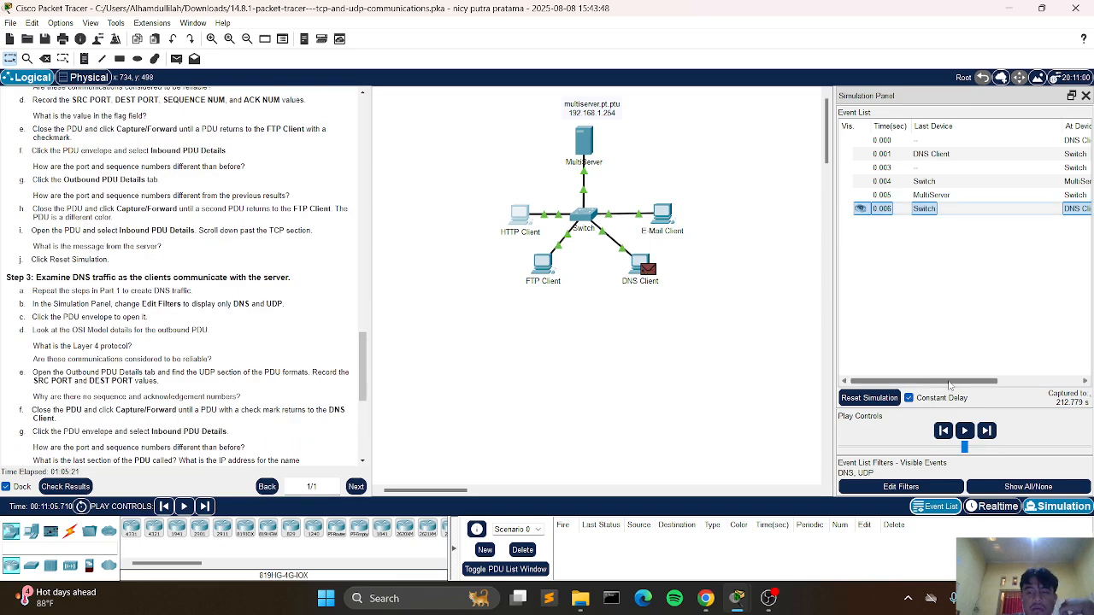
- Examine the OSI Model layers of the DNS PDU that returned to the DNS Client, as Step 3 asks, and close its details
{"action": "left_click_drag", "start_coordinate": [923, 381], "coordinate": [1090, 365]}
{"action": "scroll", "coordinate": [121, 239], "scroll_direction": "down", "scroll_amount": 10}
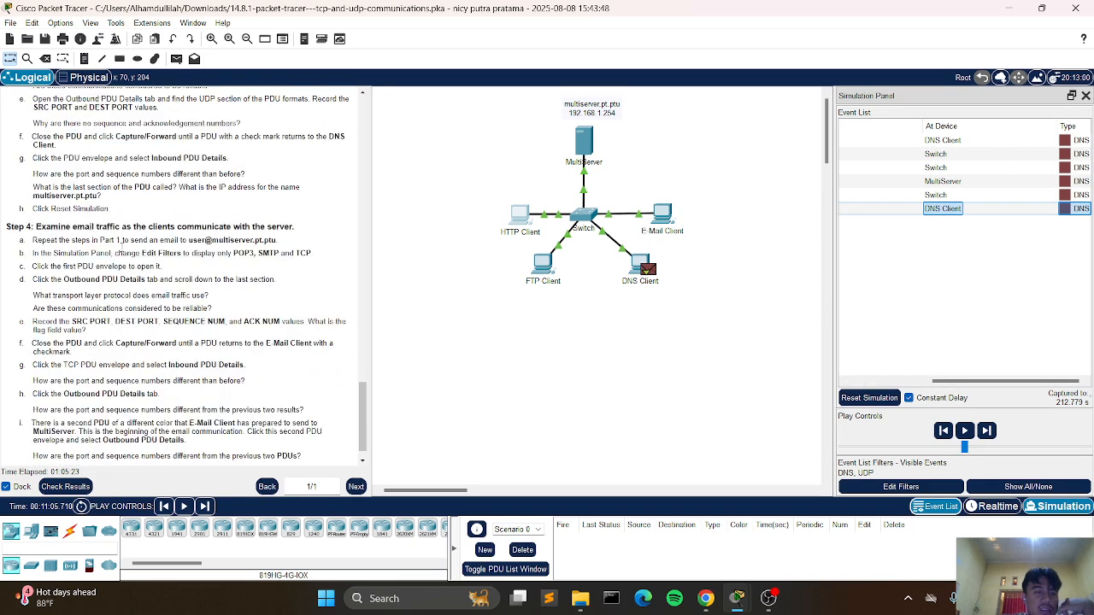
{"action": "scroll", "coordinate": [122, 240], "scroll_direction": "up", "scroll_amount": 5}
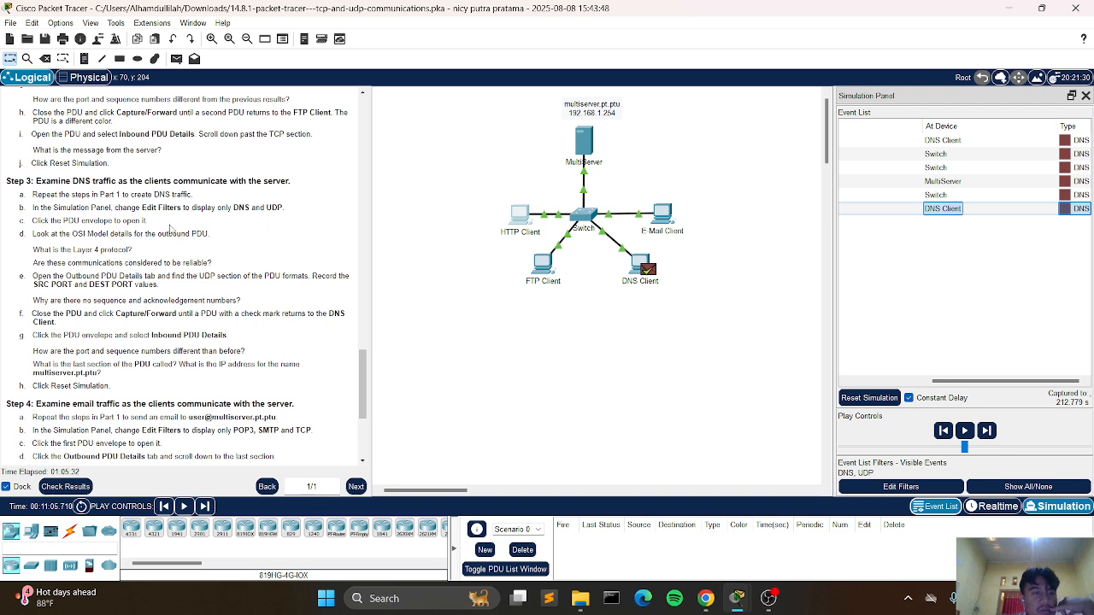
{"action": "left_click", "coordinate": [1071, 210]}
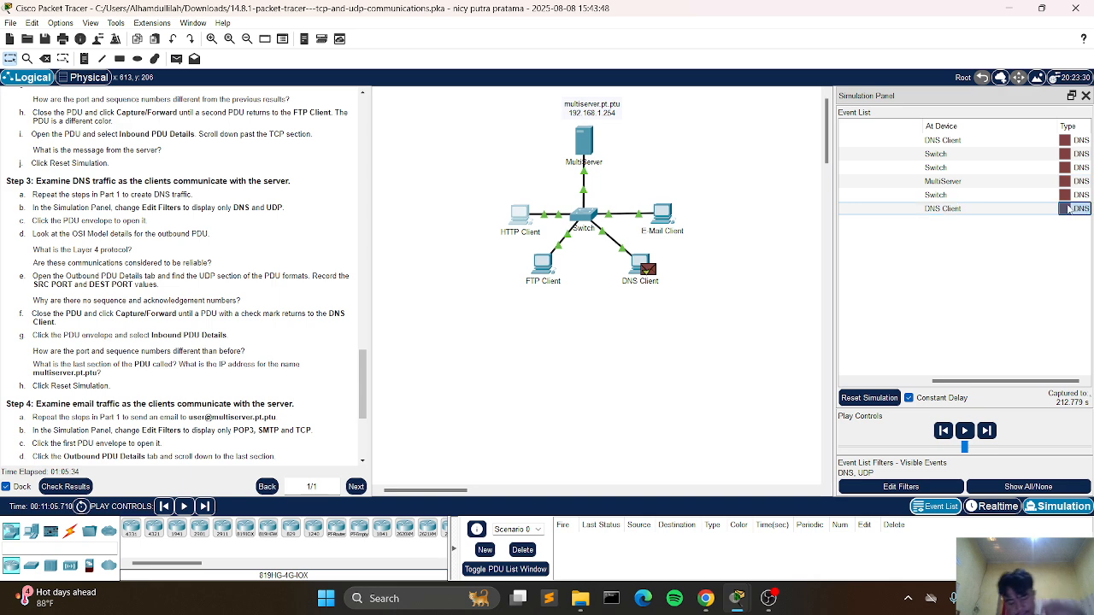
{"action": "left_click", "coordinate": [1070, 210]}
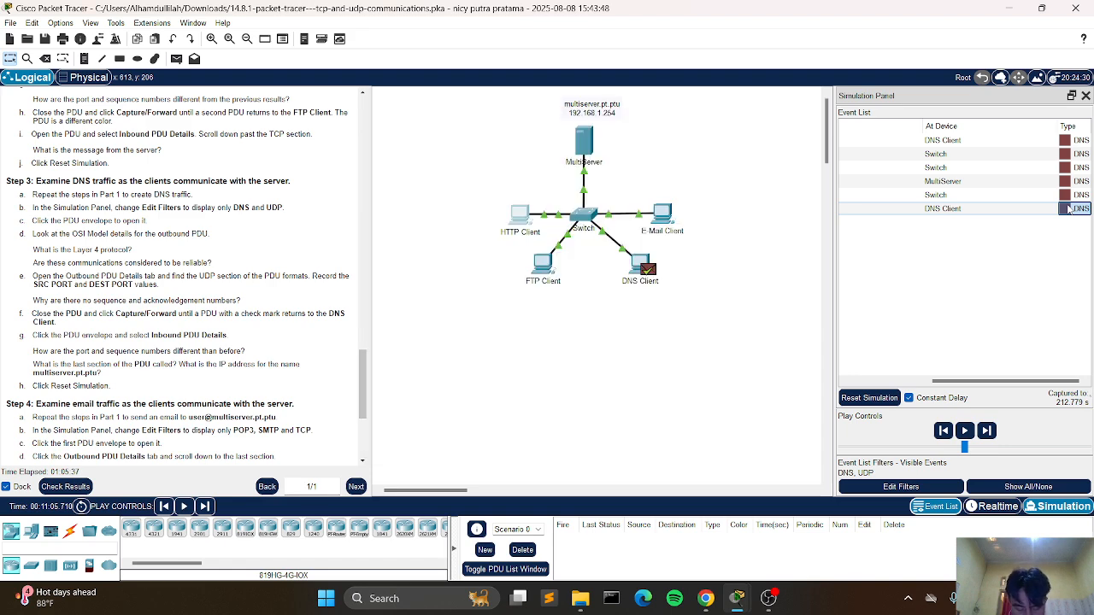
{"action": "left_click", "coordinate": [1069, 210]}
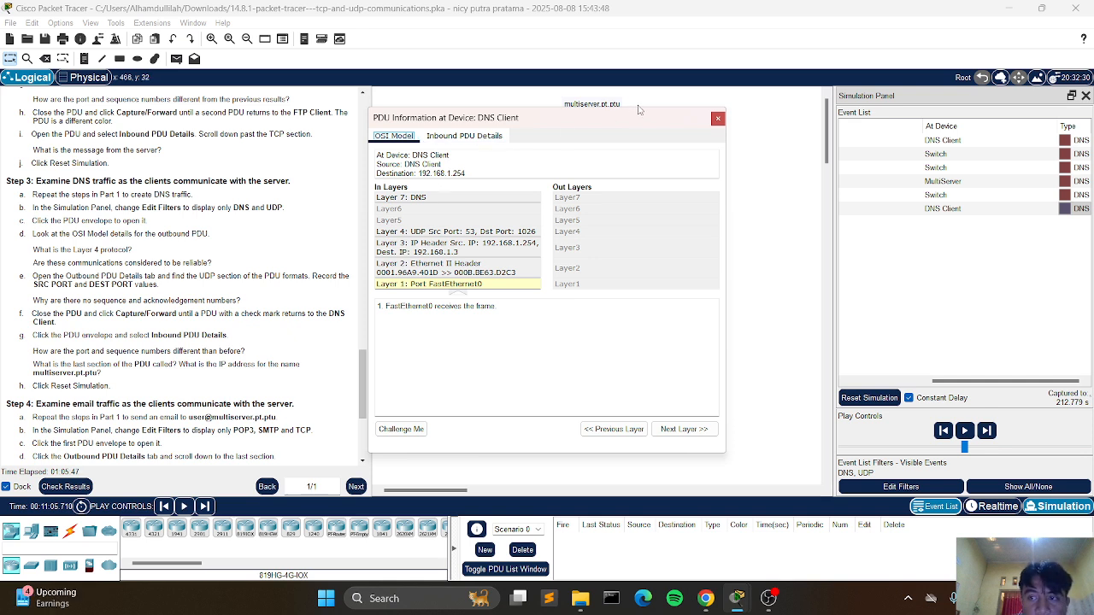
{"action": "left_click", "coordinate": [718, 118]}
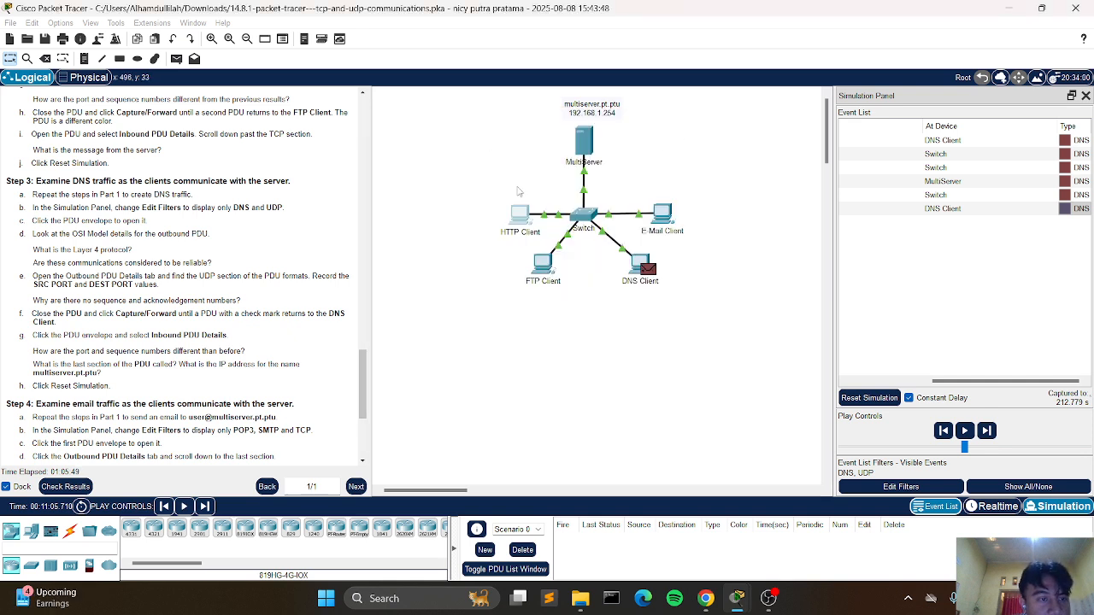
- Examine the UDP and DNS sections in the outbound PDU details of the Switch's last DNS event, and close them
{"action": "left_click", "coordinate": [1067, 198]}
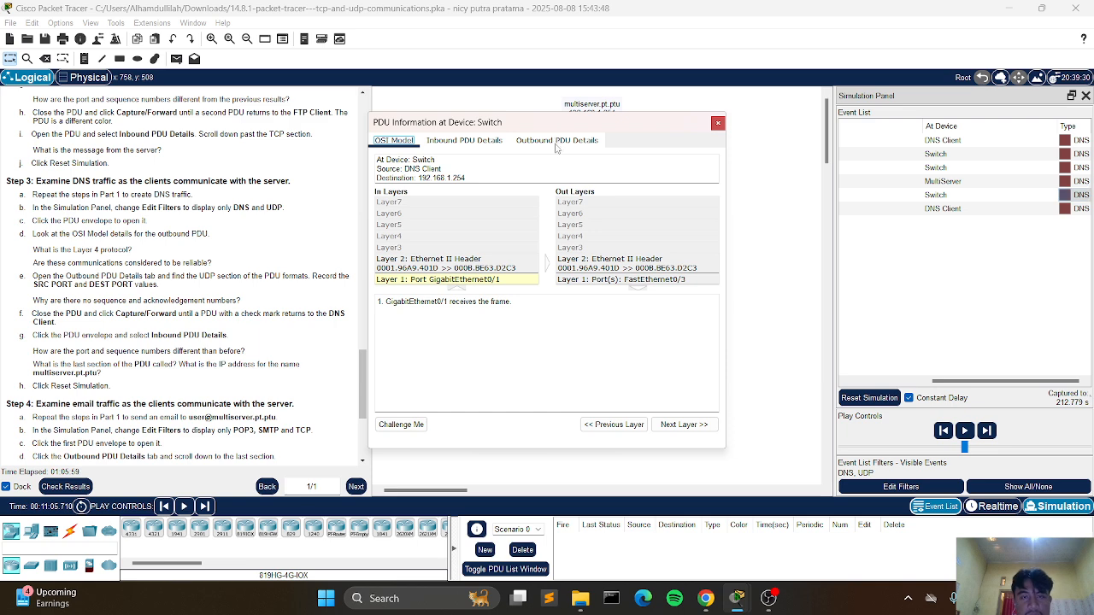
{"action": "left_click", "coordinate": [556, 142]}
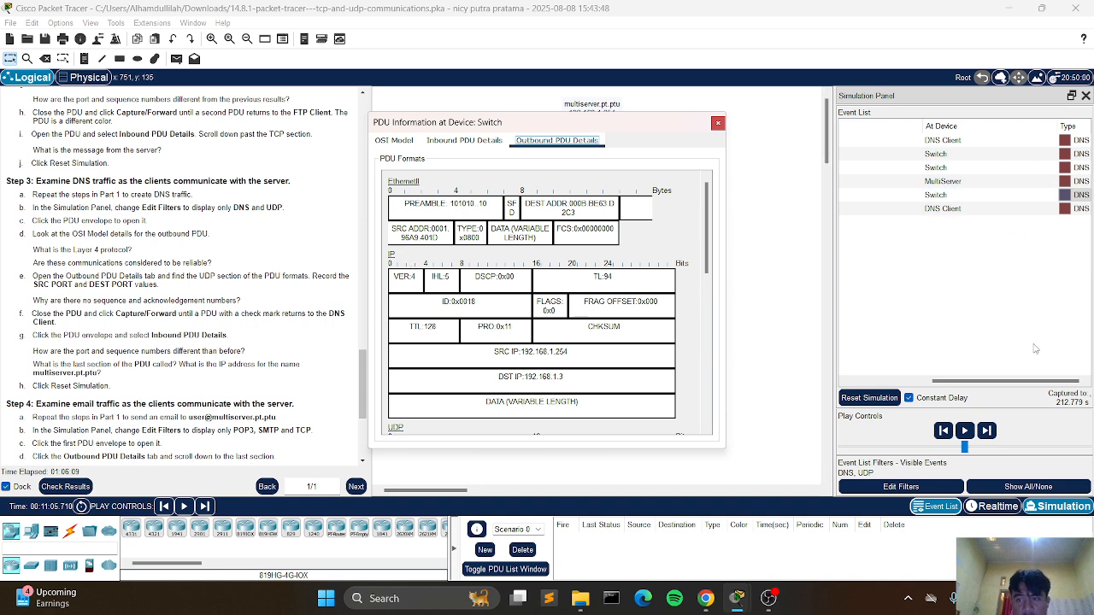
{"action": "left_click_drag", "start_coordinate": [1041, 383], "coordinate": [1081, 360]}
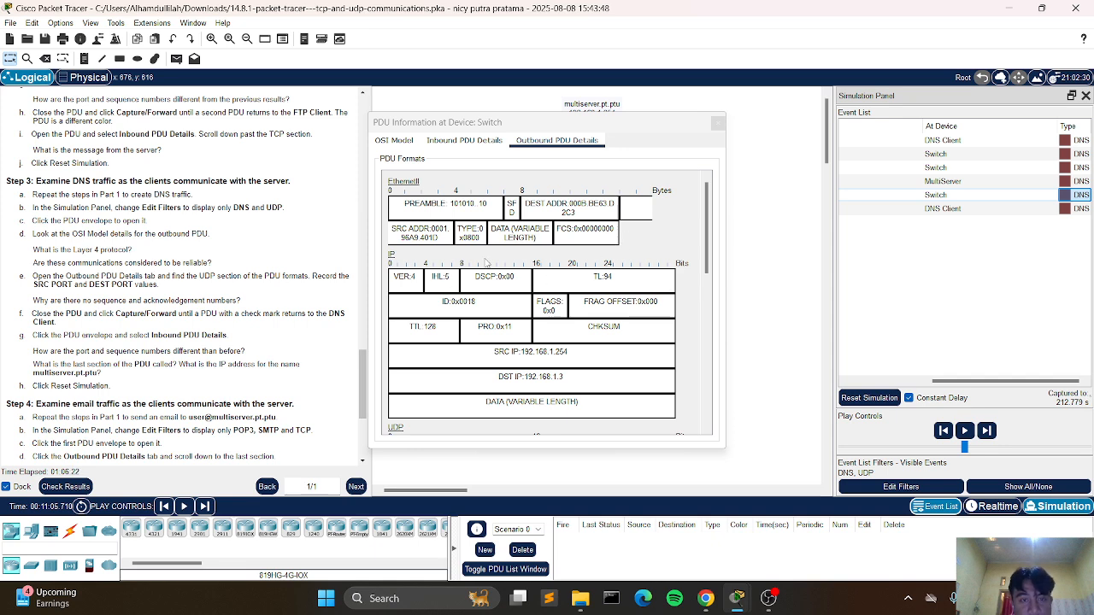
{"action": "scroll", "coordinate": [487, 263], "scroll_direction": "down", "scroll_amount": 10}
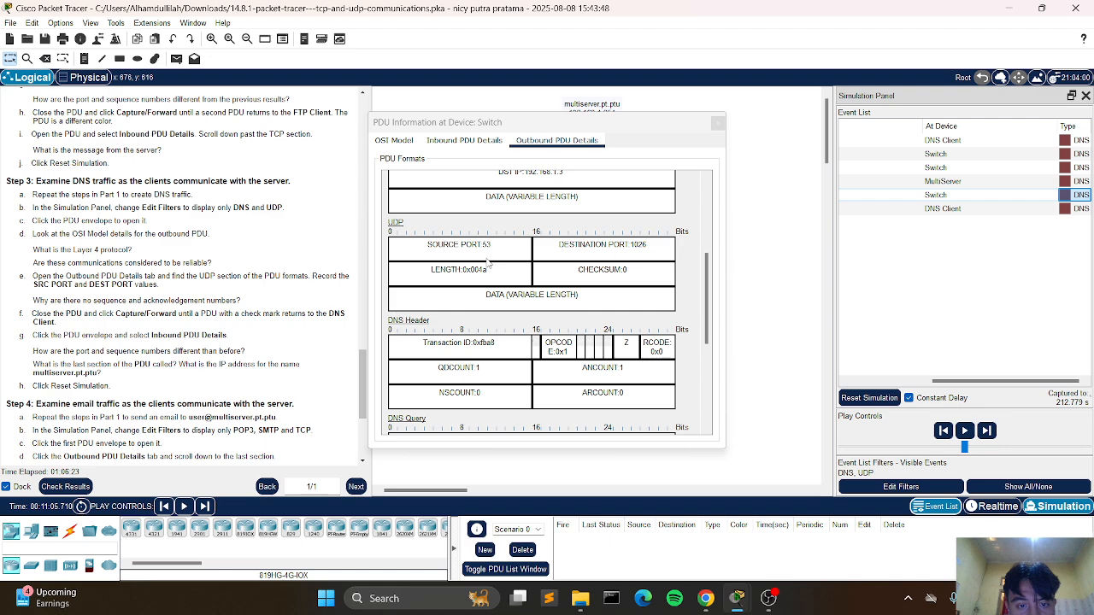
{"action": "scroll", "coordinate": [487, 262], "scroll_direction": "down", "scroll_amount": 2}
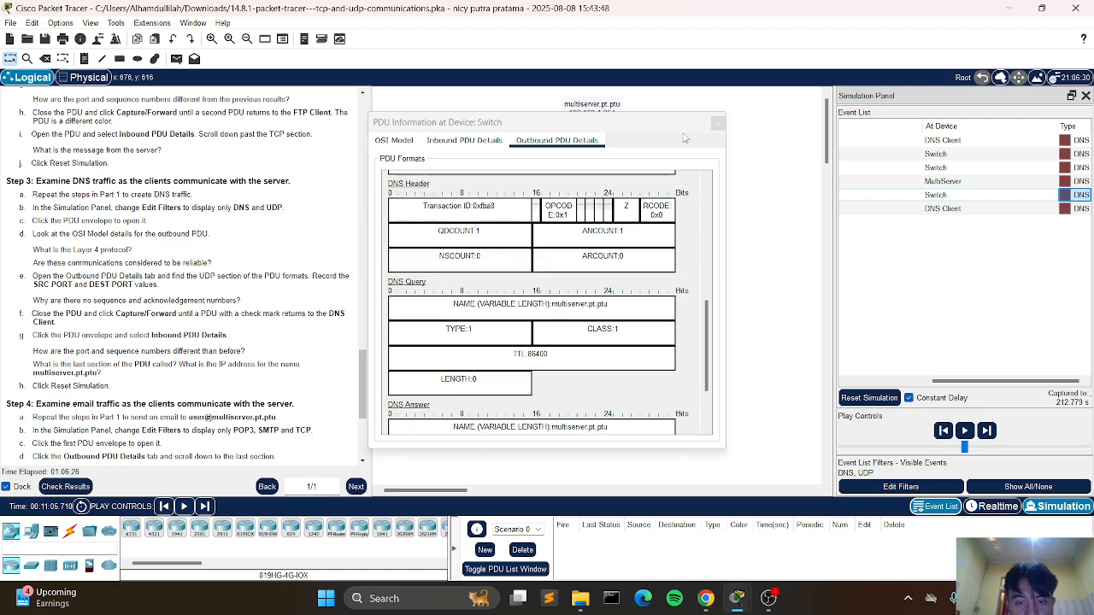
{"action": "left_click_drag", "start_coordinate": [706, 125], "coordinate": [707, 193]}
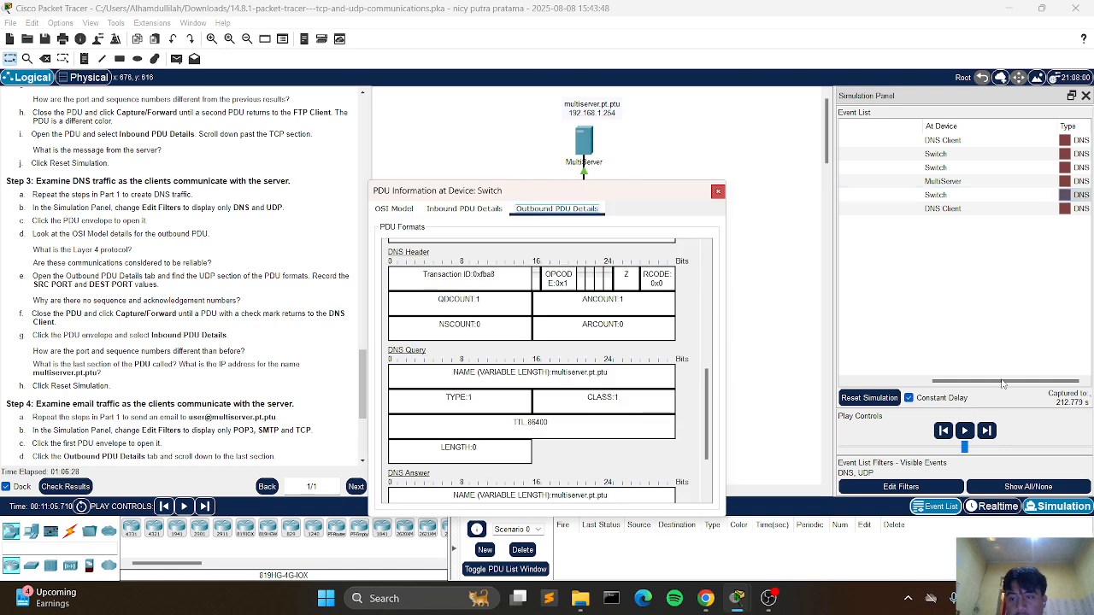
{"action": "left_click", "coordinate": [917, 382]}
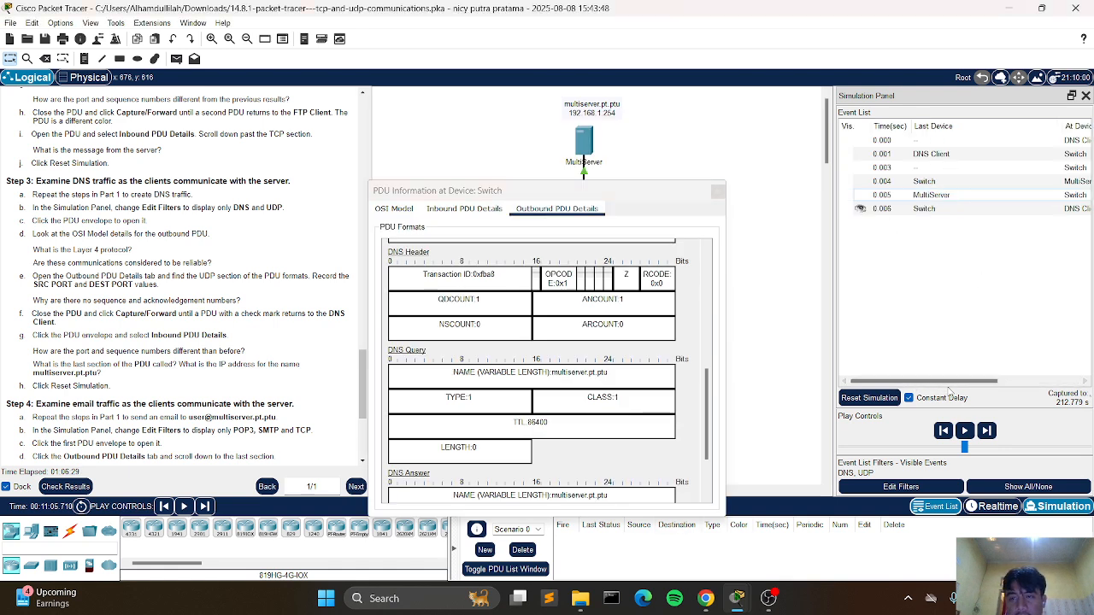
{"action": "left_click", "coordinate": [718, 190]}
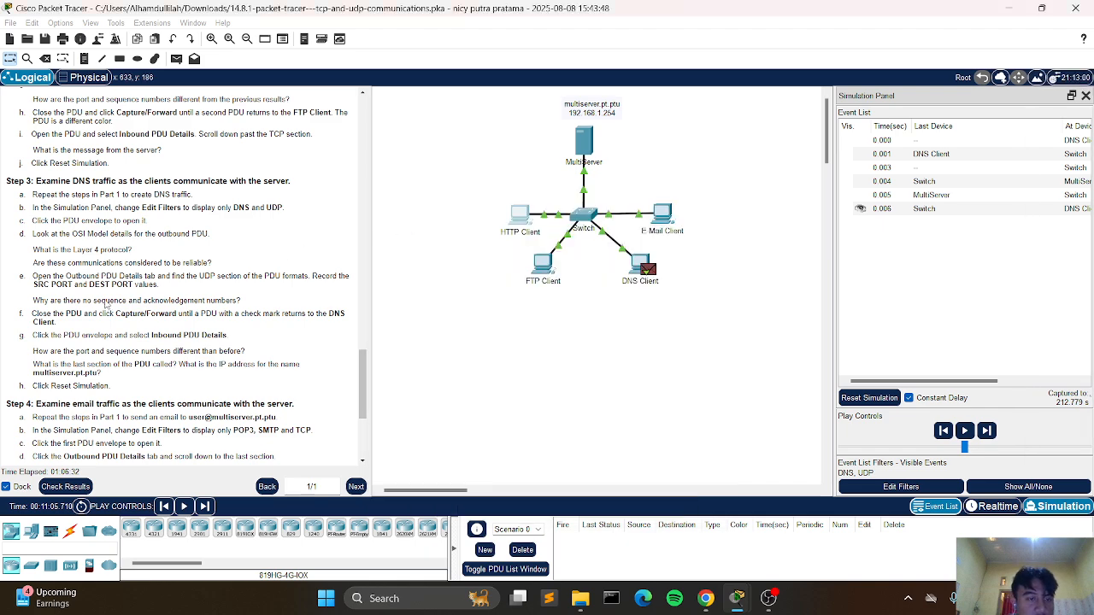
- Reset the simulation and review the Part 2 Step 3 and Step 4 instructions
{"action": "scroll", "coordinate": [73, 313], "scroll_direction": "down", "scroll_amount": 3}
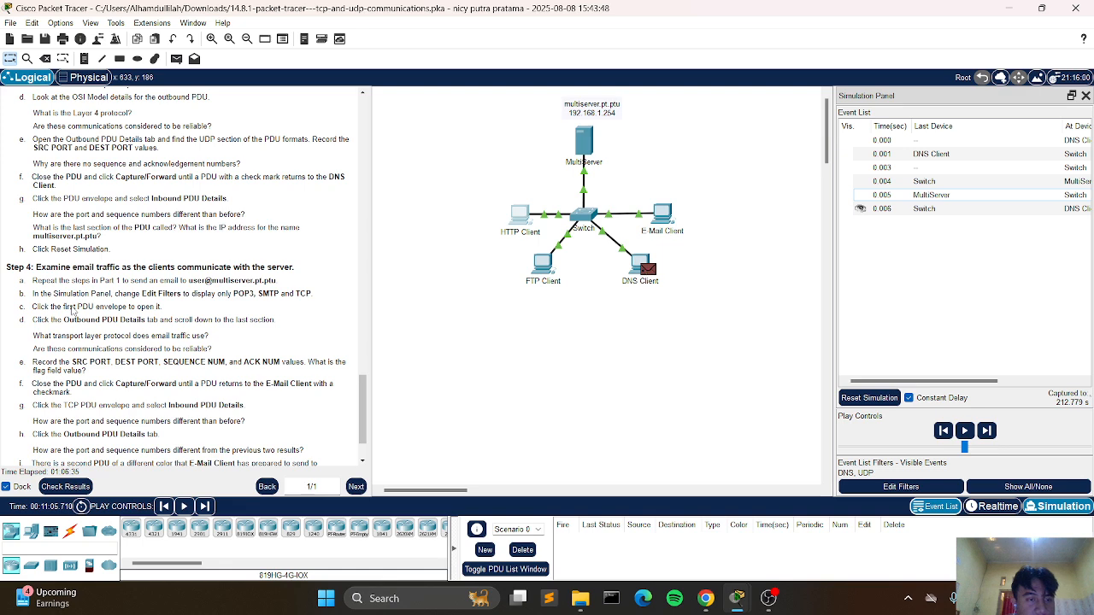
{"action": "scroll", "coordinate": [73, 313], "scroll_direction": "down", "scroll_amount": 2}
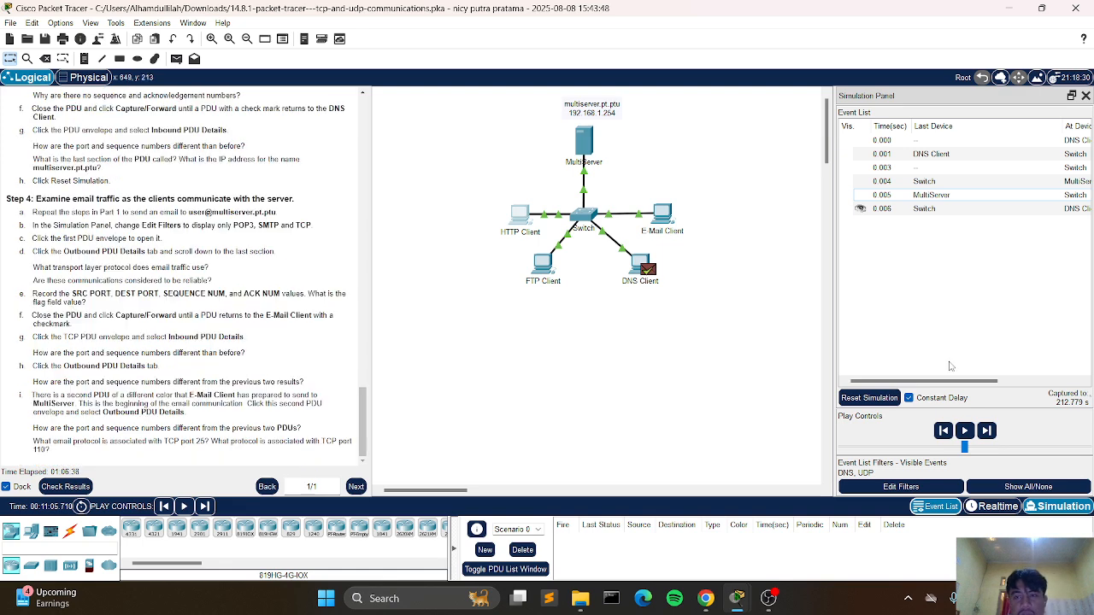
{"action": "left_click", "coordinate": [870, 398]}
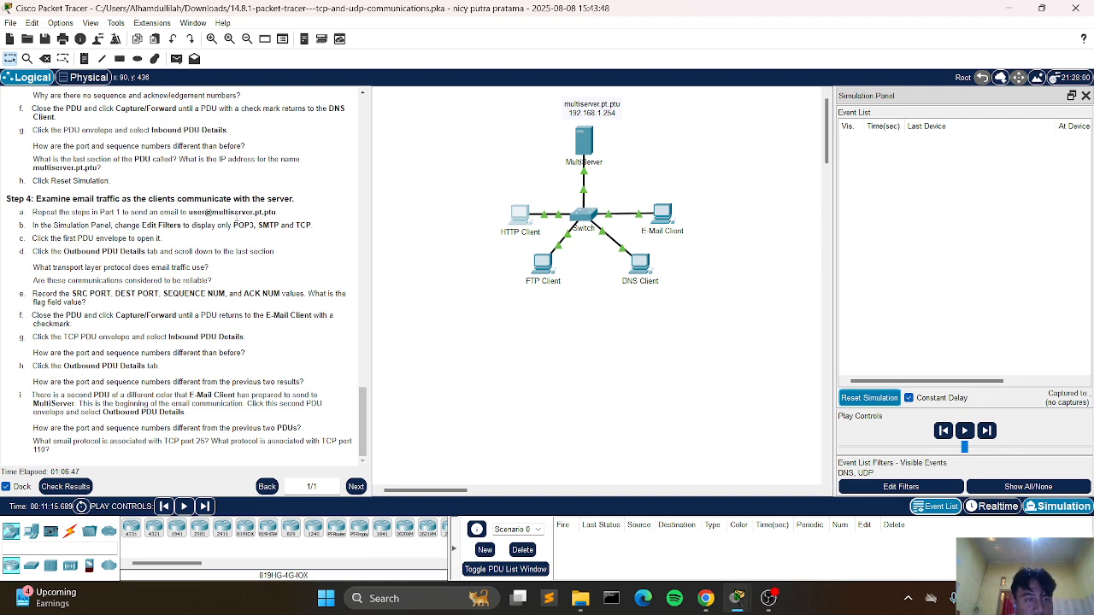
{"action": "scroll", "coordinate": [111, 224], "scroll_direction": "up", "scroll_amount": 2}
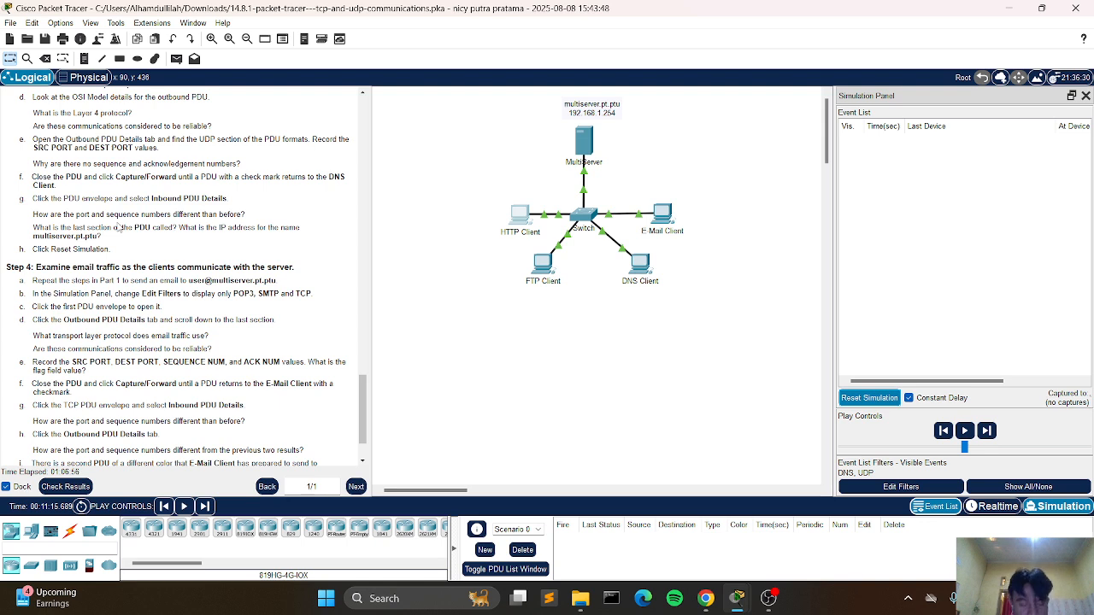
{"action": "scroll", "coordinate": [129, 278], "scroll_direction": "up", "scroll_amount": 2}
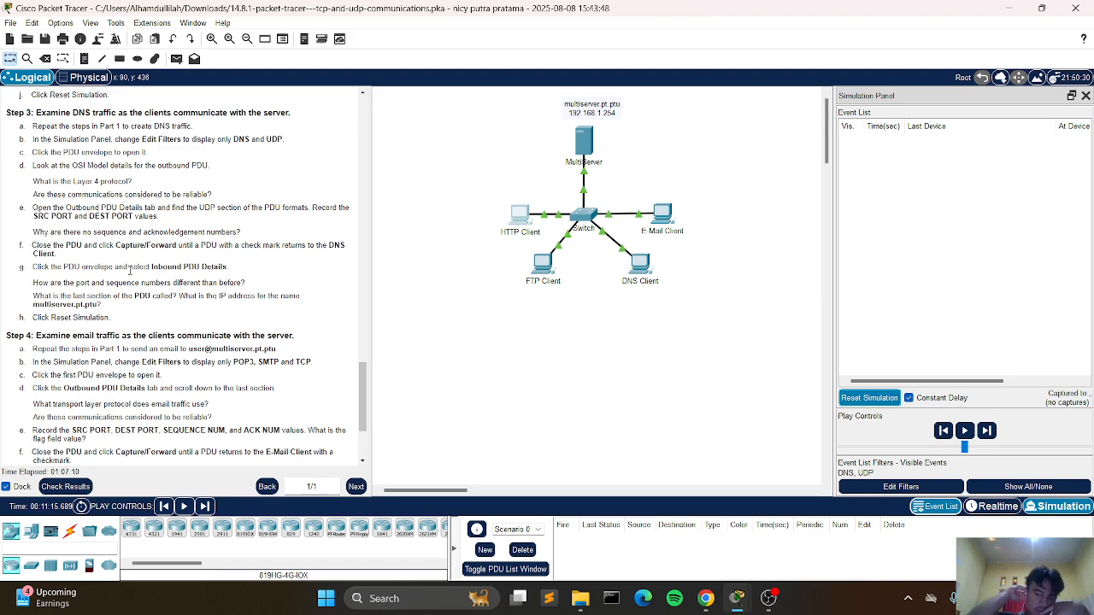
{"action": "scroll", "coordinate": [159, 381], "scroll_direction": "down", "scroll_amount": 2}
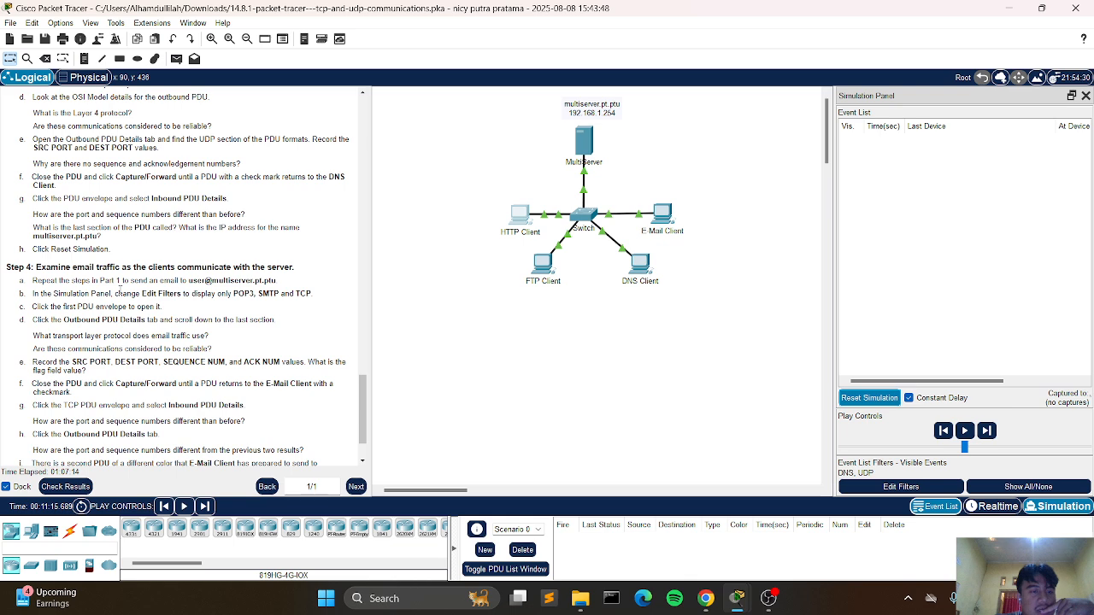
- Send the prefilled message with subject "personalize the subject line" from the E-Mail Client and move its window clear of the Simulation Panel
{"action": "mouse_move", "coordinate": [748, 604]}
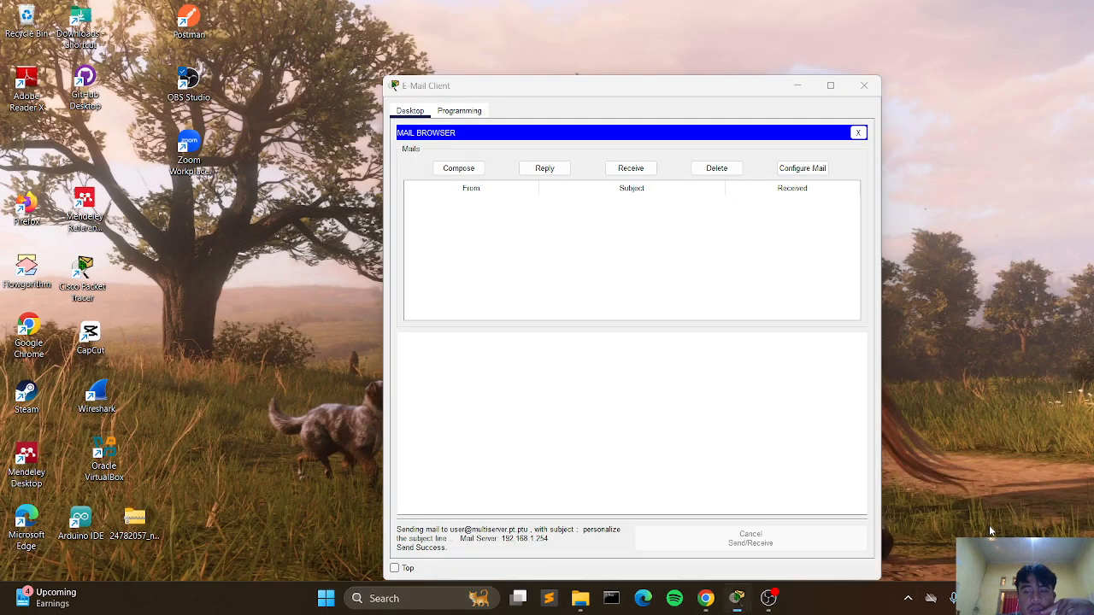
{"action": "left_click", "coordinate": [992, 526]}
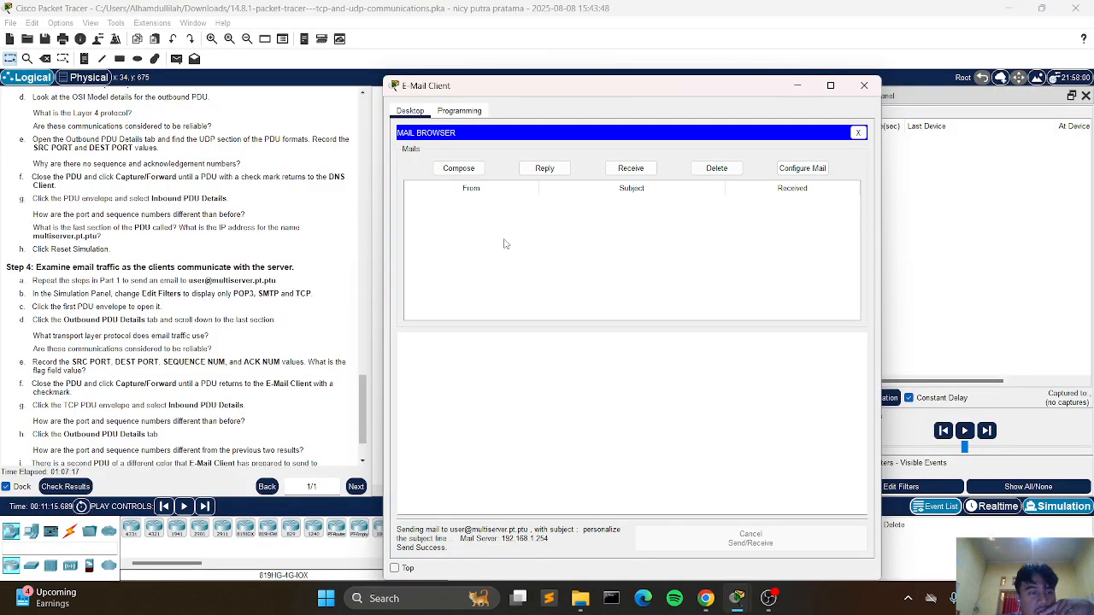
{"action": "left_click", "coordinate": [459, 168]}
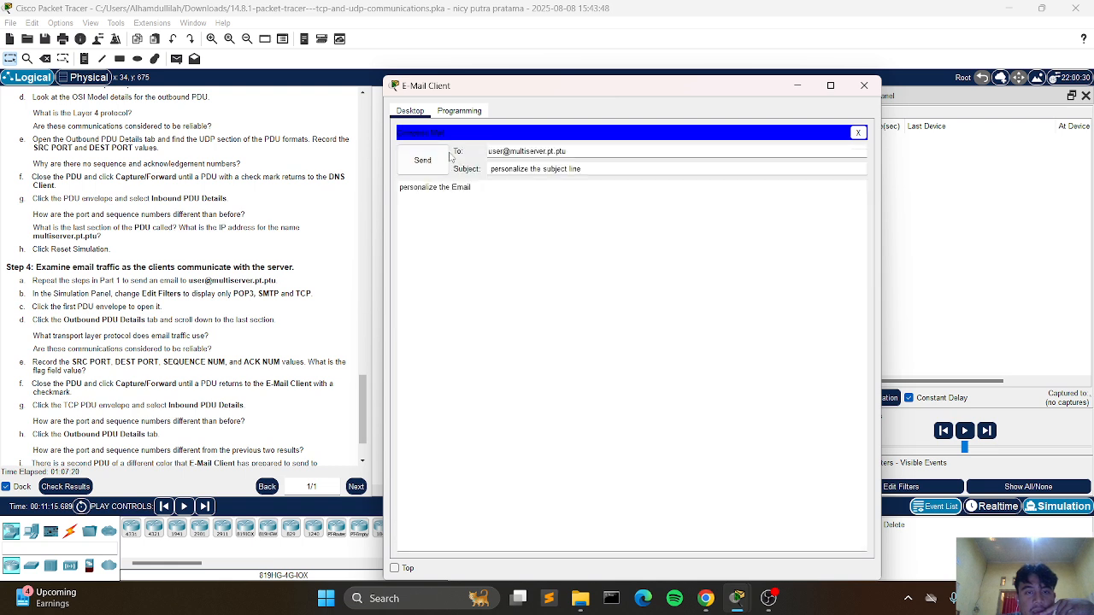
{"action": "left_click", "coordinate": [438, 157]}
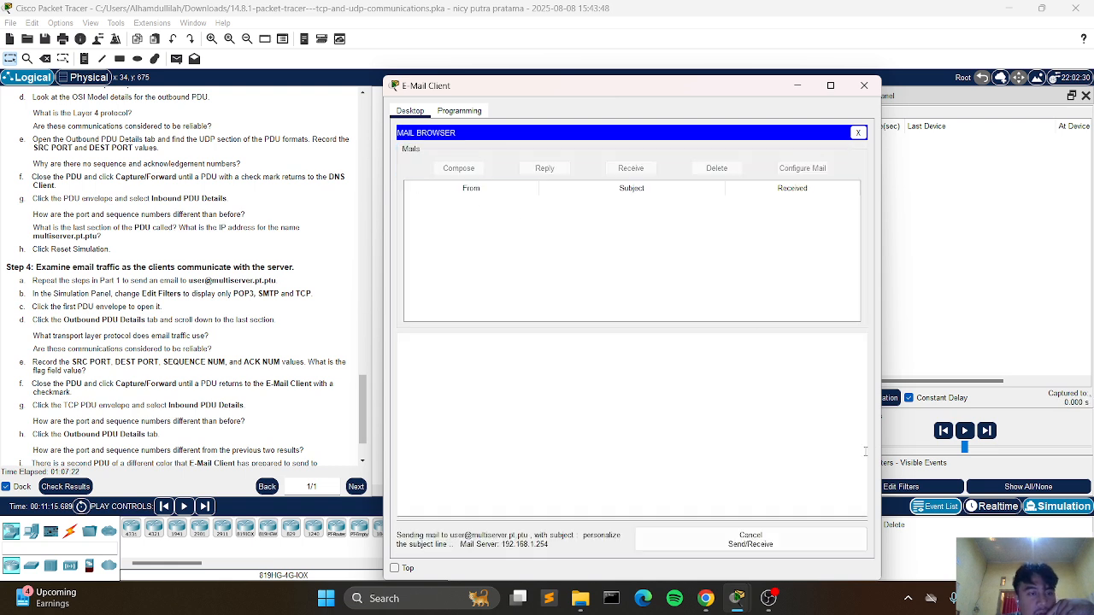
{"action": "left_click_drag", "start_coordinate": [677, 91], "coordinate": [622, 88]}
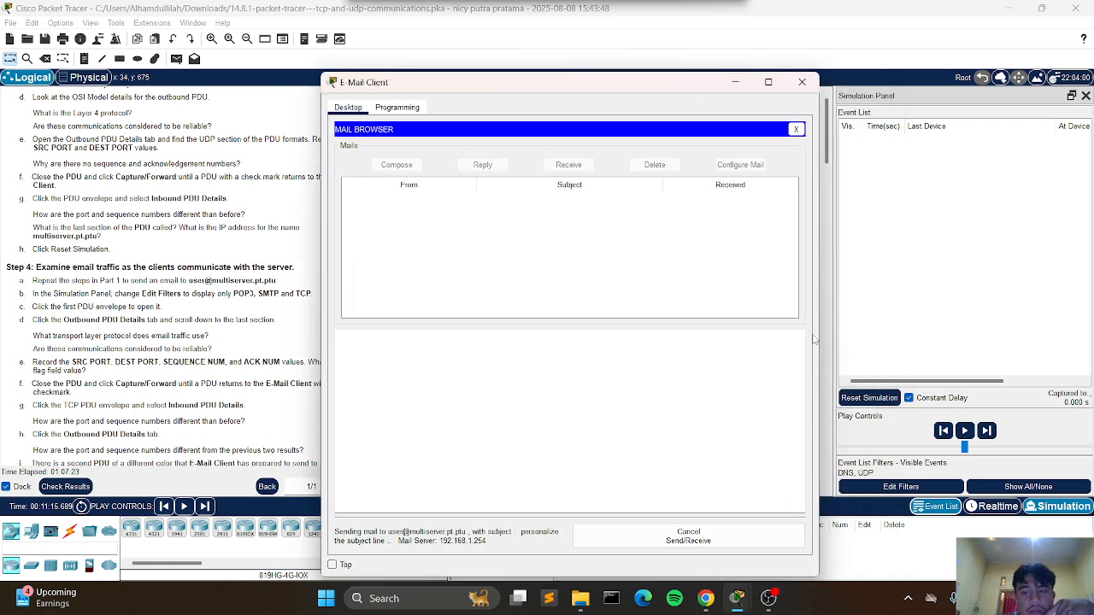
- Clear the DNS and UDP event filters and look through the IPv4, IPv6 and Misc protocols for the email ones
{"action": "left_click", "coordinate": [917, 490]}
{"action": "left_click", "coordinate": [918, 492]}
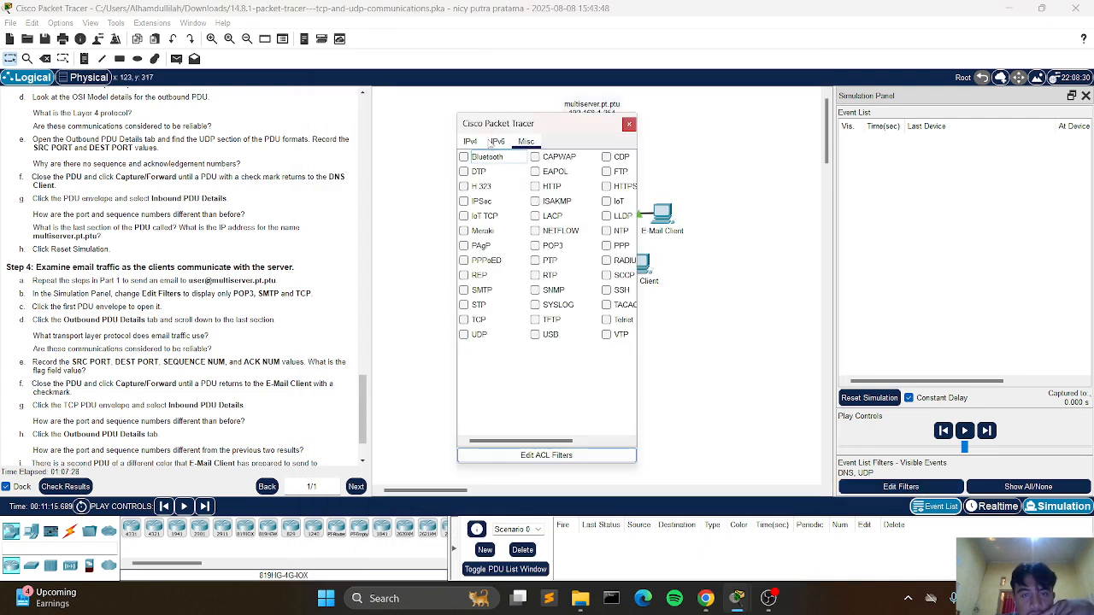
{"action": "left_click", "coordinate": [470, 141]}
{"action": "left_click", "coordinate": [467, 173]}
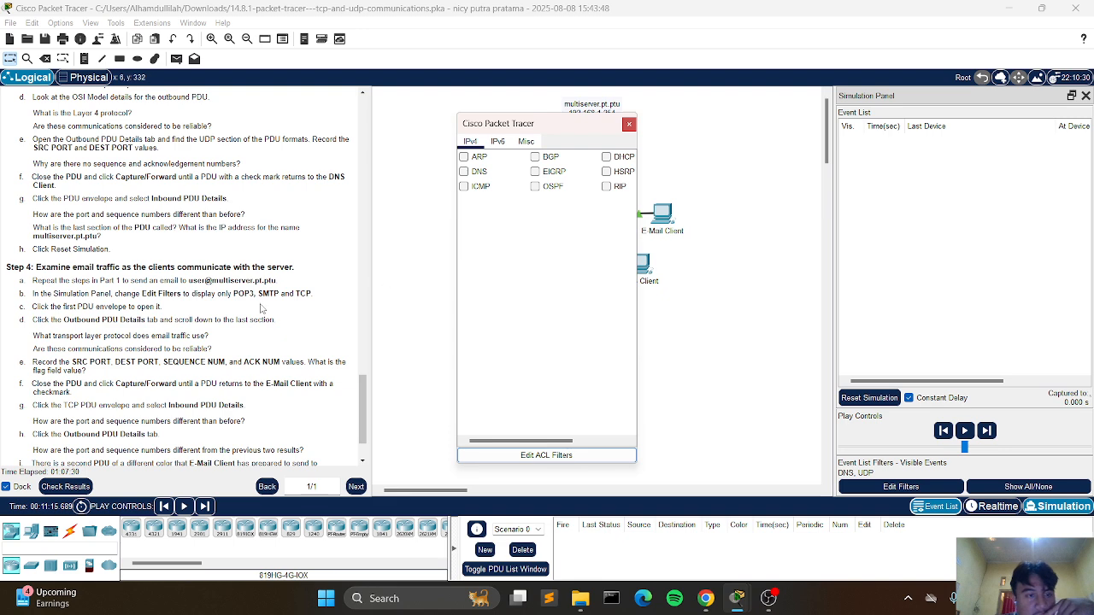
{"action": "left_click", "coordinate": [526, 141]}
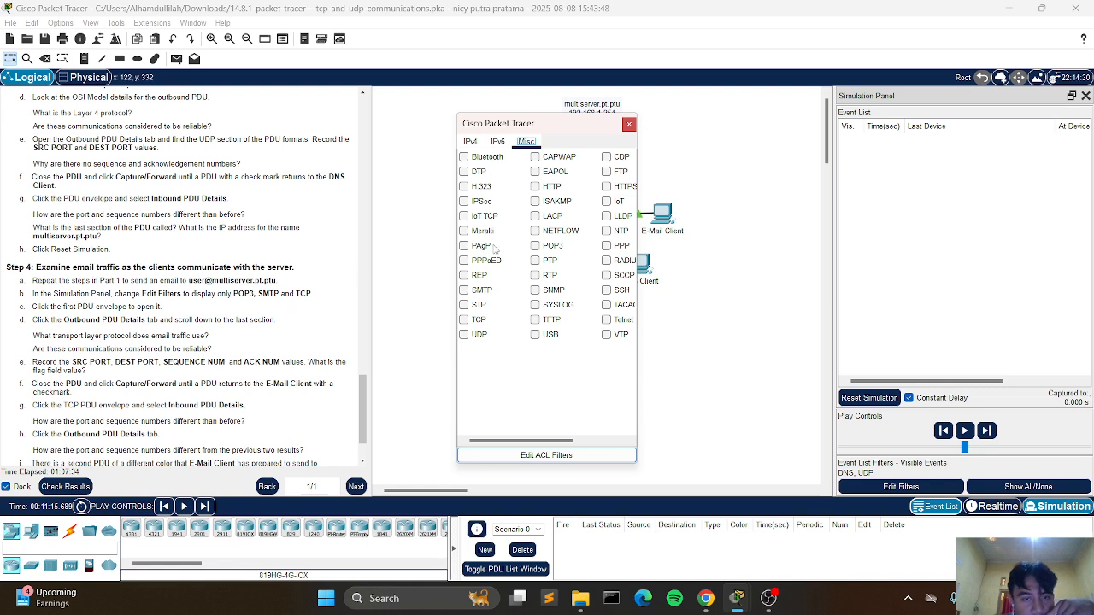
{"action": "left_click", "coordinate": [499, 143]}
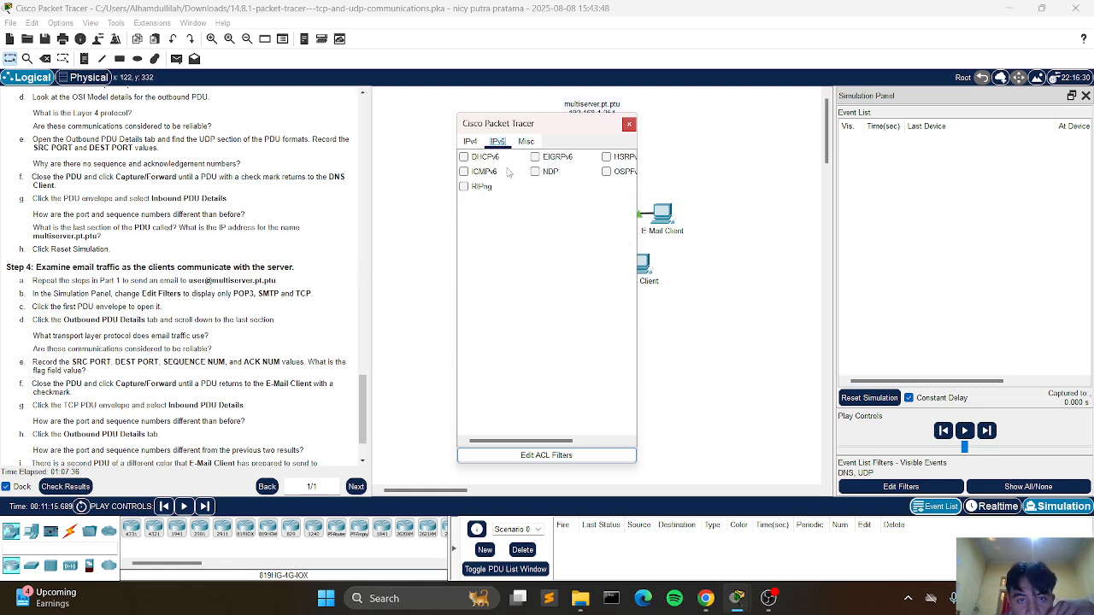
{"action": "left_click", "coordinate": [519, 143]}
{"action": "left_click", "coordinate": [470, 142]}
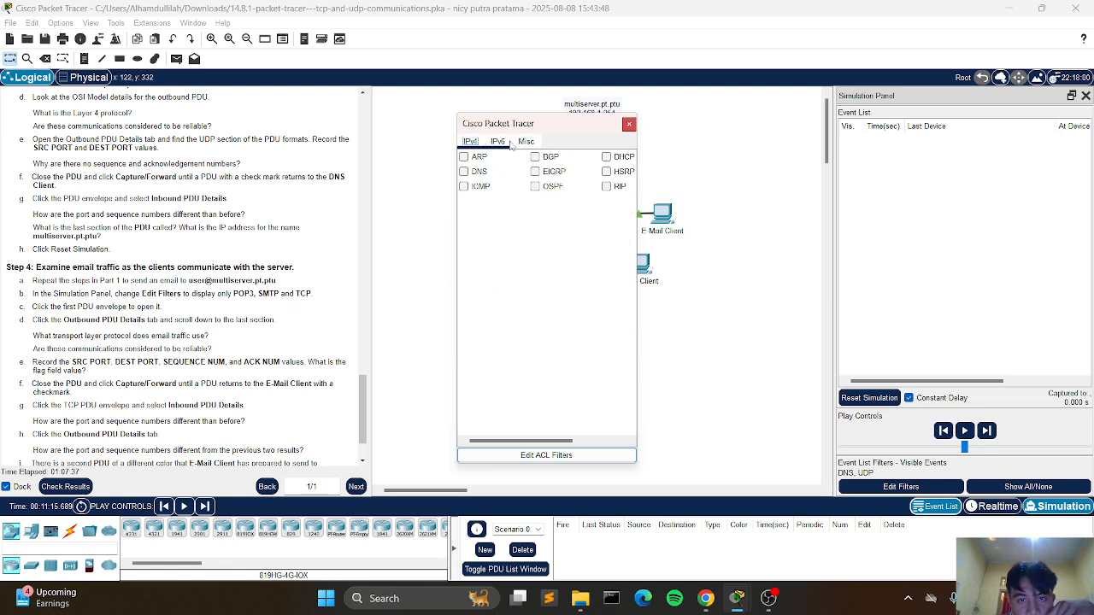
{"action": "left_click", "coordinate": [498, 142]}
{"action": "left_click", "coordinate": [526, 142]}
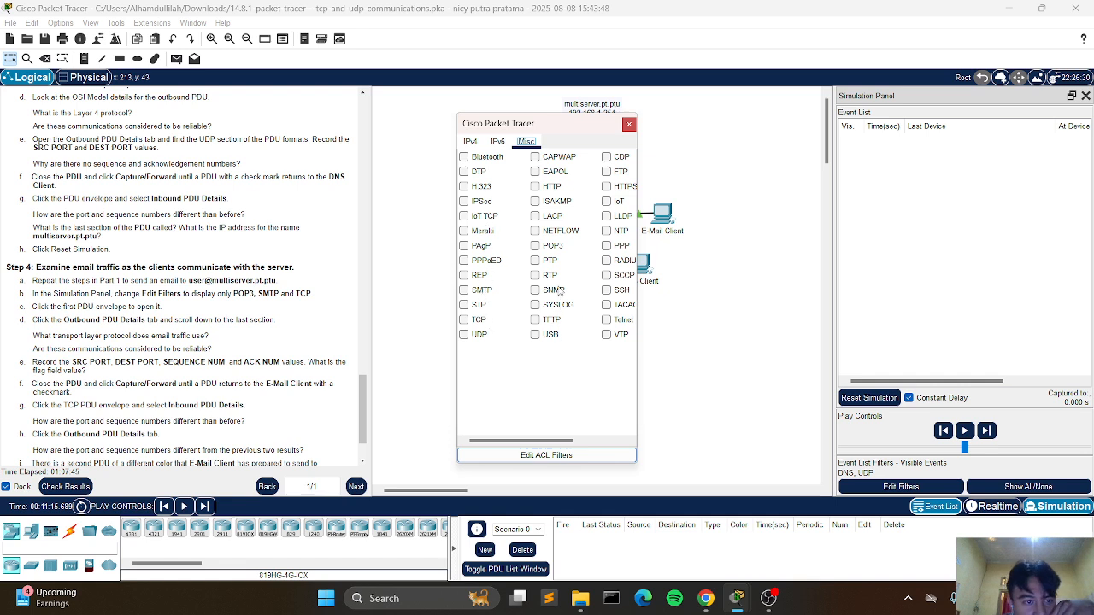
- Enable the POP3, SMTP and TCP event filters and close the filter window
{"action": "left_click", "coordinate": [537, 246]}
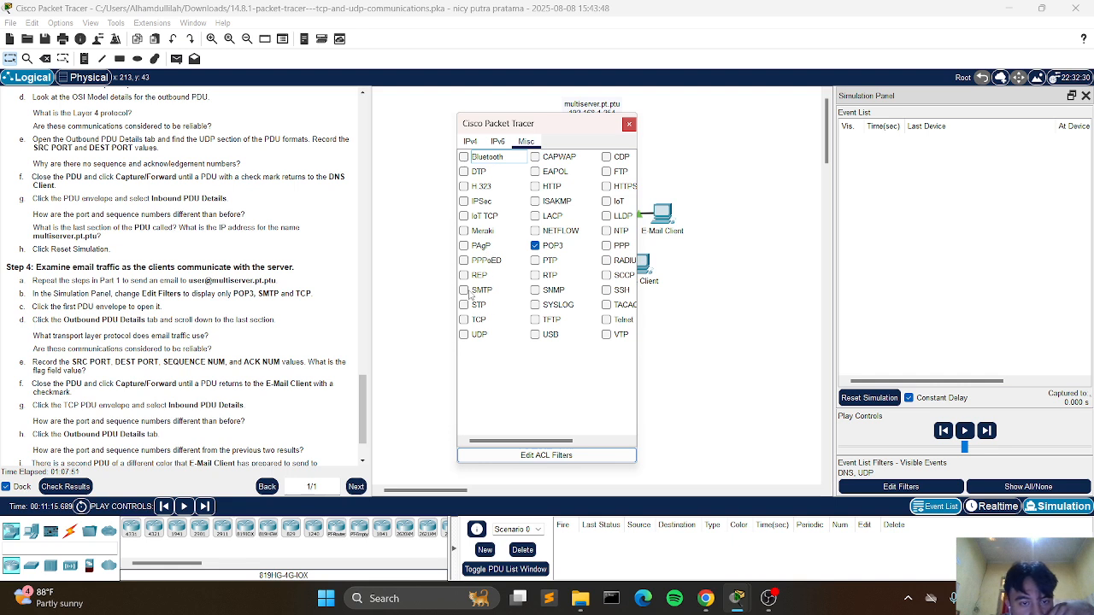
{"action": "left_click", "coordinate": [469, 293]}
{"action": "left_click", "coordinate": [465, 291]}
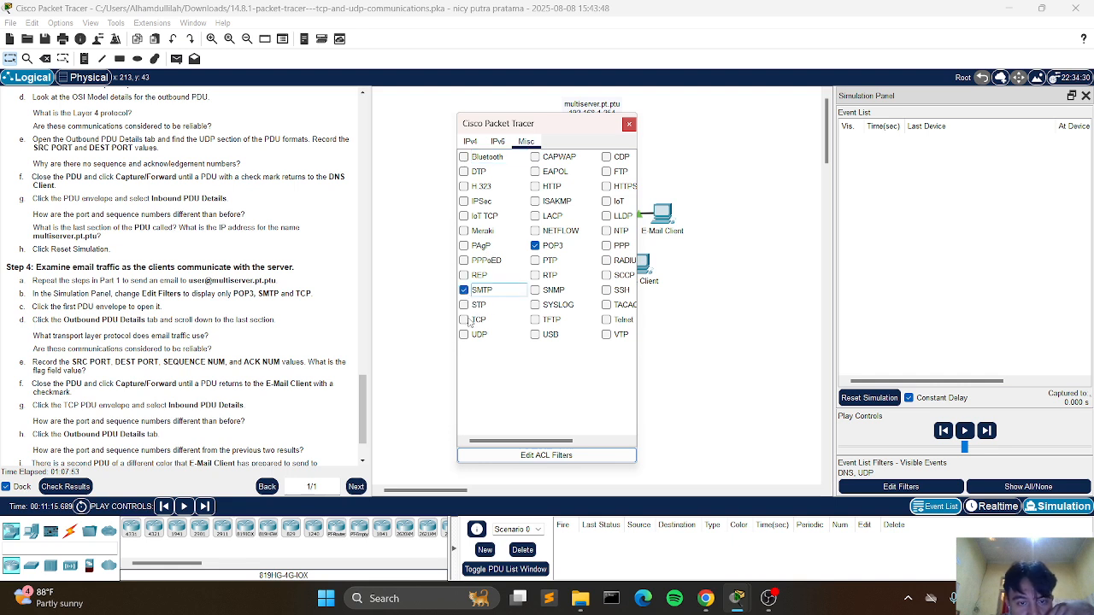
{"action": "left_click", "coordinate": [464, 320]}
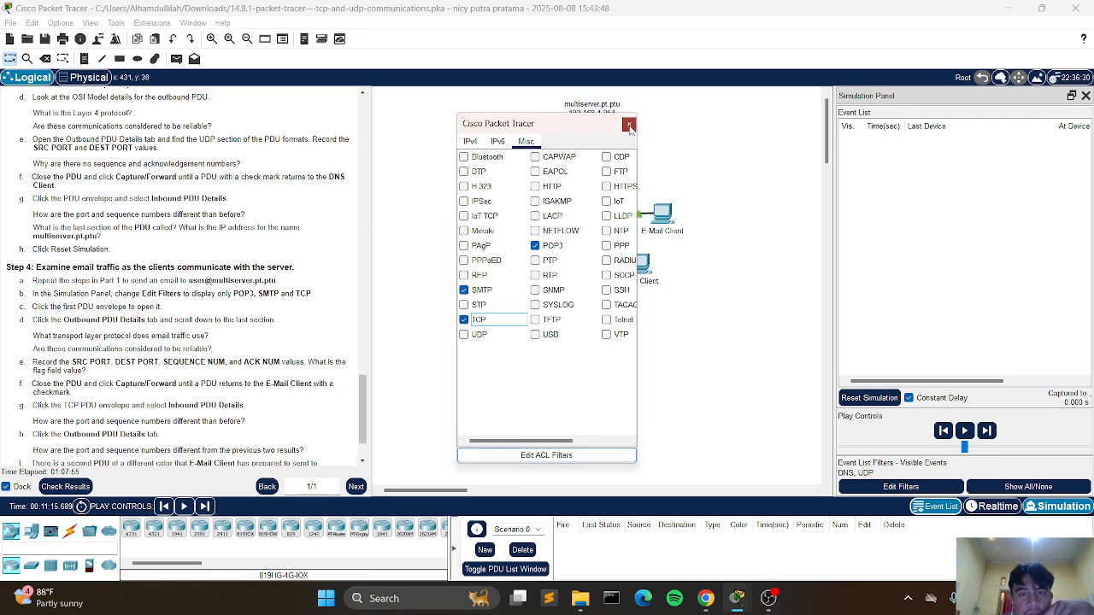
{"action": "left_click", "coordinate": [630, 124]}
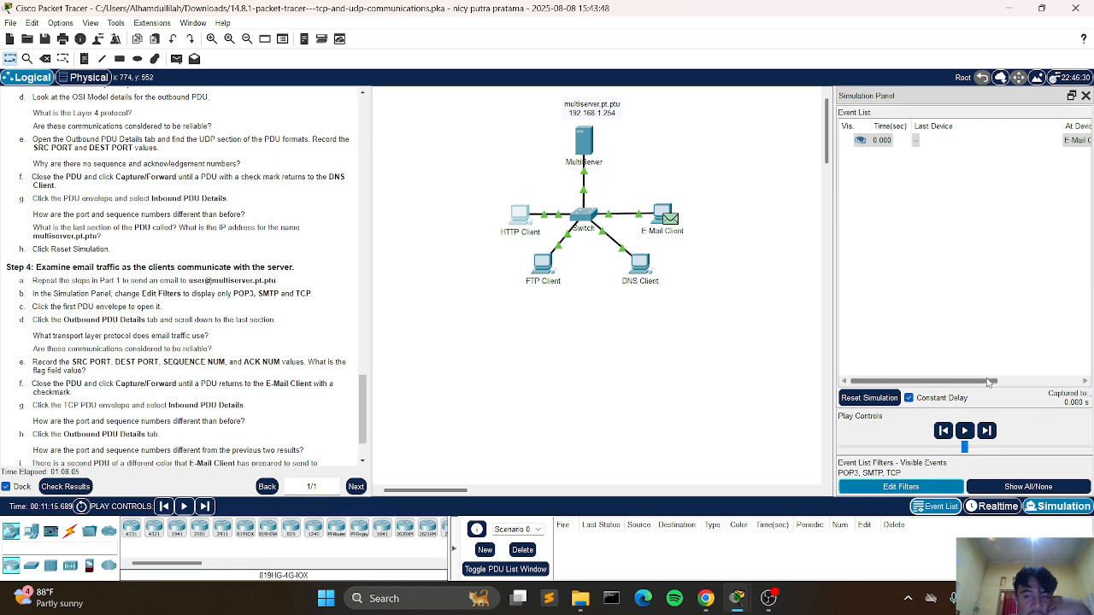
- Open the first TCP PDU at the E-Mail Client, examine the TCP section of its outbound PDU details and close it
{"action": "left_click_drag", "start_coordinate": [989, 382], "coordinate": [1081, 376]}
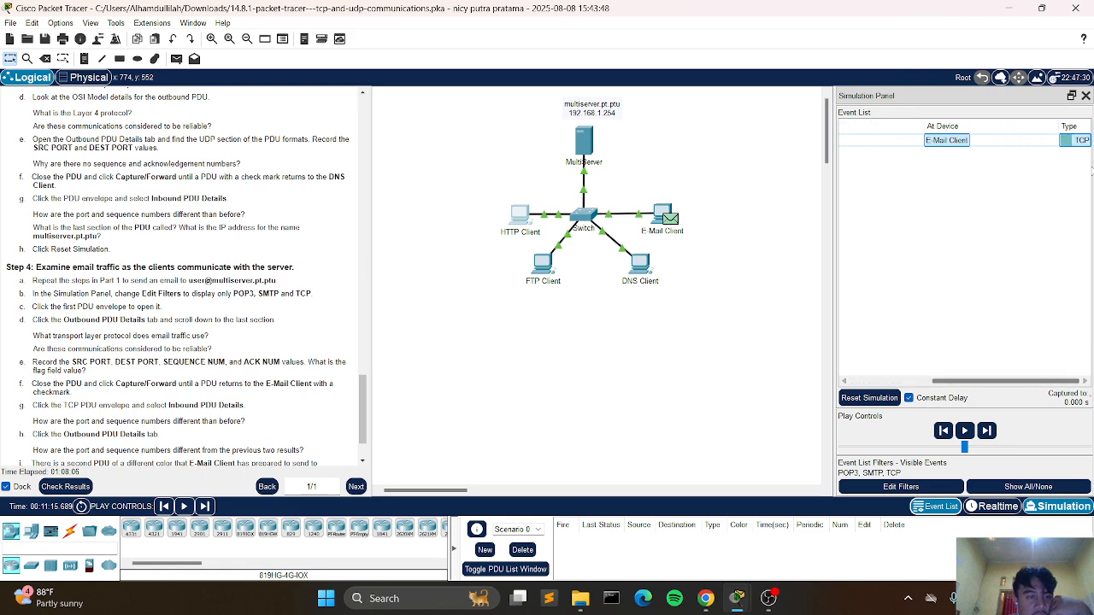
{"action": "left_click", "coordinate": [1064, 142]}
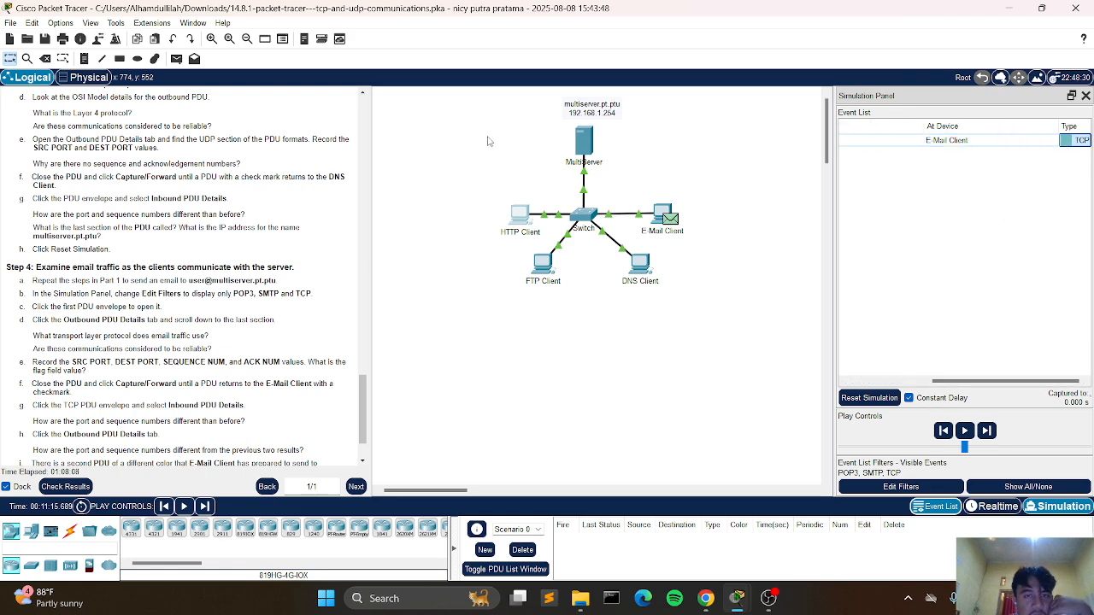
{"action": "left_click", "coordinate": [476, 137]}
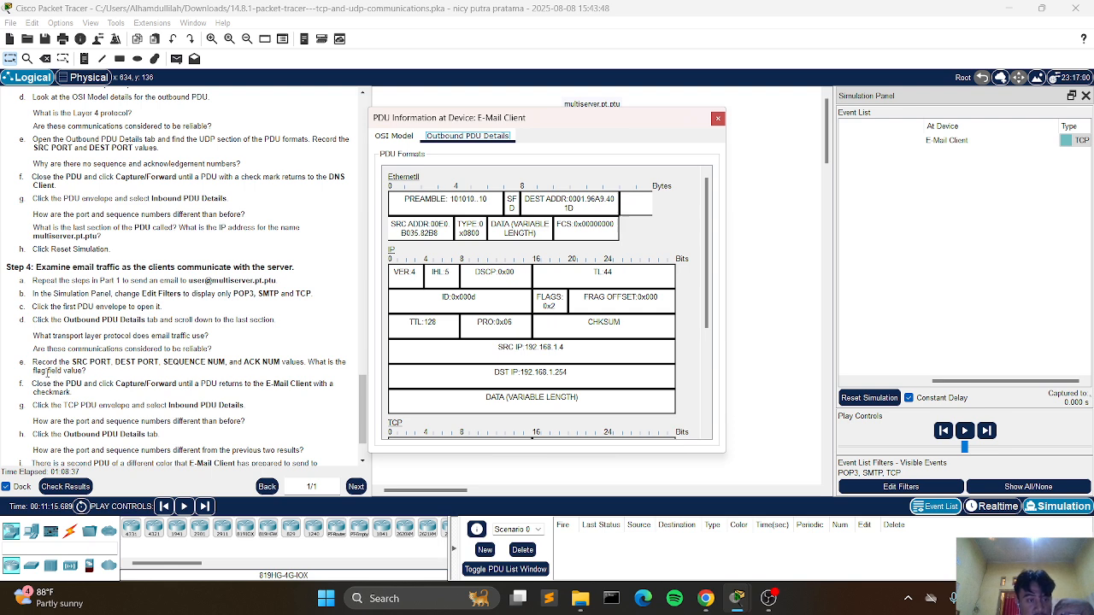
{"action": "scroll", "coordinate": [532, 265], "scroll_direction": "down", "scroll_amount": 5}
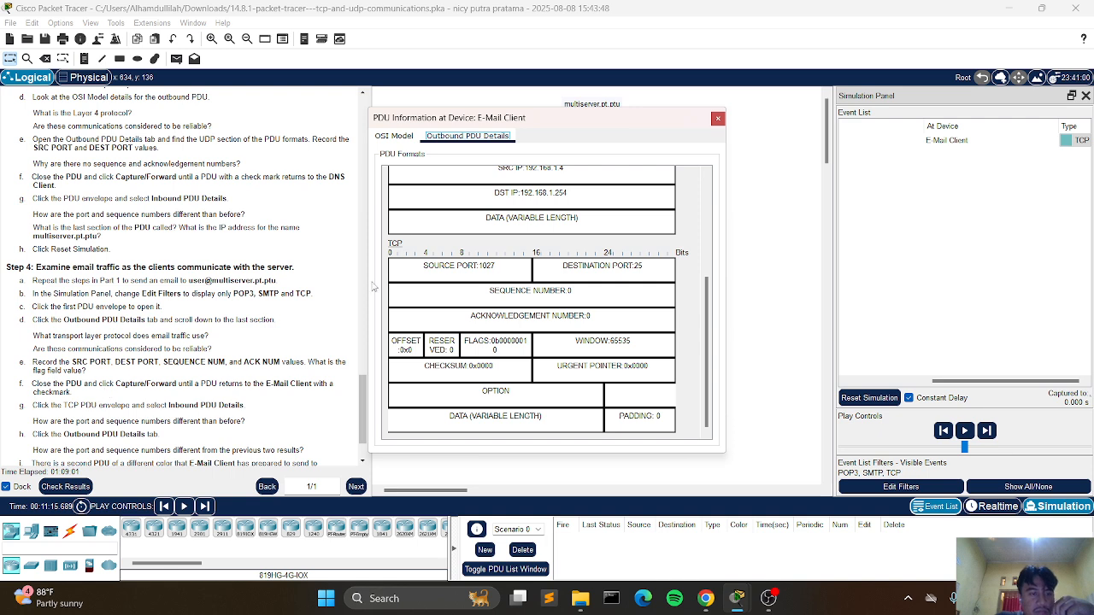
{"action": "left_click", "coordinate": [719, 118]}
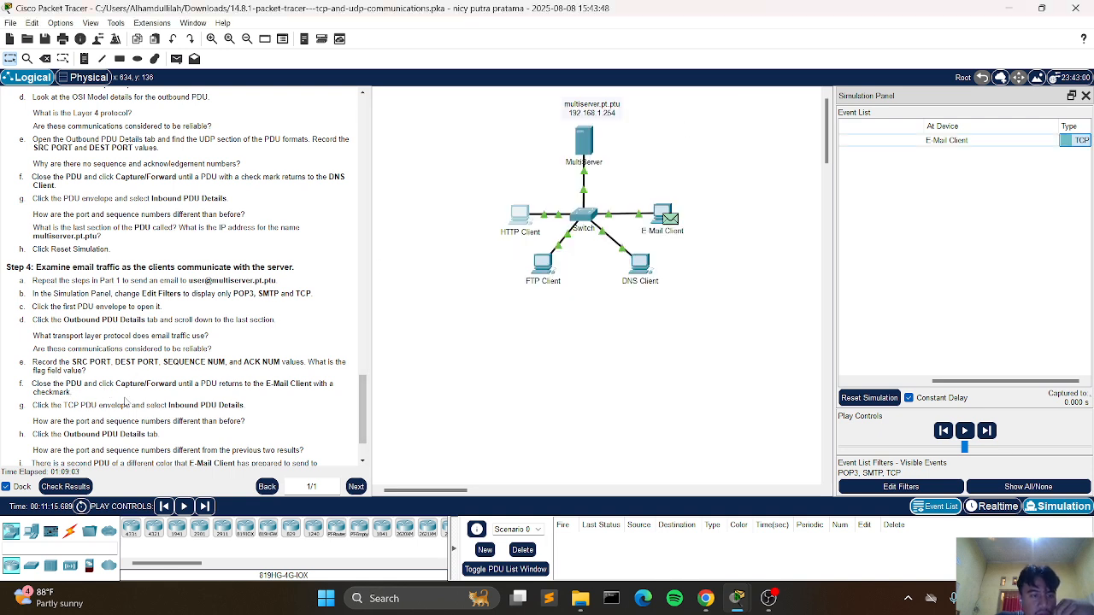
- Capture forward event by event until the TCP PDU returns to the E-Mail Client, and read the rest of the Step 4 instructions
{"action": "left_click", "coordinate": [986, 431]}
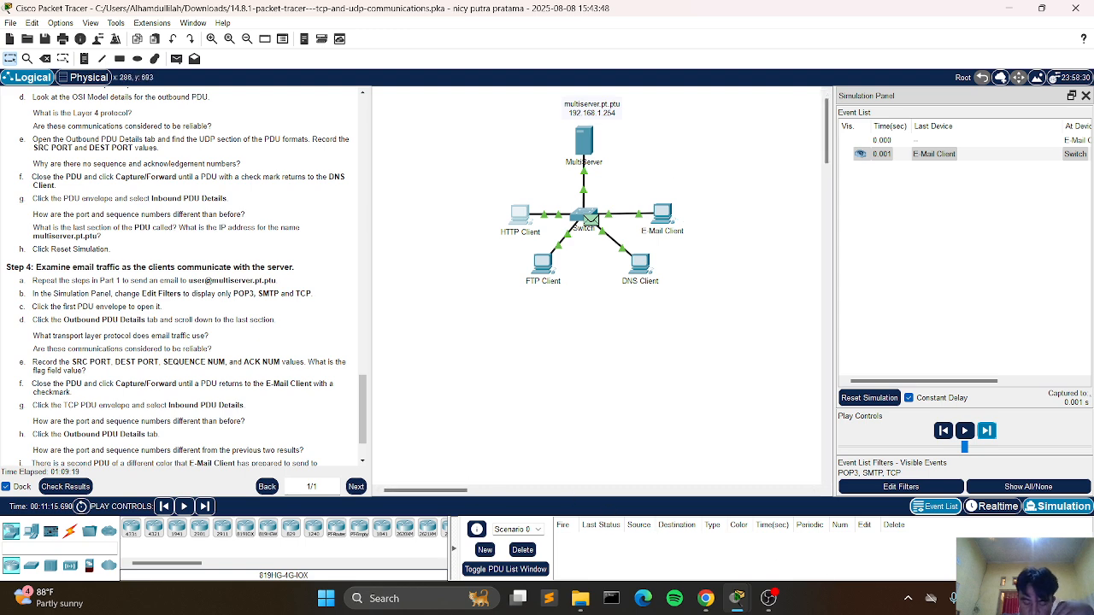
{"action": "left_click", "coordinate": [986, 431]}
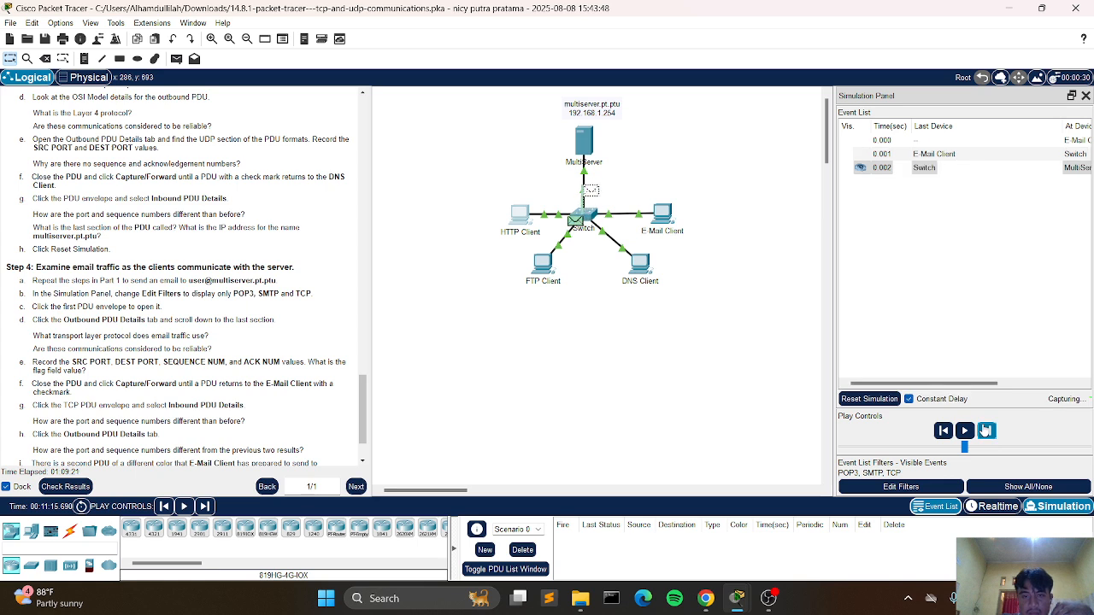
{"action": "left_click", "coordinate": [986, 431]}
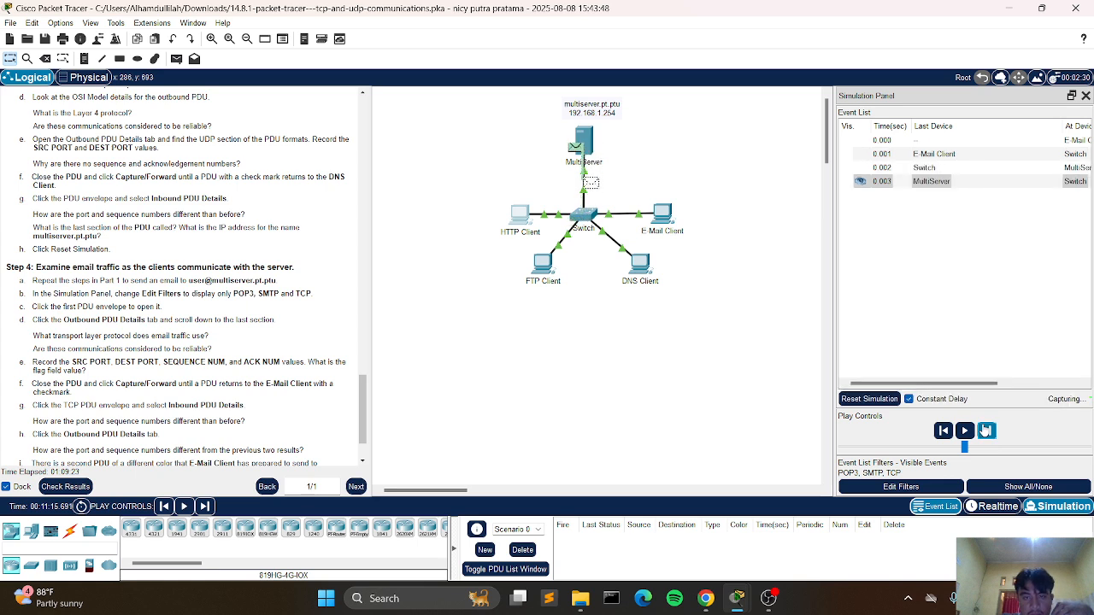
{"action": "left_click", "coordinate": [987, 430]}
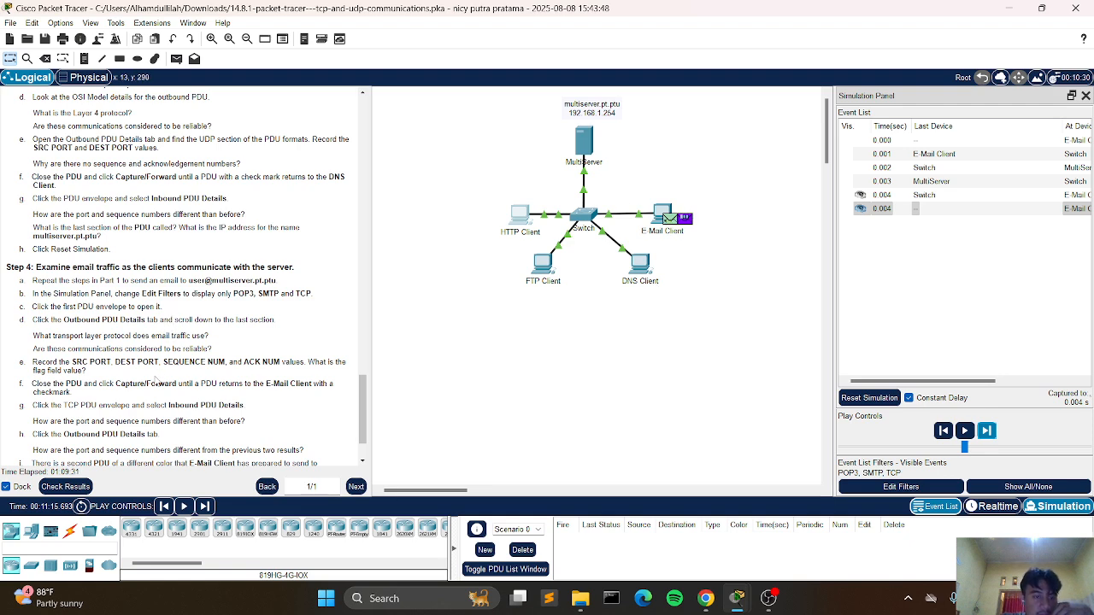
{"action": "scroll", "coordinate": [156, 379], "scroll_direction": "down", "scroll_amount": 2}
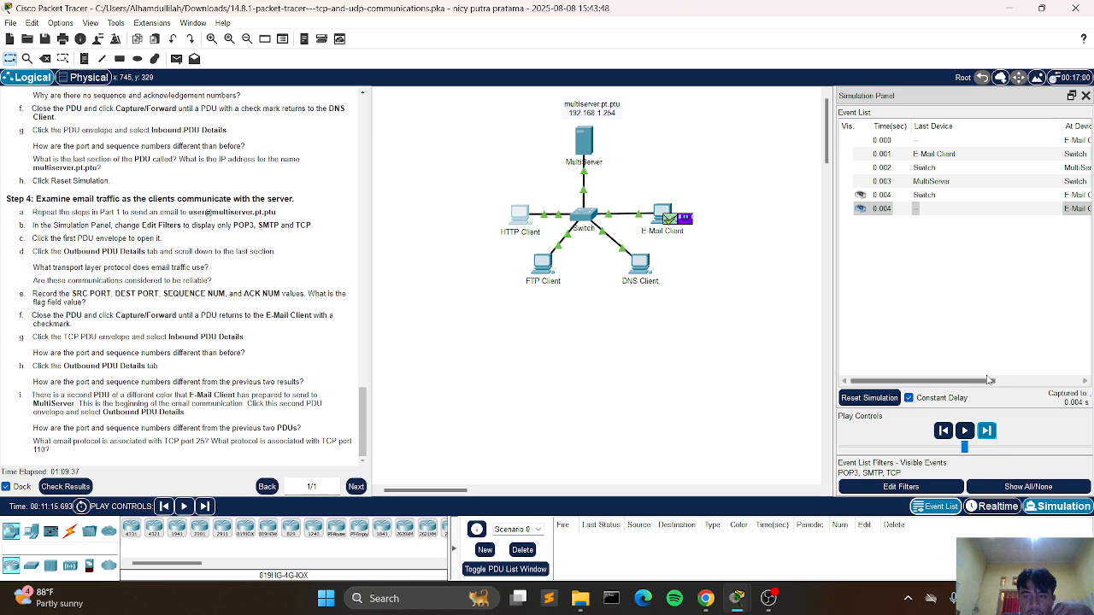
- Open the SMTP PDU at the E-Mail Client and examine the TCP and SMTP sections of its outbound PDU details
{"action": "left_click_drag", "start_coordinate": [987, 380], "coordinate": [1063, 378]}
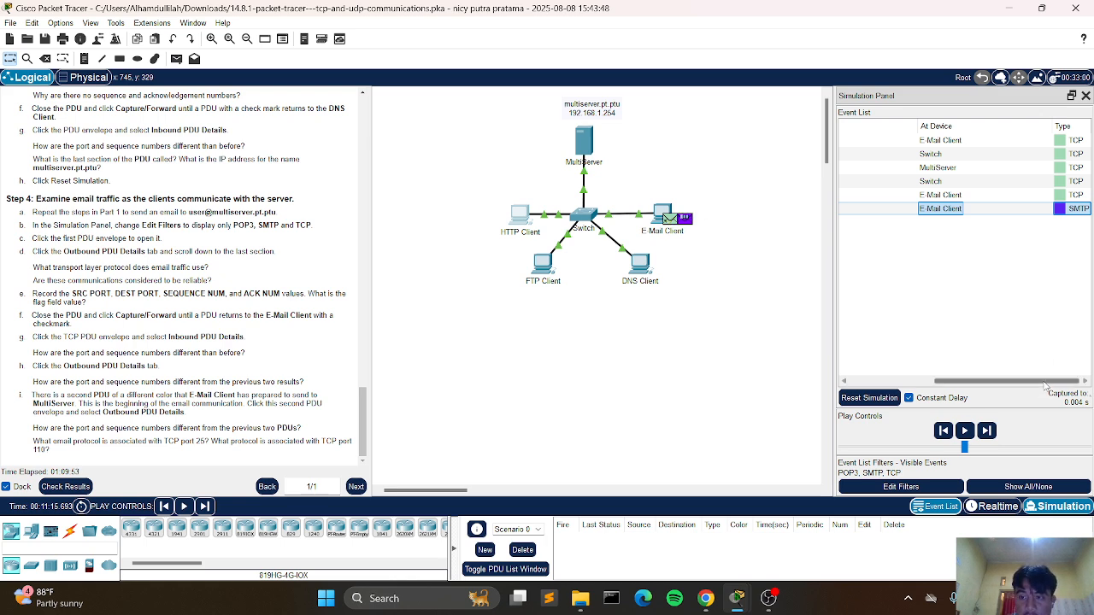
{"action": "left_click", "coordinate": [1065, 214]}
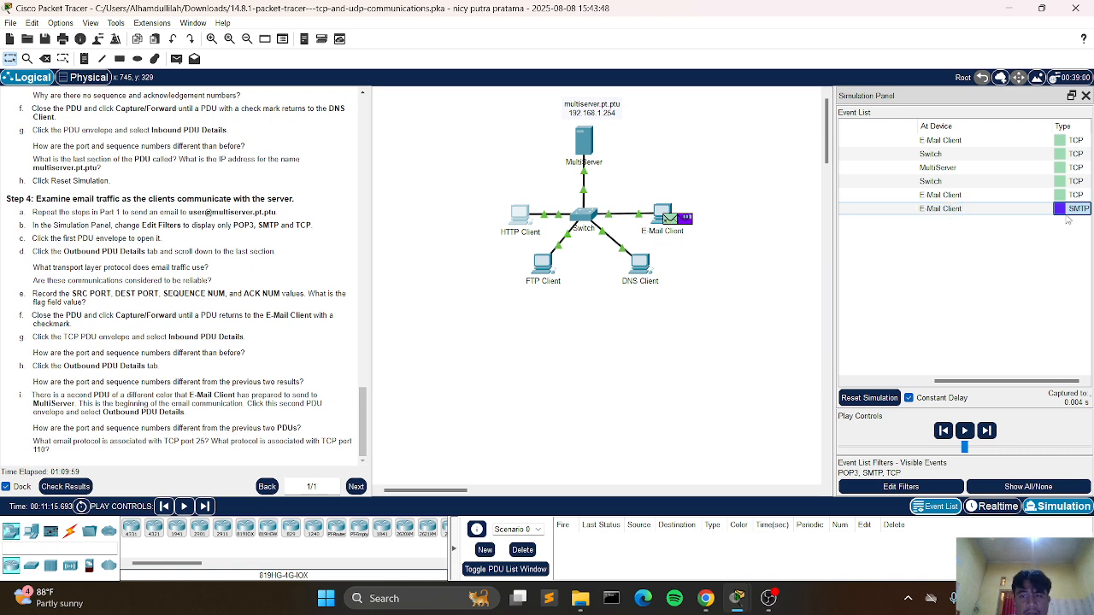
{"action": "left_click", "coordinate": [1057, 212]}
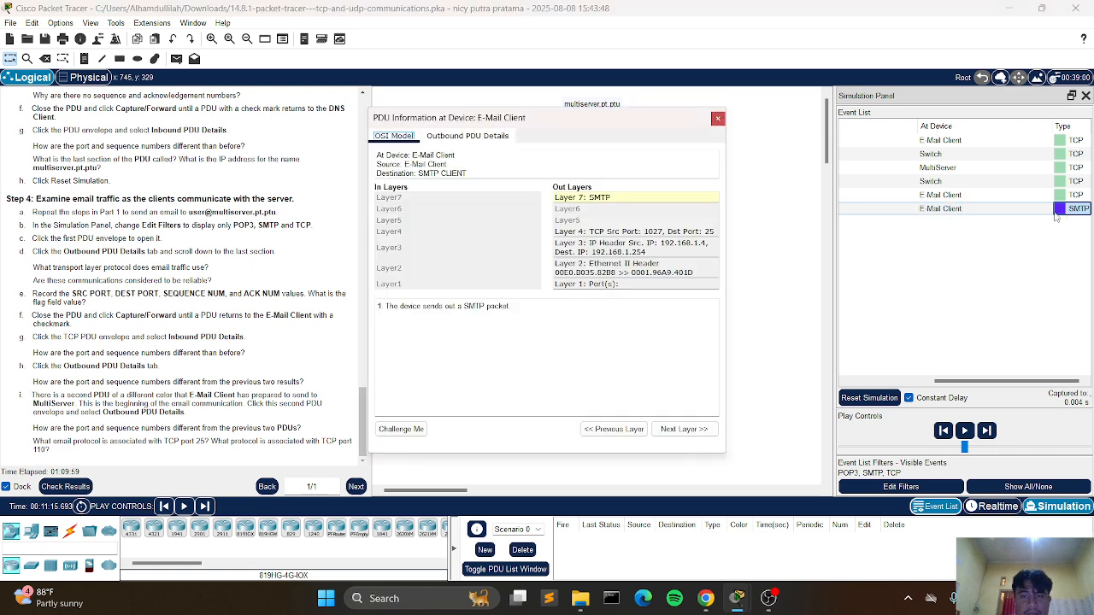
{"action": "left_click", "coordinate": [484, 136]}
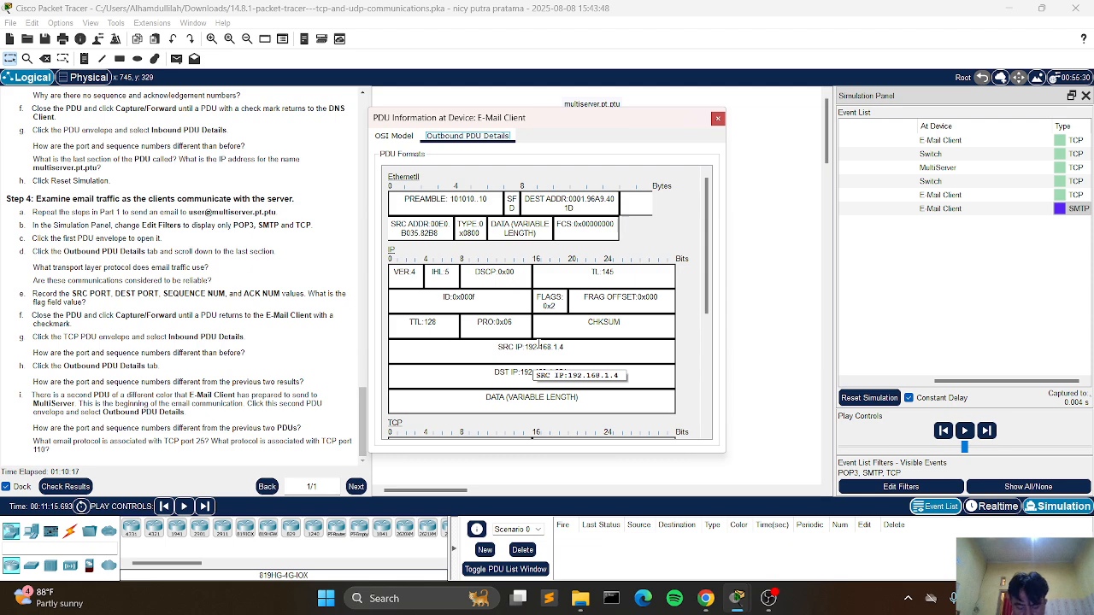
{"action": "scroll", "coordinate": [539, 342], "scroll_direction": "down", "scroll_amount": 6}
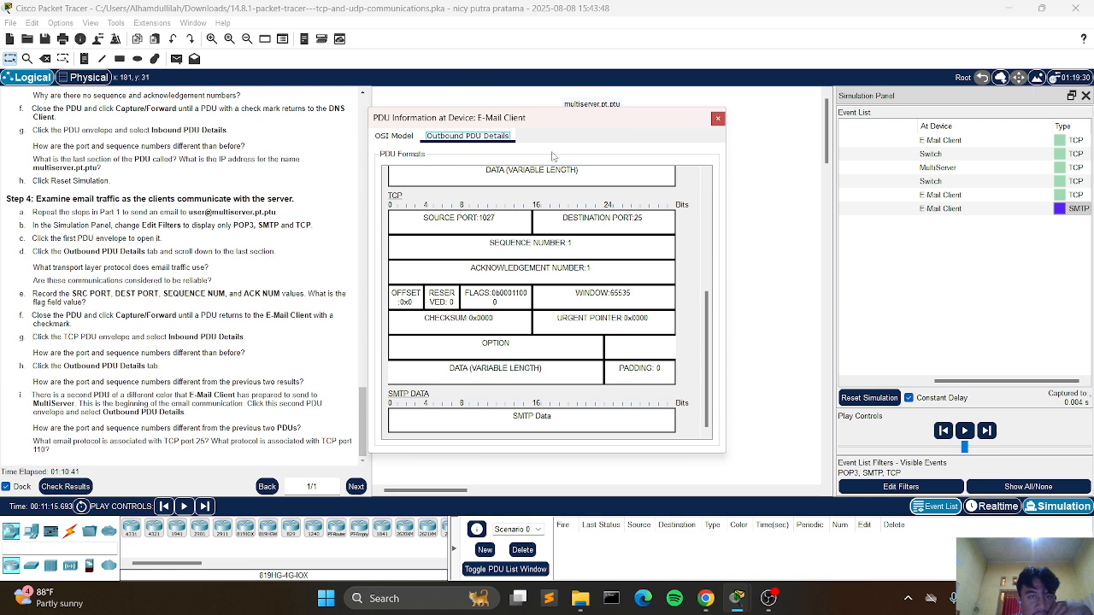
- Open the TCP PDU that returned to the E-Mail Client and compare the TCP sections of its inbound and outbound details
{"action": "left_click", "coordinate": [1060, 198]}
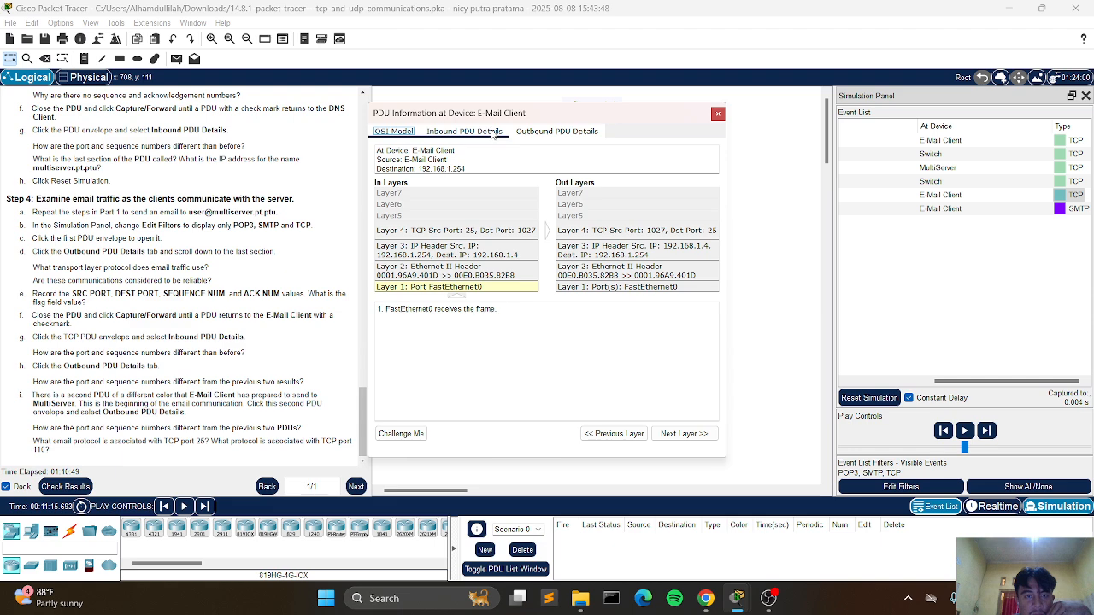
{"action": "left_click", "coordinate": [492, 133]}
{"action": "scroll", "coordinate": [559, 284], "scroll_direction": "down", "scroll_amount": 5}
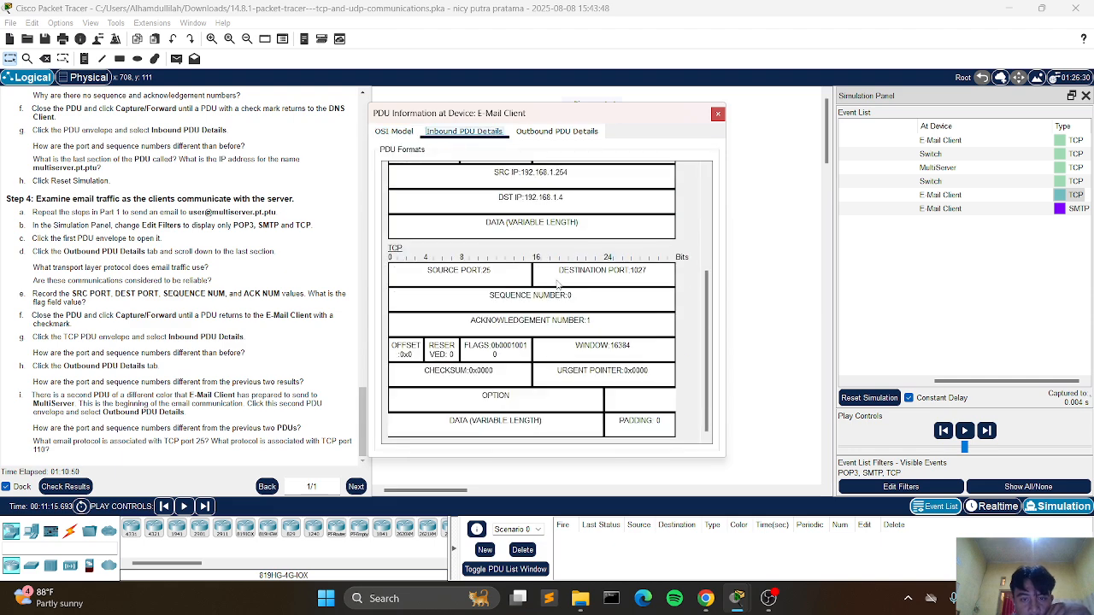
{"action": "left_click", "coordinate": [568, 133]}
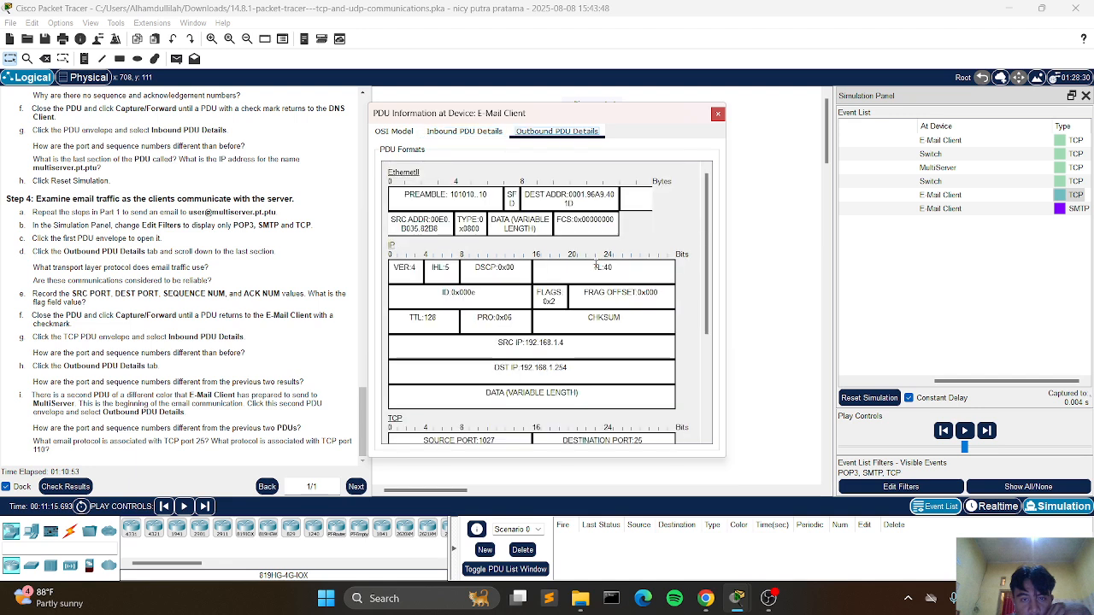
{"action": "scroll", "coordinate": [596, 267], "scroll_direction": "down", "scroll_amount": 5}
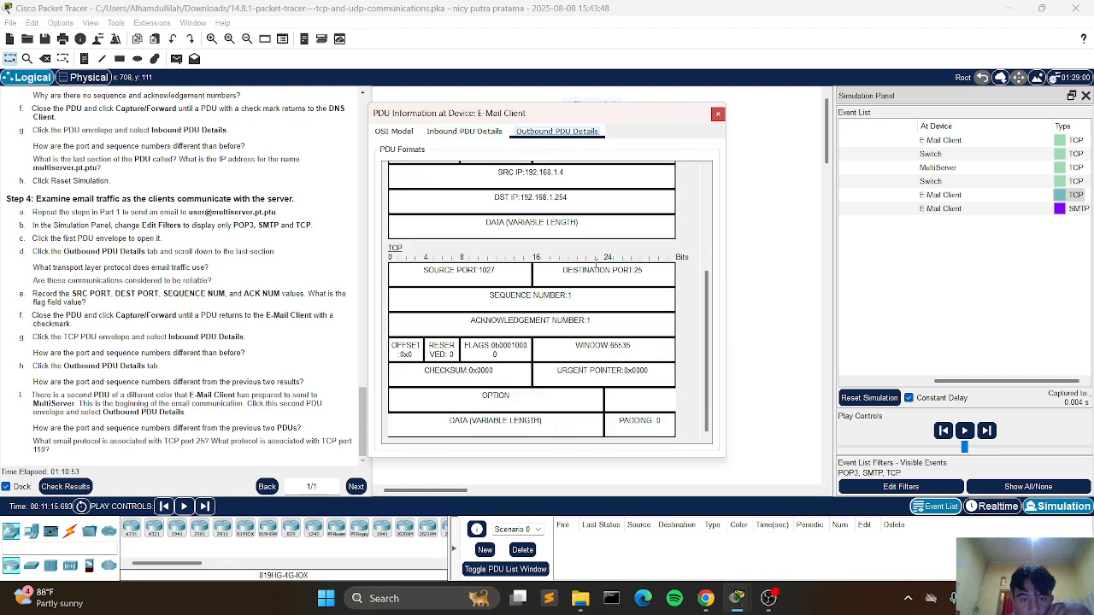
{"action": "left_click", "coordinate": [487, 132]}
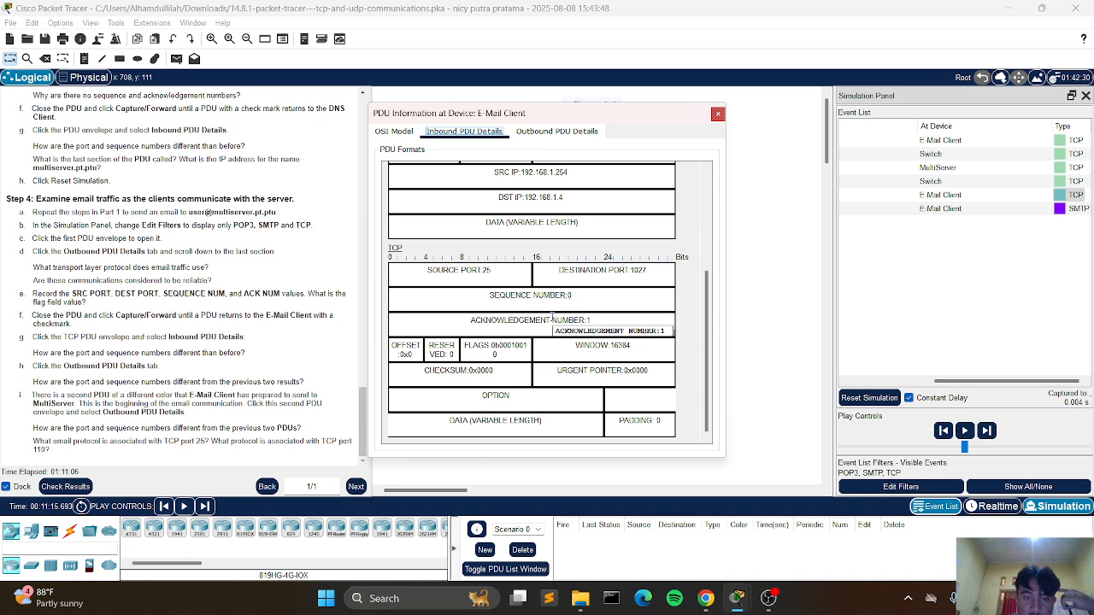
{"action": "left_click", "coordinate": [578, 130]}
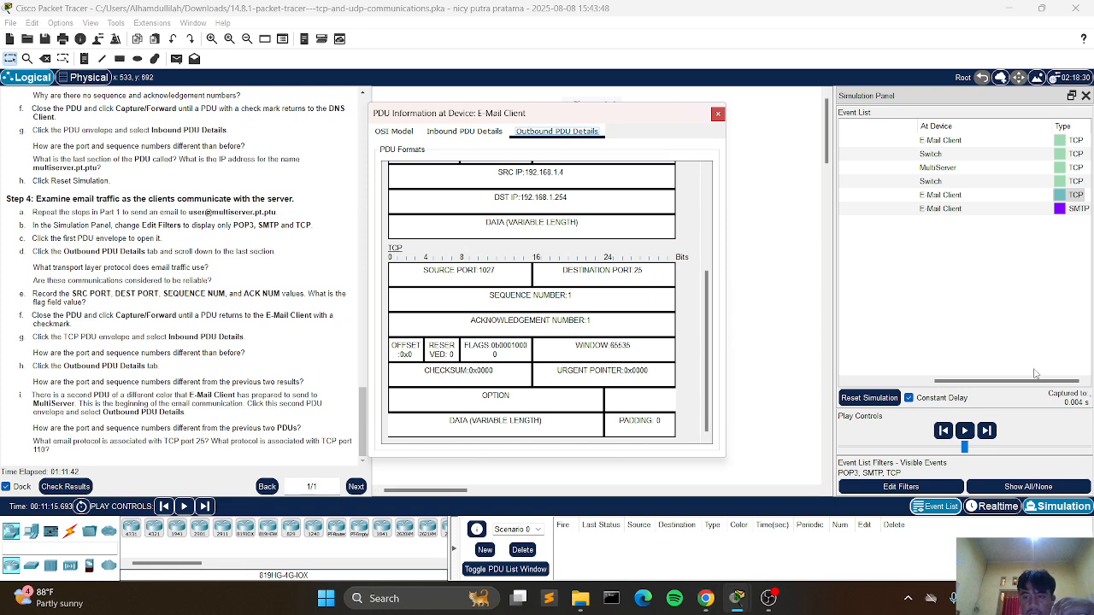
{"action": "left_click", "coordinate": [1050, 196]}
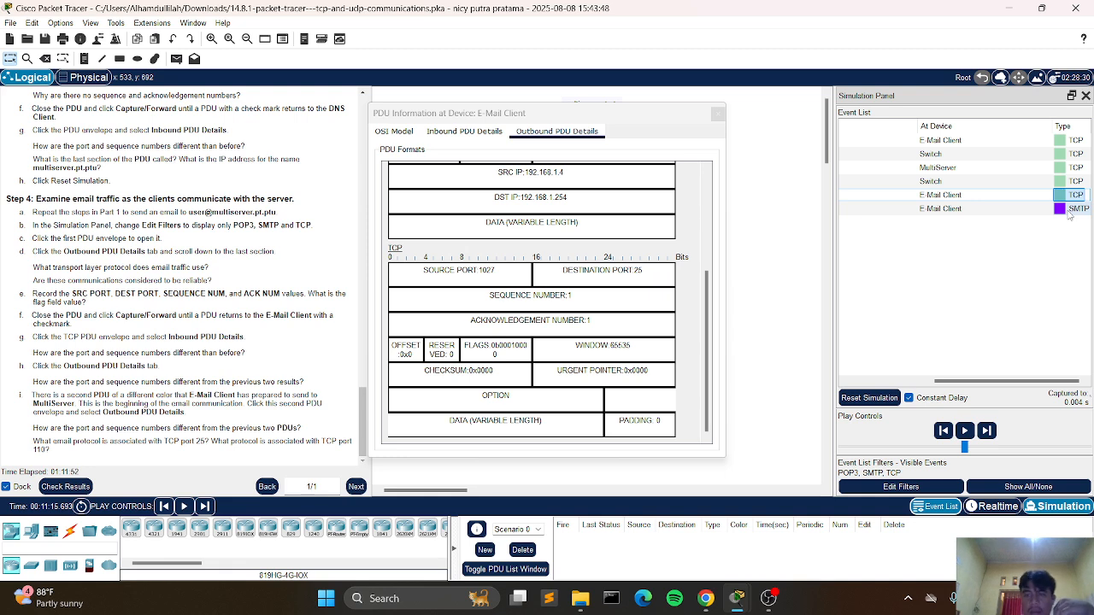
{"action": "mouse_move", "coordinate": [1037, 383]}
{"action": "left_mouse_down"}
{"action": "mouse_move", "coordinate": [959, 385]}
{"action": "mouse_move", "coordinate": [1036, 384]}
{"action": "left_mouse_up"}
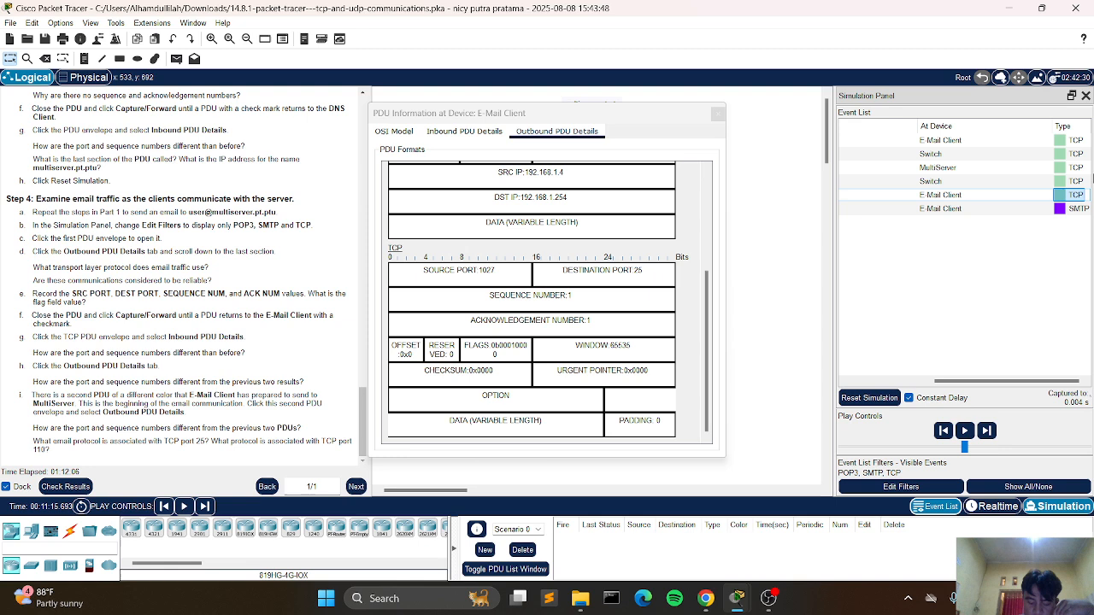
- Reopen the SMTP PDU in a widened floating window, review the port and sequence numbers in its outbound PDU details, and close it
{"action": "left_click", "coordinate": [1060, 209]}
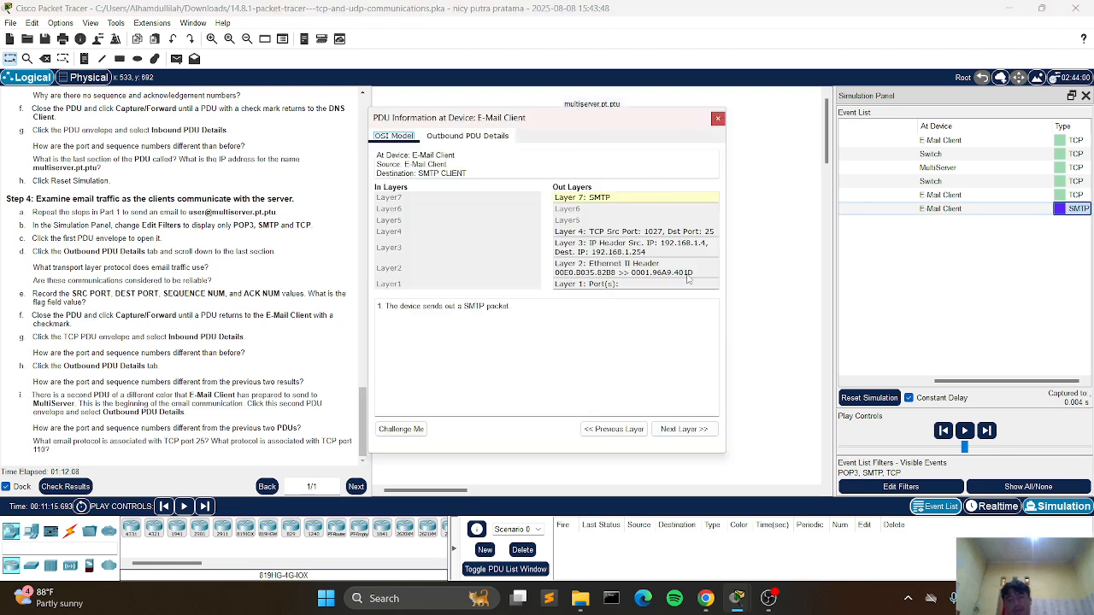
{"action": "left_click", "coordinate": [675, 218]}
{"action": "double_click", "coordinate": [484, 130]}
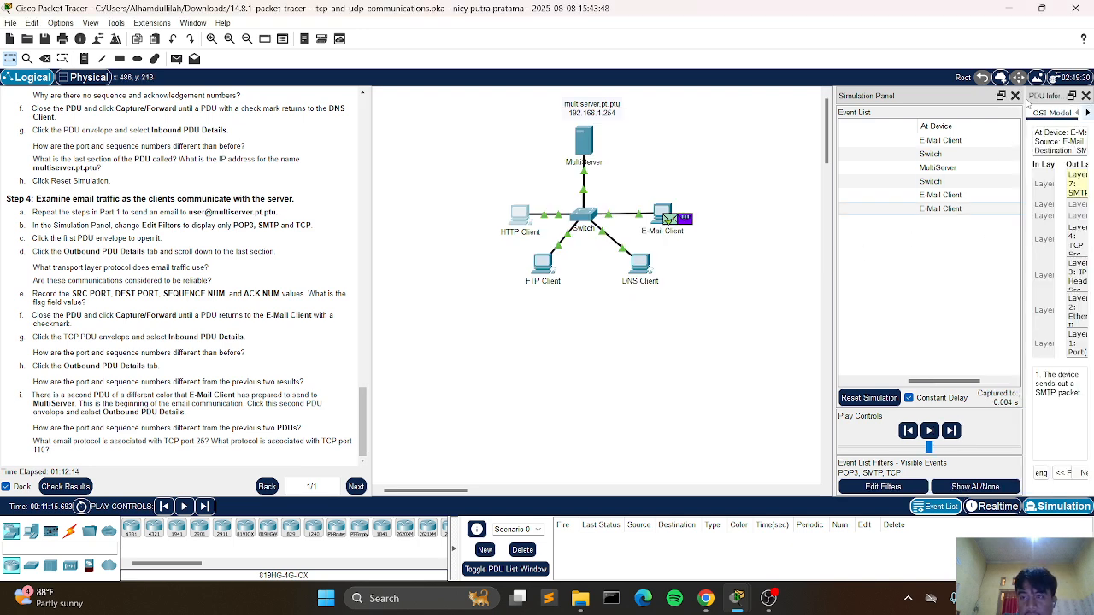
{"action": "left_click_drag", "start_coordinate": [1030, 101], "coordinate": [541, 139]}
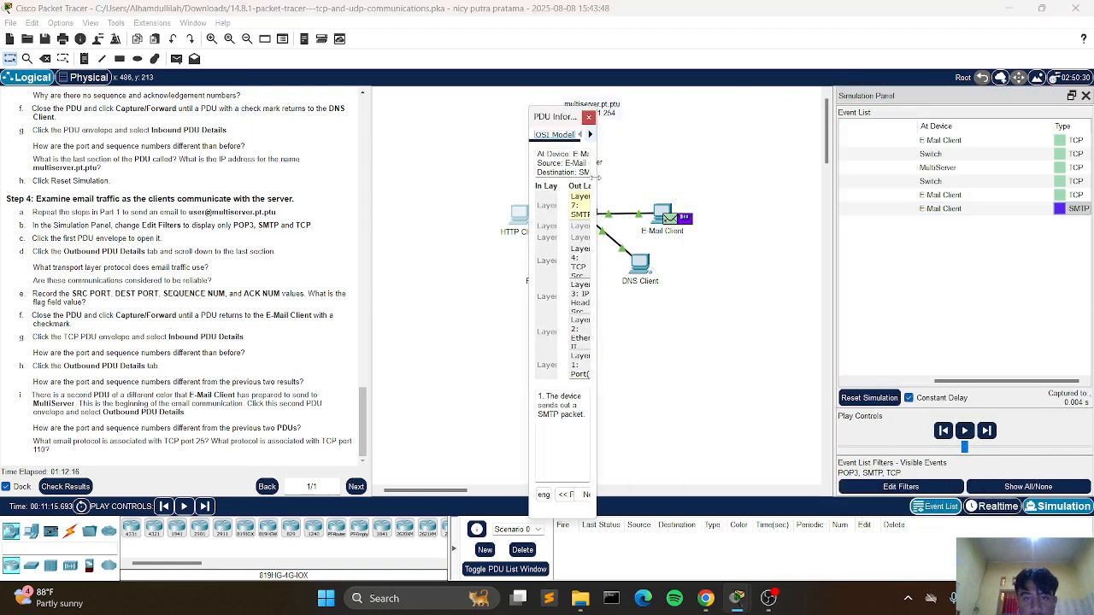
{"action": "left_click_drag", "start_coordinate": [599, 162], "coordinate": [653, 162]}
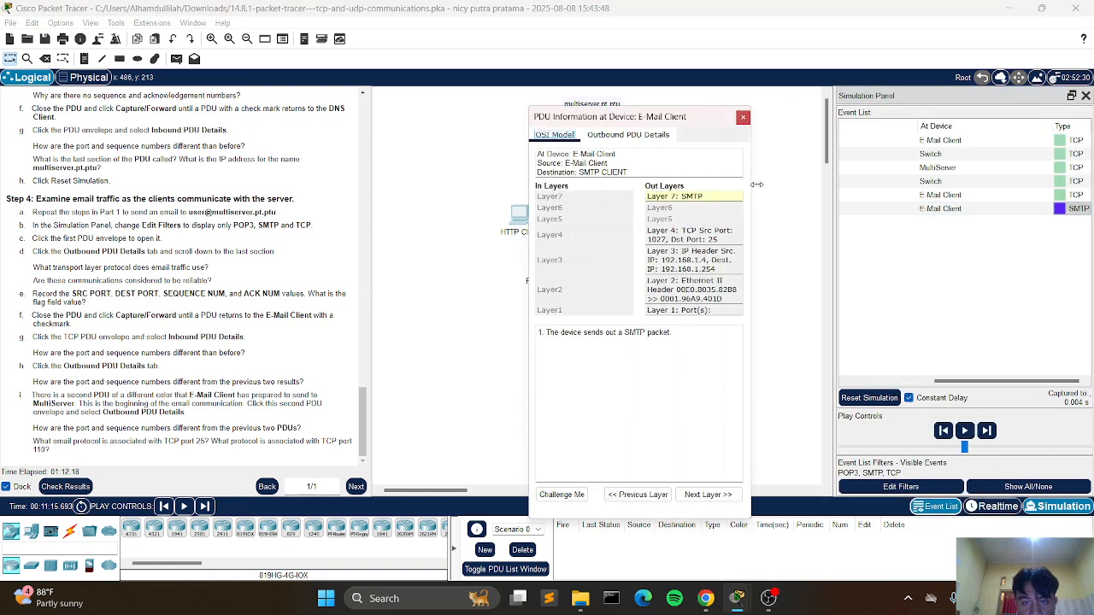
{"action": "left_click", "coordinate": [647, 142]}
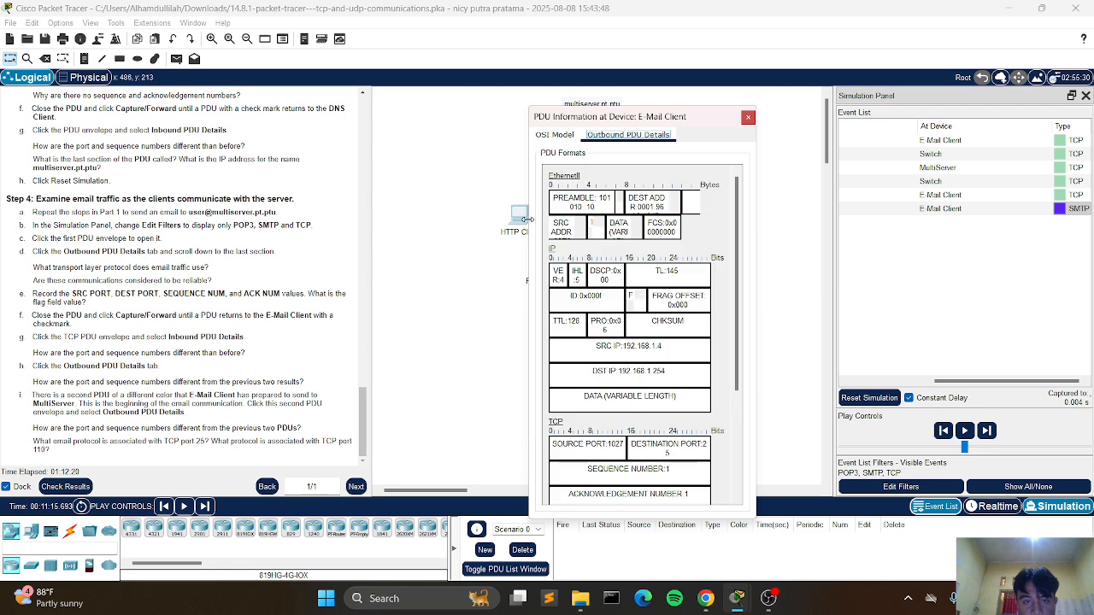
{"action": "left_click_drag", "start_coordinate": [529, 220], "coordinate": [417, 222]}
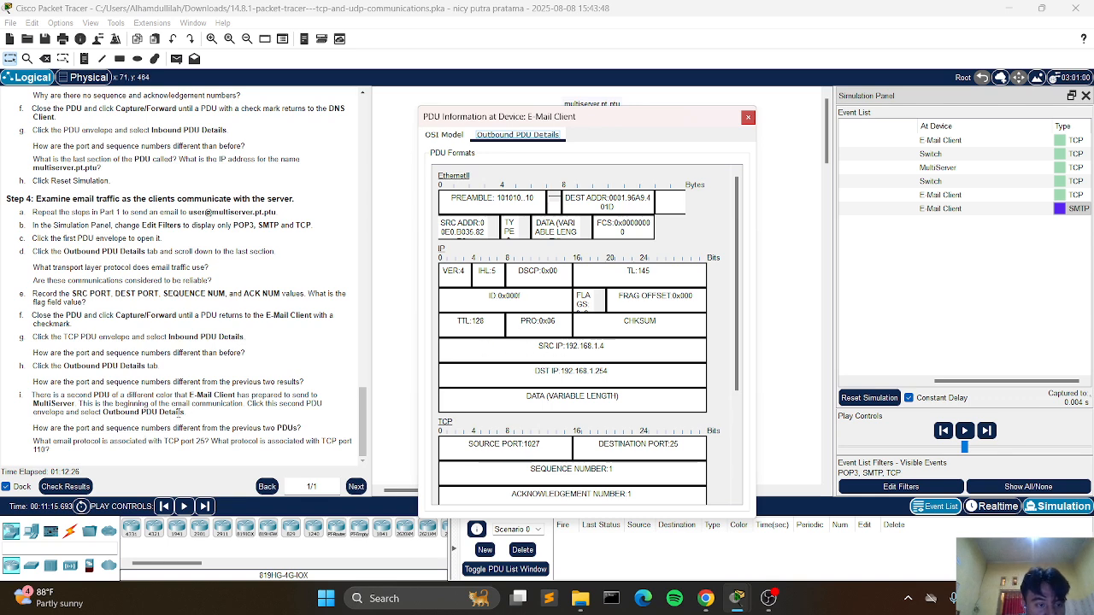
{"action": "scroll", "coordinate": [555, 334], "scroll_direction": "down", "scroll_amount": 6}
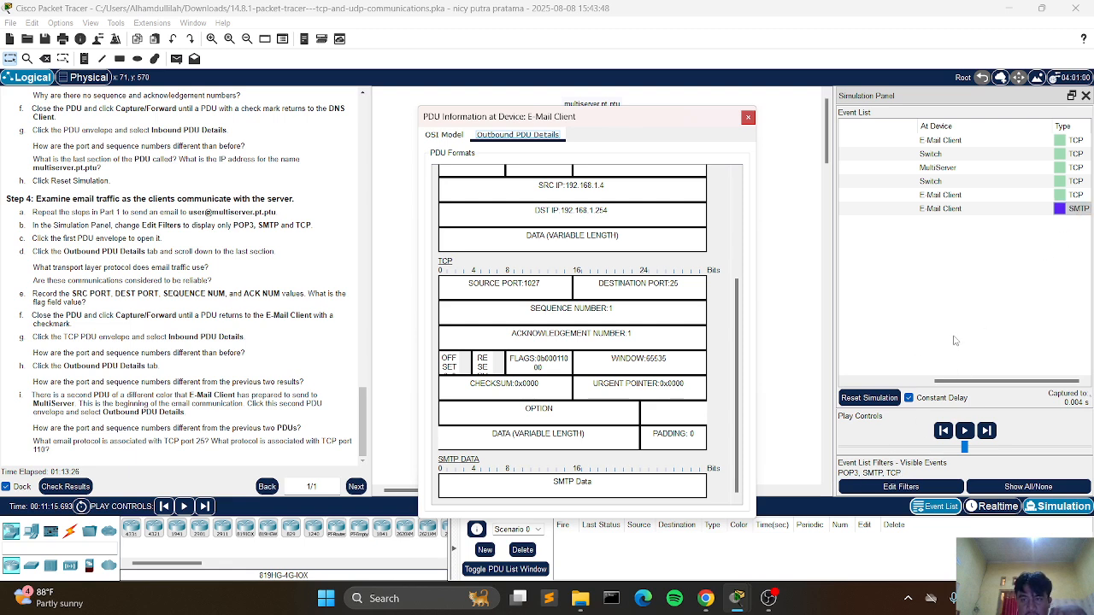
{"action": "left_click", "coordinate": [748, 117]}
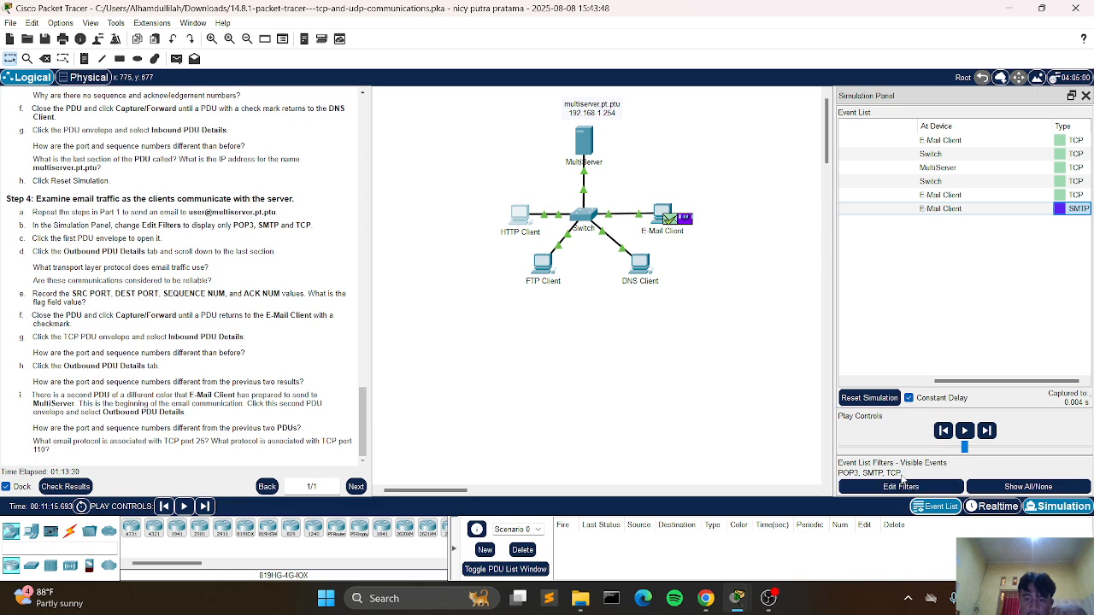
{"action": "left_click", "coordinate": [768, 599]}
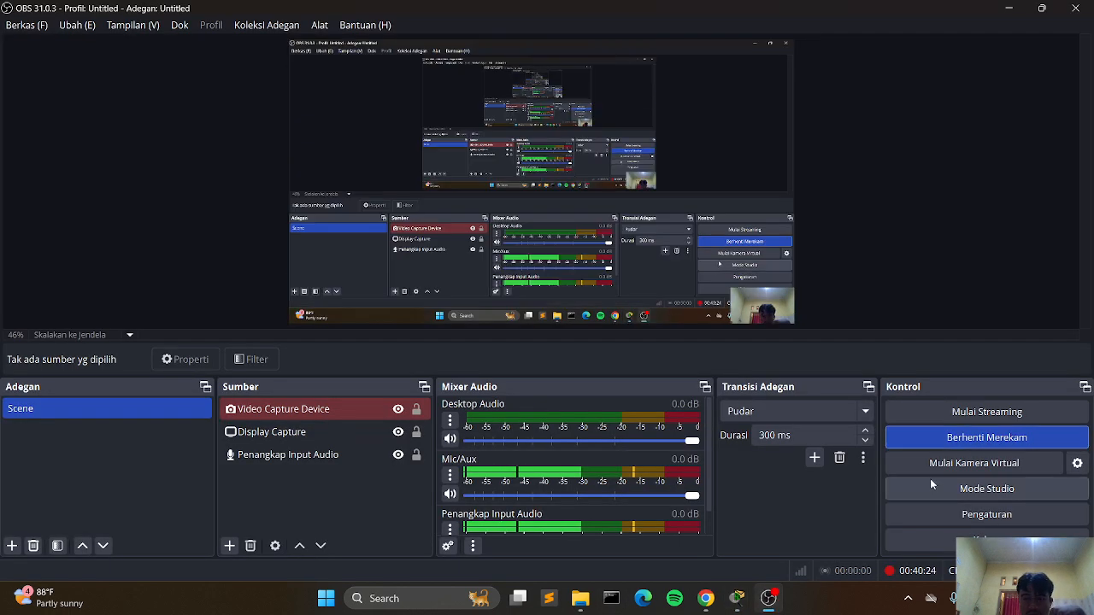